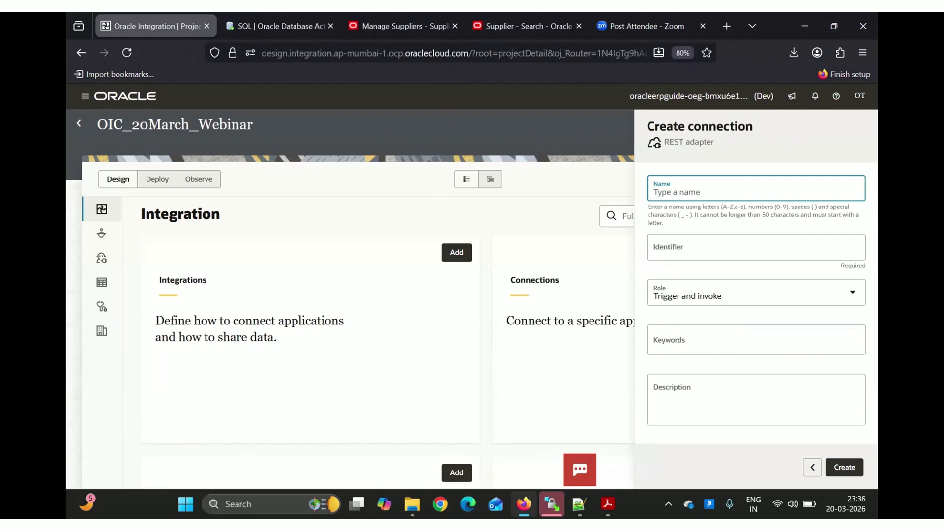
Create the REST connection OIC_REST_TRIGGER_CONN with the Trigger role
text(REST)
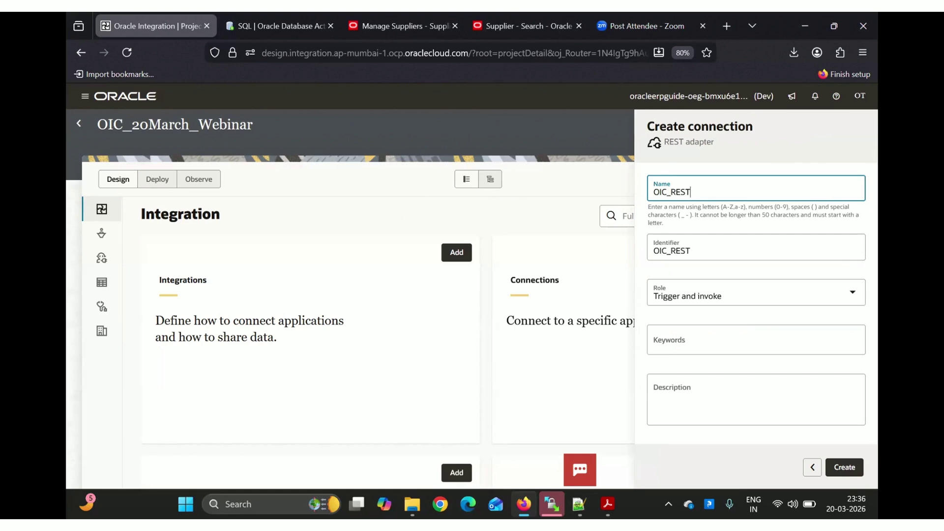
text(_TRIGGER_CONN)
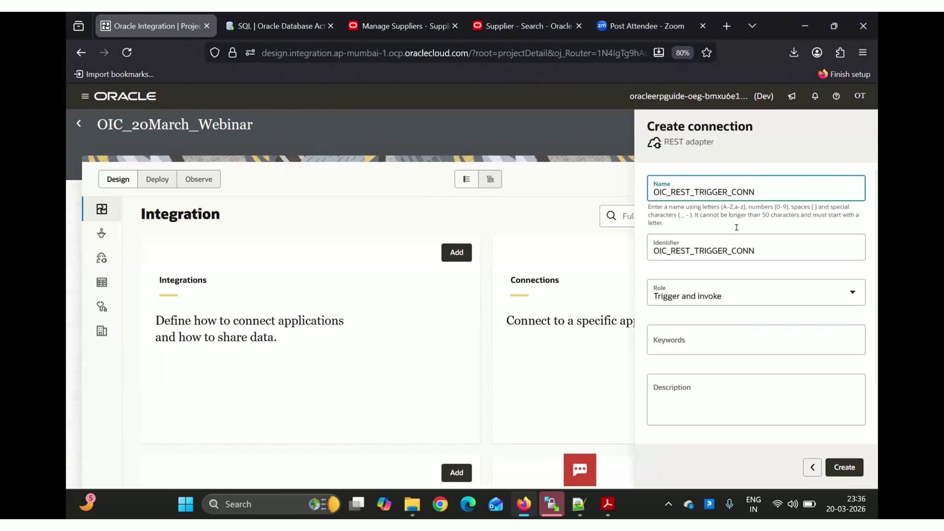
click(737, 295)
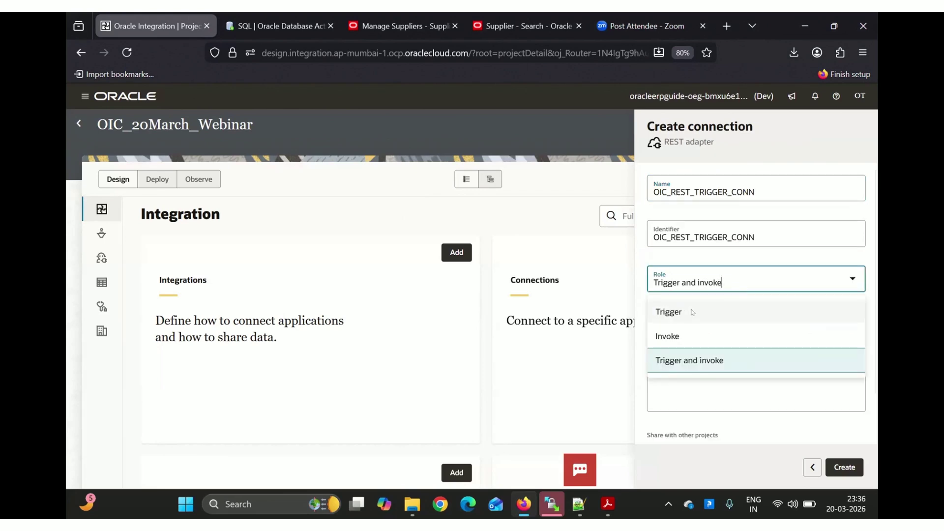
click(671, 313)
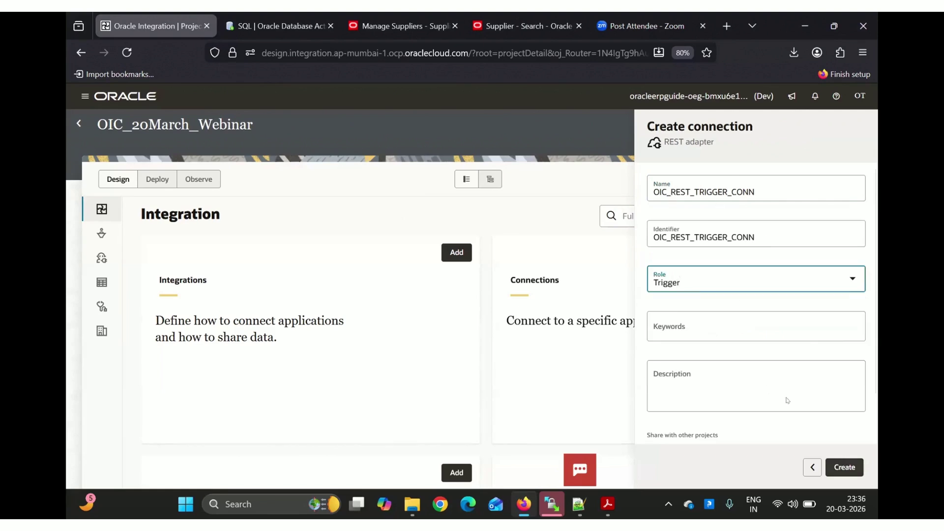
scroll(766, 375, down, 1)
scroll(766, 375, up, 1)
click(844, 468)
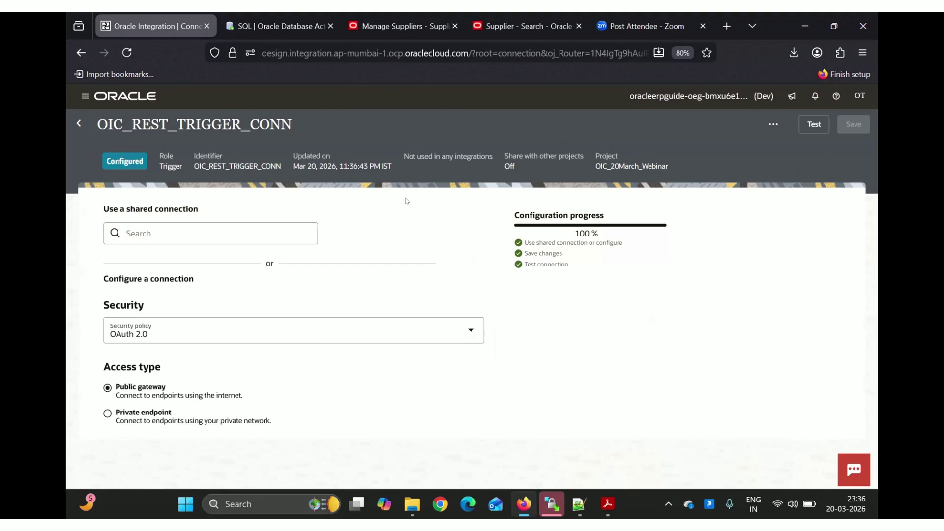
Set the connection's security policy to OAuth 2.0 Or Basic Authentication
click(302, 323)
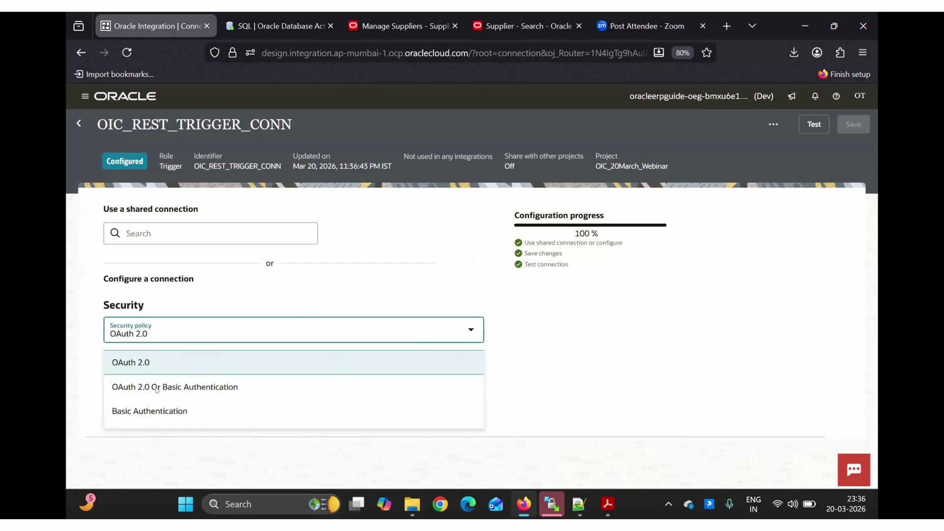
click(204, 388)
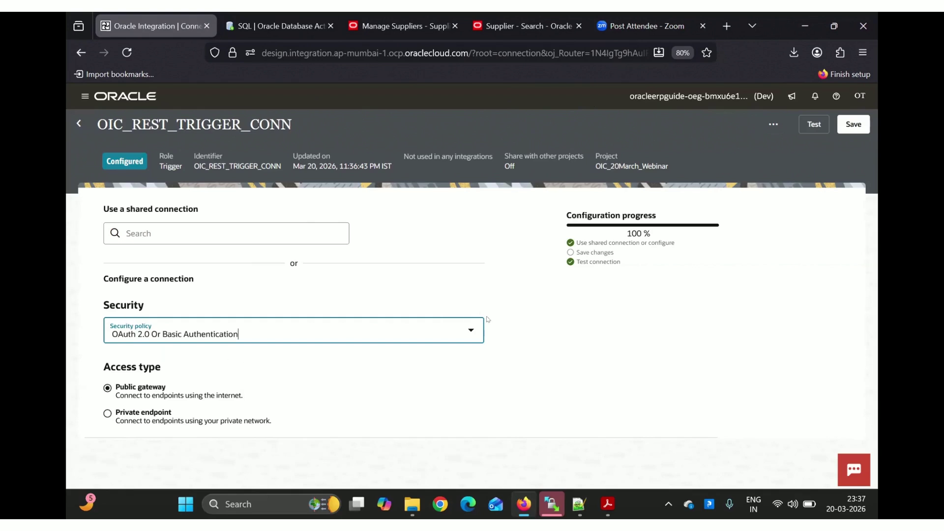
click(501, 322)
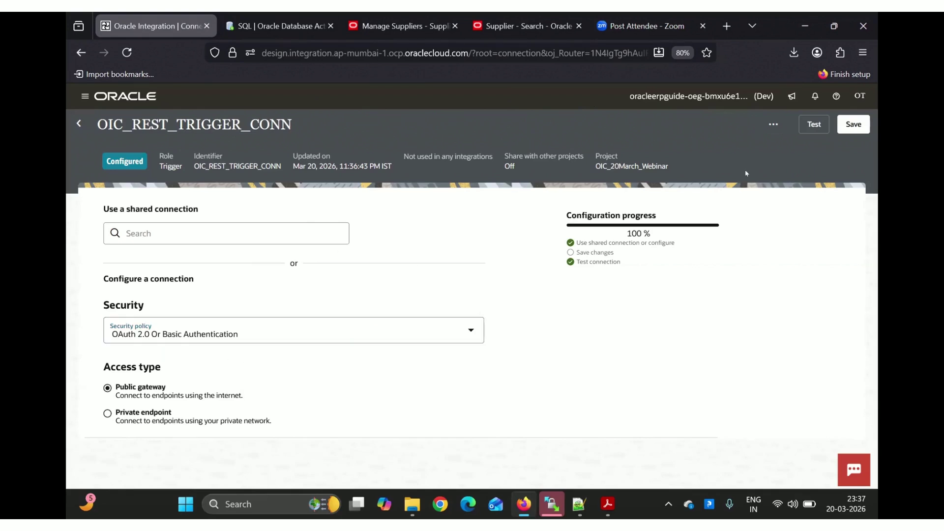
Test and save OIC_REST_TRIGGER_CONN, dismissing both confirmation messages
click(814, 125)
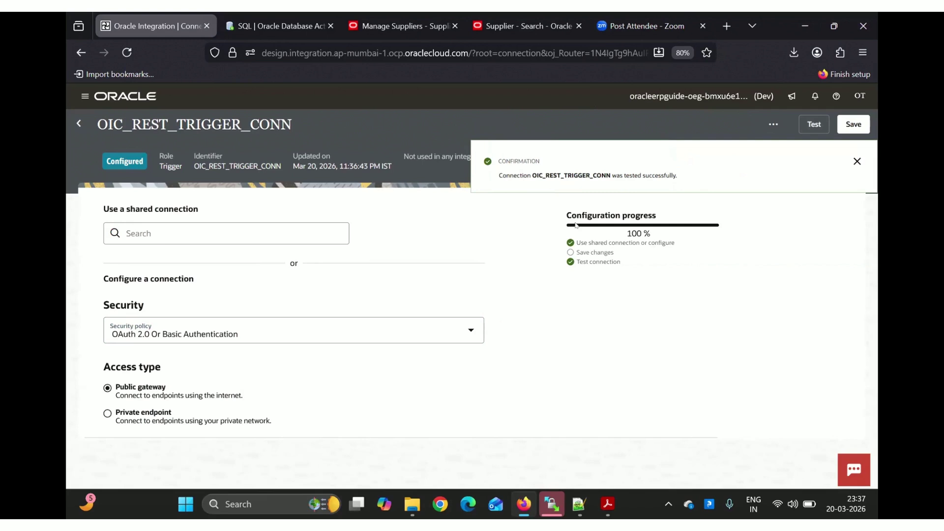
click(855, 161)
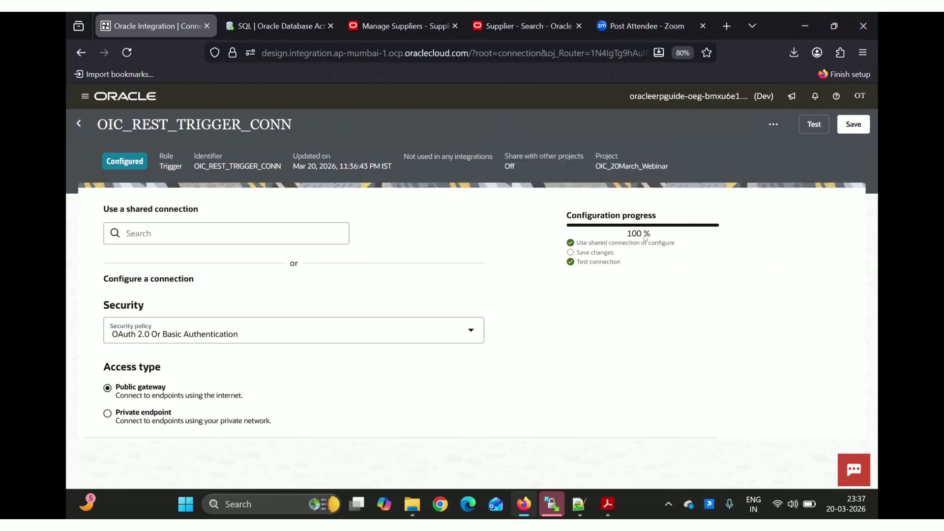
click(852, 125)
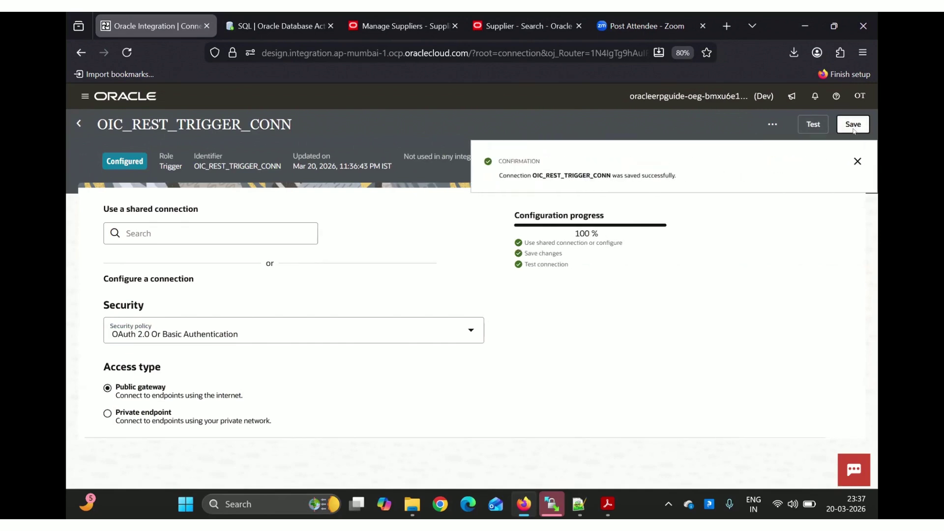
click(856, 160)
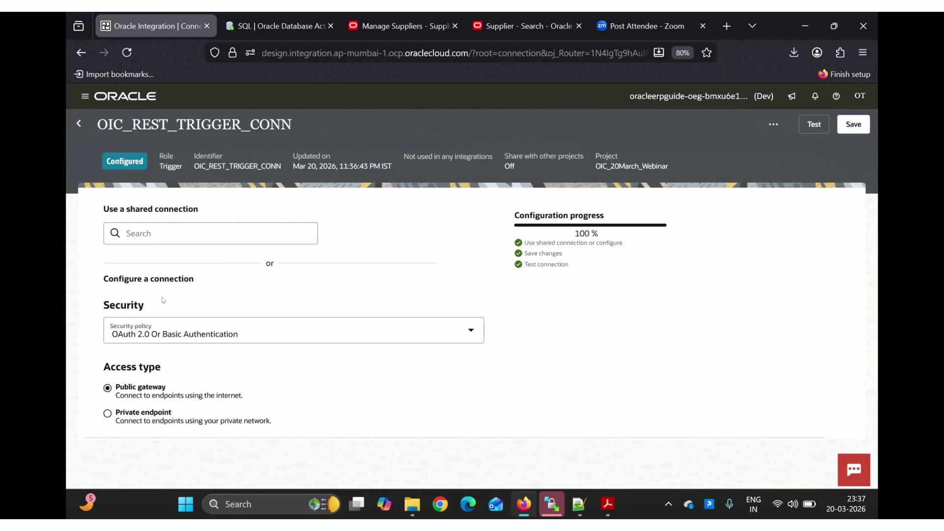
Switch the security policy to OAuth 2.0 and save the connection
click(194, 327)
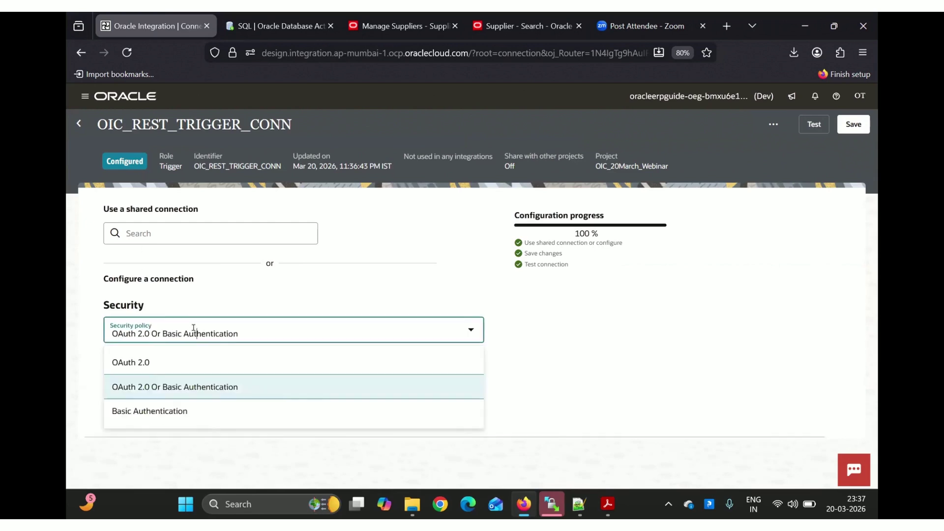
click(152, 363)
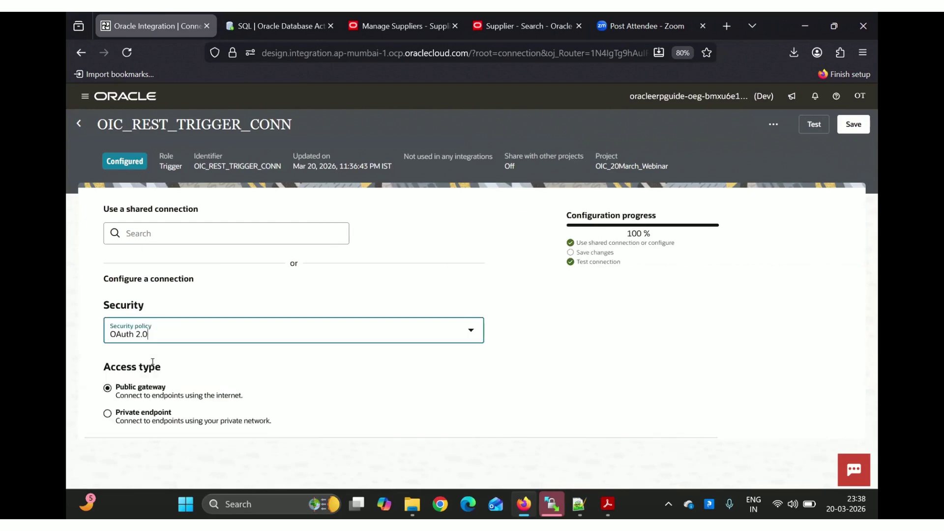
click(849, 125)
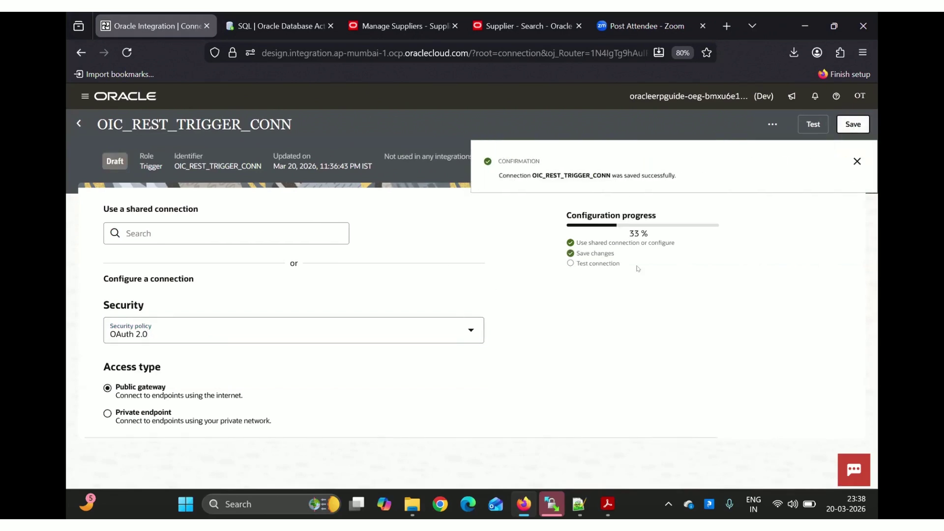
click(857, 161)
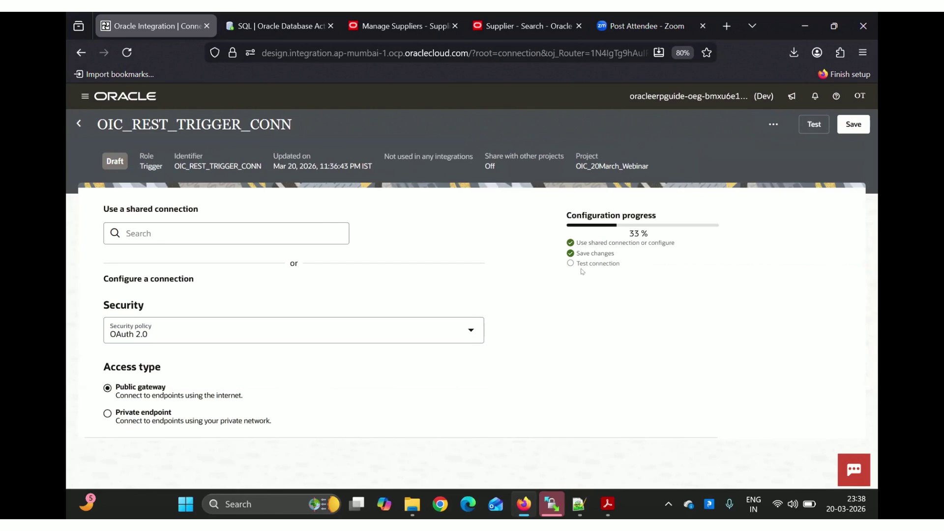
Restore OAuth 2.0 Or Basic Authentication, test and save, then return to the OIC_20March_Webinar project
click(445, 320)
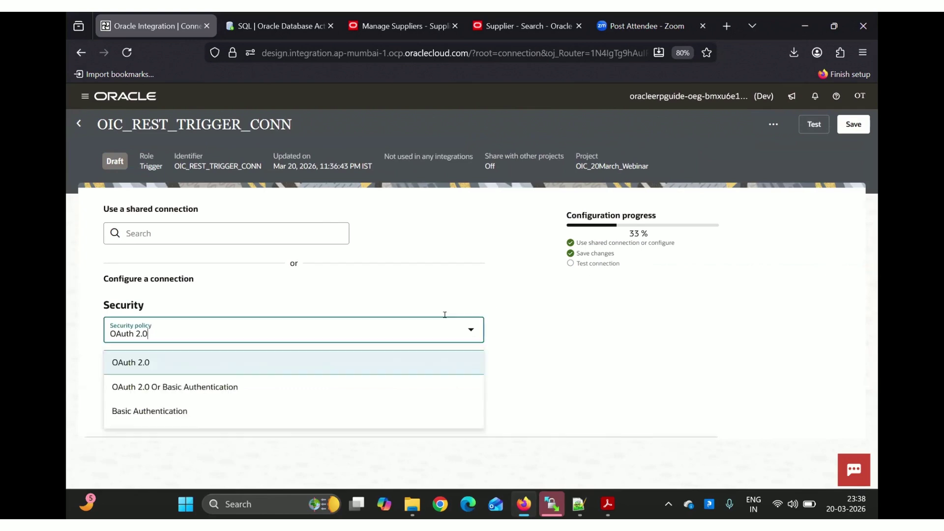
click(259, 383)
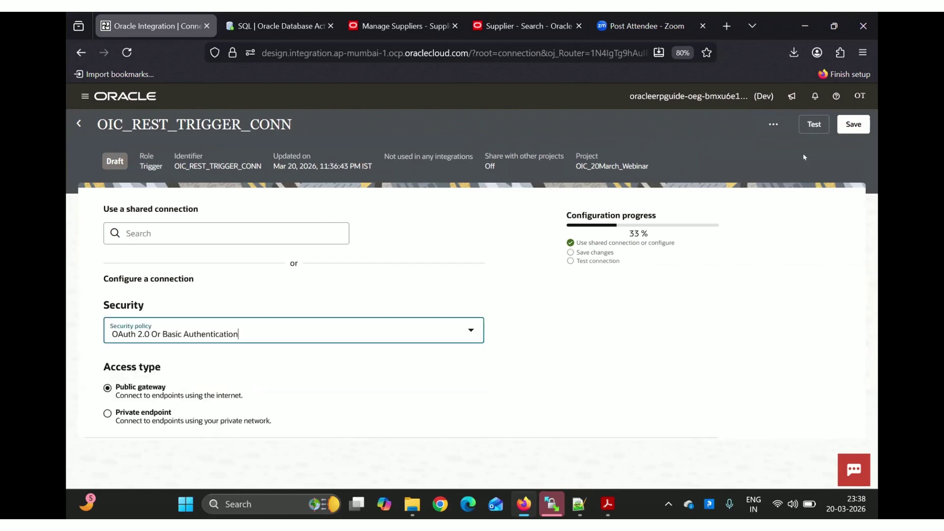
click(812, 125)
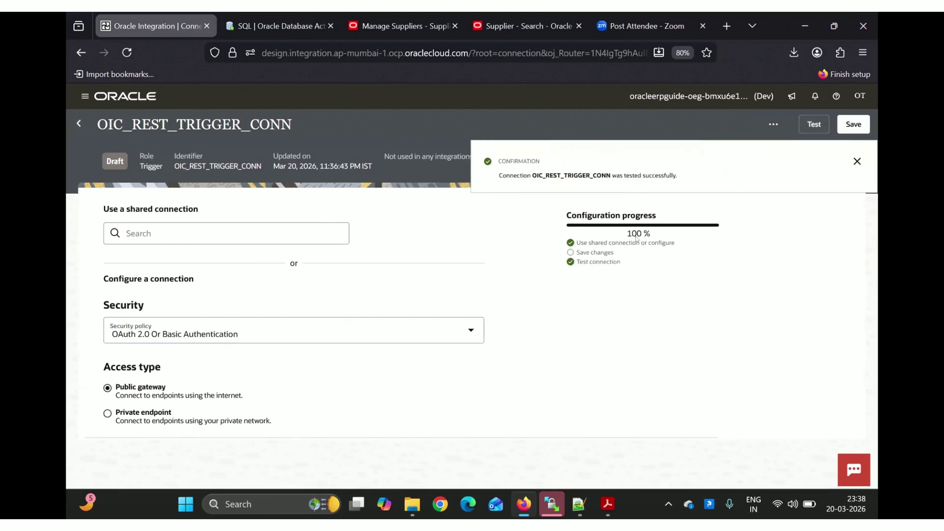
click(856, 125)
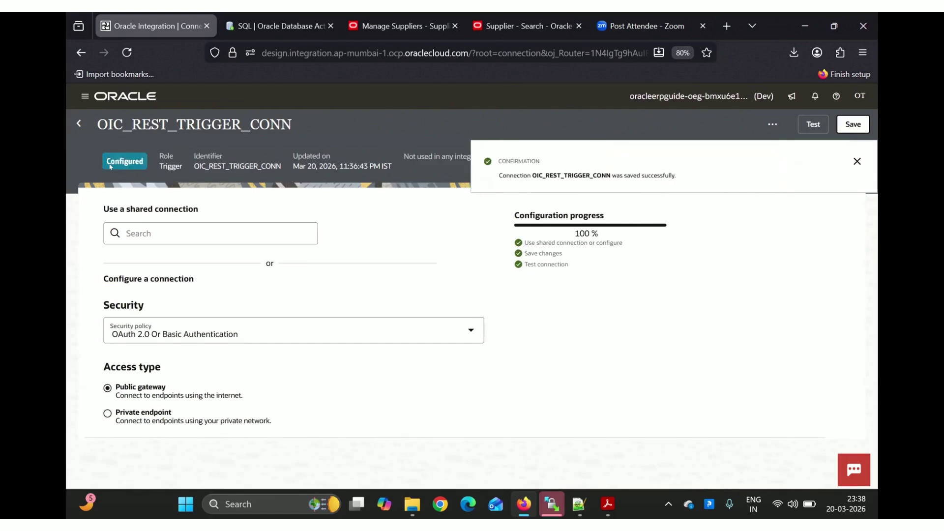
click(78, 123)
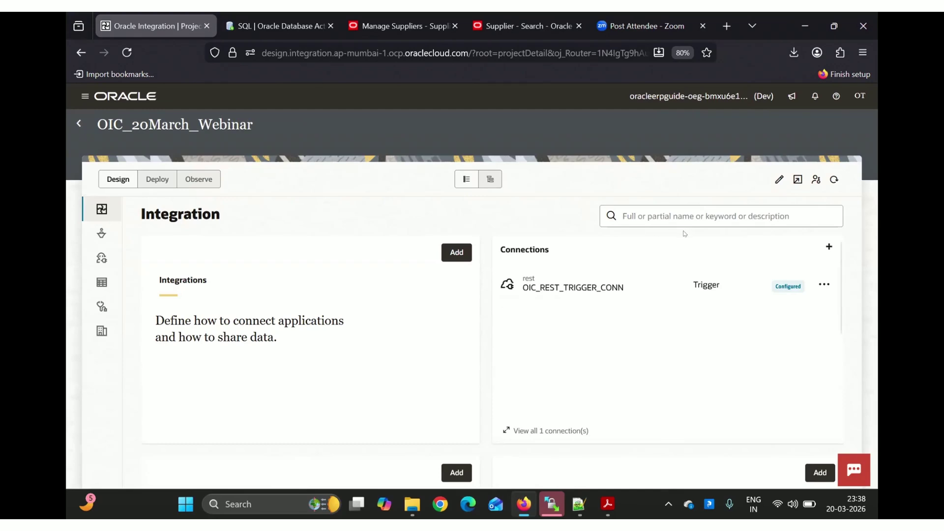
Start another connection and search adapters for 'ATP', briefly checking the OIC_PRE_SUPPLIER worksheet
click(829, 248)
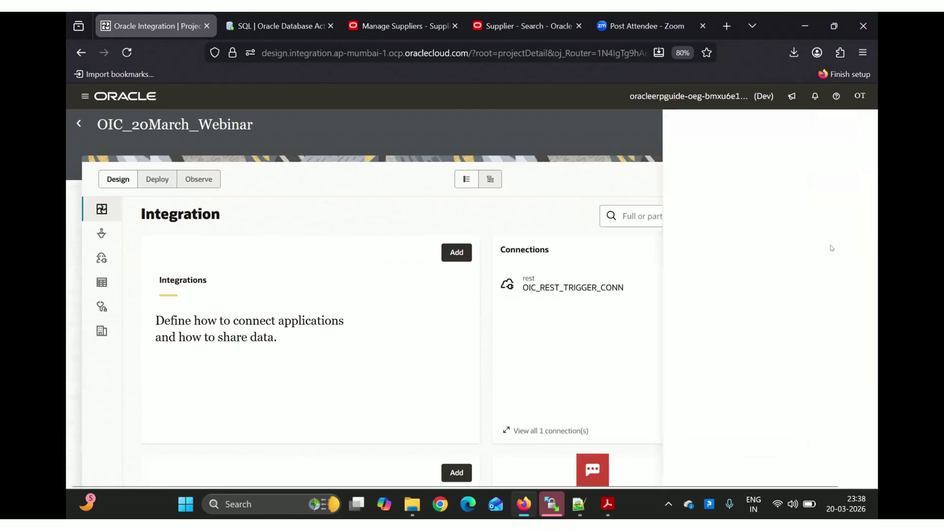
click(688, 182)
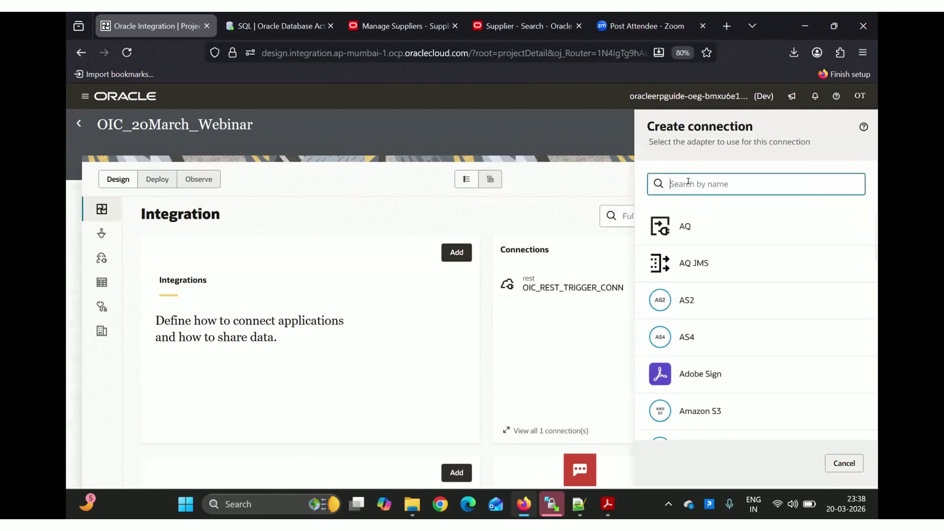
text(ATP)
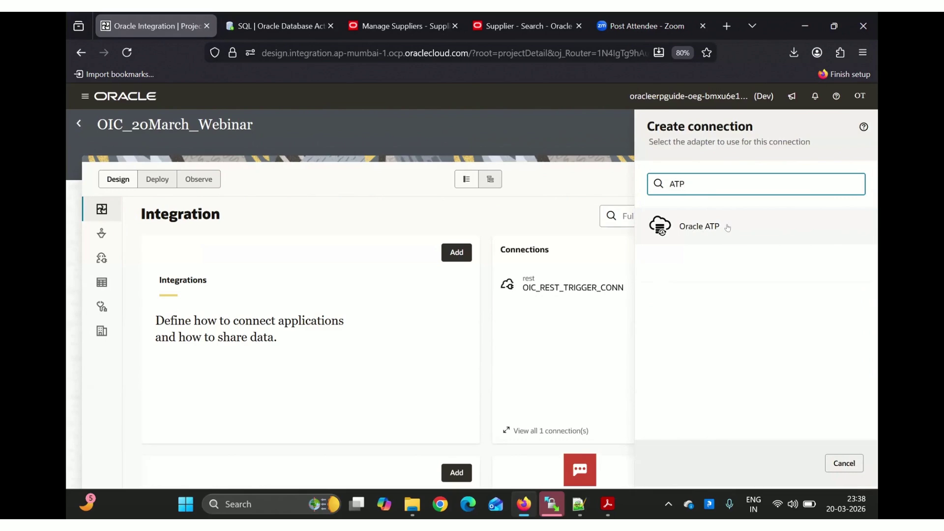
click(268, 26)
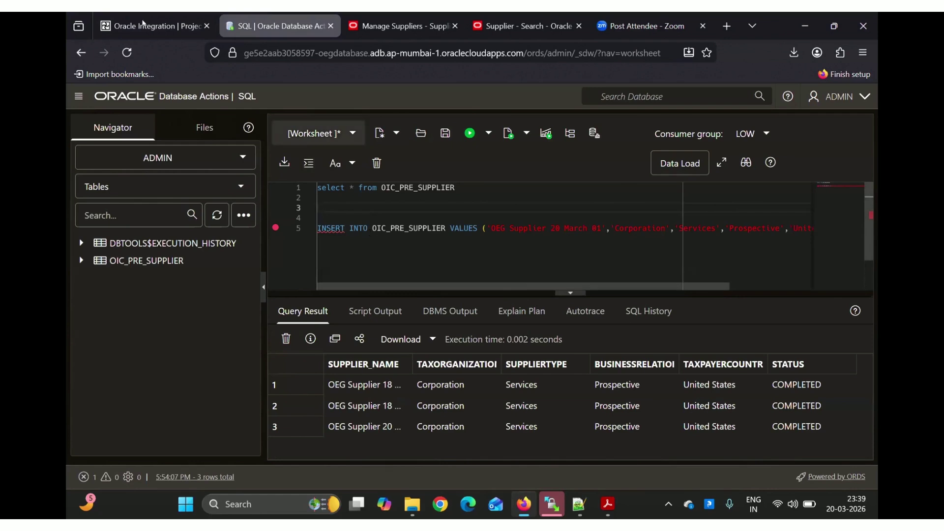
click(154, 30)
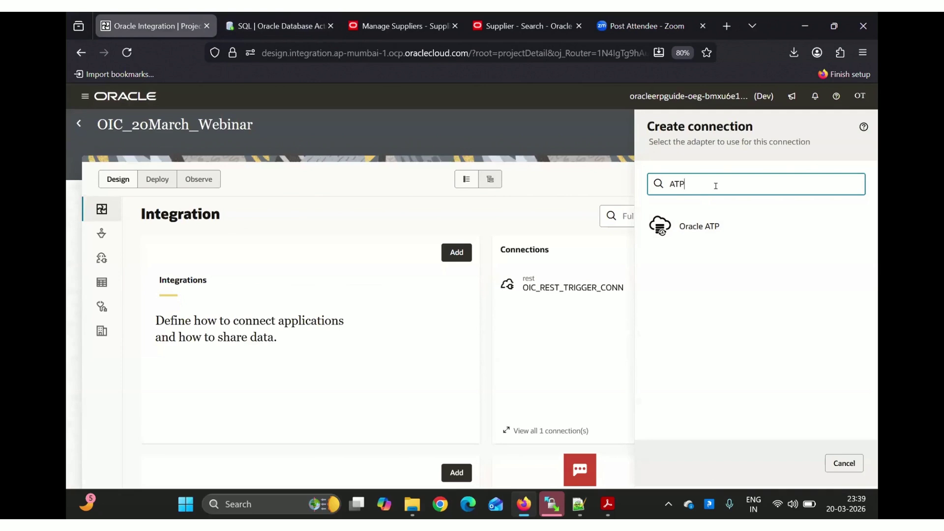
Try adapter searches 'Oracle', 'My', 'Pos' and 'DB', then search 'ATP' and pick Oracle ATP
key(BackSpace)
key(BackSpace)
key(BackSpace)
text(Oracle)
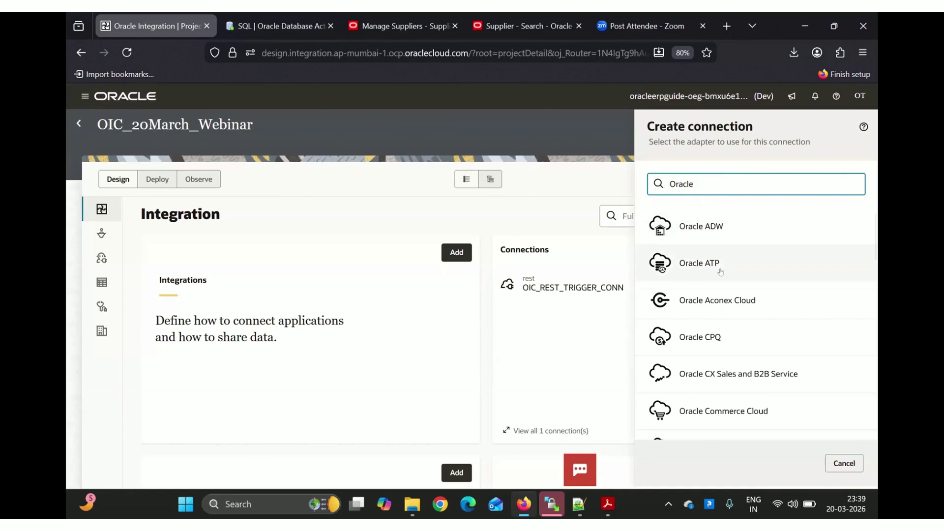
scroll(726, 272, down, 2)
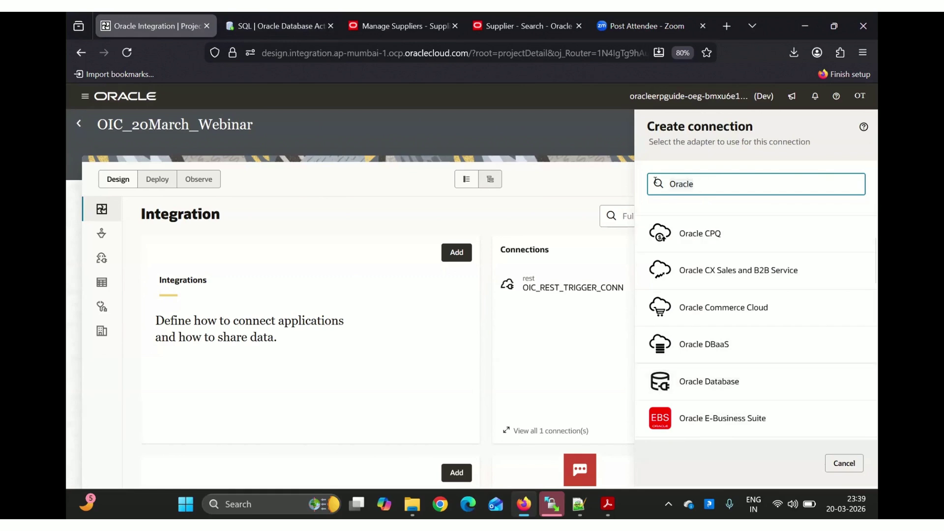
key(ctrl+a)
text(My)
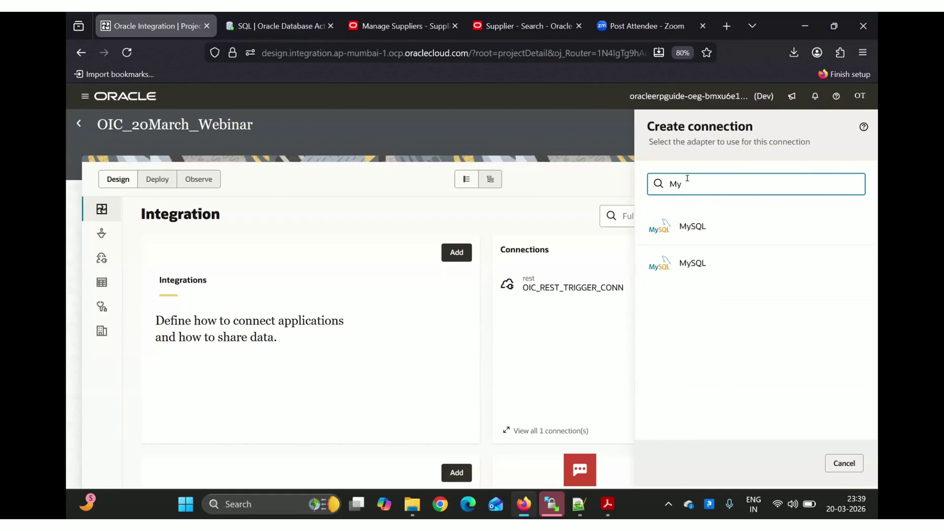
key(BackSpace)
key(BackSpace)
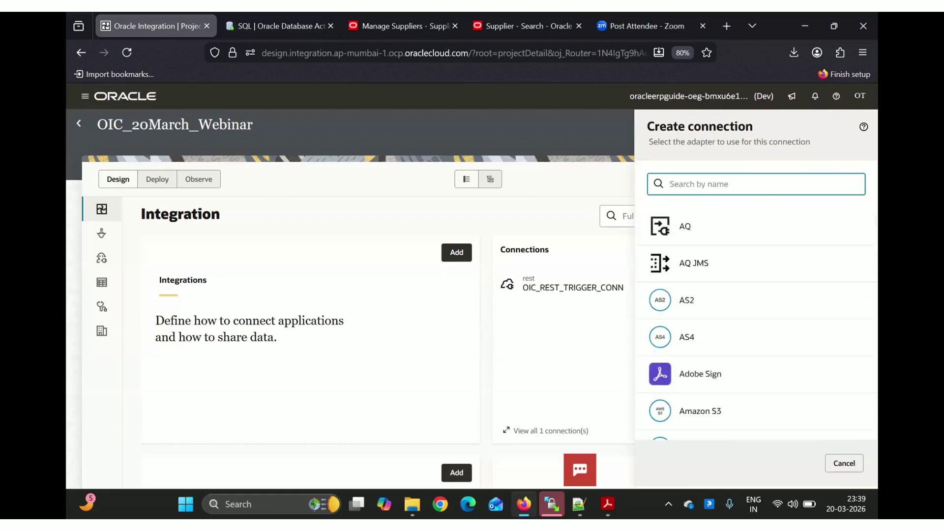
text(Pos)
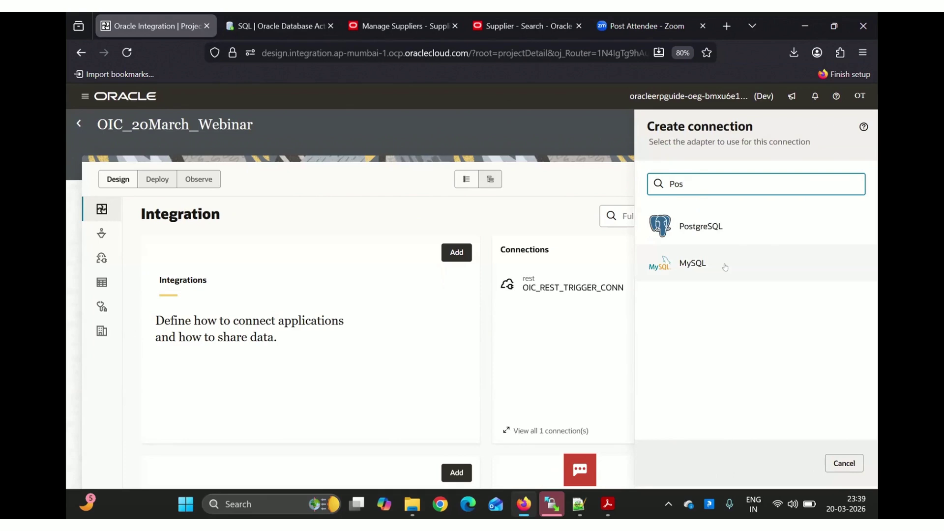
key(BackSpace)
key(BackSpace)
key(BackSpace)
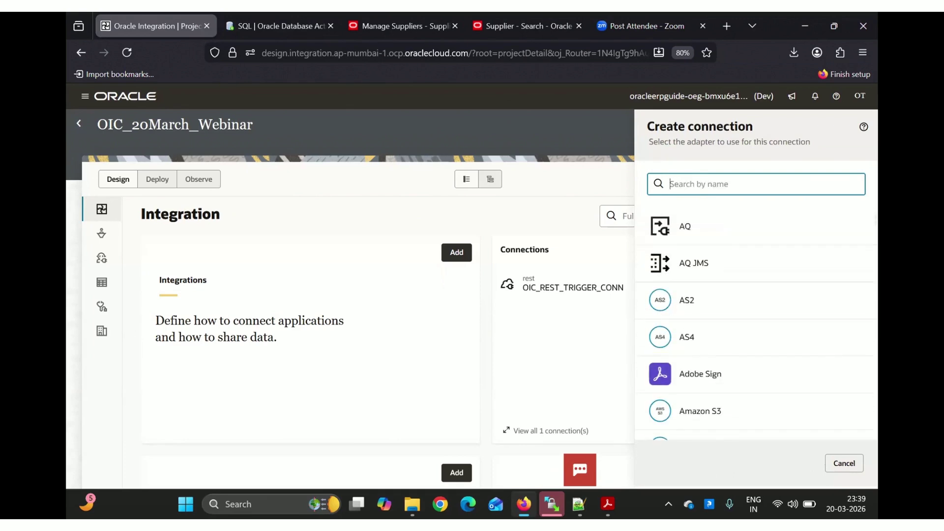
text(DB)
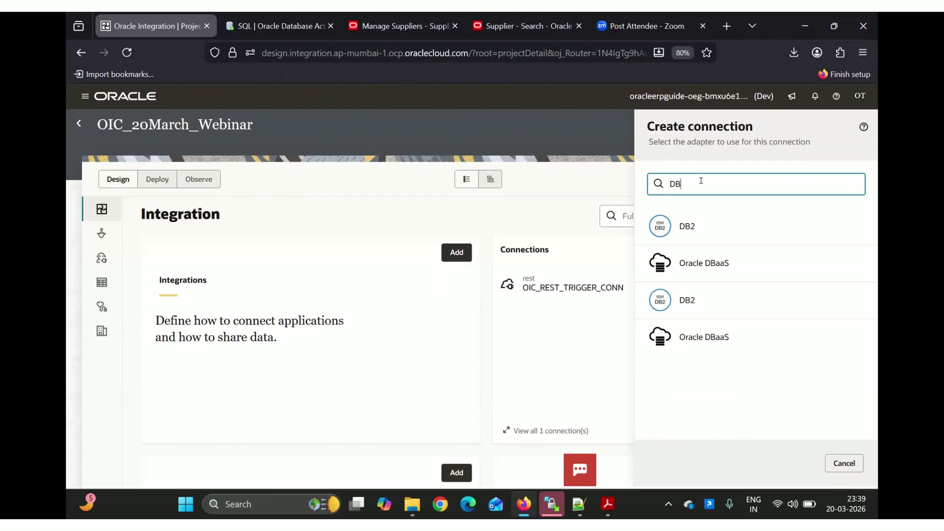
key(BackSpace)
key(BackSpace)
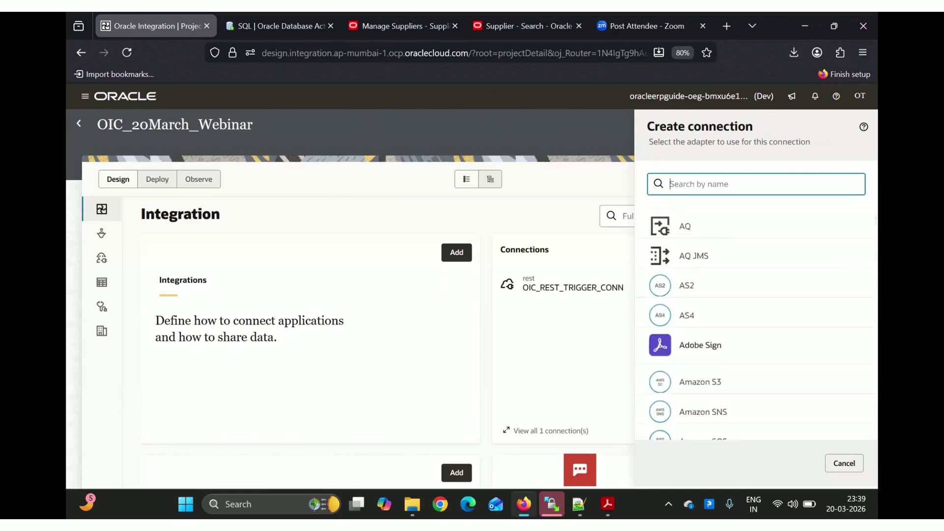
text(ATP)
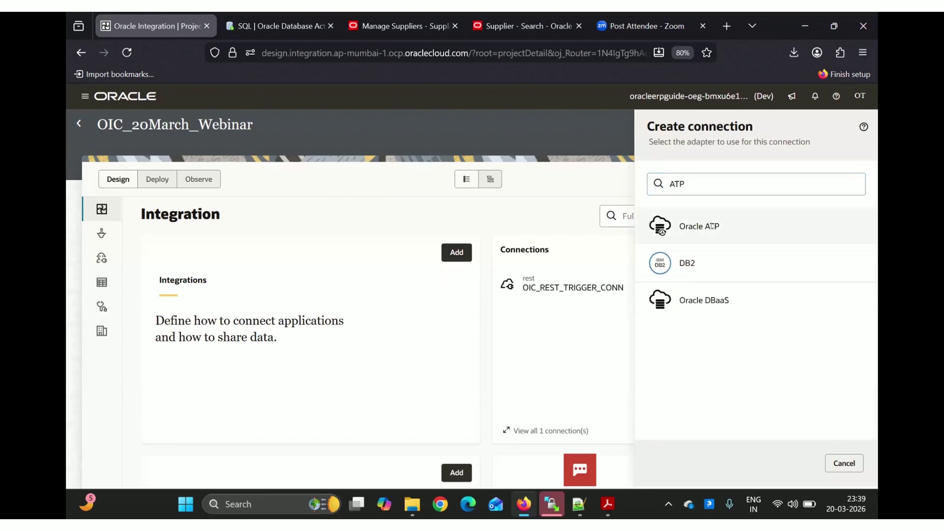
click(710, 225)
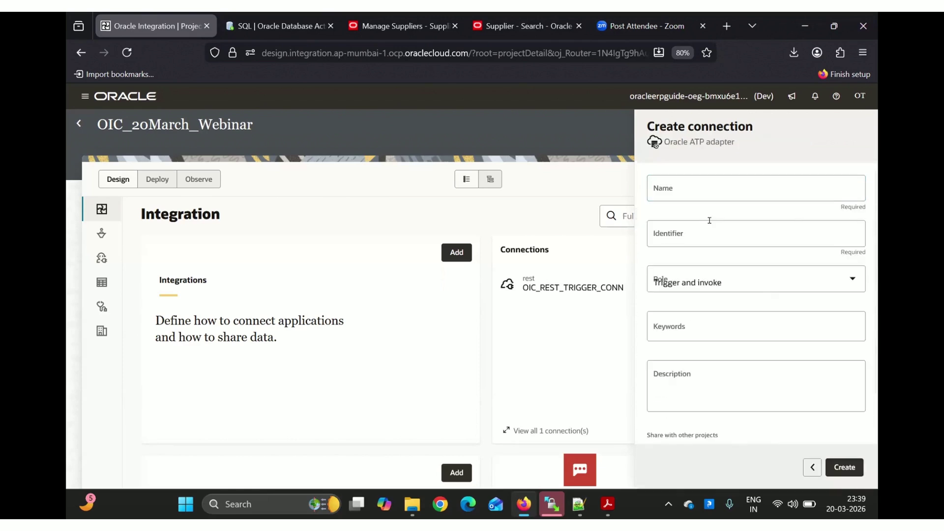
Name the Oracle ATP connection OIC_ATP_CONN and create it, glancing at the SQL worksheet
click(668, 185)
text(OIC)
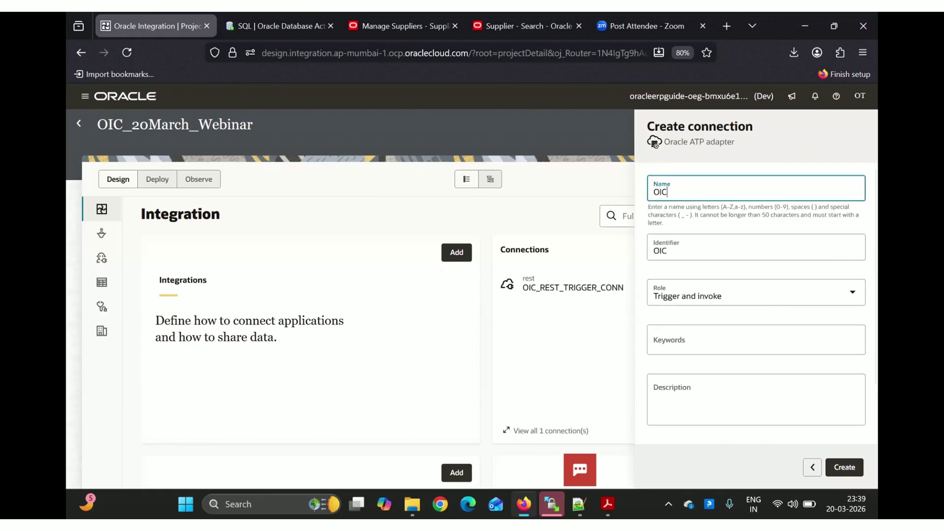
text(_ATP)
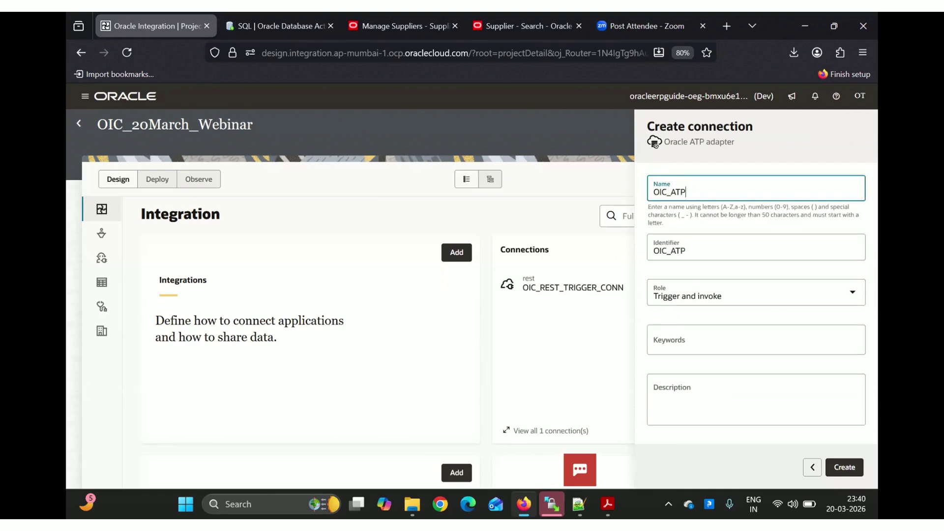
text(_CONN)
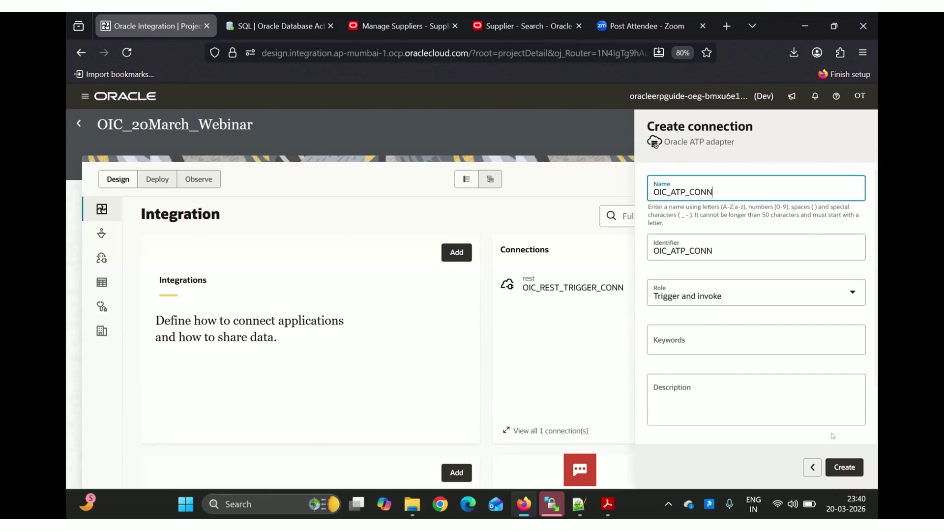
click(841, 464)
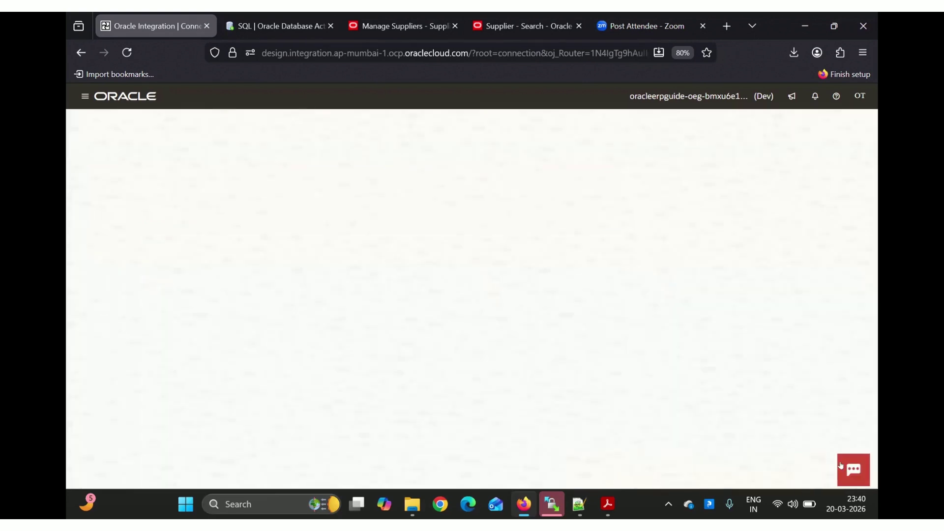
click(277, 26)
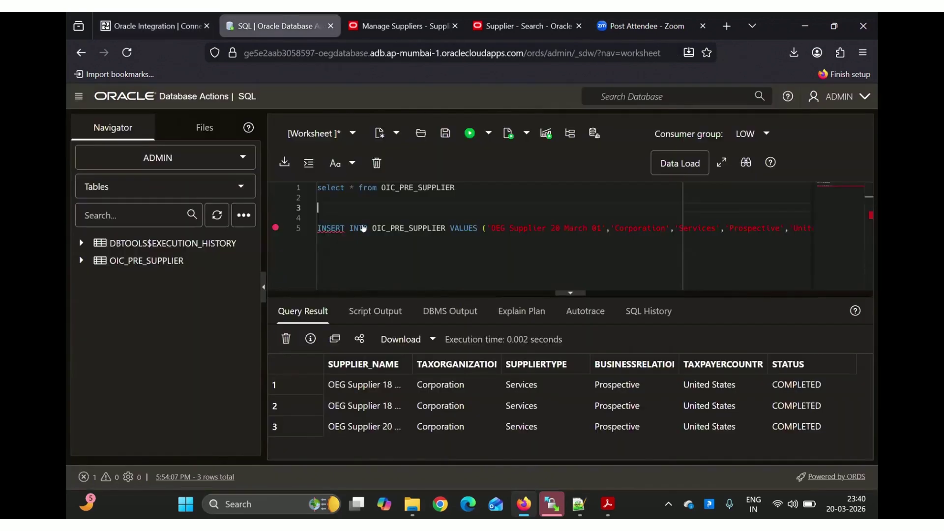
click(151, 15)
scroll(324, 315, down, 3)
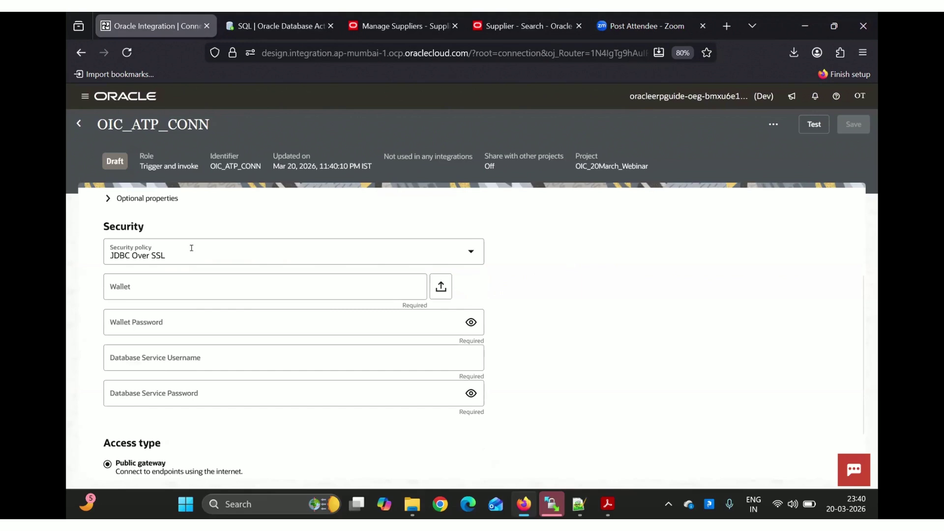
Scroll the OIC_ATP_CONN form to its Security section and bring up the OEG folder
scroll(229, 283, down, 1)
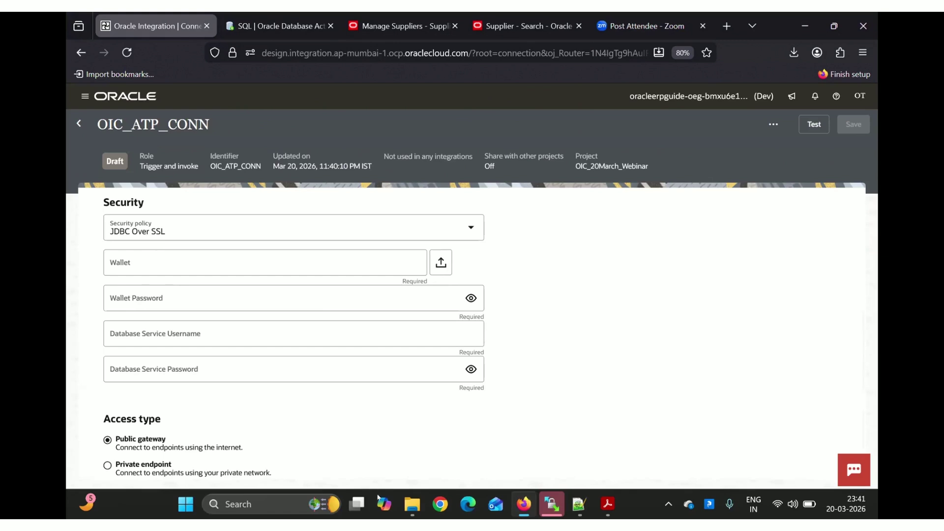
click(409, 504)
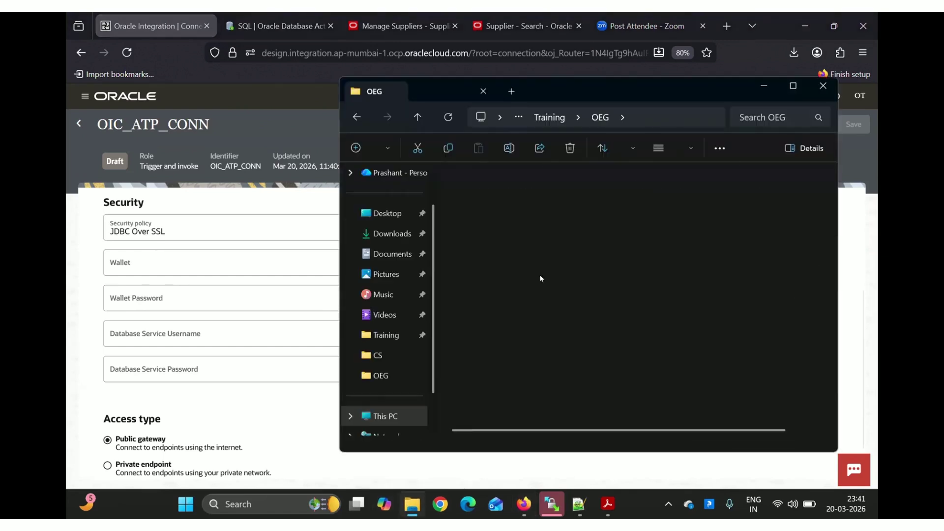
Upload Wallet_OEGDATABASE.zip from the OEG folder as the OIC_ATP_CONN wallet
click(481, 302)
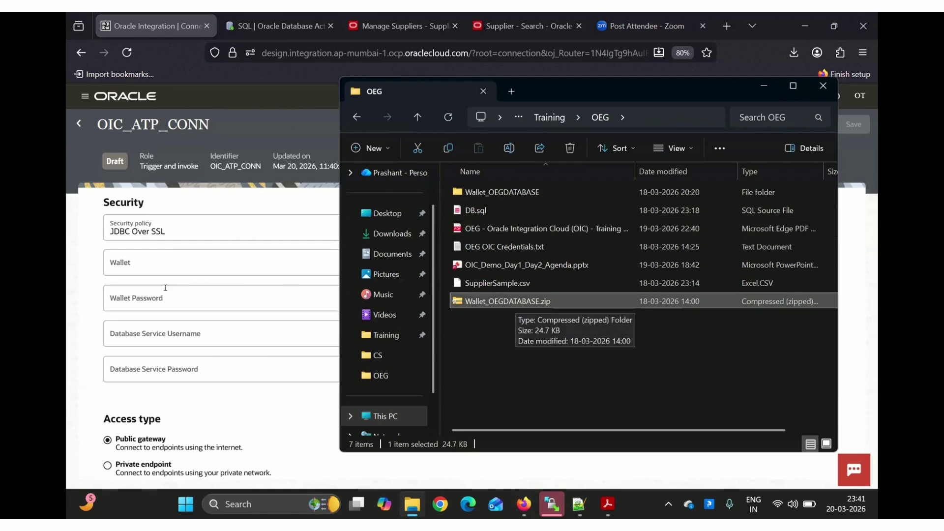
click(81, 314)
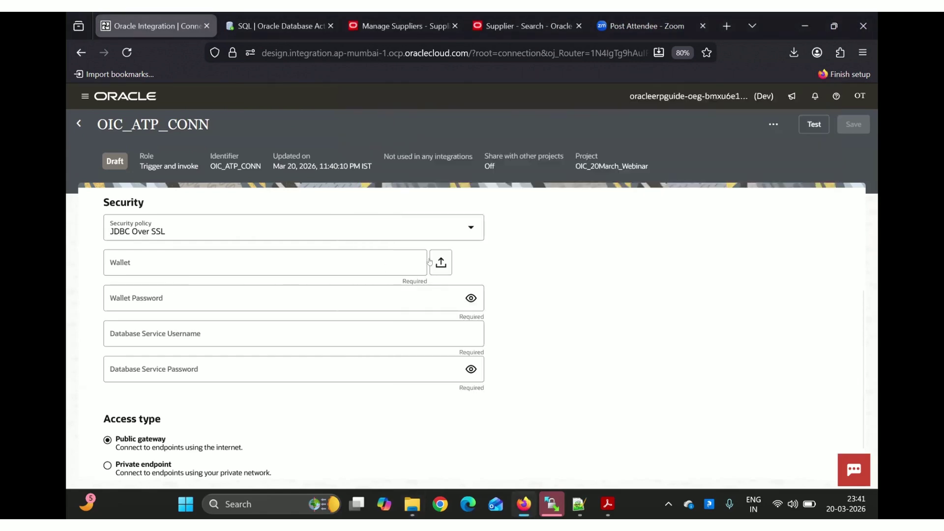
click(440, 264)
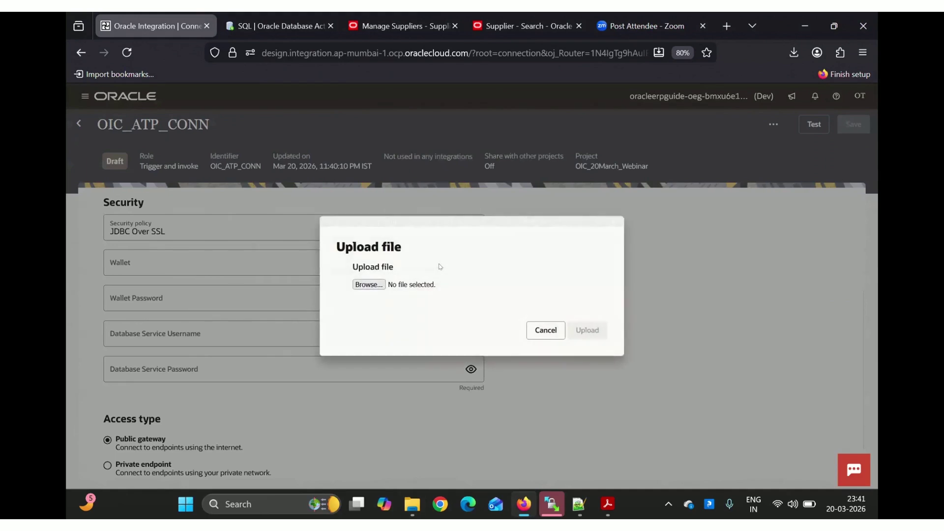
key(alt+Tab)
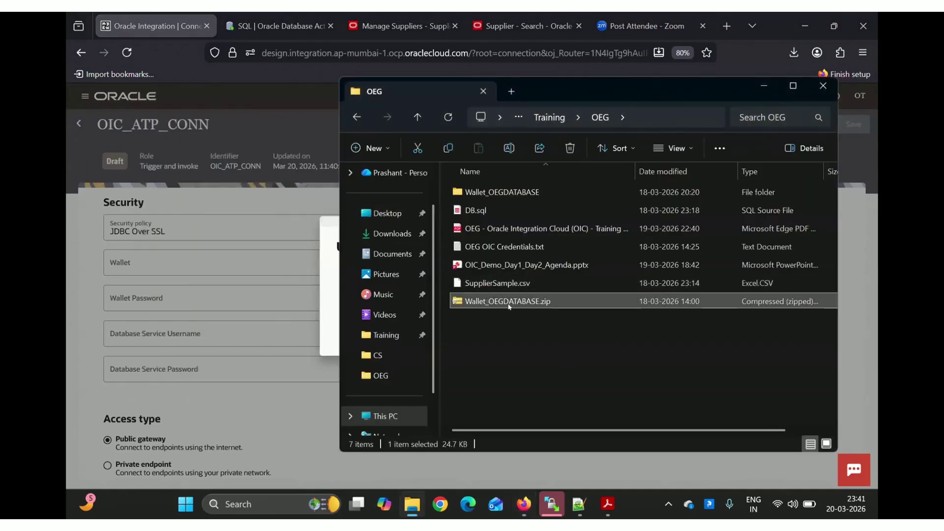
drag(508, 306, 368, 284)
key(alt+Tab)
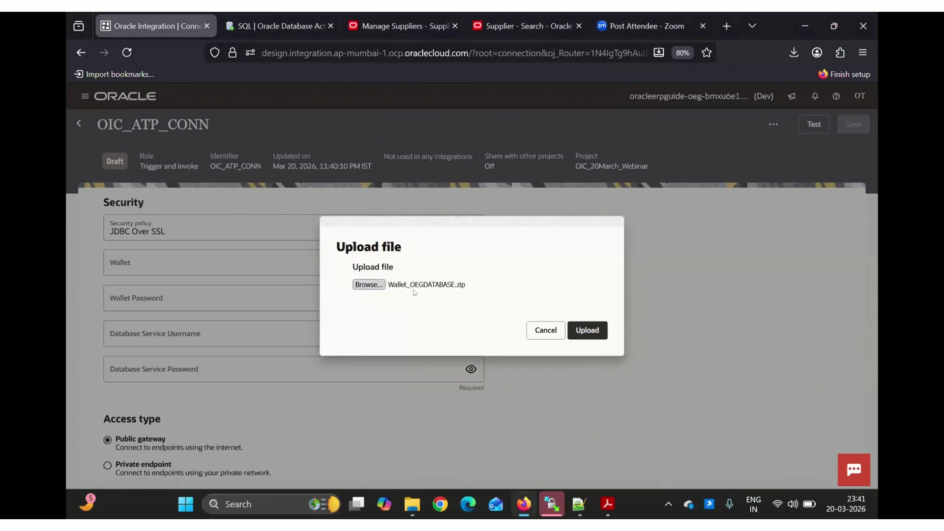
click(590, 331)
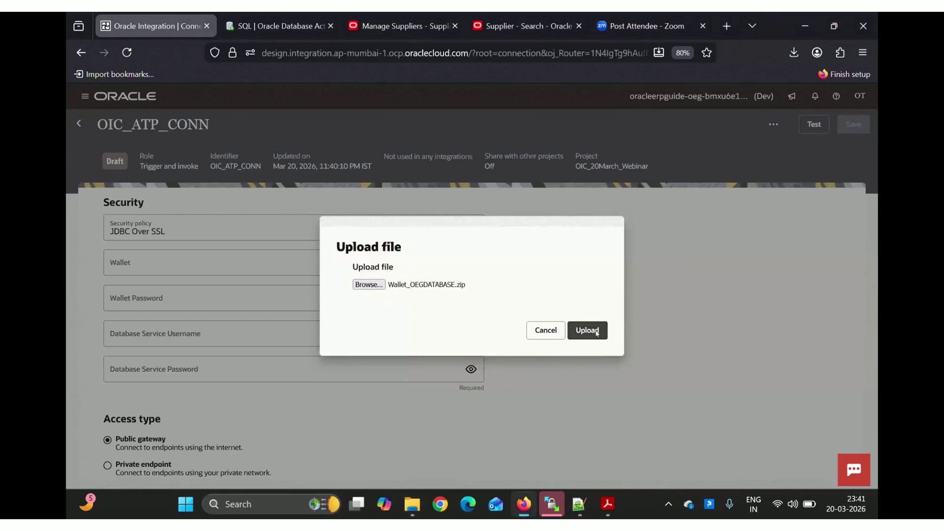
click(281, 300)
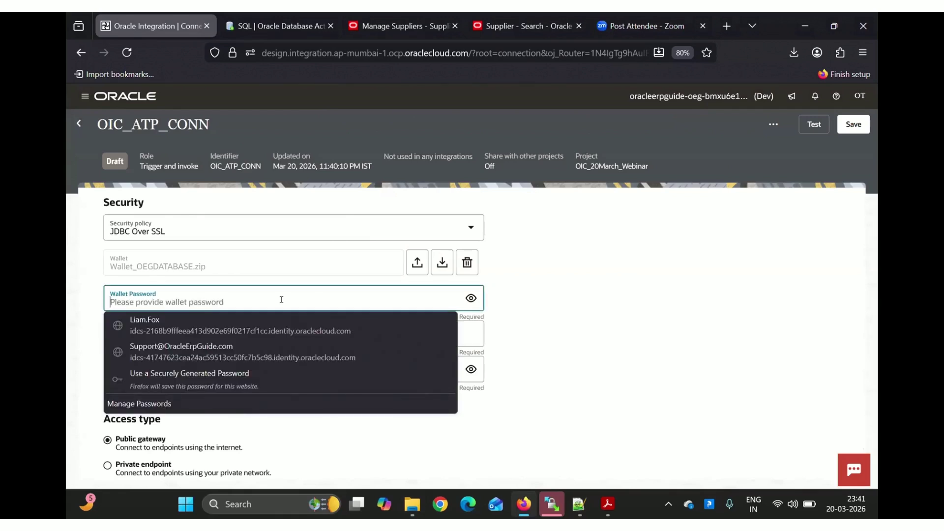
Enter the wallet password, database service username ADMIN and the database service password
key(ctrl+v)
click(125, 331)
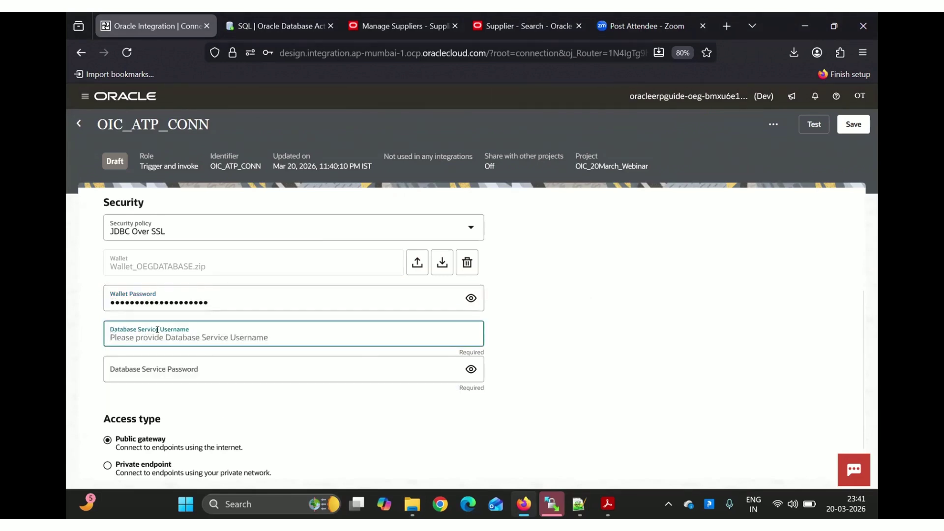
text(ADMIN)
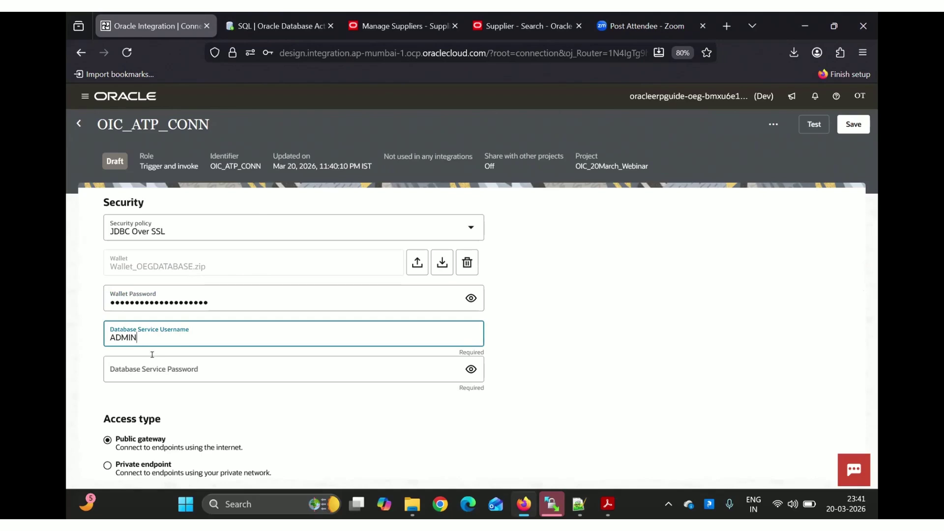
click(133, 368)
click(134, 368)
key(ctrl+v)
click(564, 315)
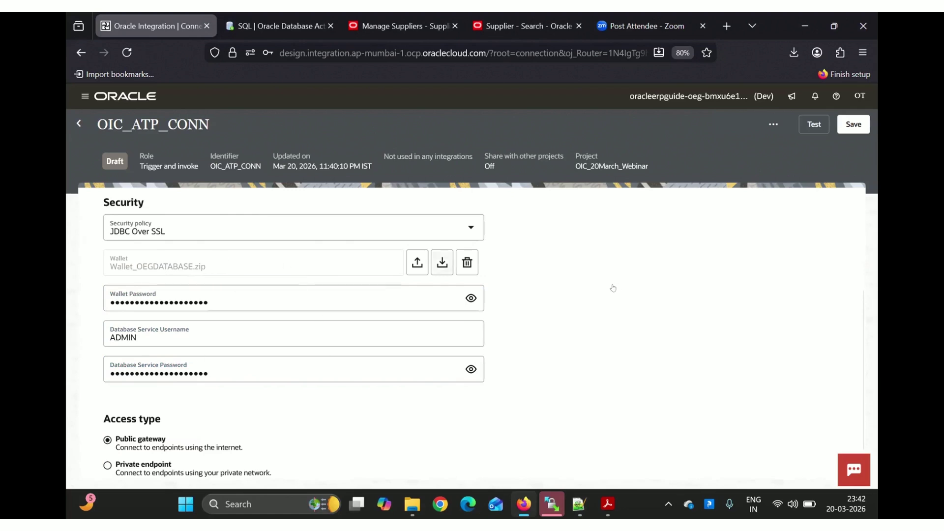
scroll(612, 284, up, 3)
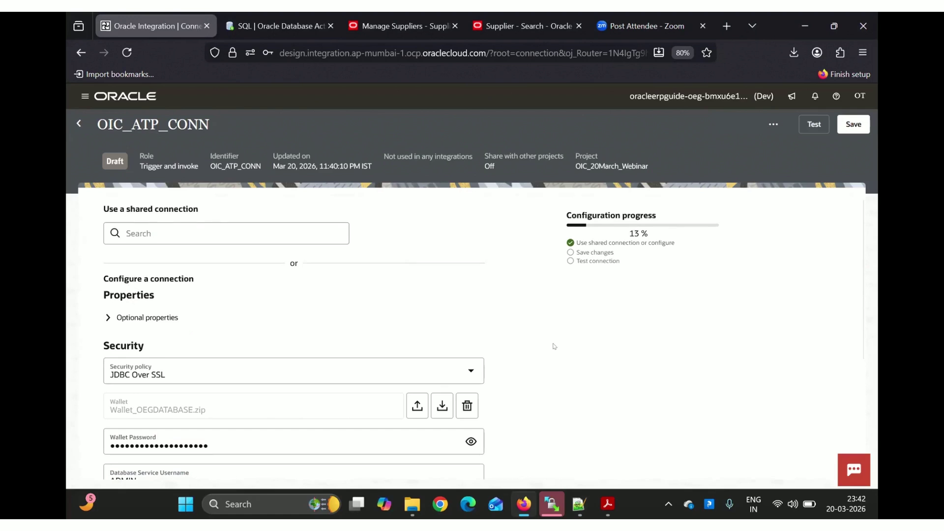
Test OIC_ATP_CONN, which fails wanting a service name, and expand its optional properties
click(818, 125)
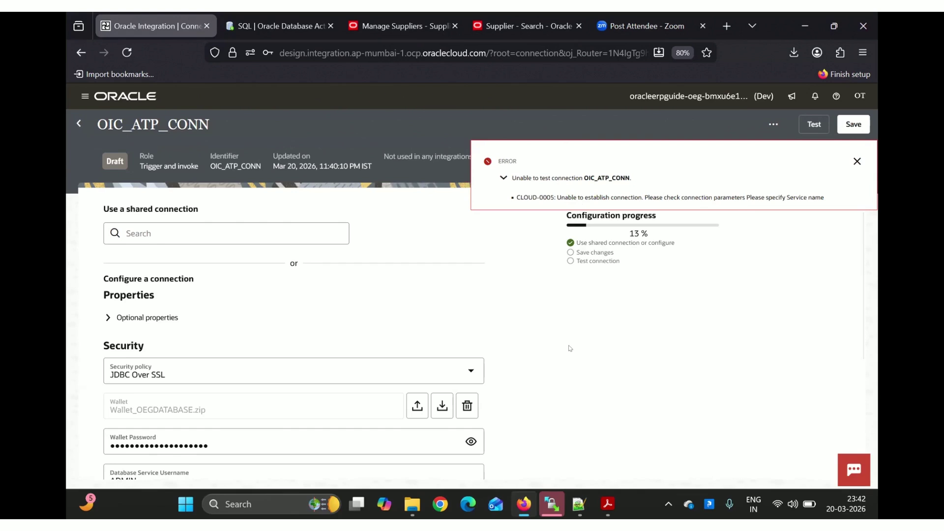
scroll(571, 348, down, 3)
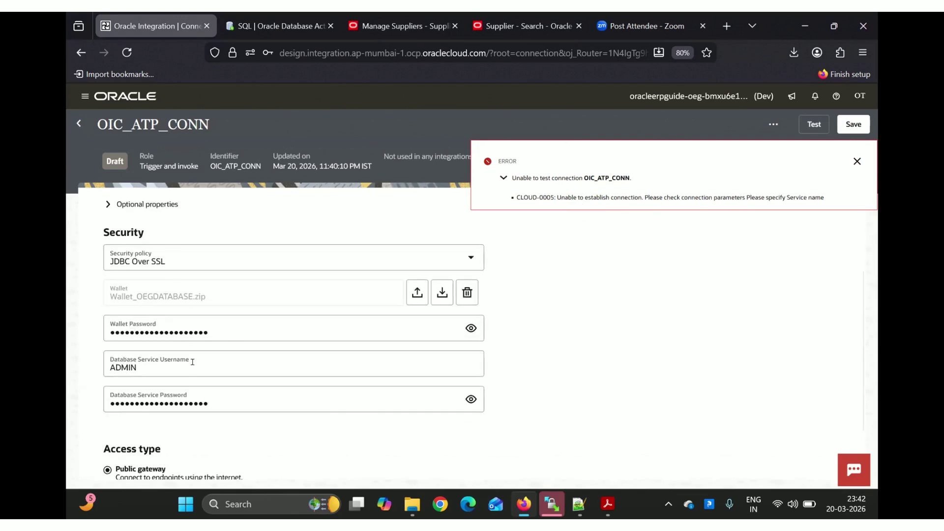
scroll(194, 350, up, 1)
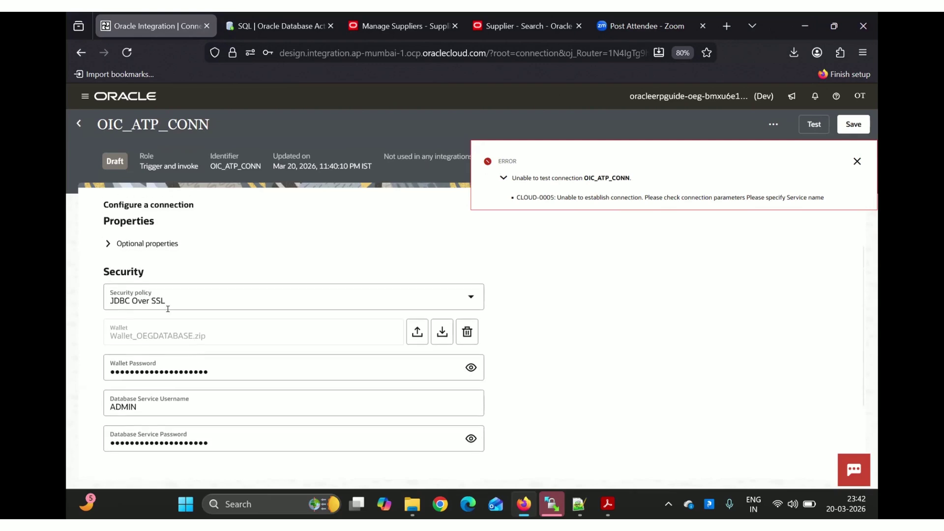
click(105, 244)
scroll(197, 300, down, 1)
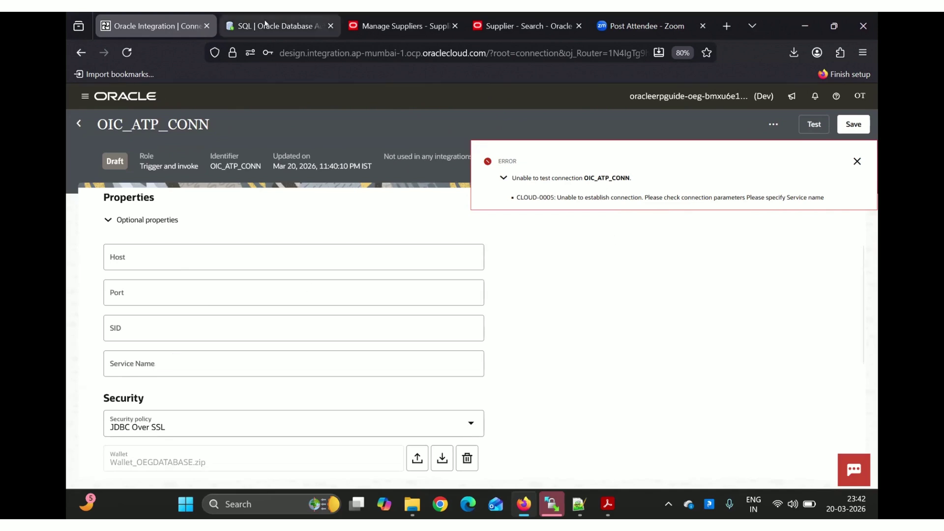
click(266, 26)
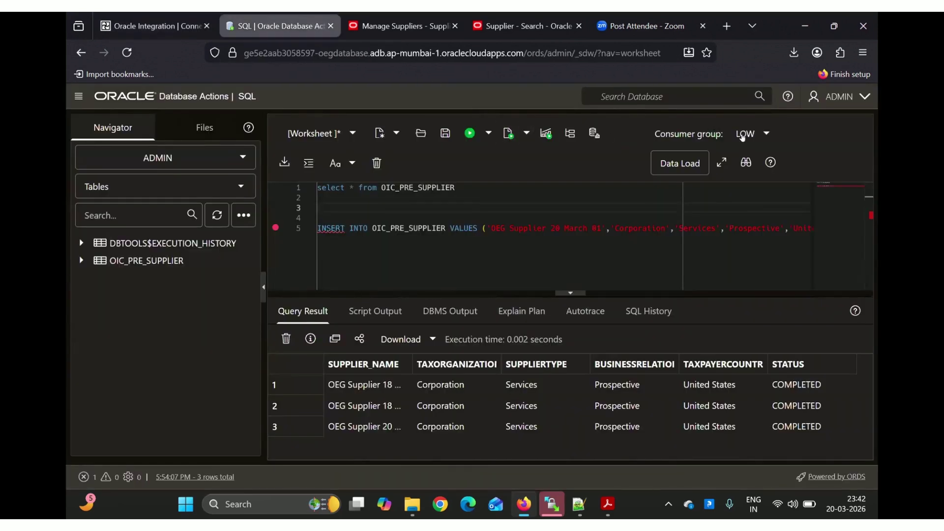
click(762, 136)
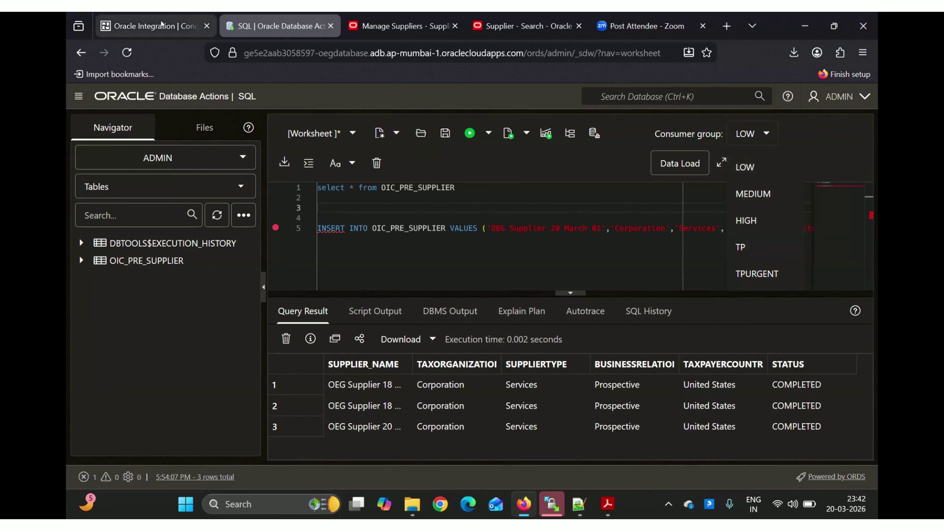
click(147, 25)
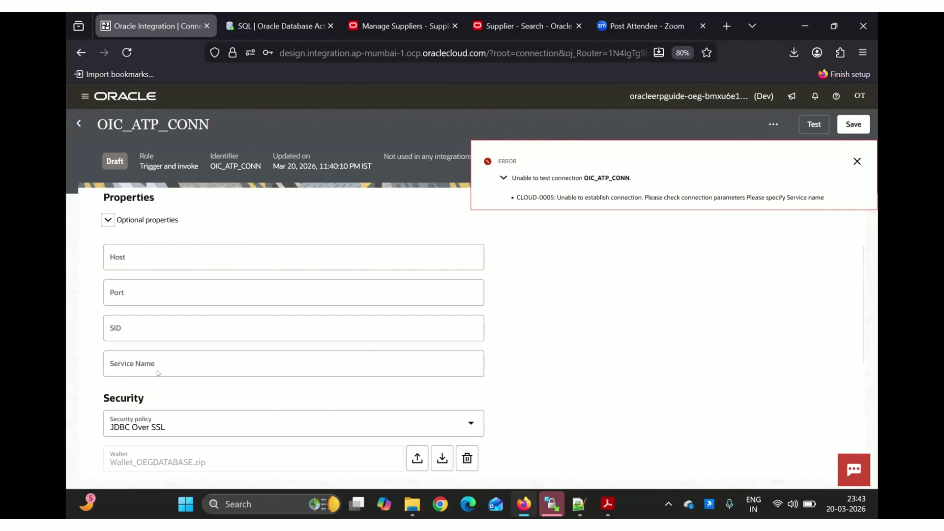
Enter oegdatabase_high as the OIC_ATP_CONN service name
scroll(158, 368, down, 2)
click(126, 315)
text(oegdatabase_high)
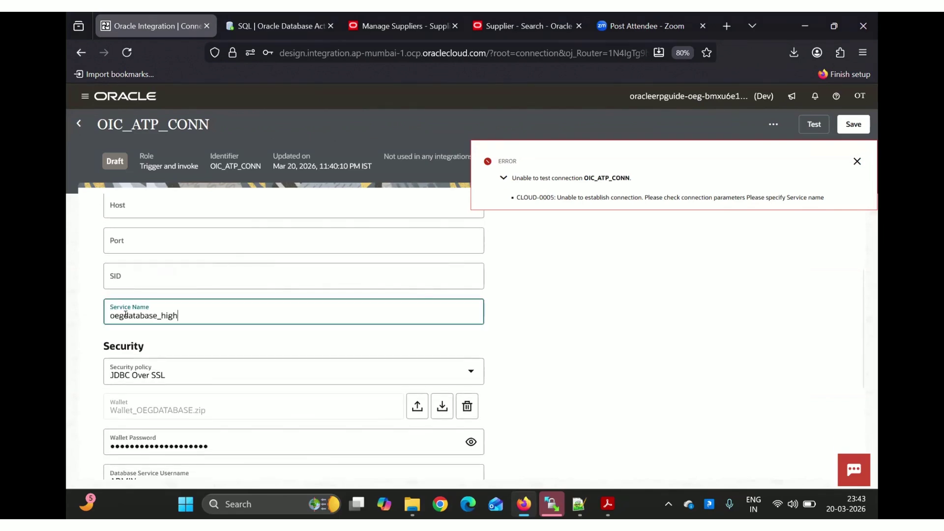
click(556, 301)
scroll(557, 301, up, 1)
scroll(556, 301, up, 4)
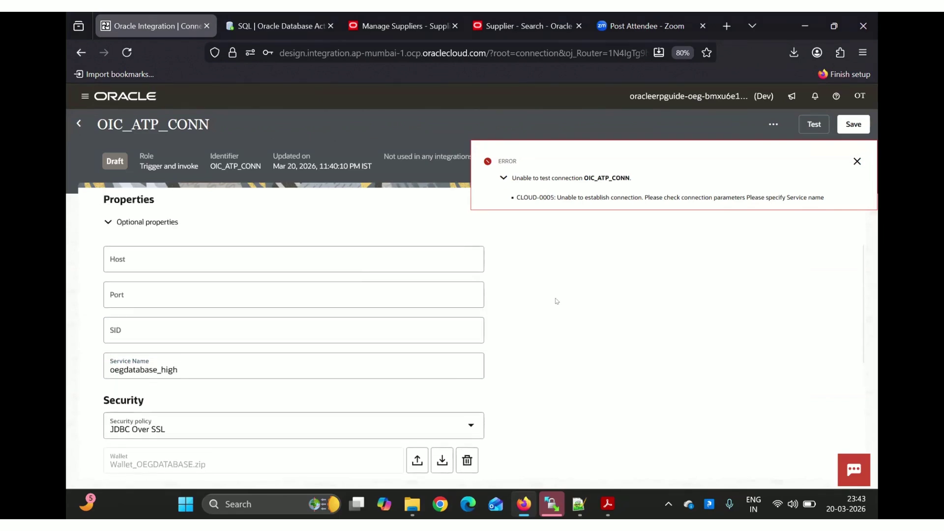
Dismiss the earlier error, test OIC_ATP_CONN successfully and save it
click(857, 161)
click(808, 124)
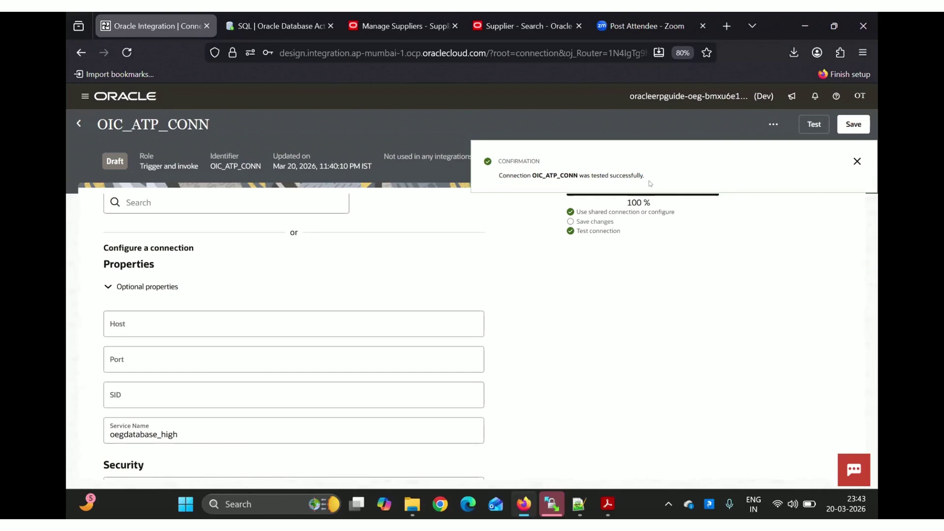
click(855, 162)
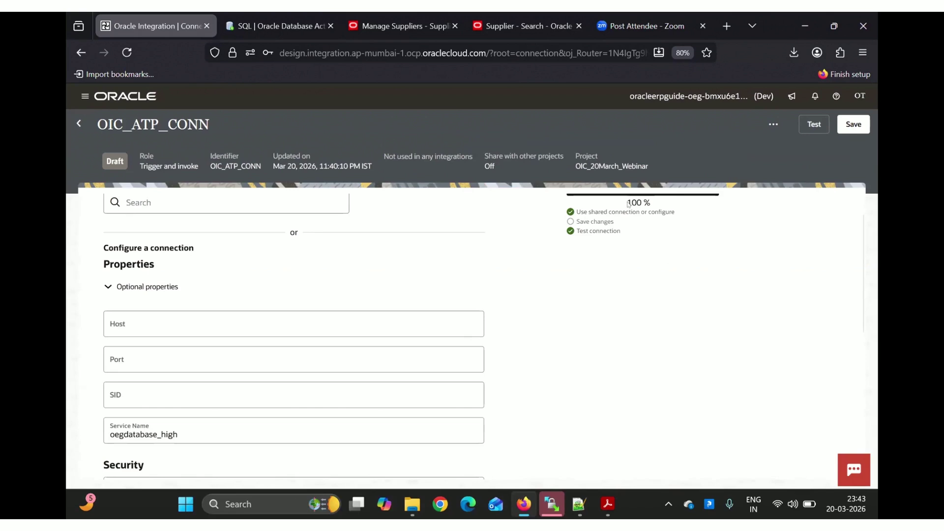
scroll(628, 204, up, 1)
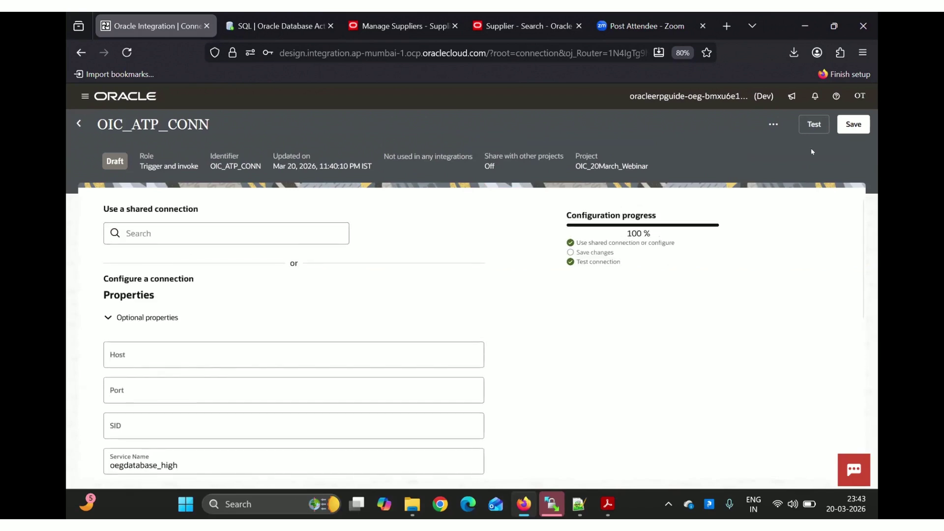
click(849, 128)
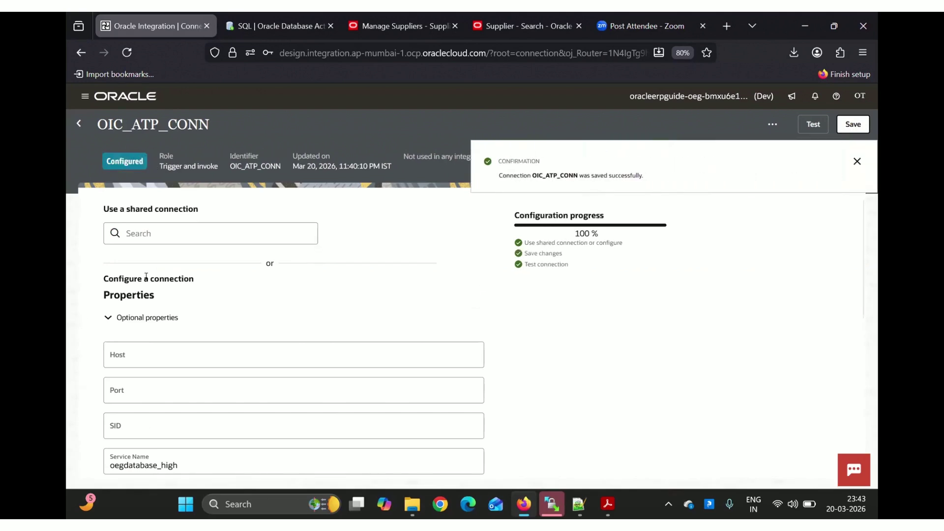
Return to the OIC_20March_Webinar project, decline Firefox's password prompt, and switch to the Suppliers tab
click(81, 124)
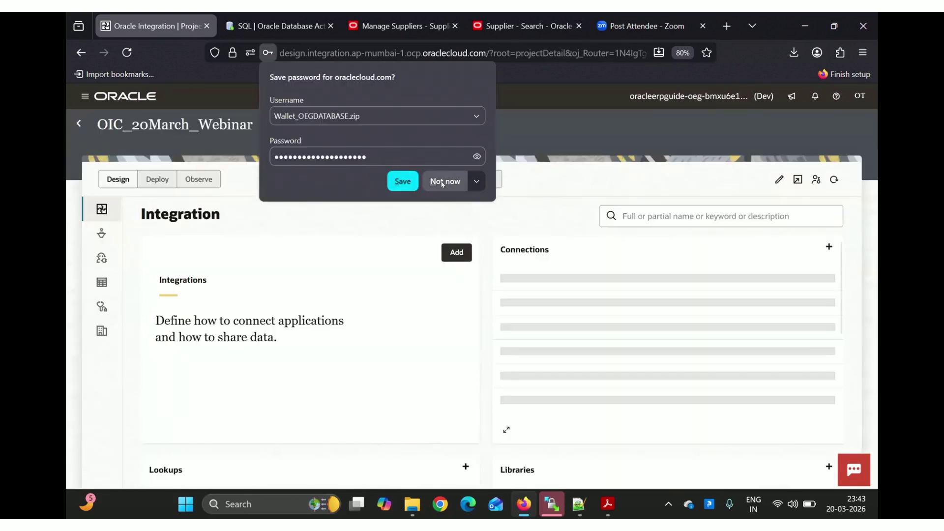
click(446, 181)
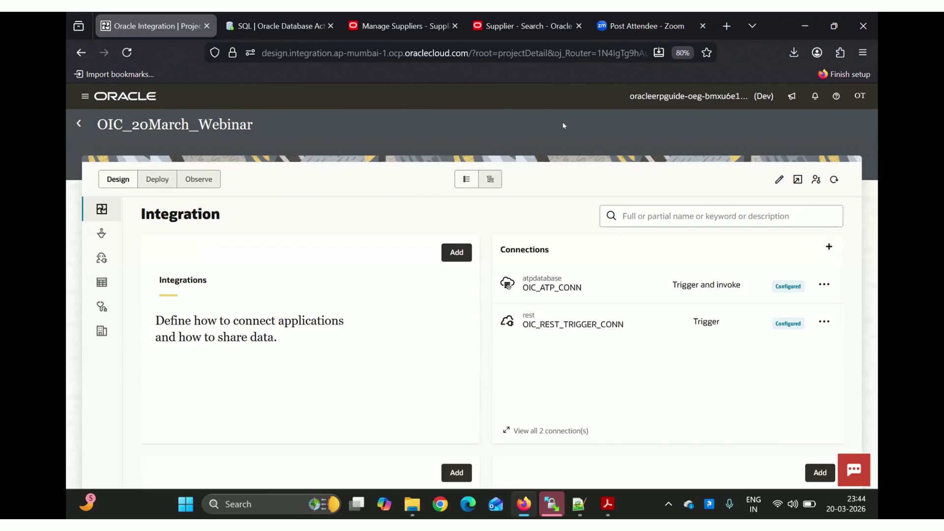
click(524, 20)
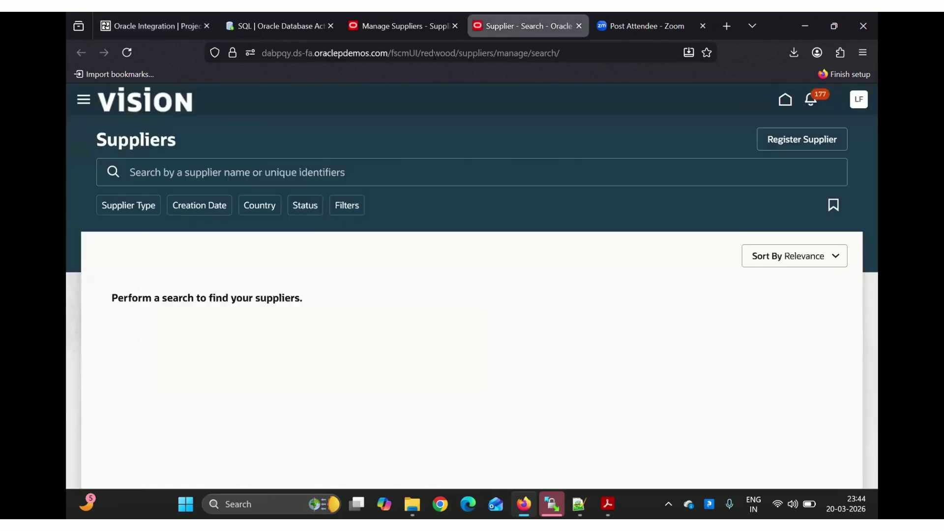
Search the web for 'fusion rest api for supplier' and open the Oracle Help Center REST API result
click(435, 54)
text(fusi)
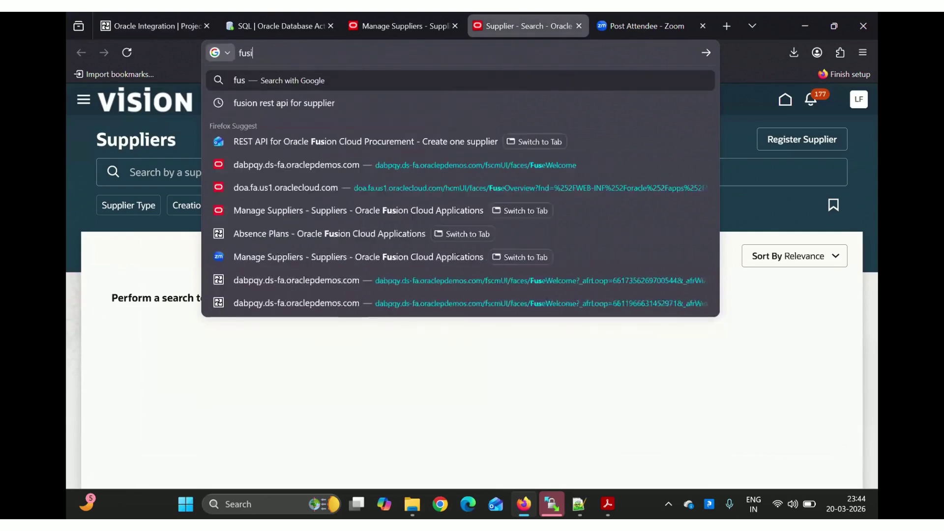
text(on rest a)
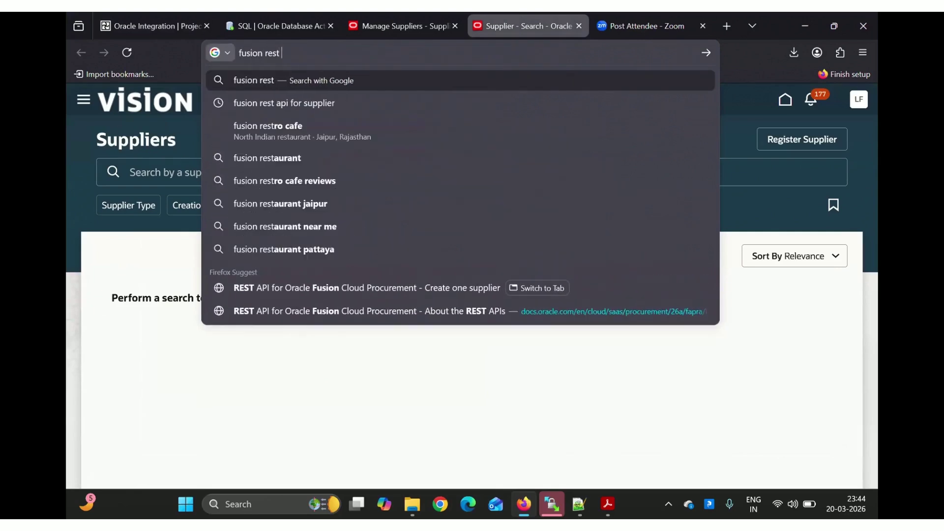
key(Down)
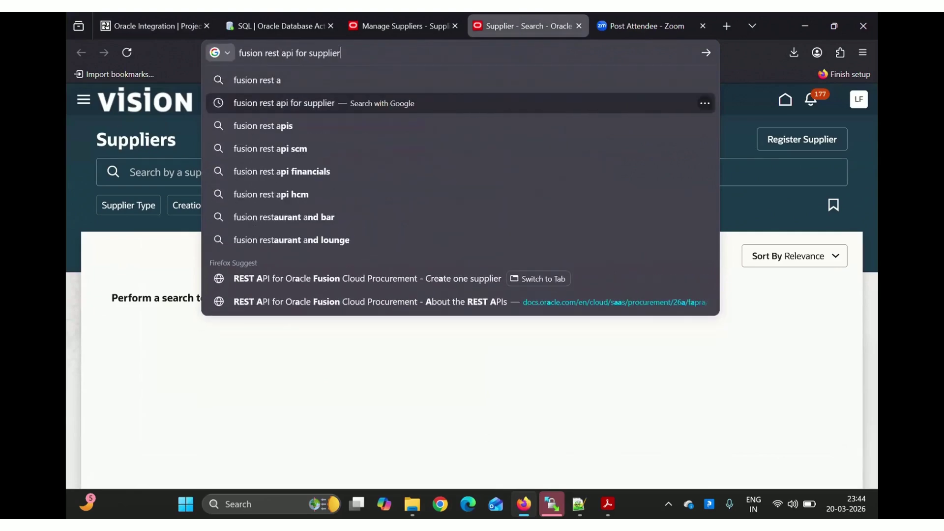
key(Return)
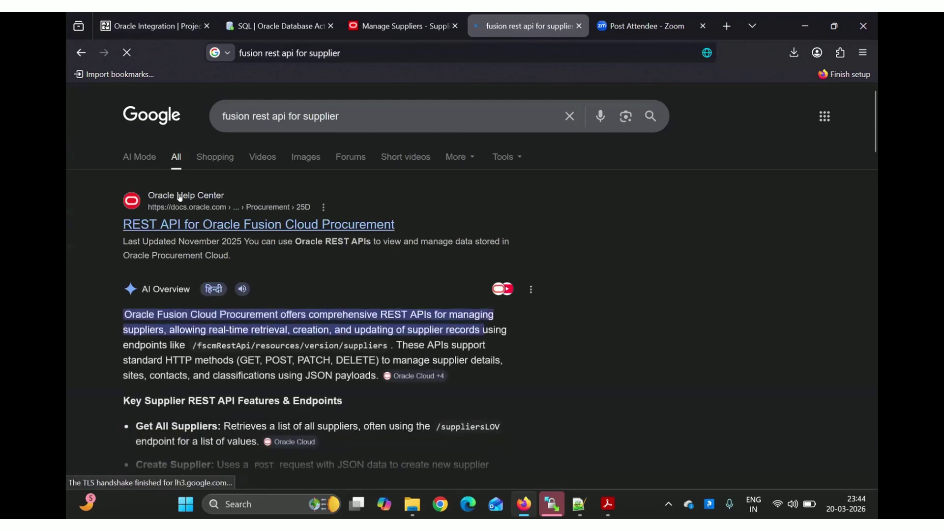
click(220, 227)
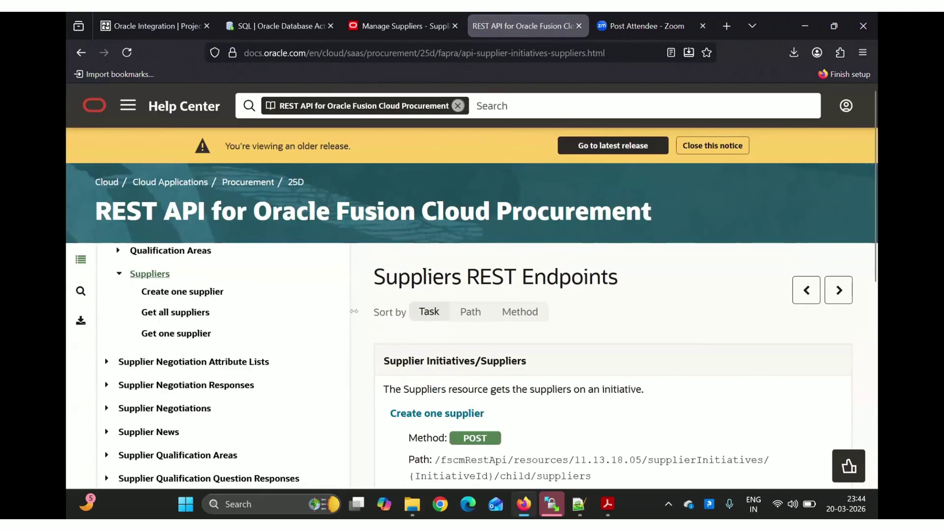
Open Suppliers > Create one supplier and select the POST /fscmRestApi/resources/11.13.18.05/suppliers path
scroll(241, 370, down, 4)
scroll(239, 362, down, 4)
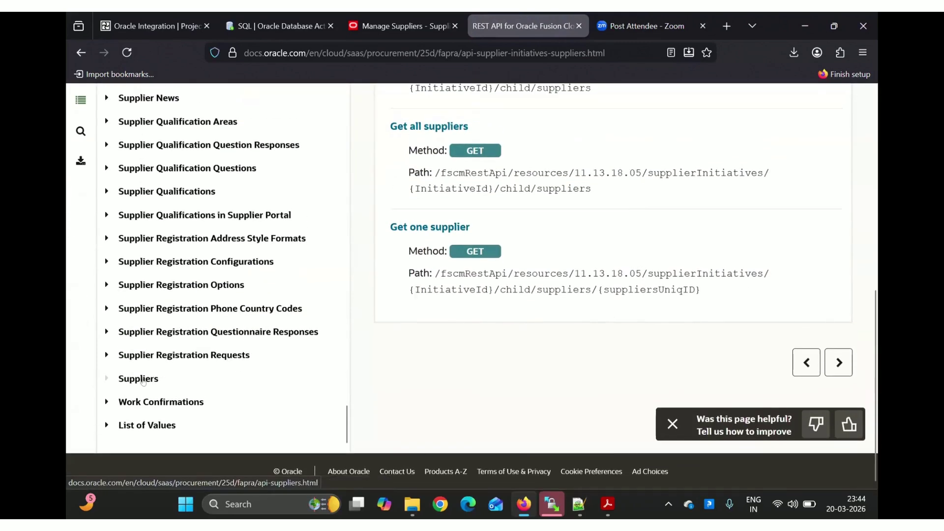
click(143, 380)
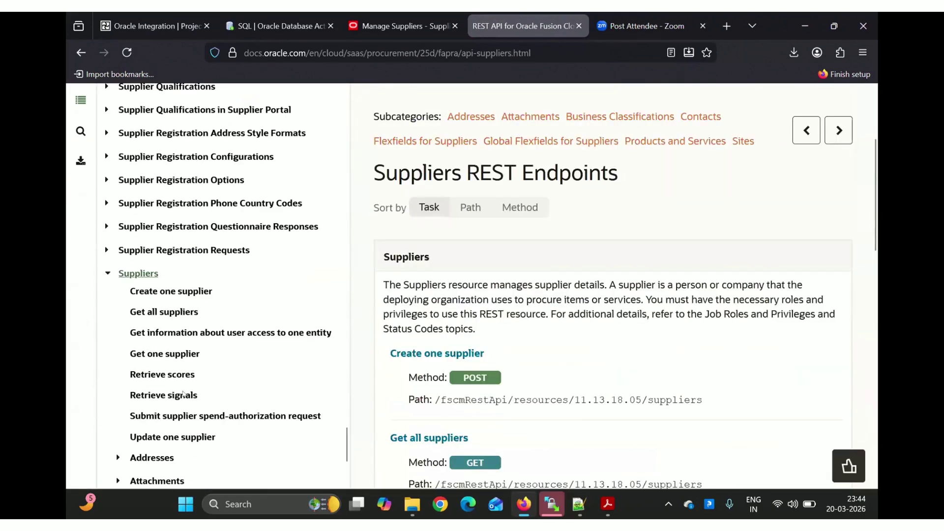
click(170, 292)
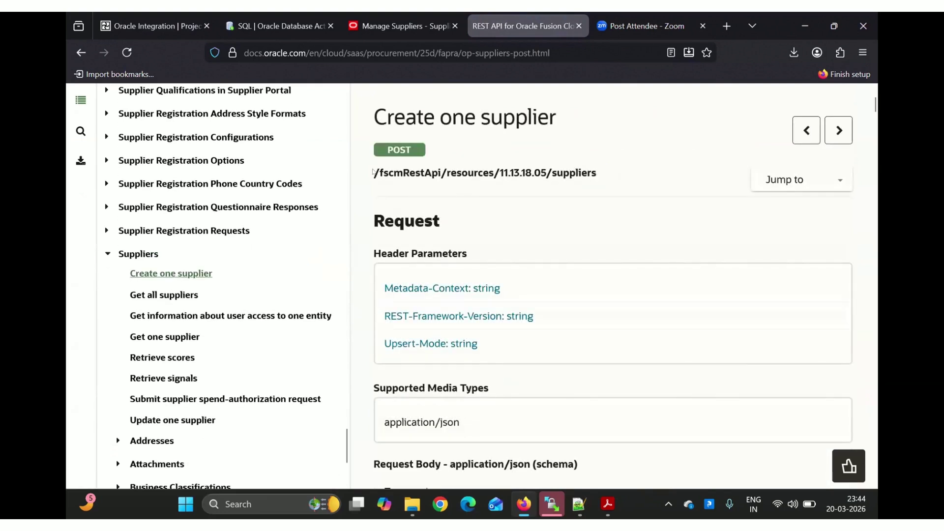
drag(372, 172, 598, 177)
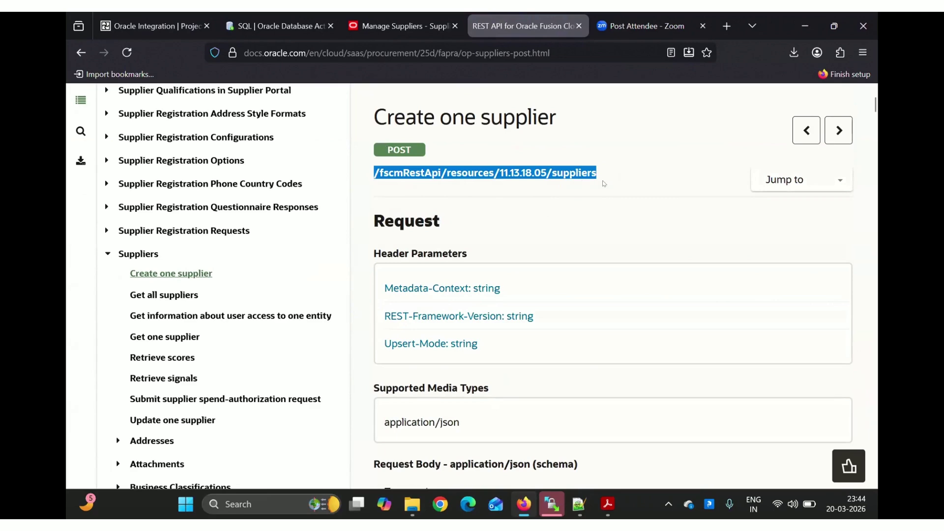
Review the Example Request Body, then return to the SQL worksheet
scroll(604, 184, down, 20)
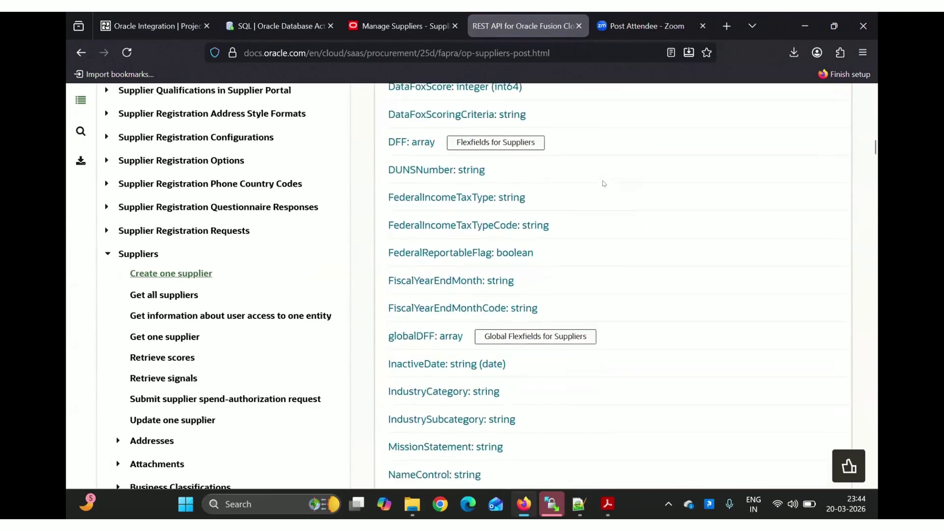
scroll(603, 183, down, 20)
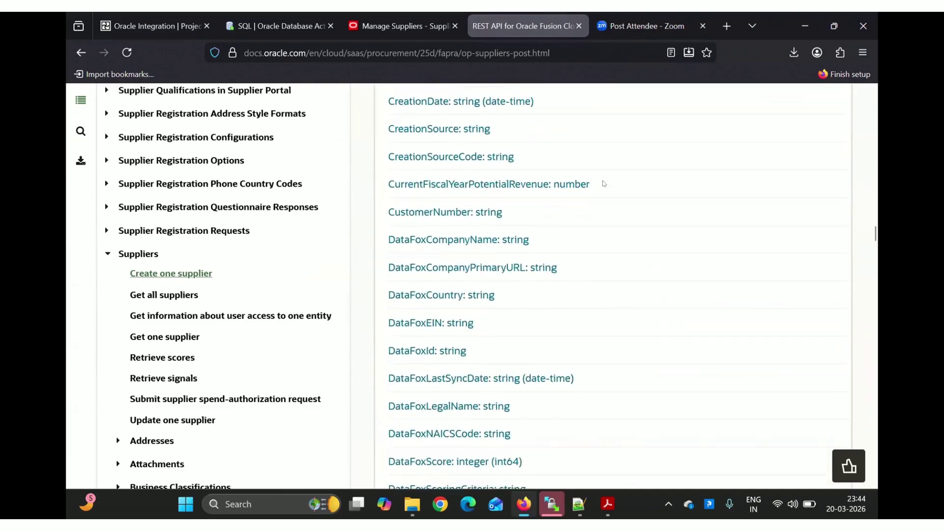
scroll(604, 183, down, 20)
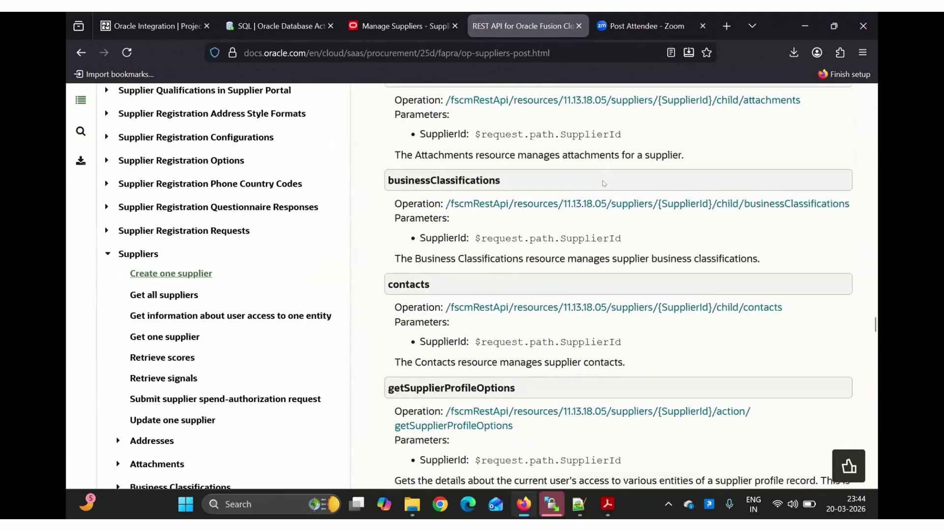
scroll(603, 184, down, 20)
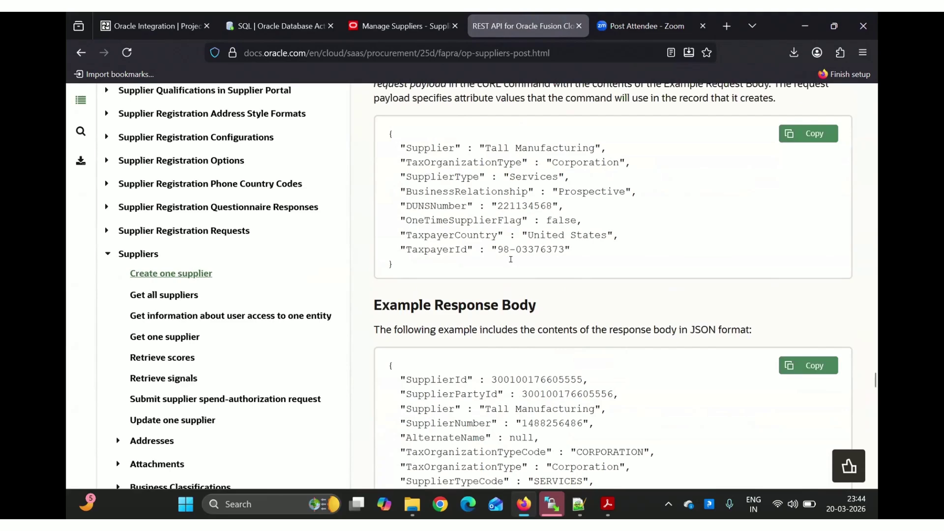
scroll(486, 255, down, 3)
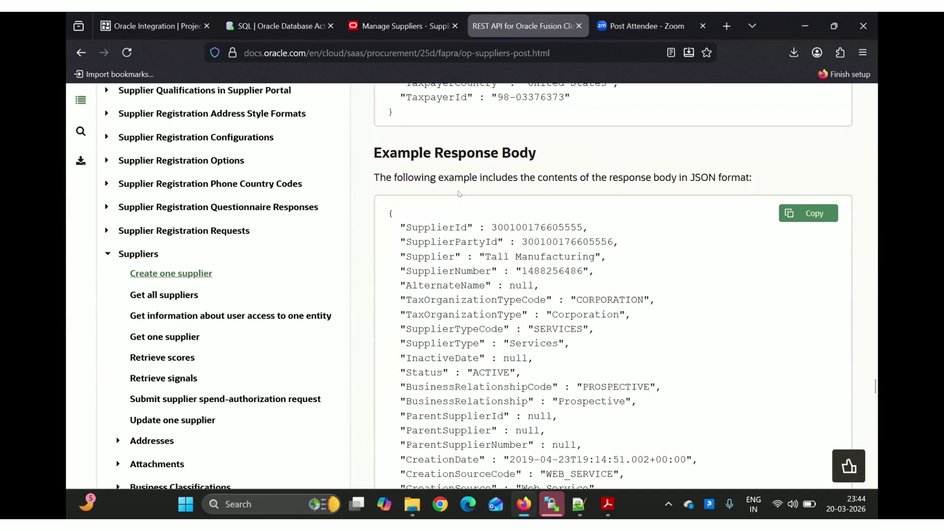
scroll(459, 193, up, 5)
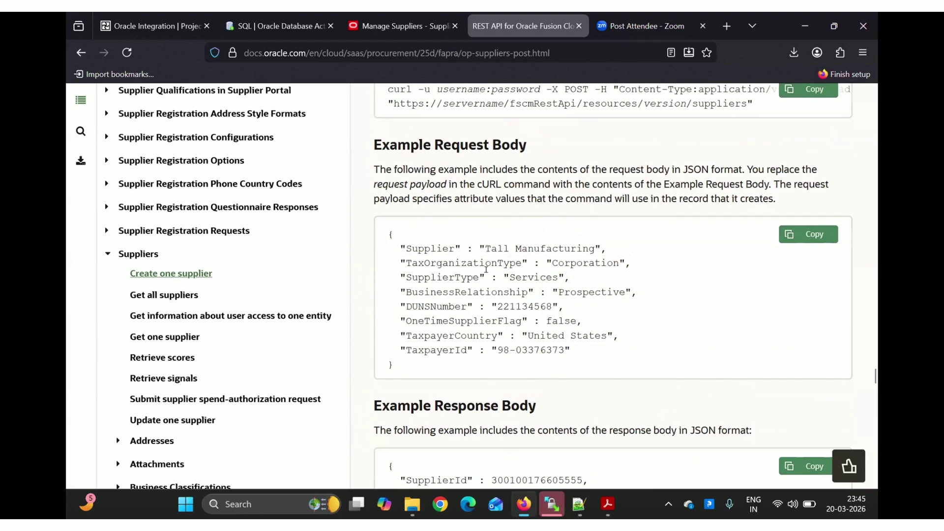
click(275, 26)
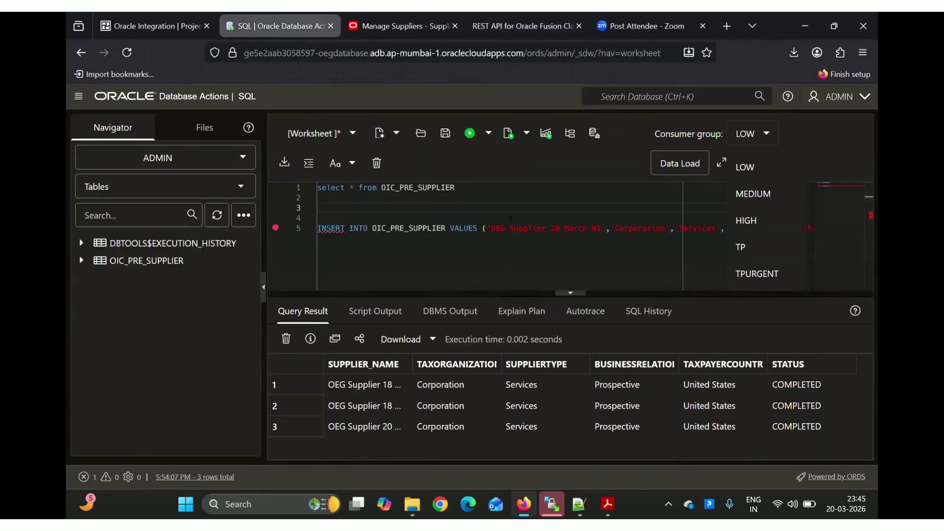
Select 'Supplier' in the INSERT line, check the create-supplier docs, and return to the integration project
double_click(526, 228)
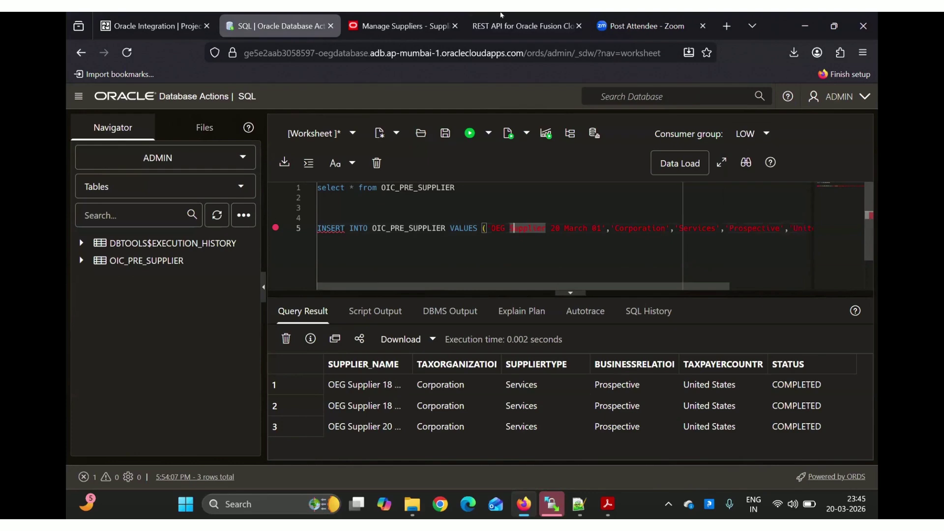
click(511, 26)
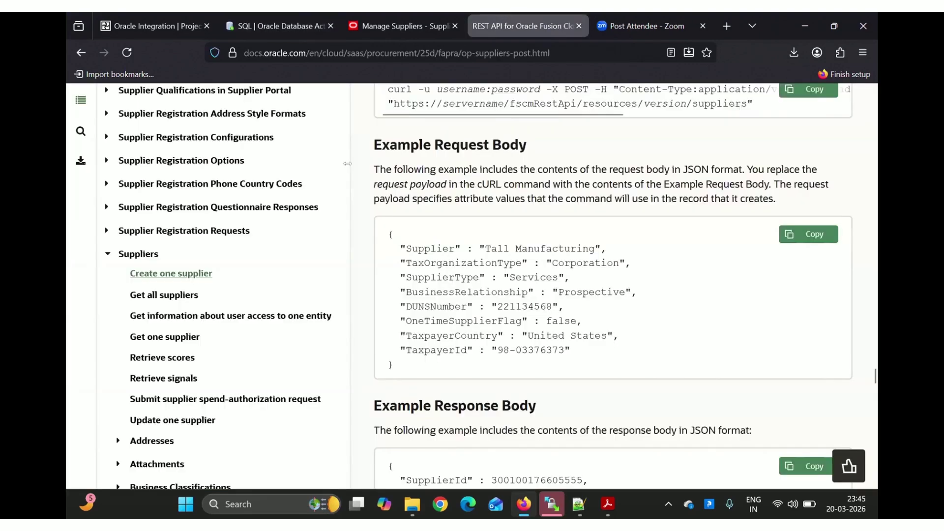
click(167, 13)
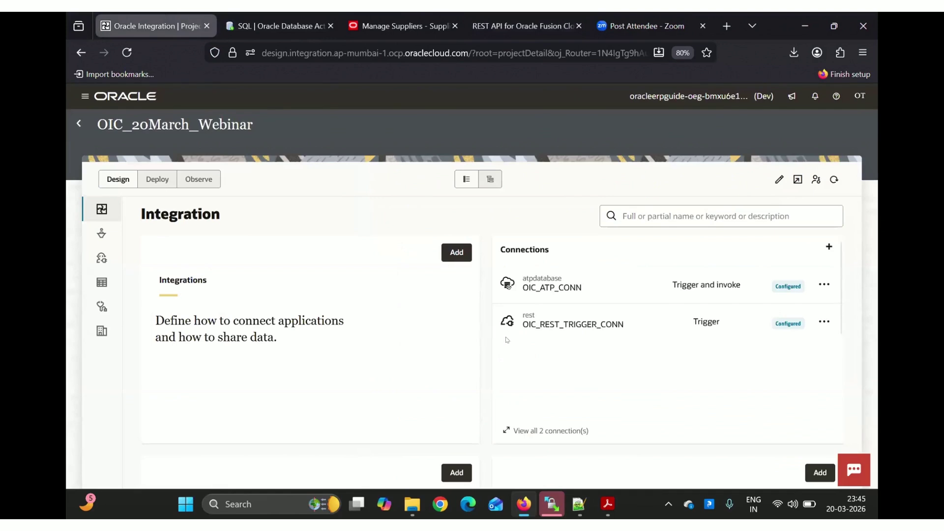
Start a new REST adapter connection and name it FUSION_REST_CONN
click(828, 247)
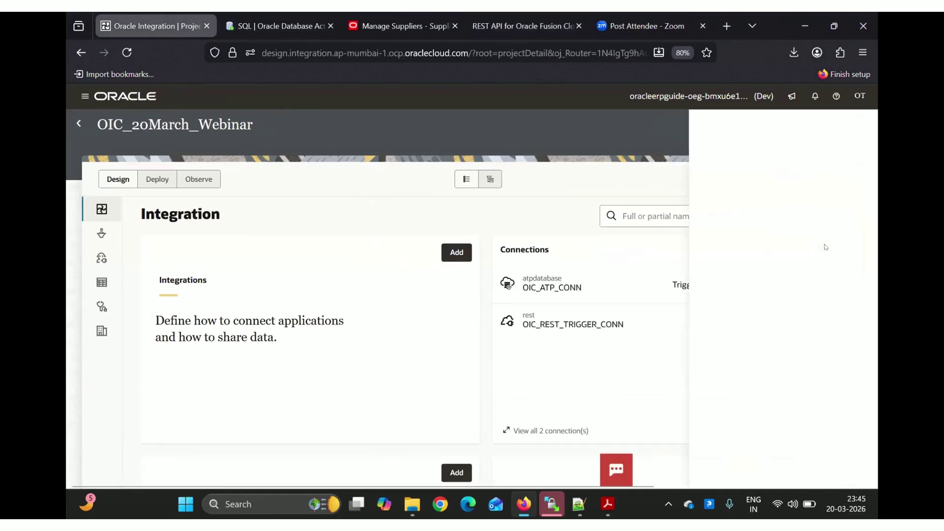
click(680, 184)
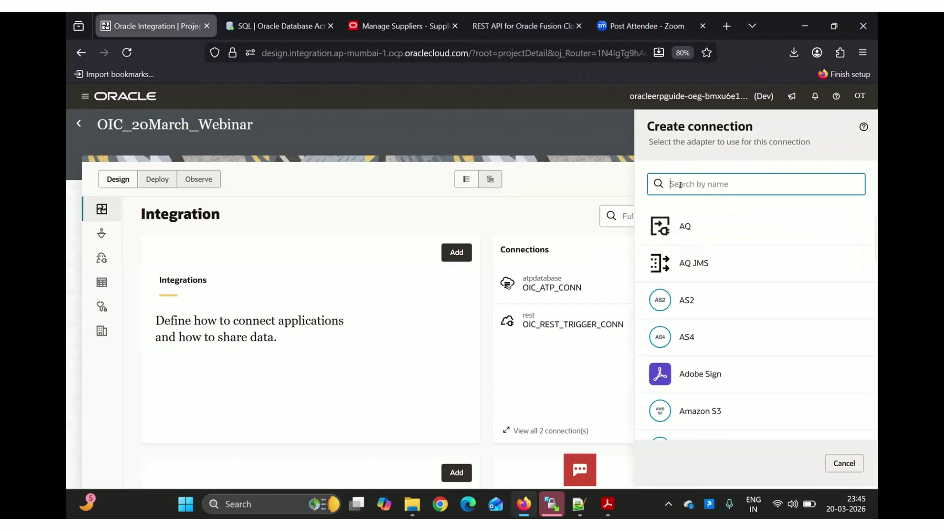
text(REST)
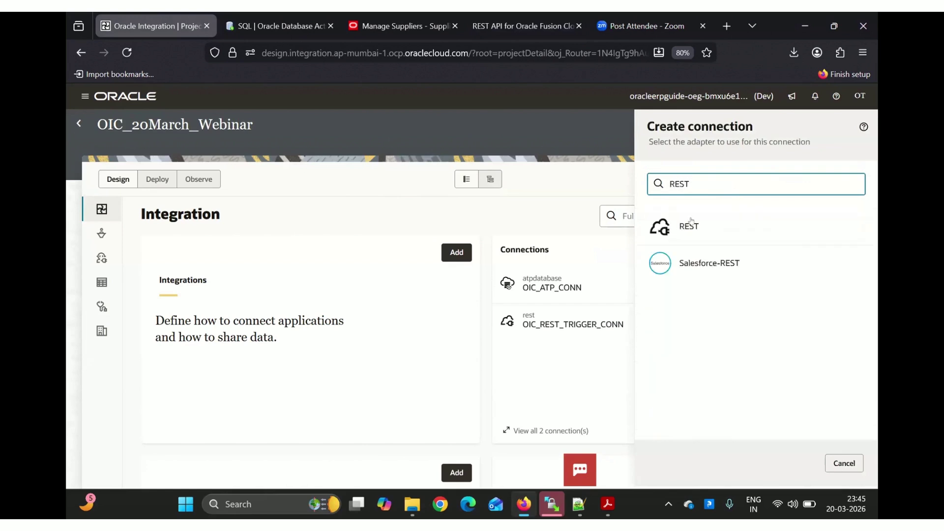
click(691, 227)
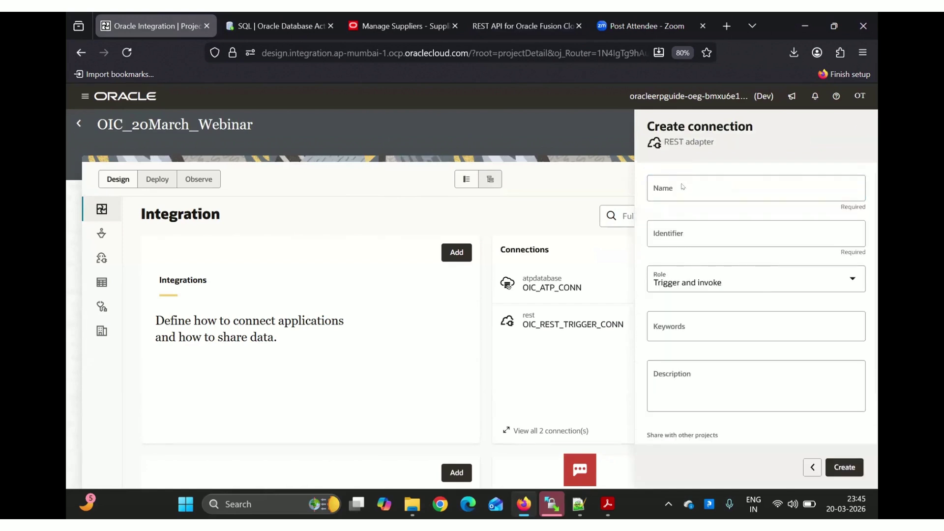
click(668, 186)
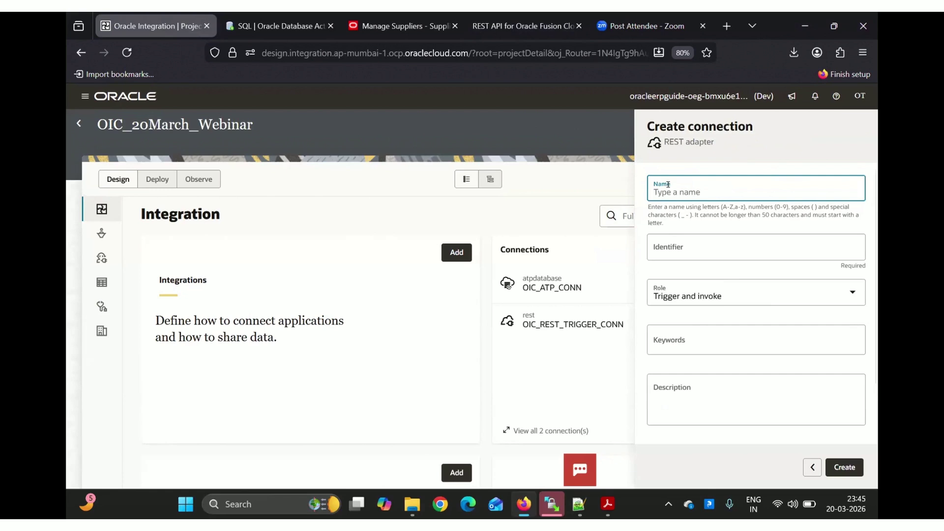
text(FUSION)
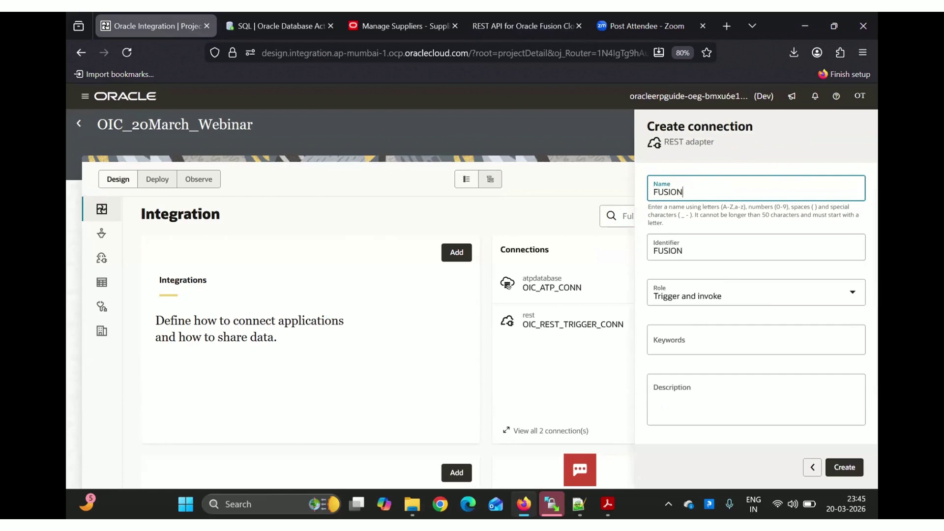
text(_REST_CONN)
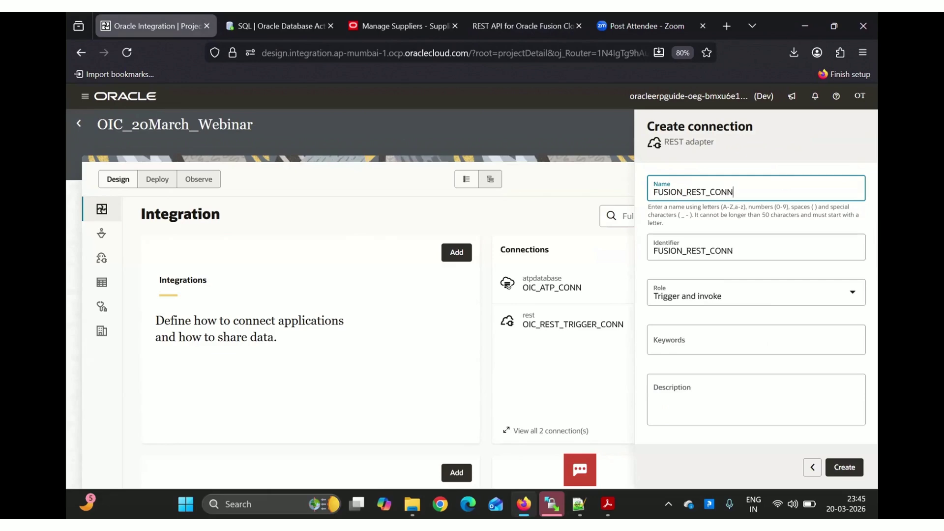
scroll(726, 329, down, 2)
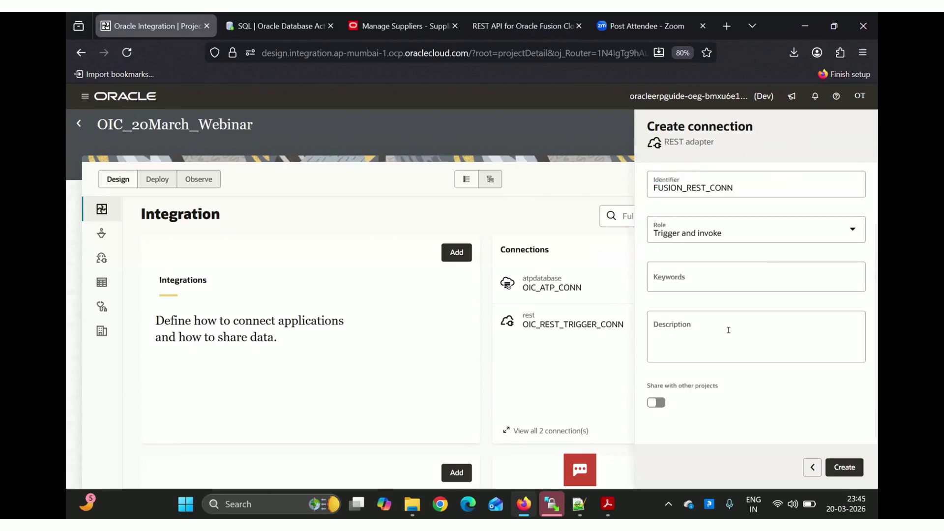
Create FUSION_REST_CONN with connection type REST API Base URL, then go to the Manage Suppliers tab
click(841, 468)
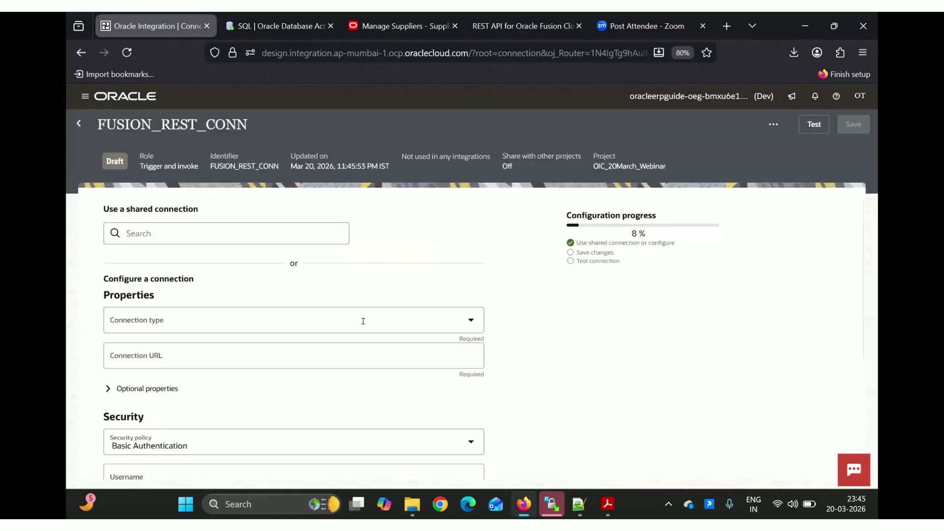
click(336, 322)
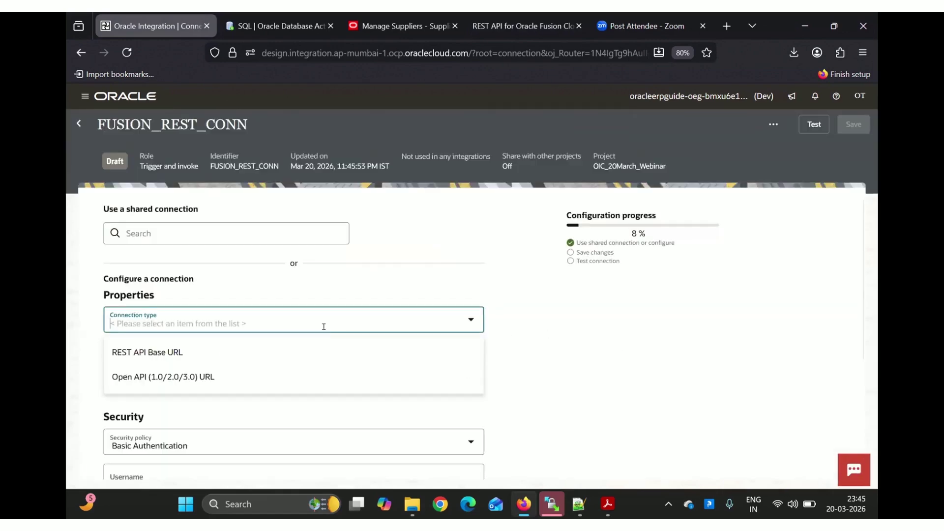
click(162, 352)
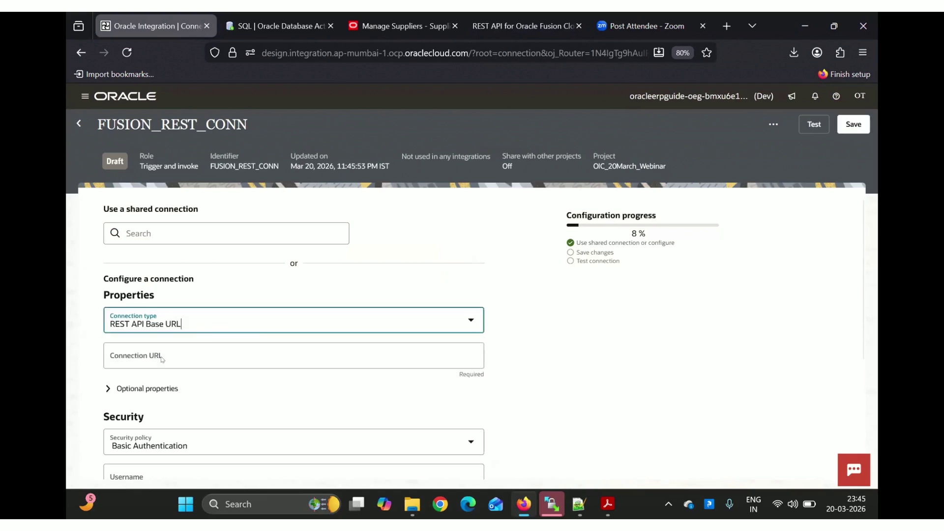
click(161, 356)
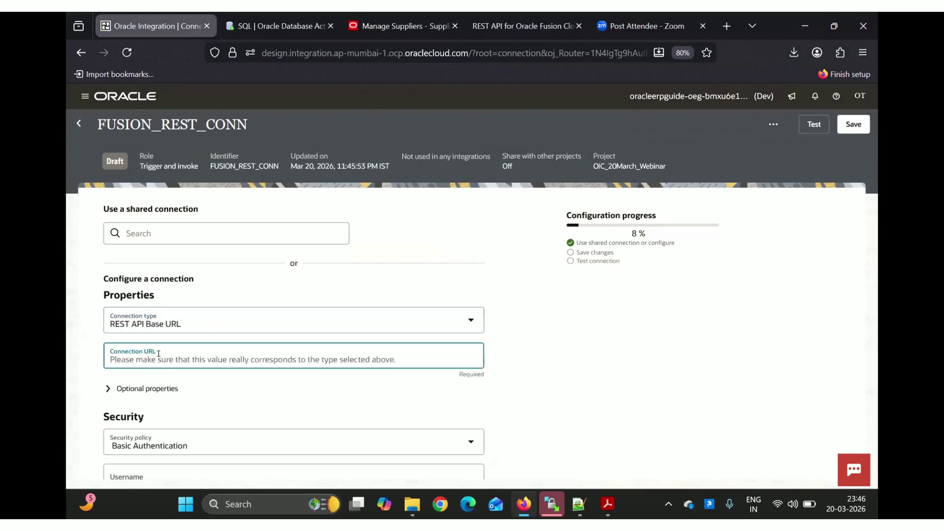
scroll(158, 353, down, 2)
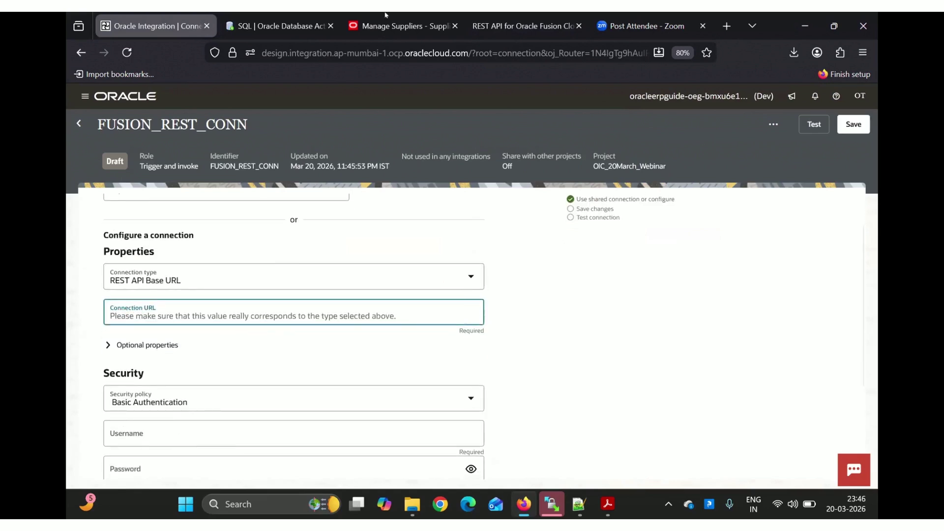
click(369, 27)
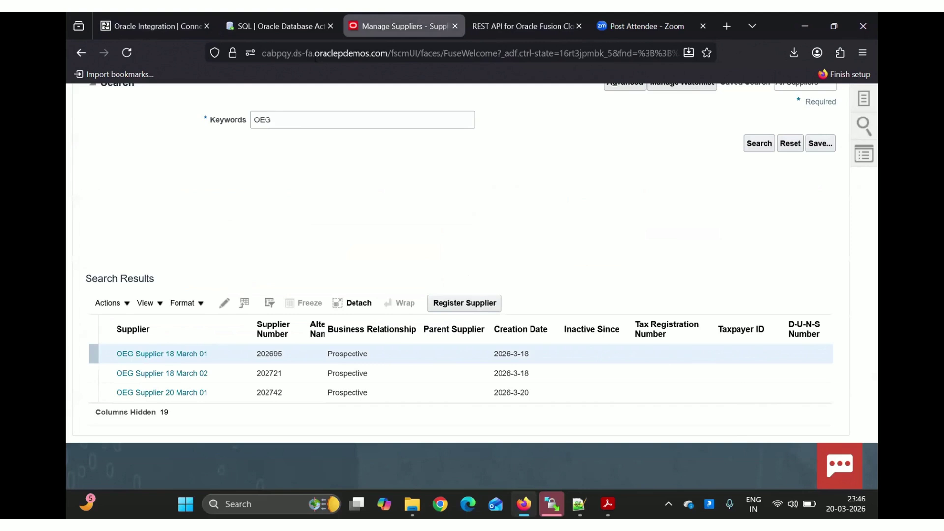
Copy the Fusion site's base domain from the address bar and return to the FUSION_REST_CONN form
click(385, 49)
drag(388, 53, 231, 54)
key(ctrl+c)
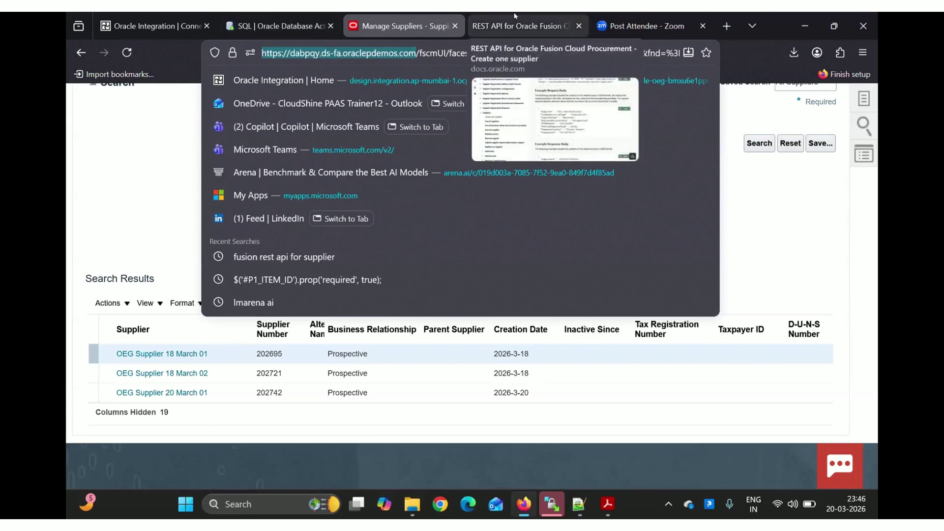
click(522, 25)
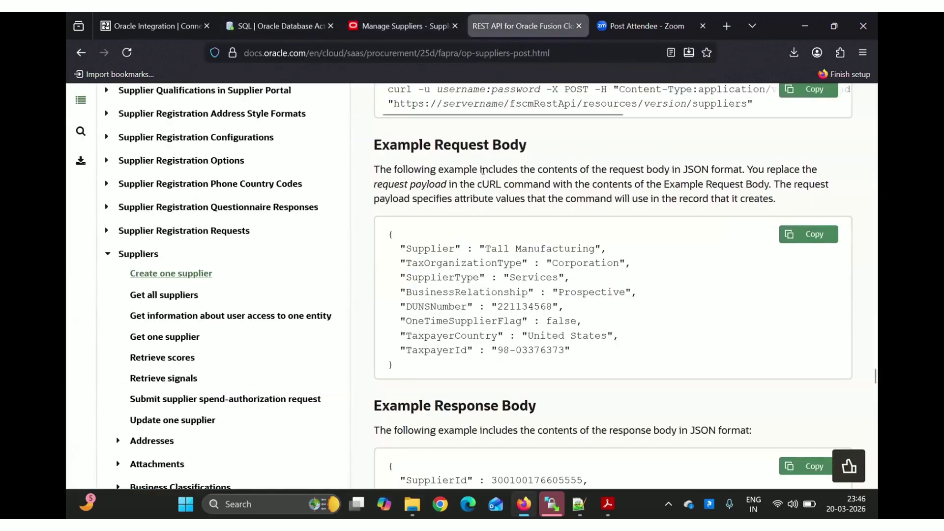
click(143, 22)
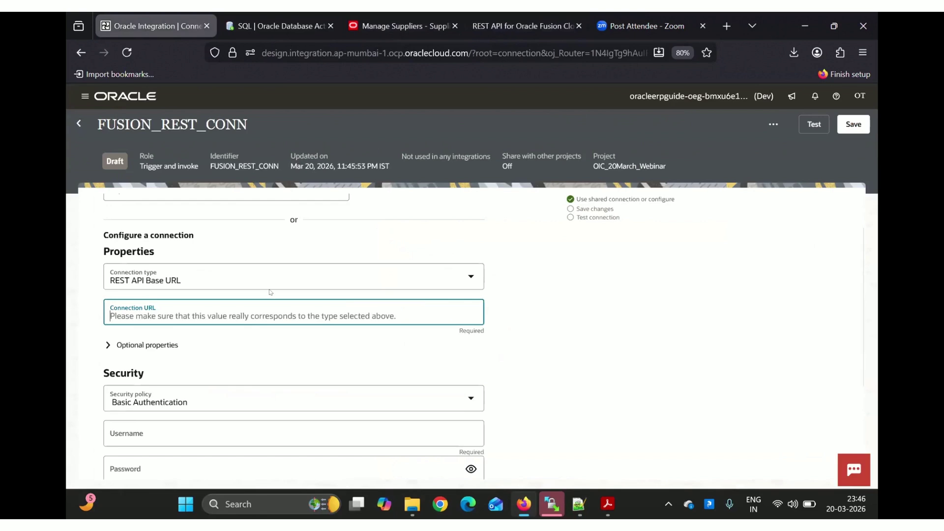
key(ctrl+v)
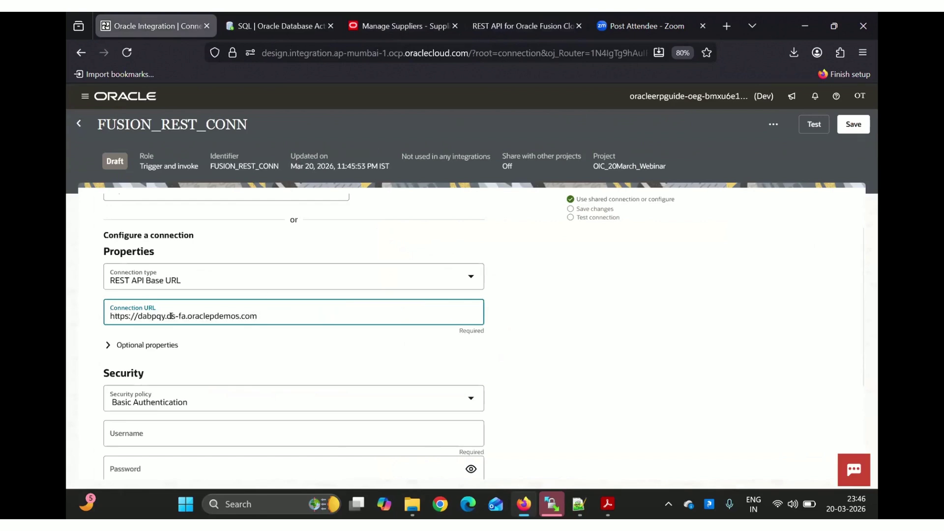
scroll(170, 316, down, 2)
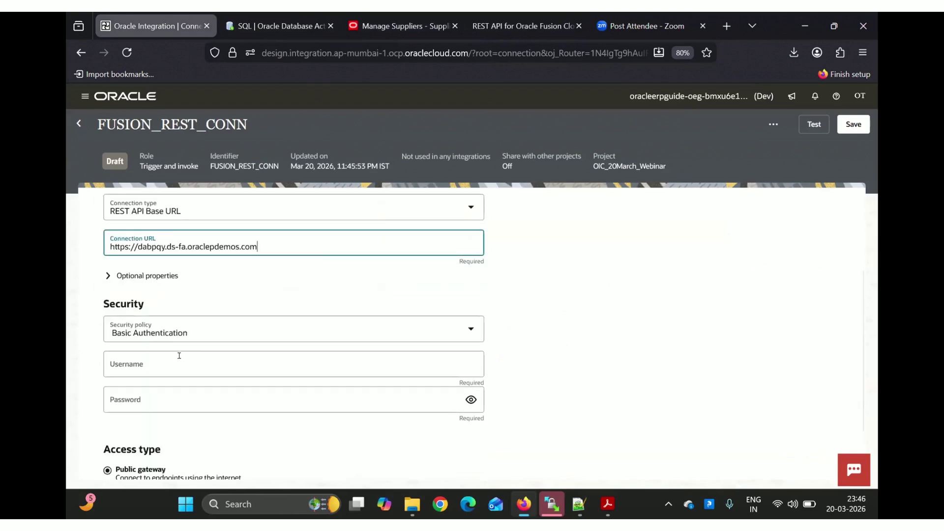
click(153, 364)
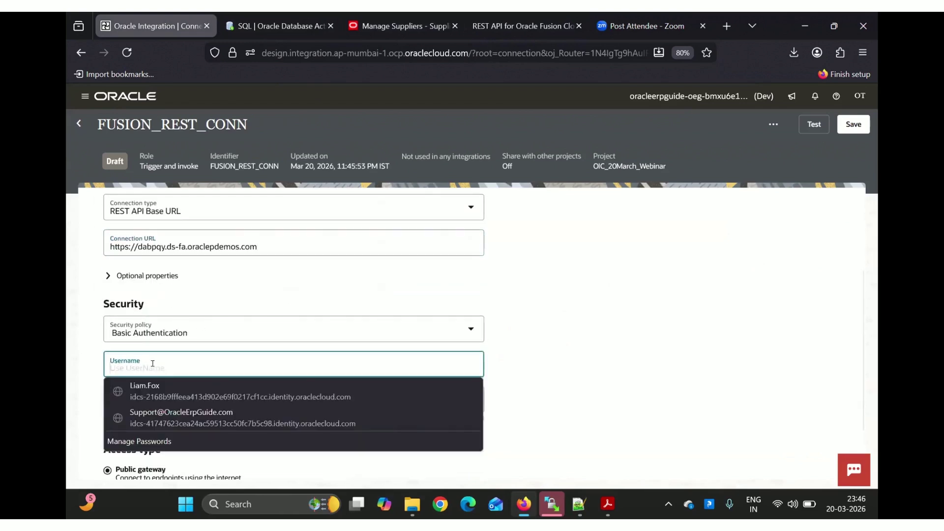
click(145, 390)
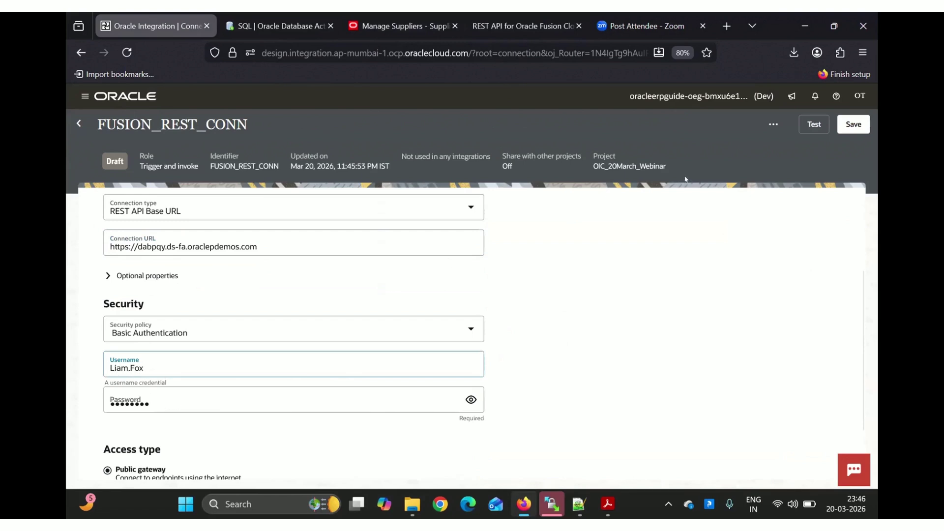
click(809, 129)
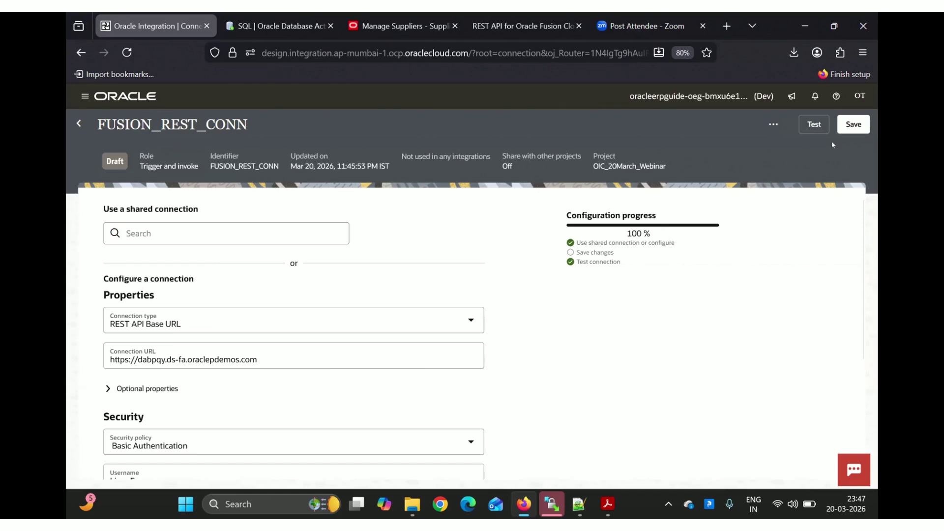
Save FUSION_REST_CONN, dismiss the confirmation, and go back to the OIC_20March_Webinar project page
click(853, 124)
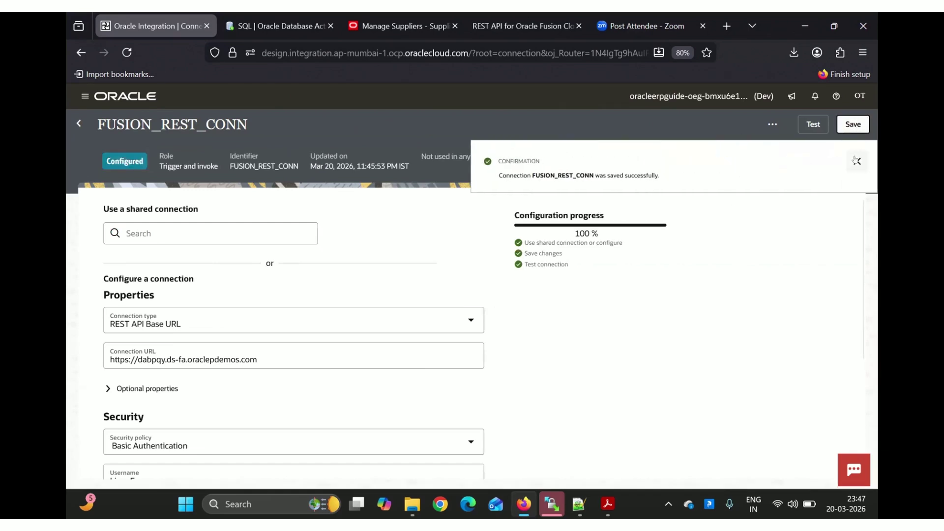
click(857, 161)
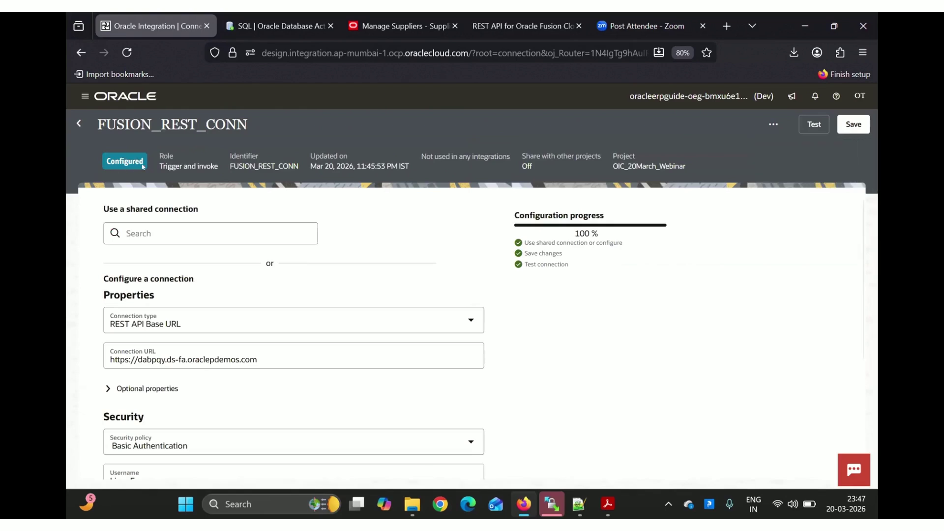
click(79, 124)
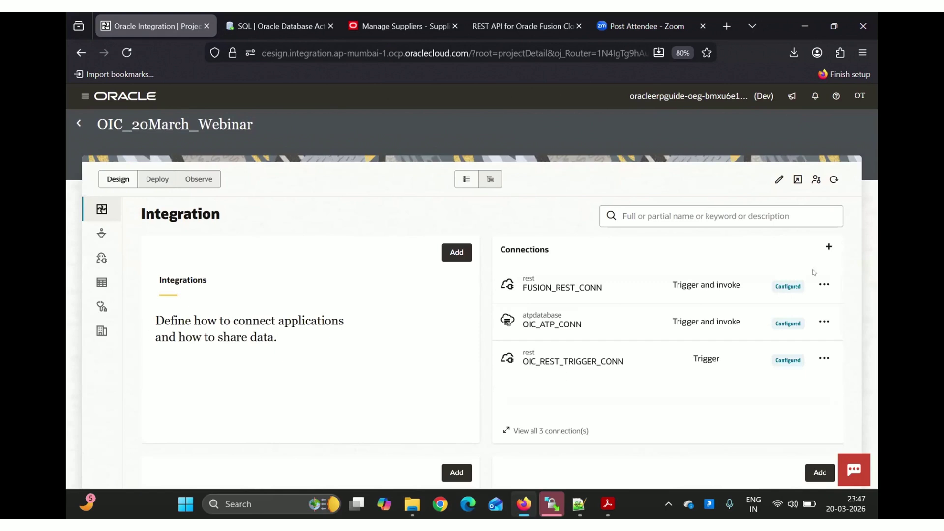
Create a draft FTP adapter connection named OIC_FTP_CONN
click(824, 253)
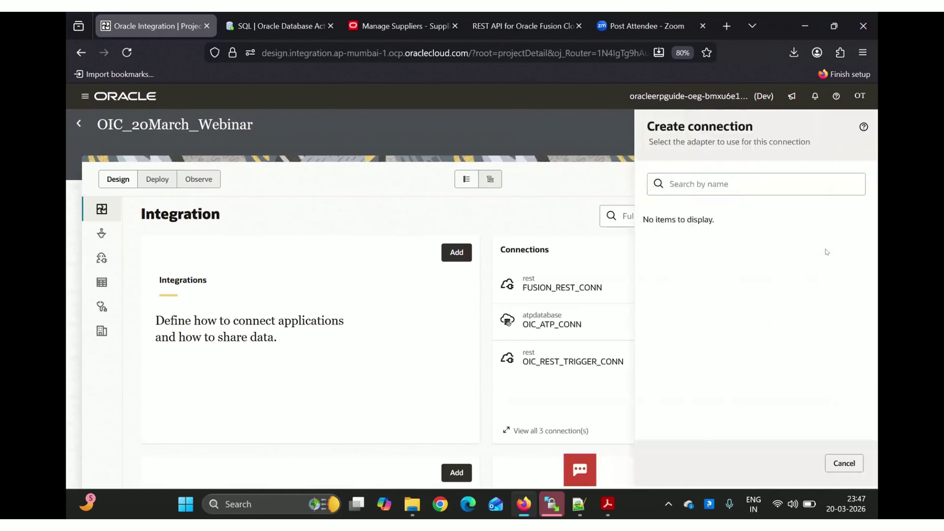
click(674, 180)
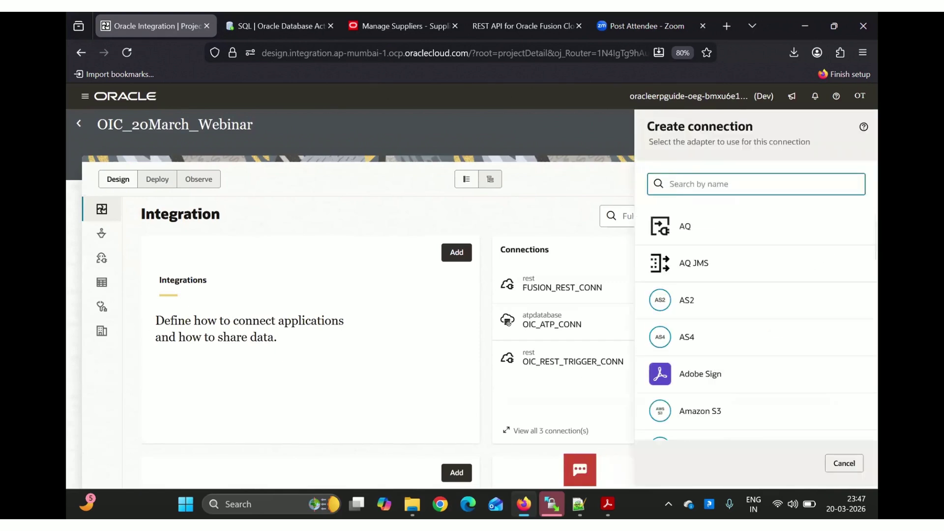
text(FTP)
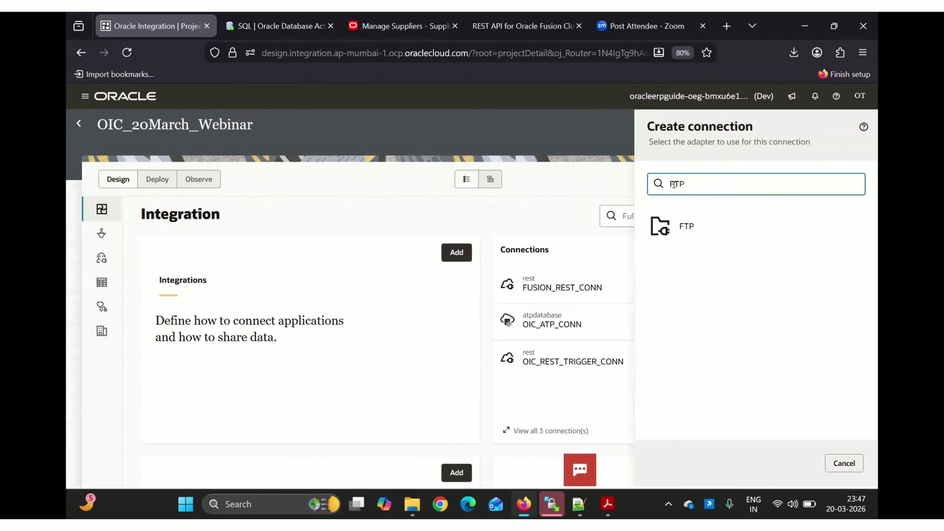
click(727, 230)
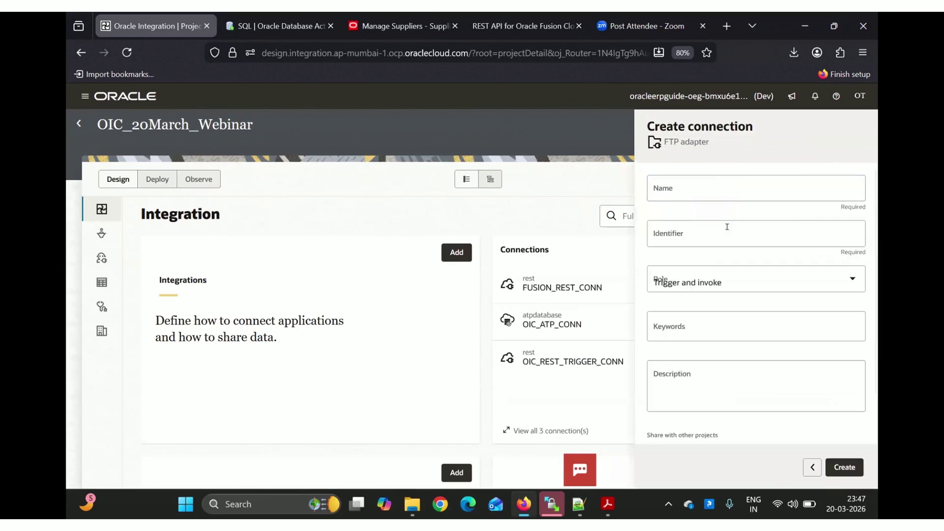
click(659, 190)
text(O)
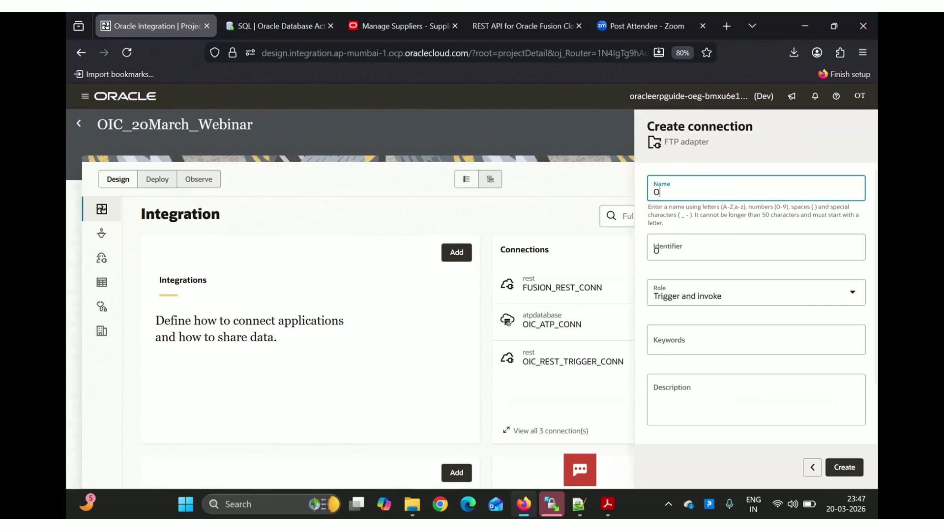
text(IC_F)
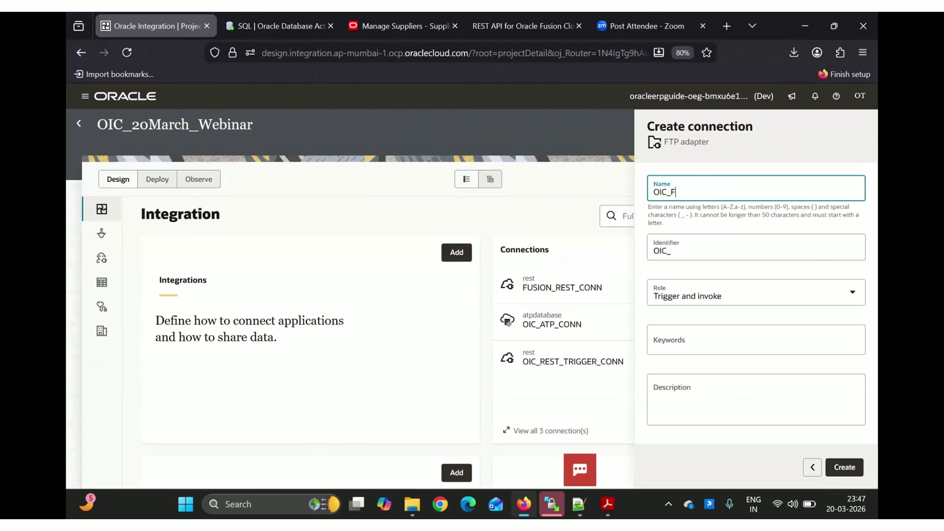
text(TP_CONN)
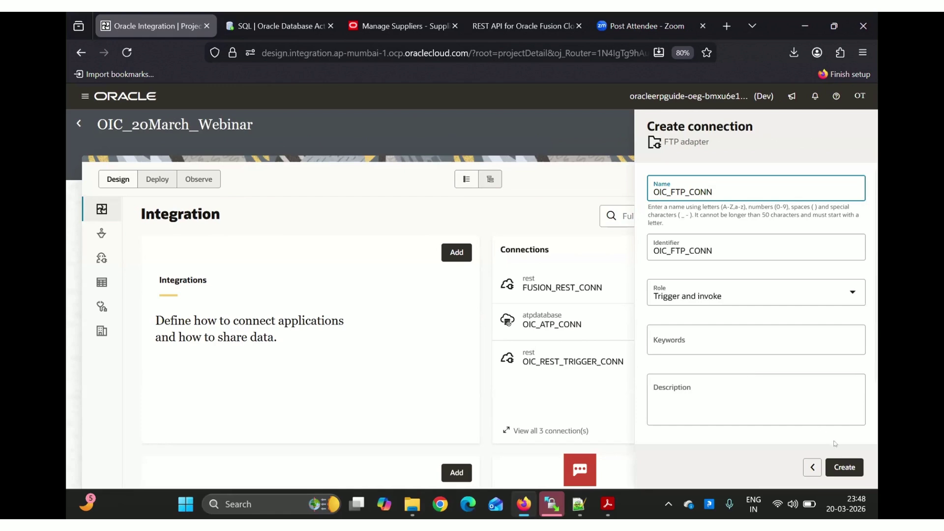
click(844, 466)
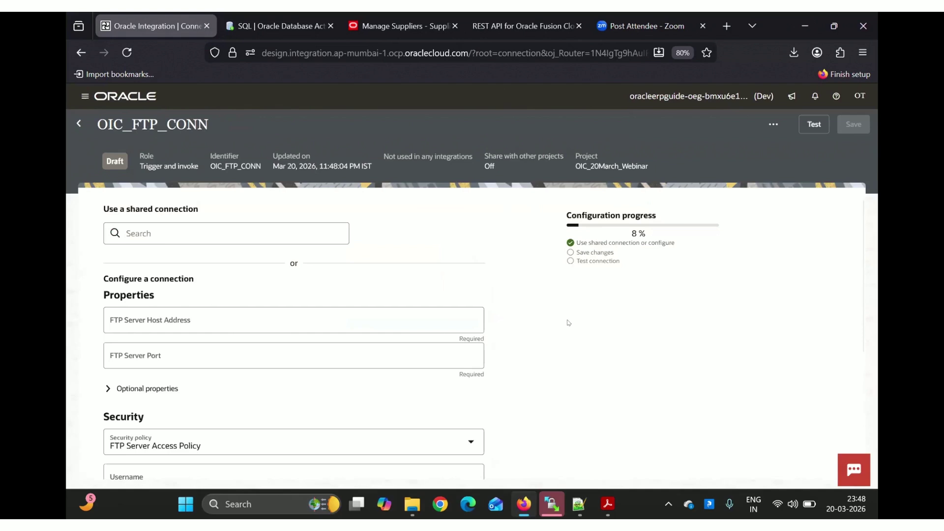
Fill OIC_FTP_CONN with host 192.29.163.4, port 10137 and login credentials, then start a connection test
scroll(568, 322, down, 3)
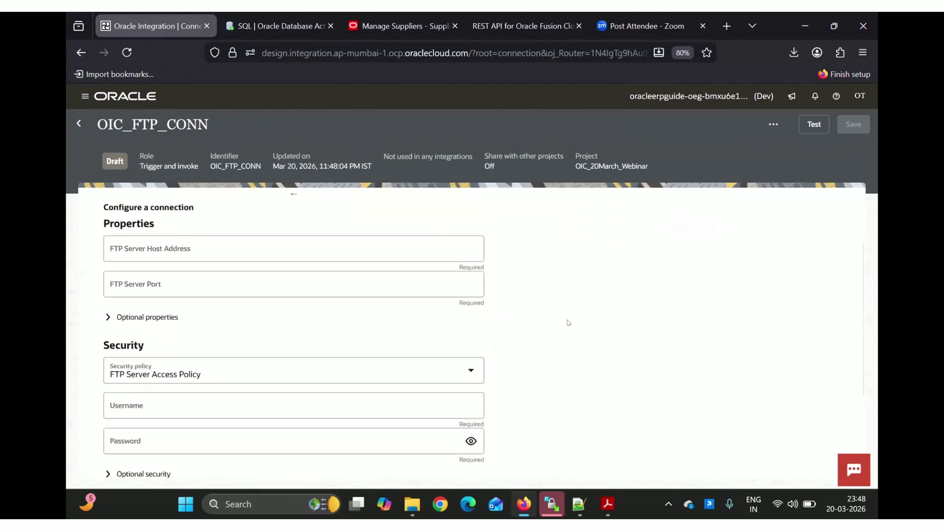
click(201, 248)
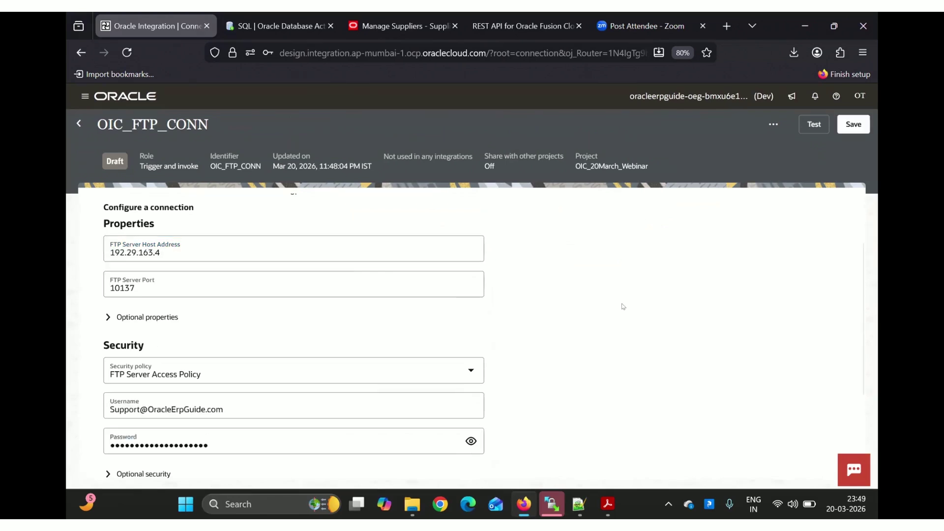
scroll(295, 295, up, 2)
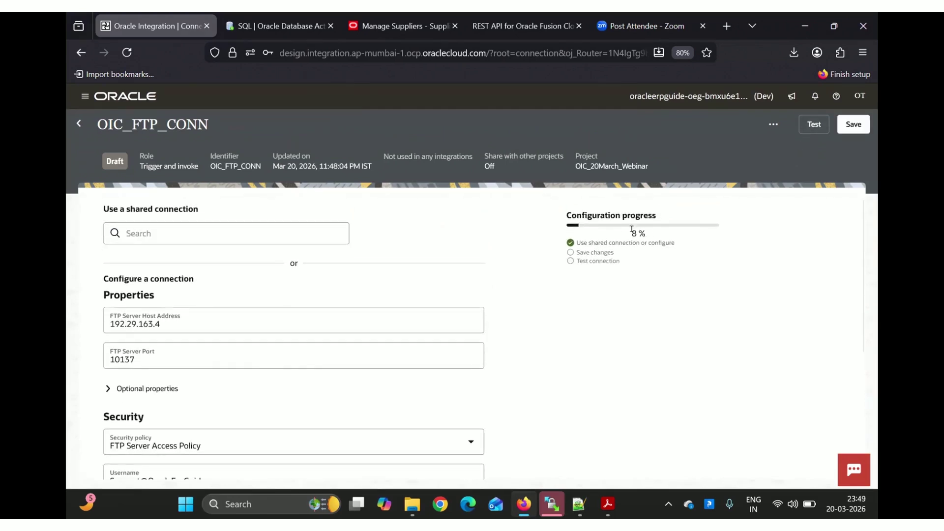
click(808, 125)
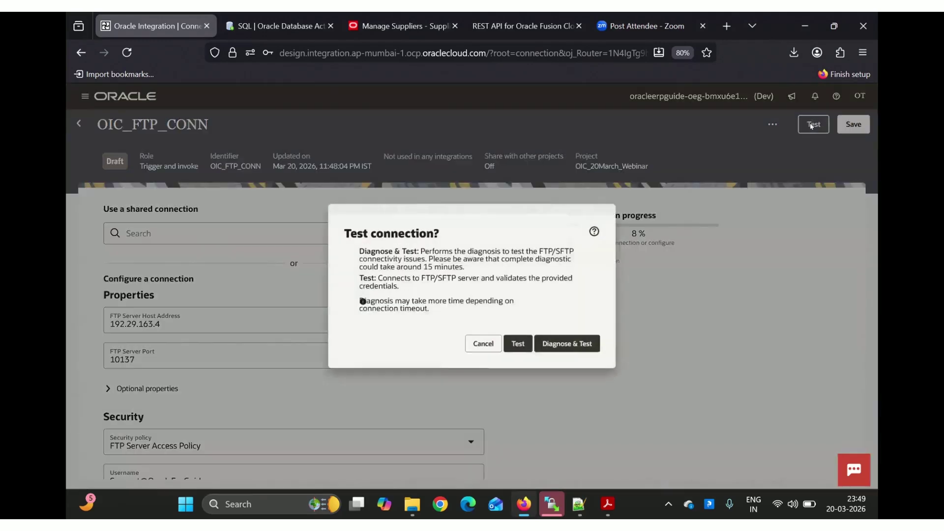
Run Diagnose & Test, which fails with CASDK-0002, highlight the host-unreachable error, and bring up WinSCP
click(568, 346)
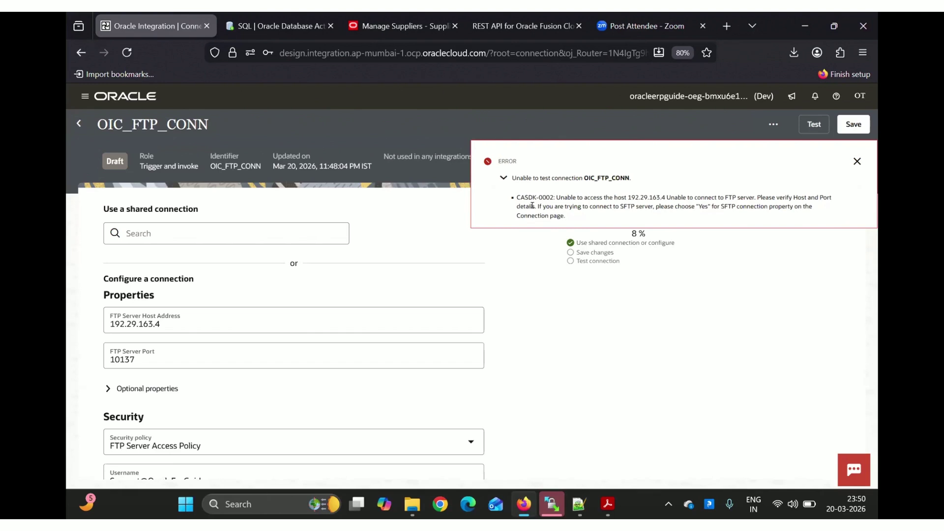
drag(535, 206, 554, 196)
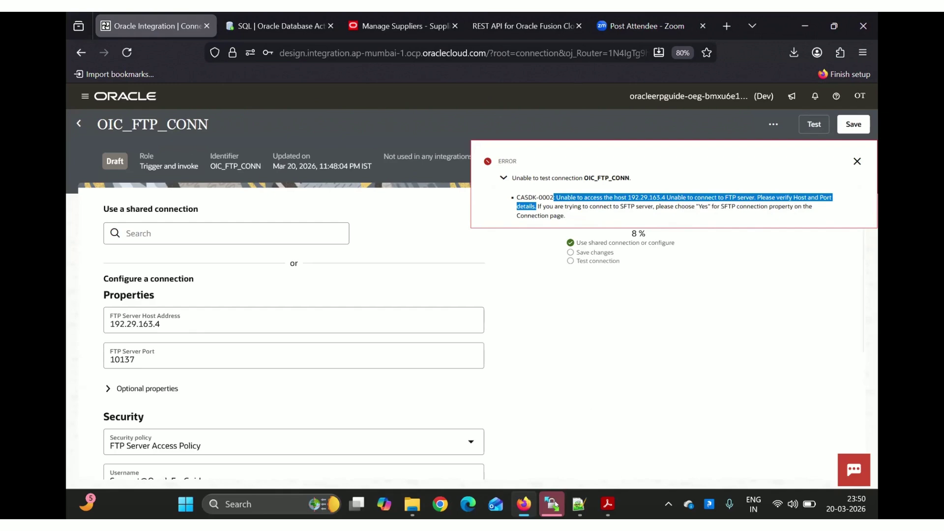
mouse_move(555, 507)
click(552, 432)
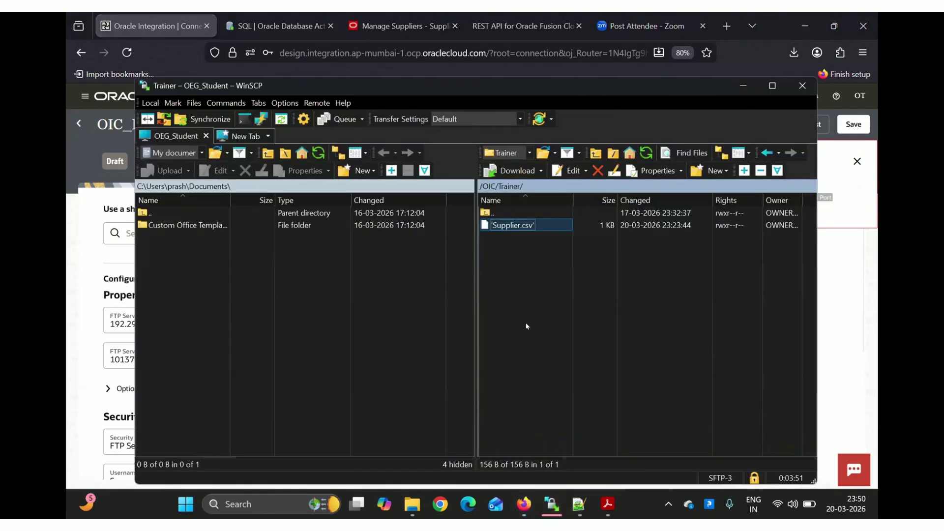
Minimize the WinSCP session showing Supplier.csv and go back to the OIC_FTP_CONN error page
click(741, 85)
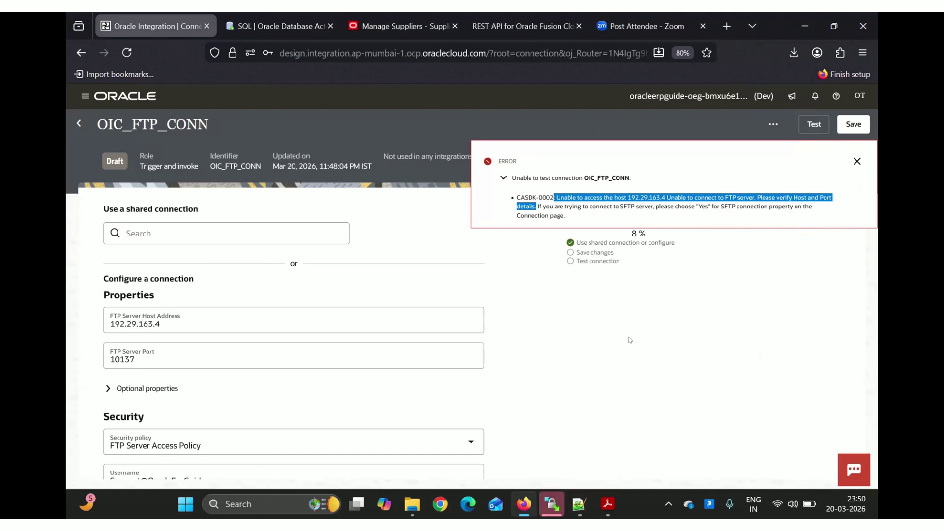
click(857, 161)
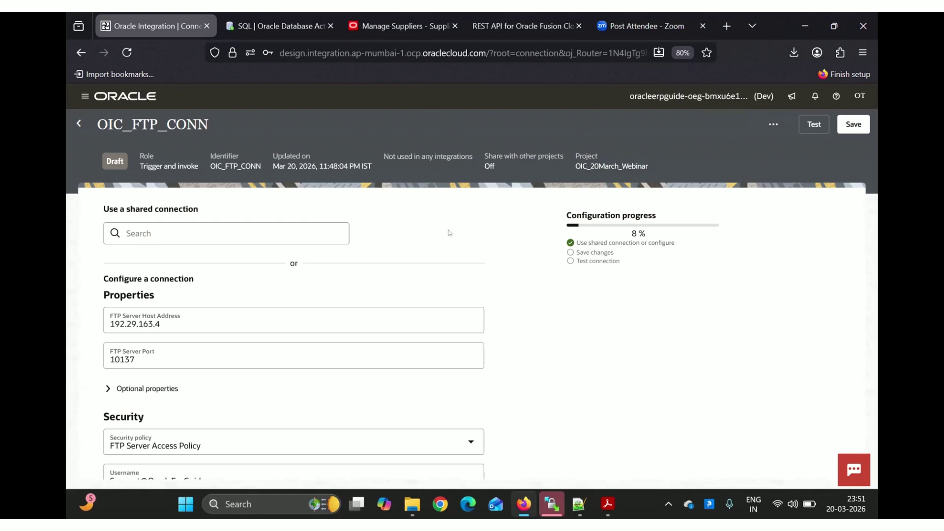
Expand OIC_FTP_CONN's optional properties and scroll through them to the SFTP Connection field
scroll(426, 260, down, 2)
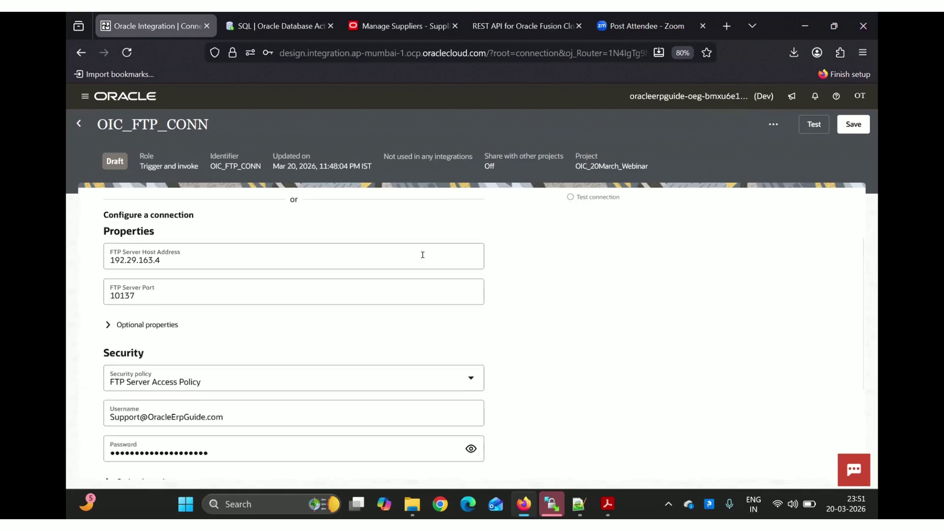
click(106, 333)
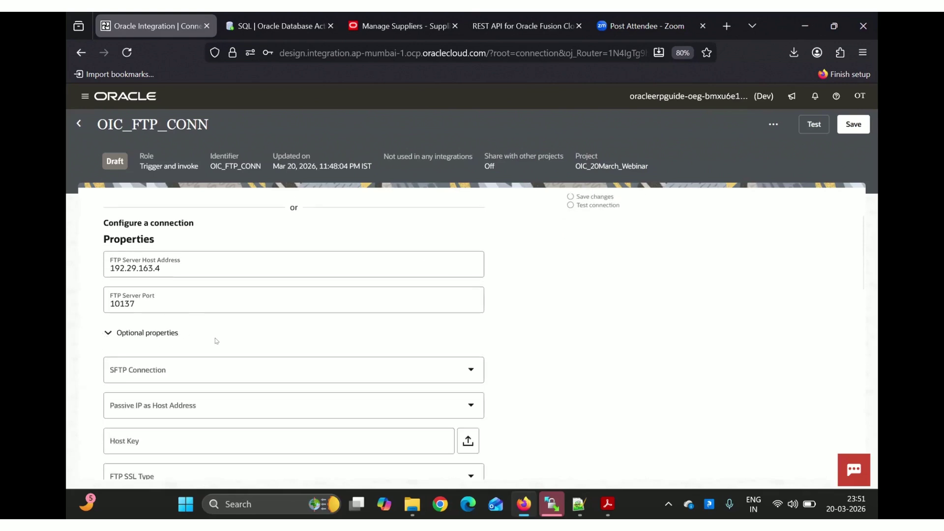
scroll(217, 341, down, 2)
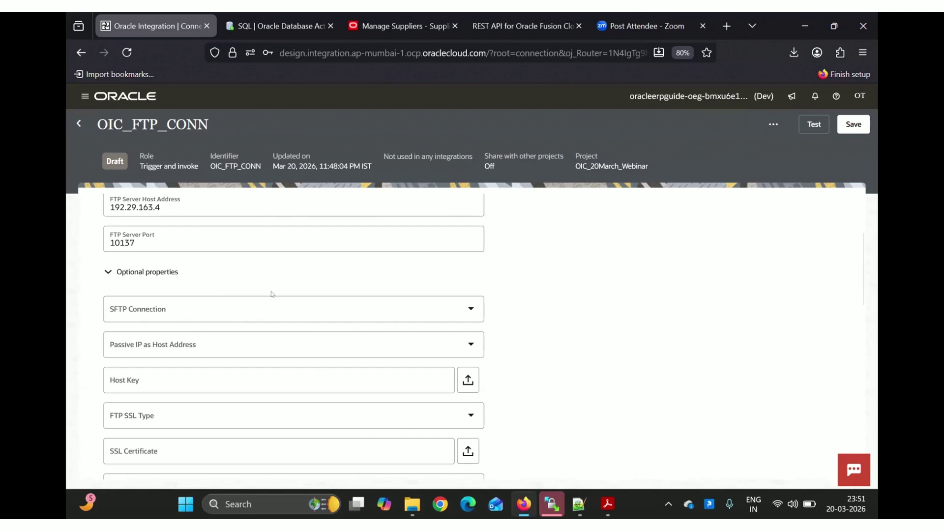
scroll(596, 326, down, 9)
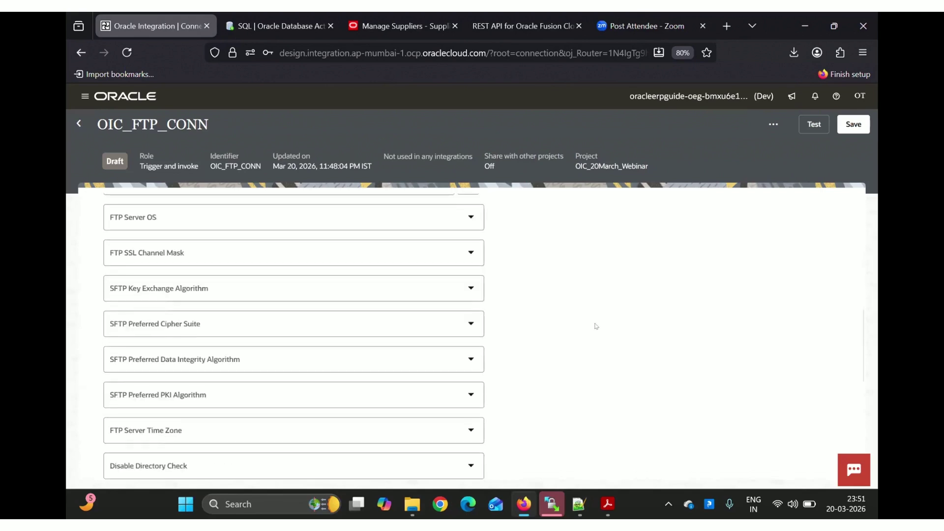
scroll(597, 324, up, 12)
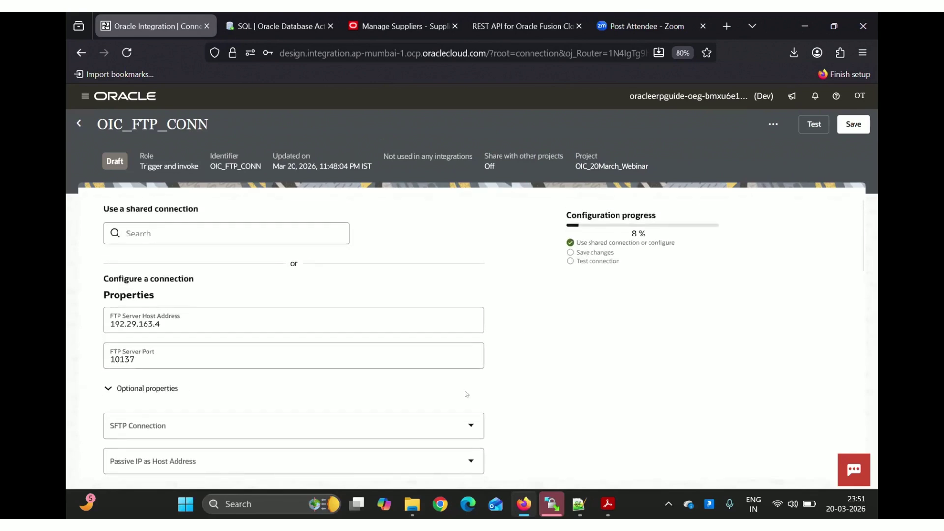
scroll(555, 390, down, 2)
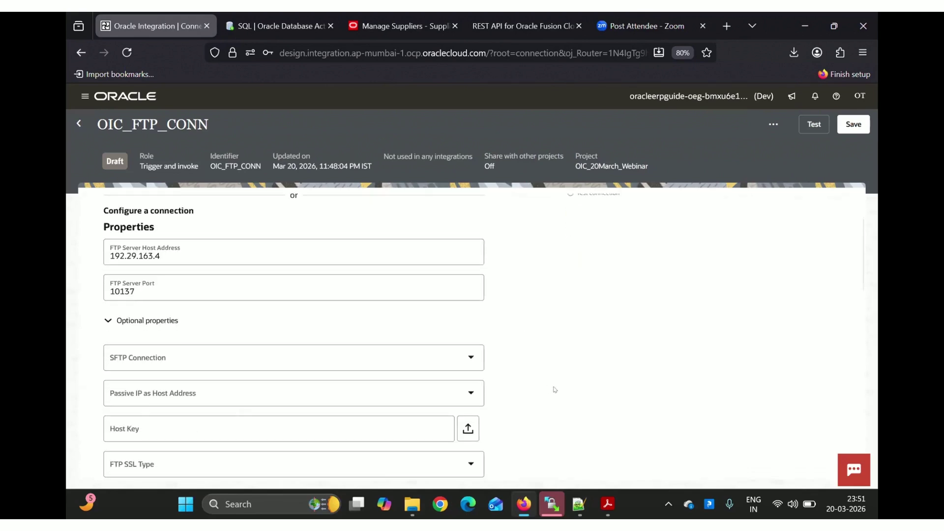
Mark OIC_FTP_CONN as an SFTP connection and retest it successfully
click(467, 361)
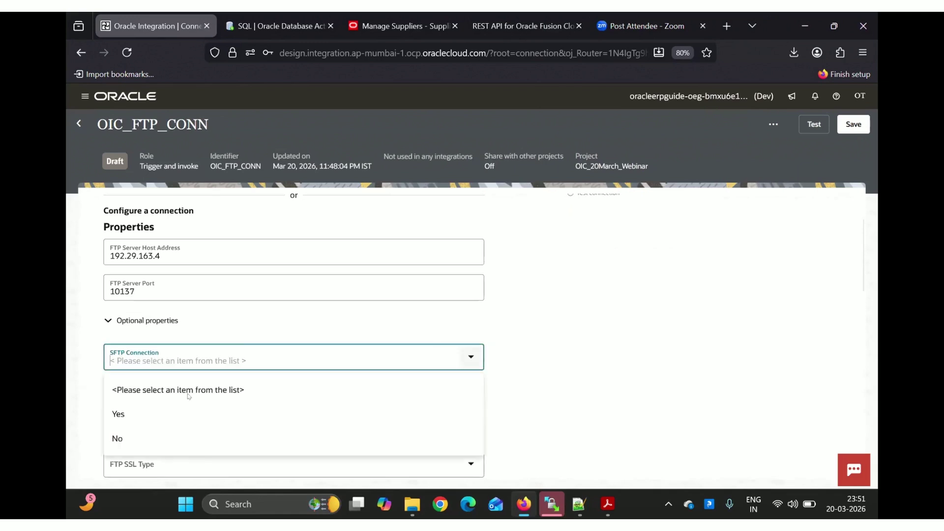
click(122, 414)
scroll(500, 259, up, 2)
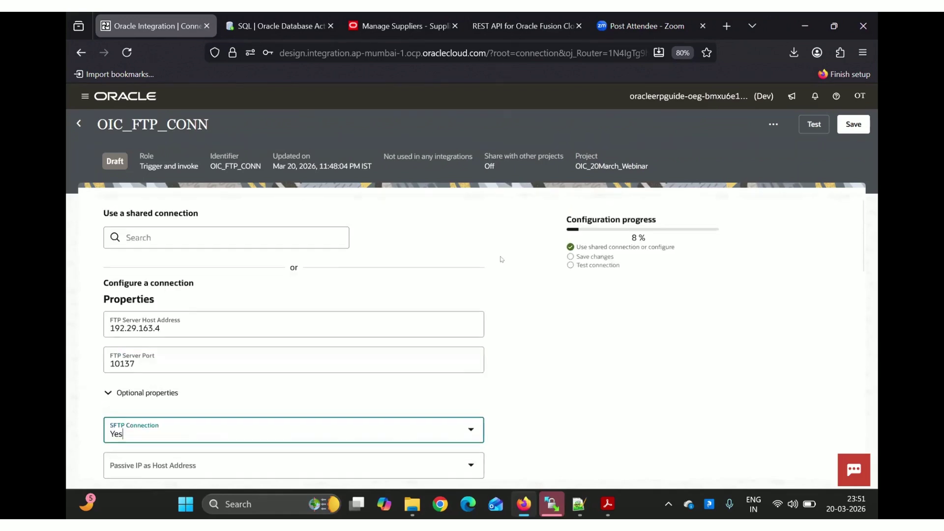
click(814, 124)
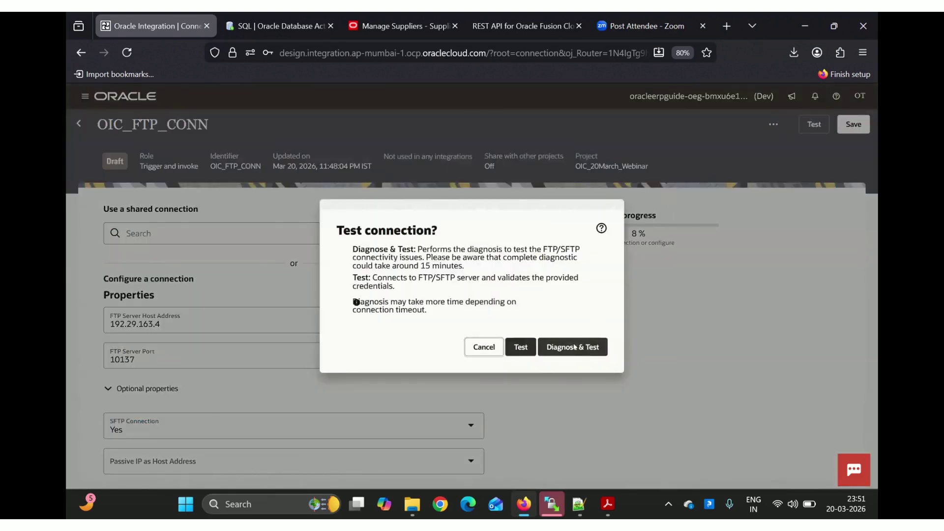
click(574, 347)
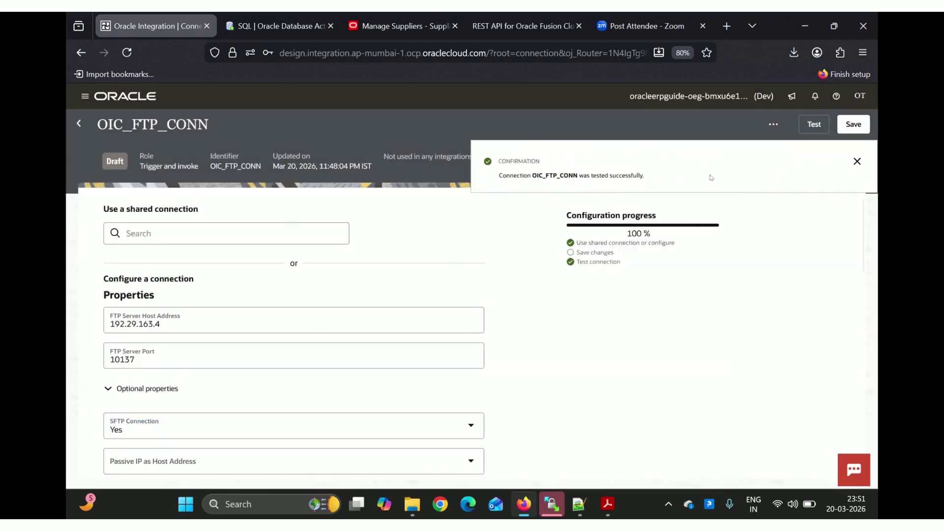
click(856, 162)
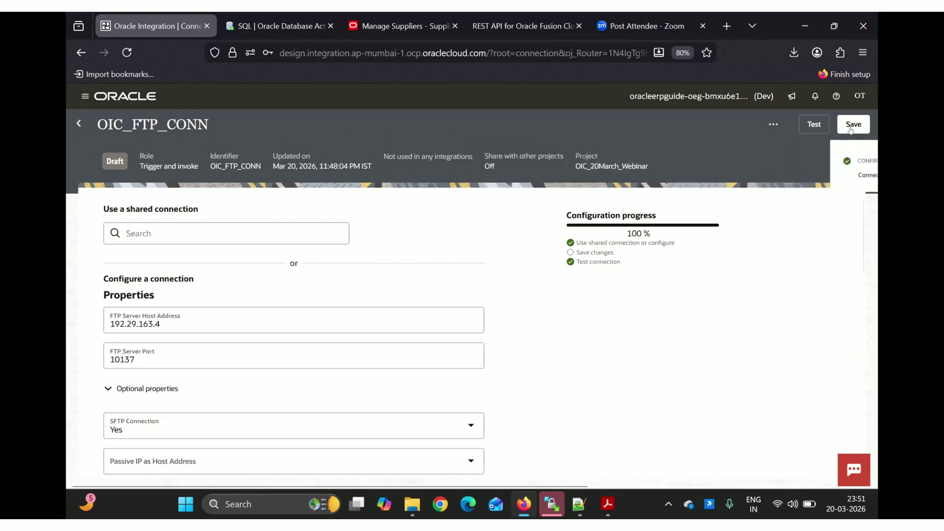
Save OIC_FTP_CONN, collapse its optional properties and return to the OIC_20March_Webinar project
click(853, 126)
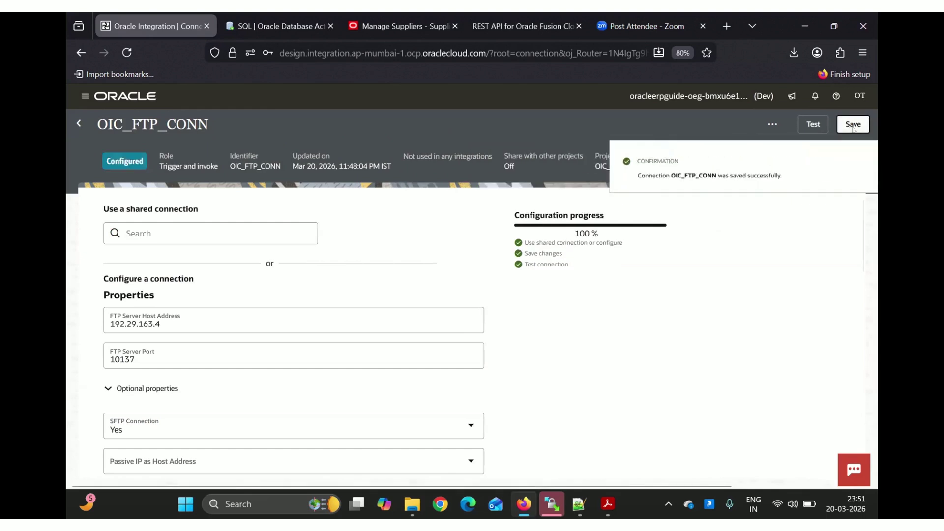
click(856, 162)
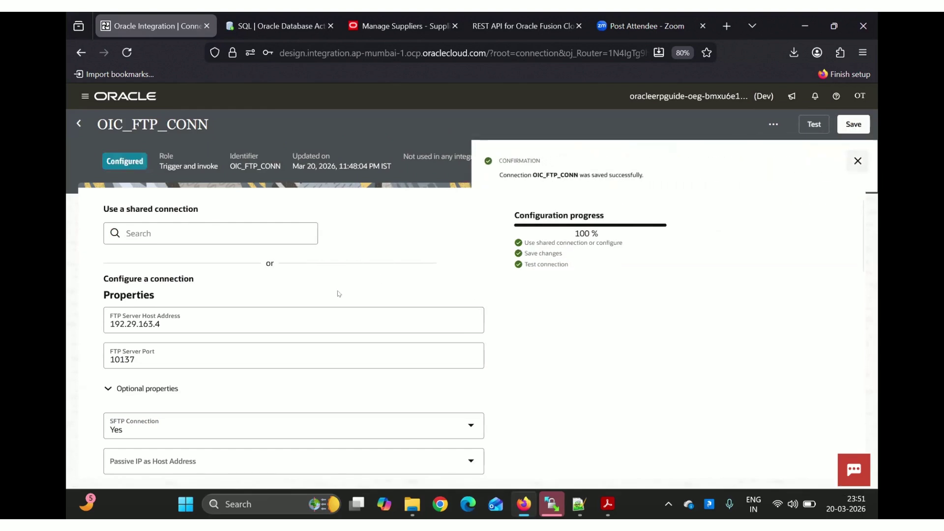
click(108, 389)
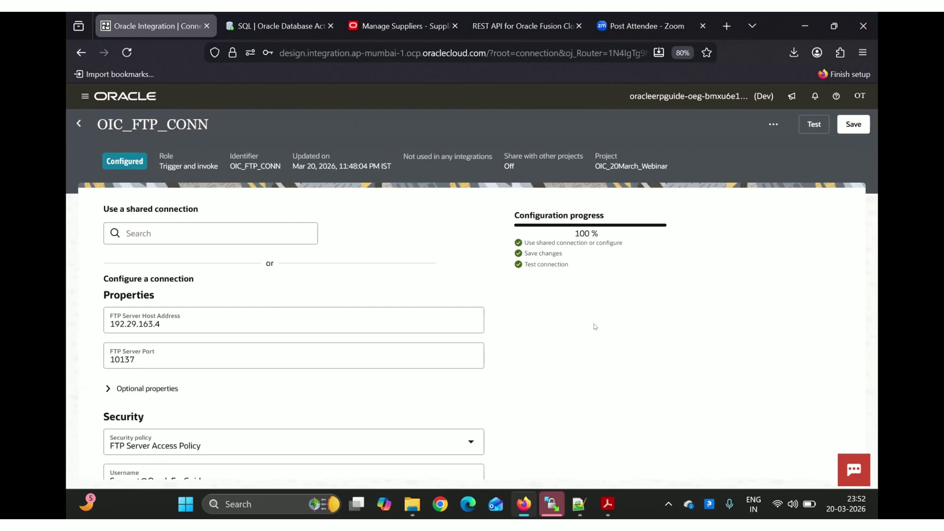
click(78, 124)
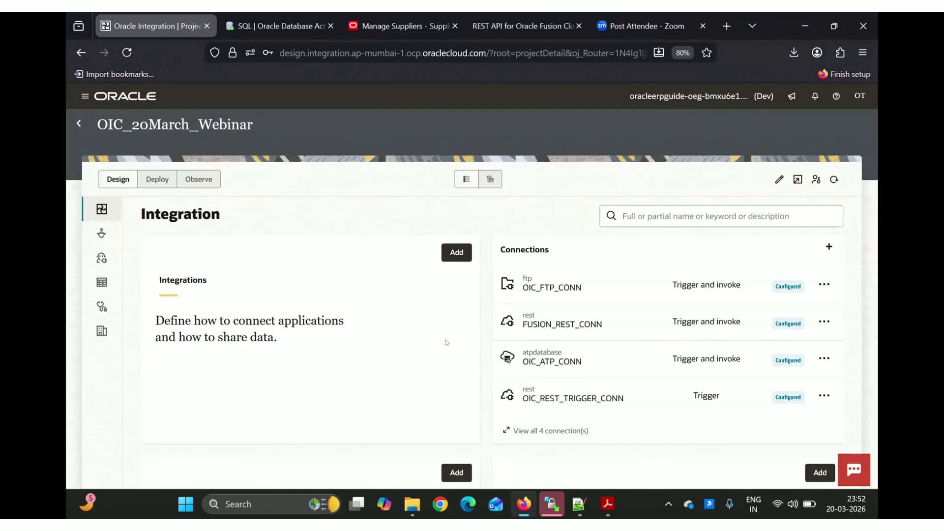
Start creating a new integration in the project, then switch to the integration styles slides
click(455, 254)
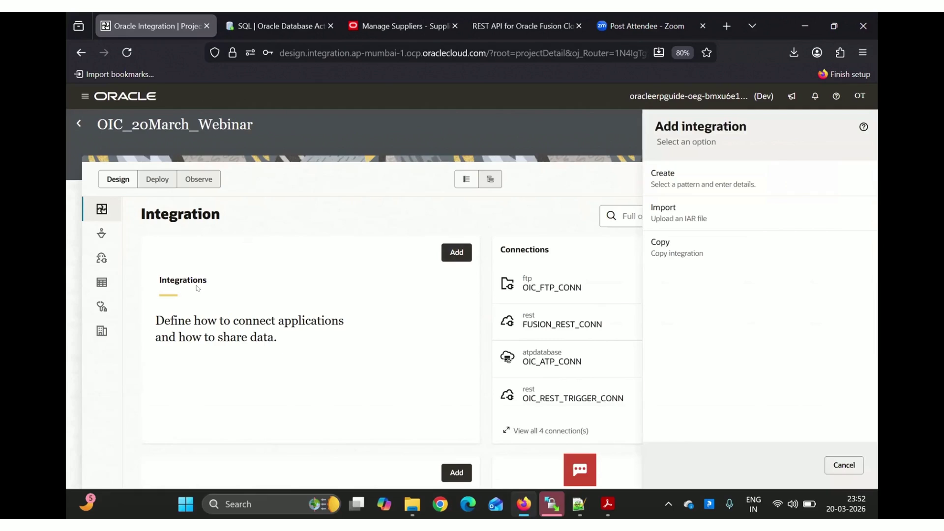
click(698, 181)
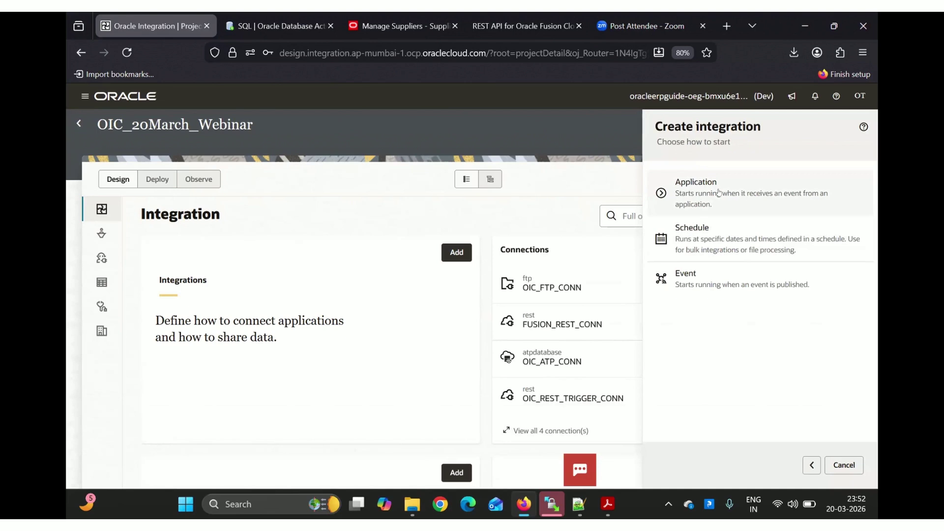
key(alt+Tab)
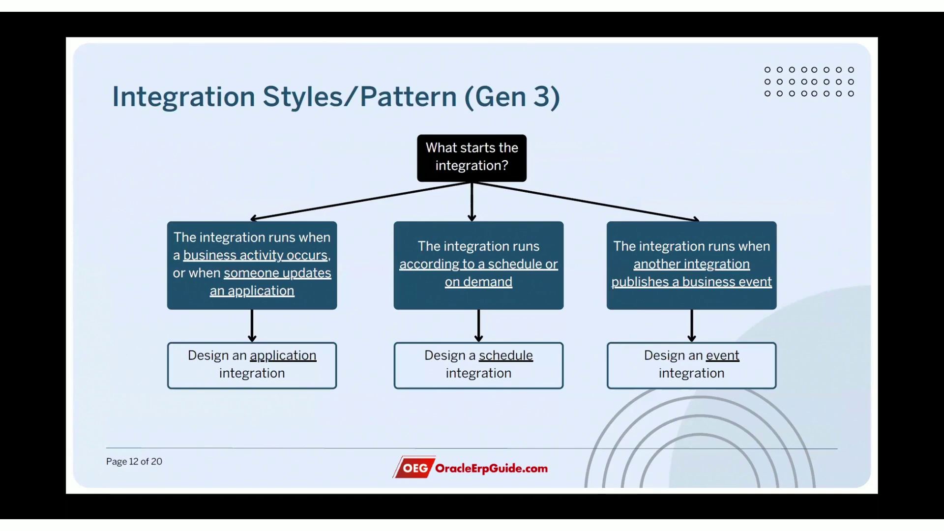
Go back to slide 11 on Gen 2 integration styles, then return to Oracle Integration
key(Left)
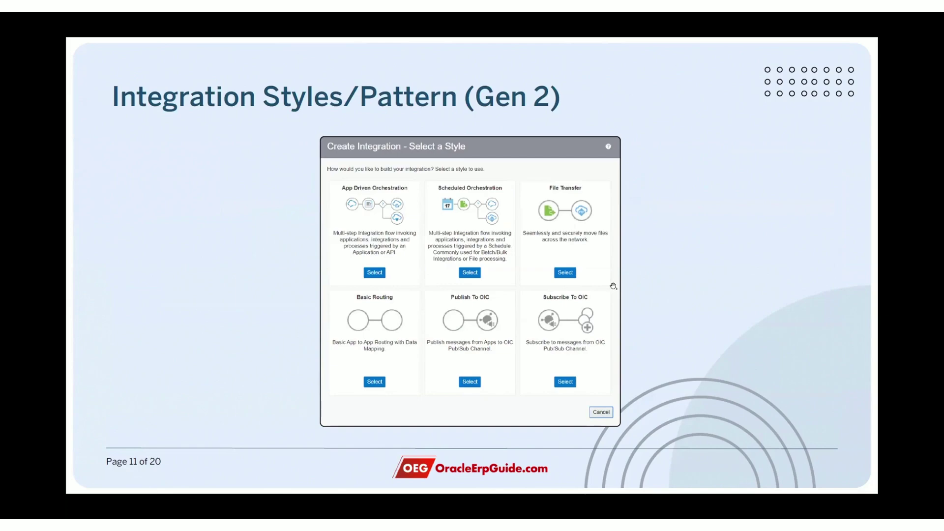
key(alt+Tab)
key(alt+Tab)
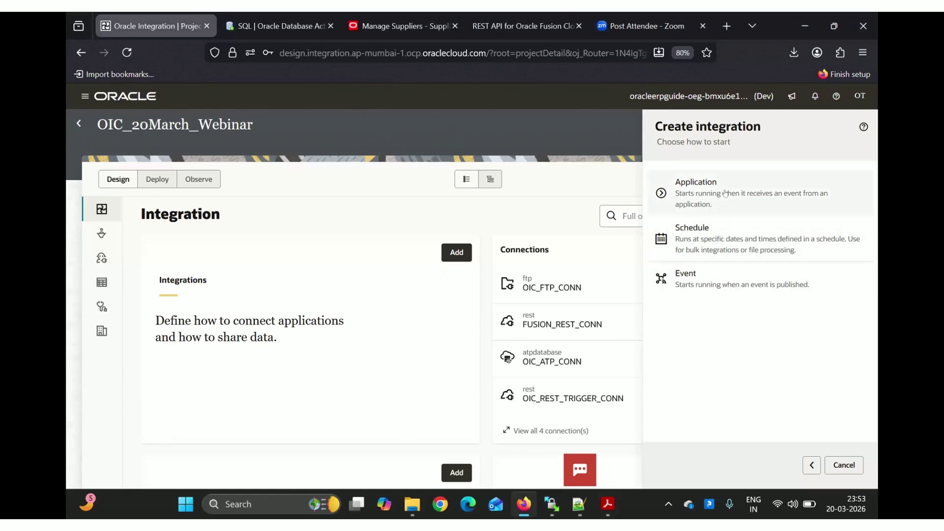
Create an Application-triggered integration named 'OIC - DB to Fusion Supplier Load'
click(726, 193)
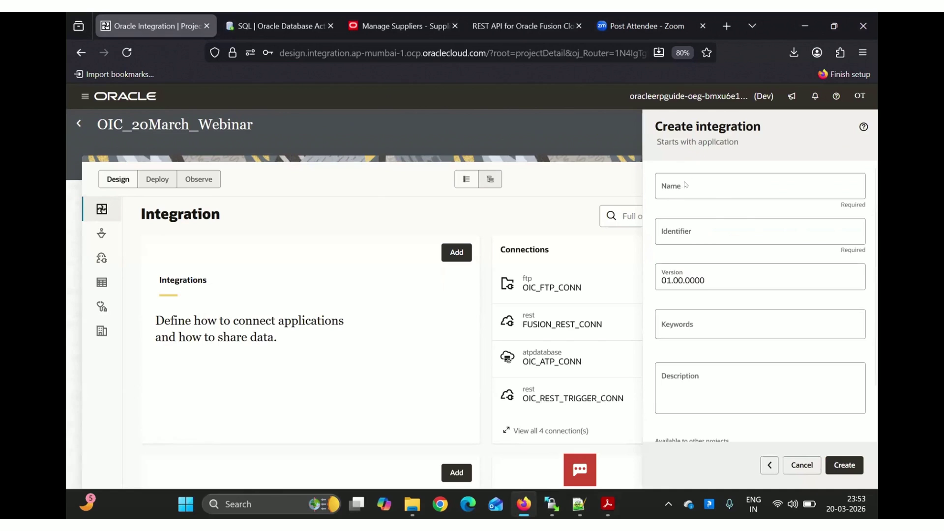
click(668, 188)
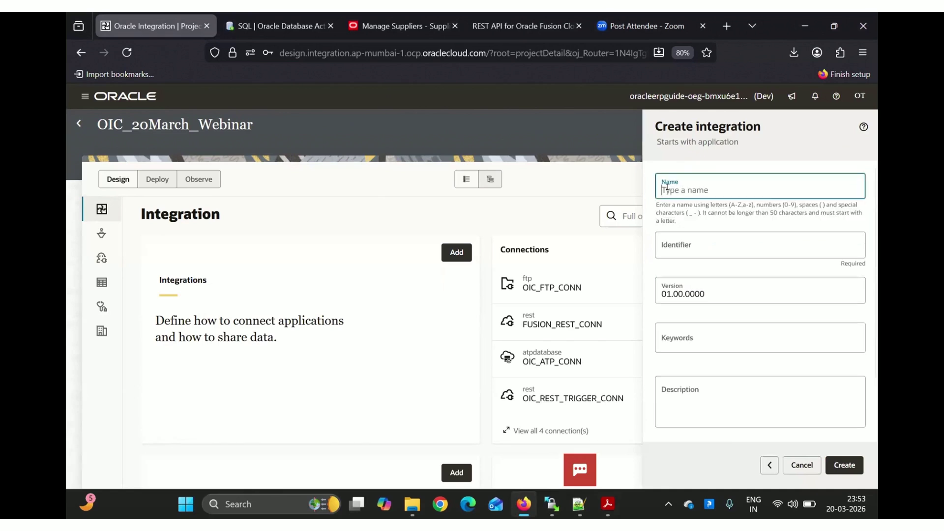
text(OI)
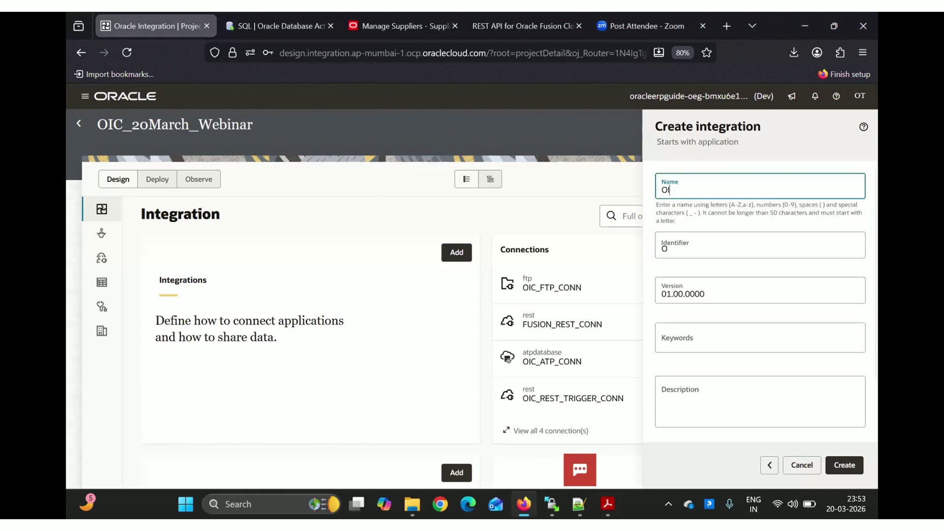
text(C - DB to )
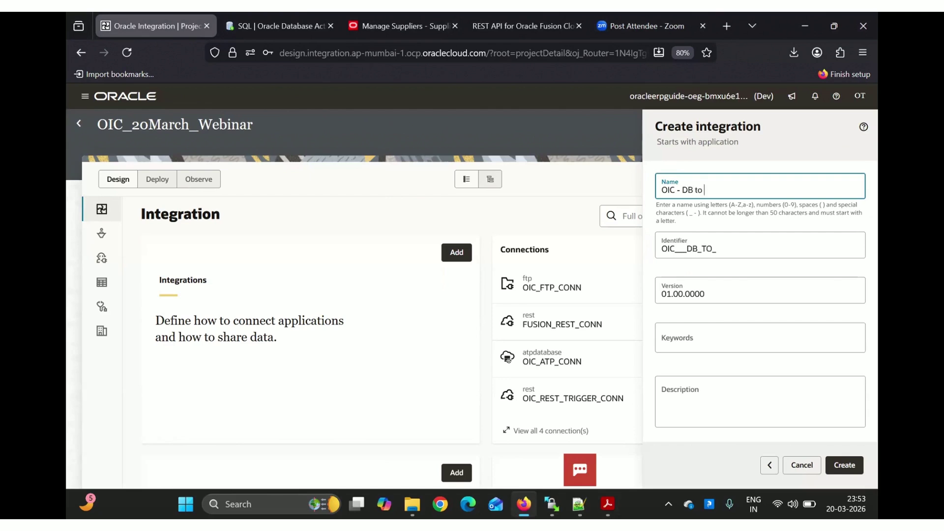
text(Fusion Supplier Load)
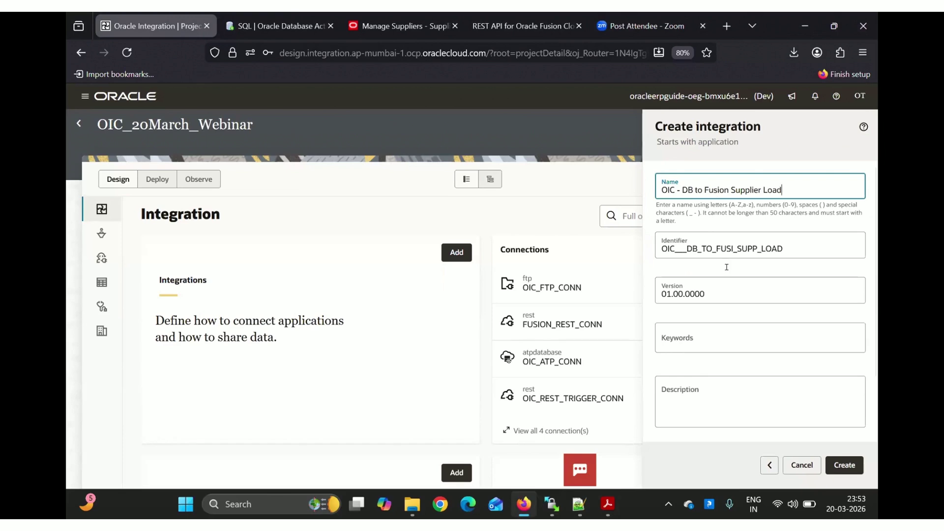
scroll(727, 294, down, 2)
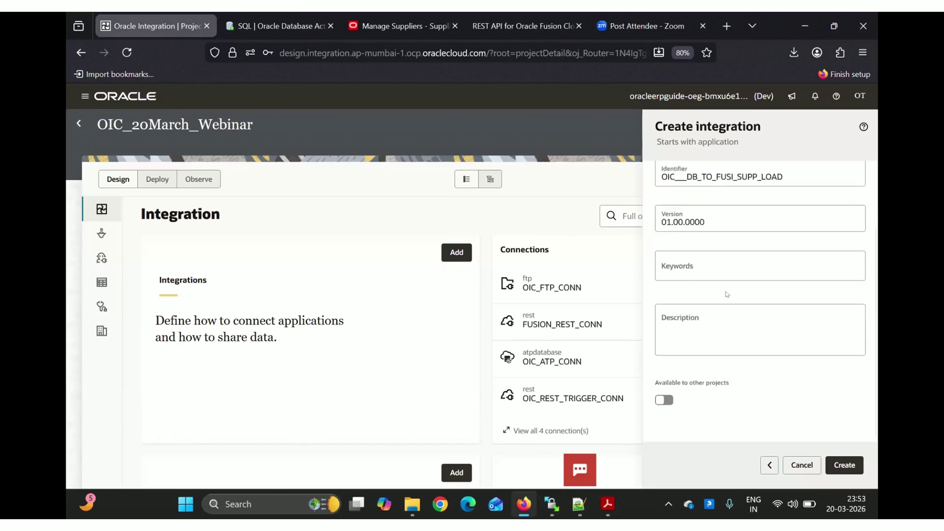
click(844, 466)
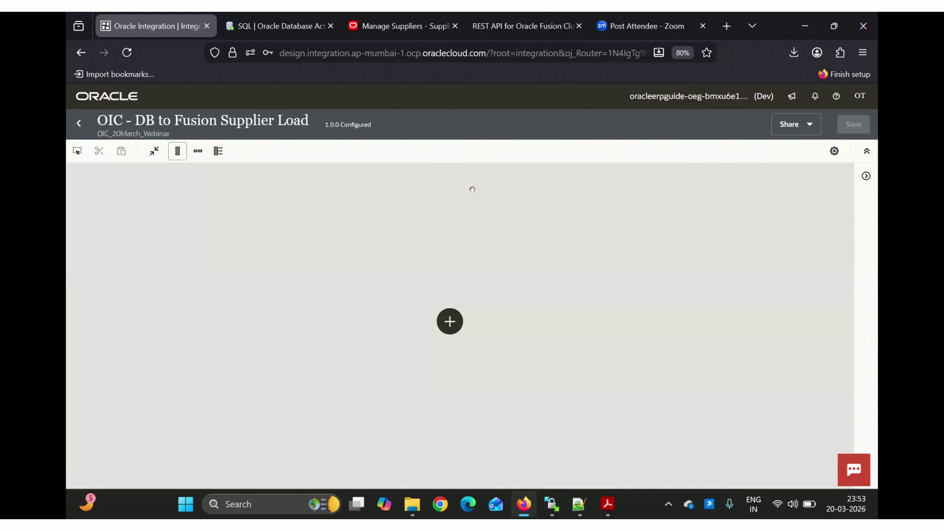
Add a REST trigger using OIC_REST_TRIGGER_CONN with endpoint name start_supplier_load
click(329, 222)
click(456, 319)
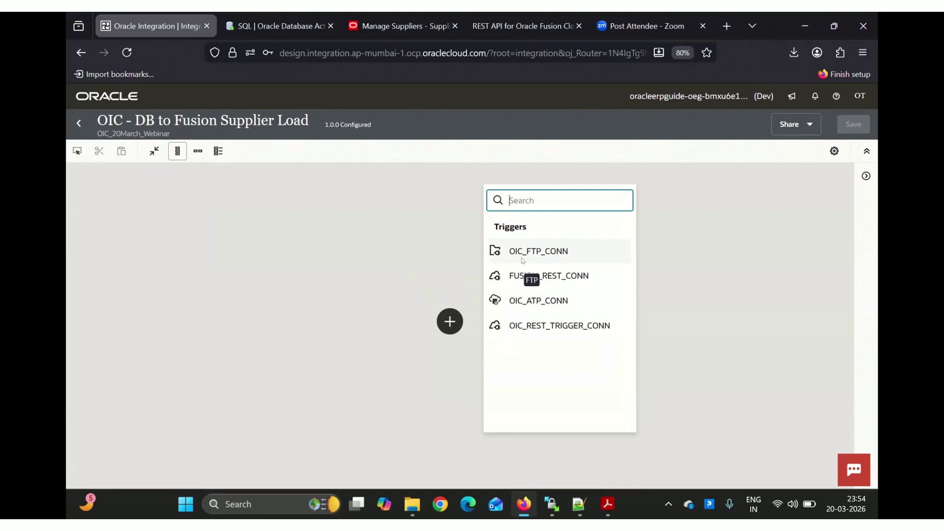
click(561, 326)
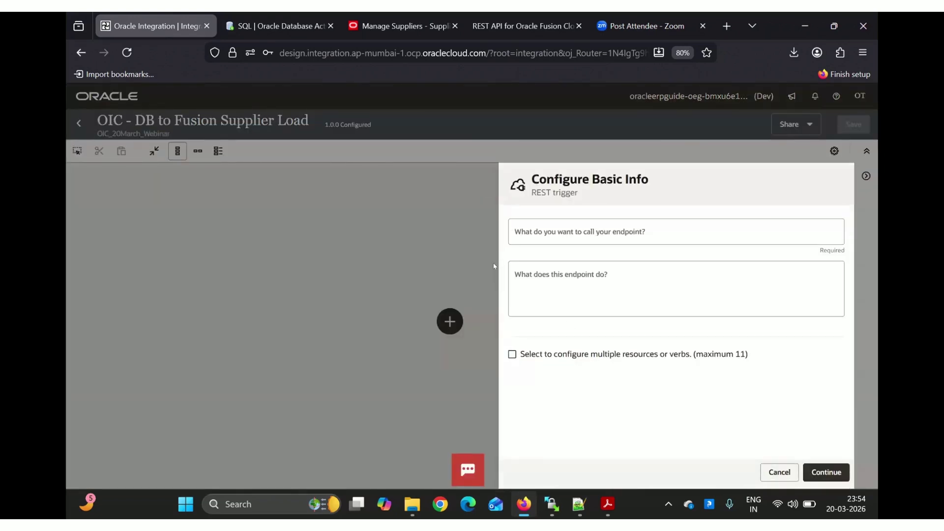
click(544, 232)
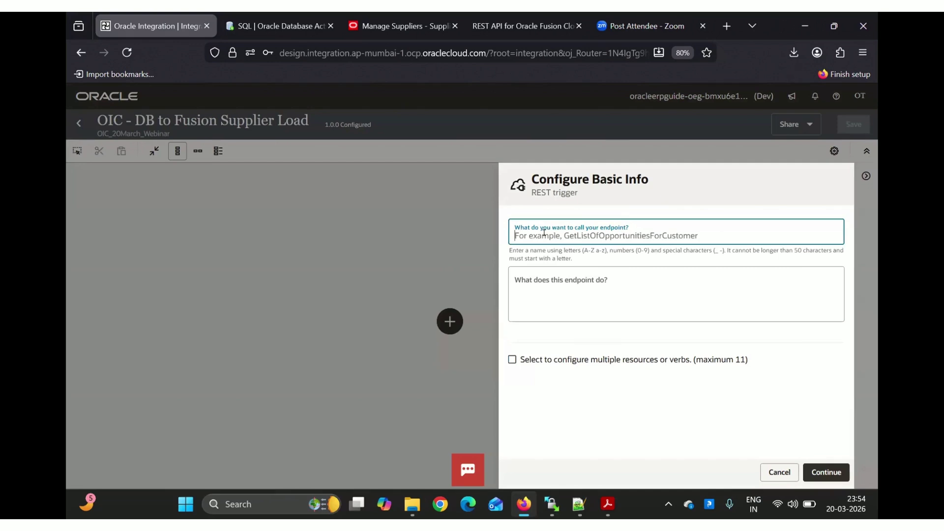
text(start_supplier_load)
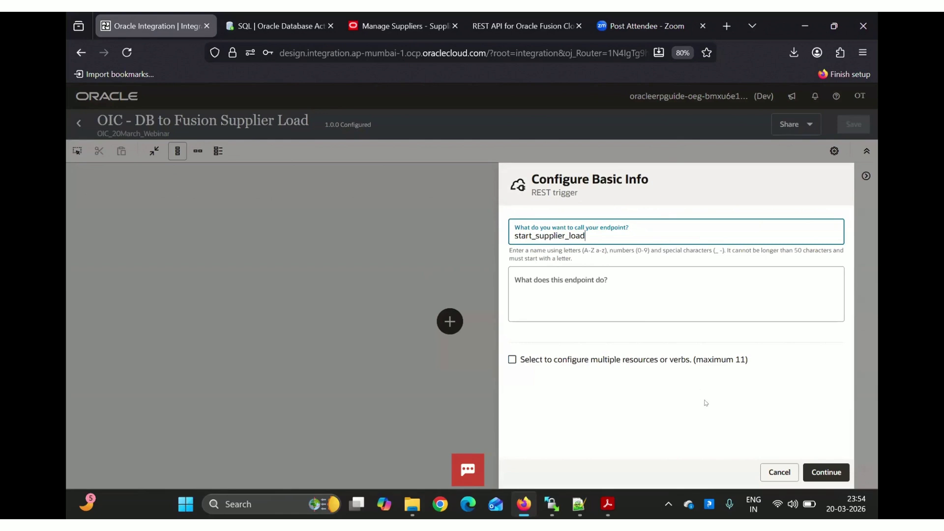
click(833, 473)
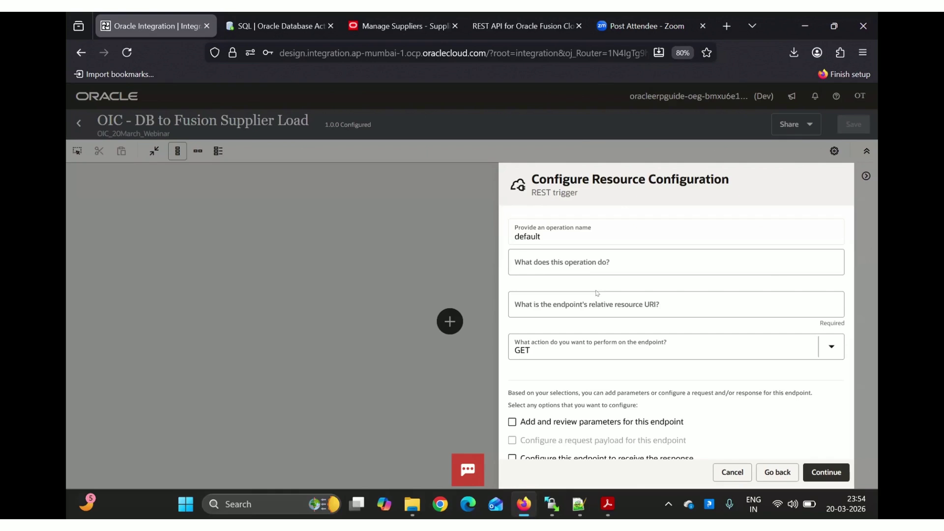
Set the trigger's relative resource URI to /oeg/supplier_load
click(573, 301)
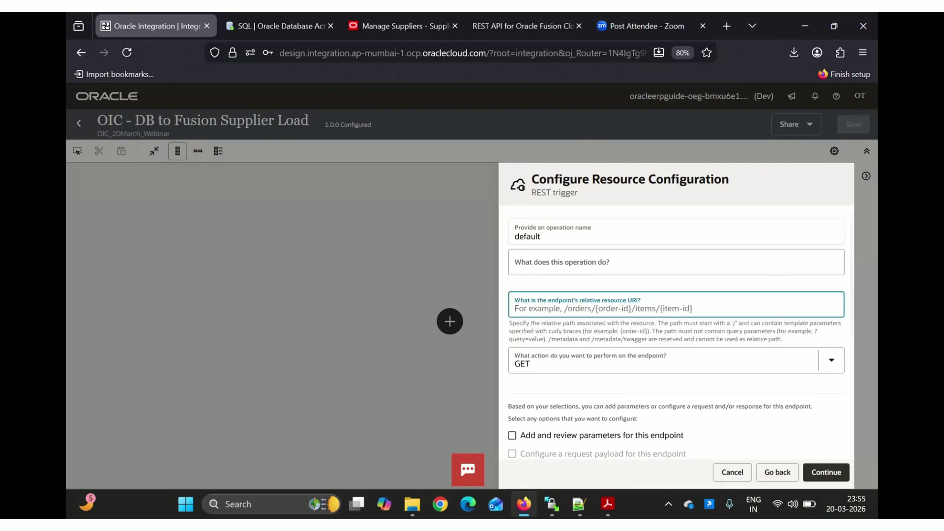
text(/oeg/)
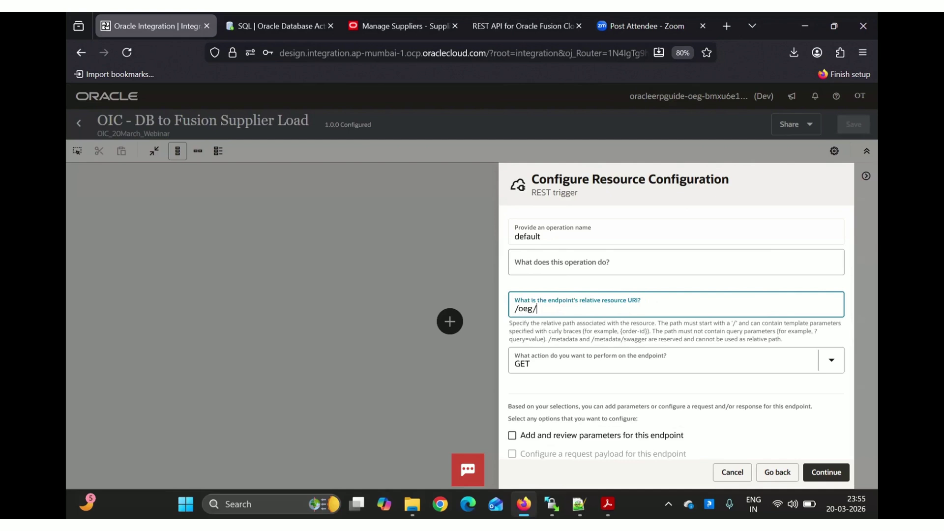
text(supplier)
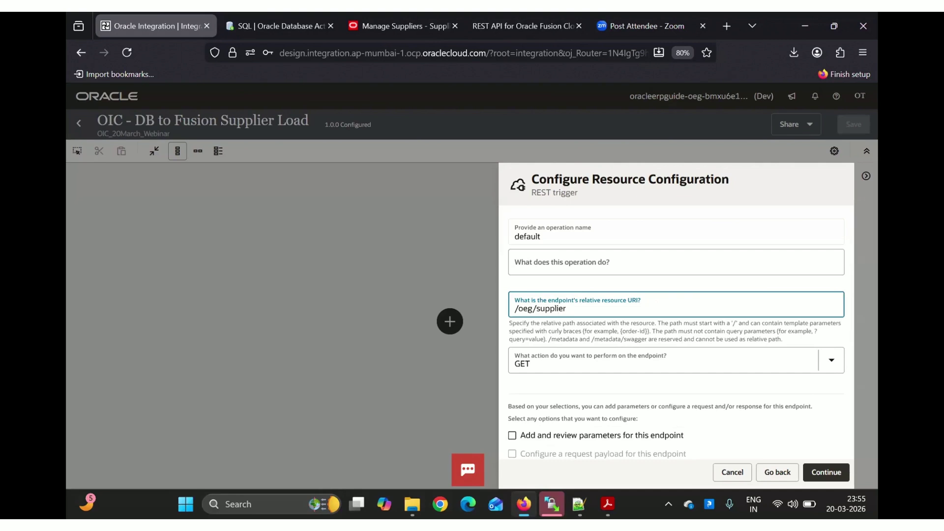
text(_load)
scroll(567, 309, down, 3)
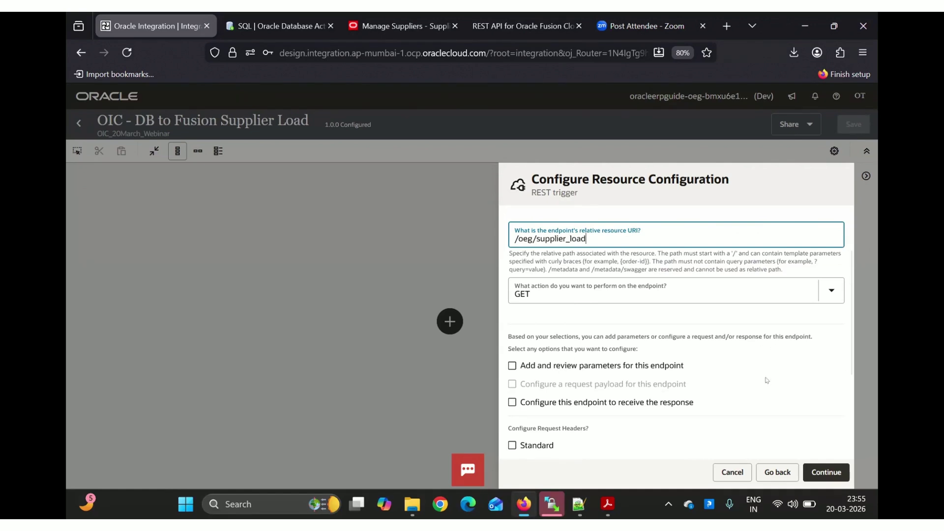
click(514, 402)
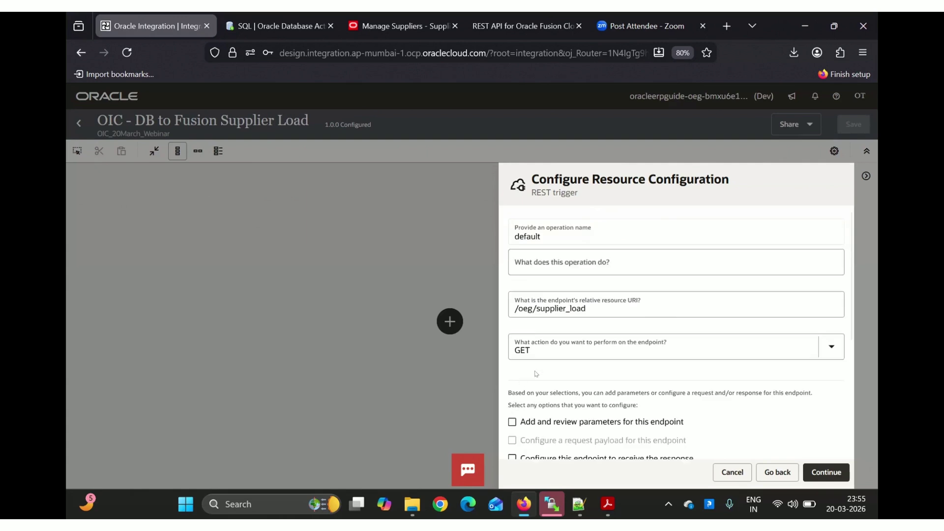
Enable the endpoint to send back a response and continue to the response payload setup
scroll(502, 359, down, 3)
click(512, 354)
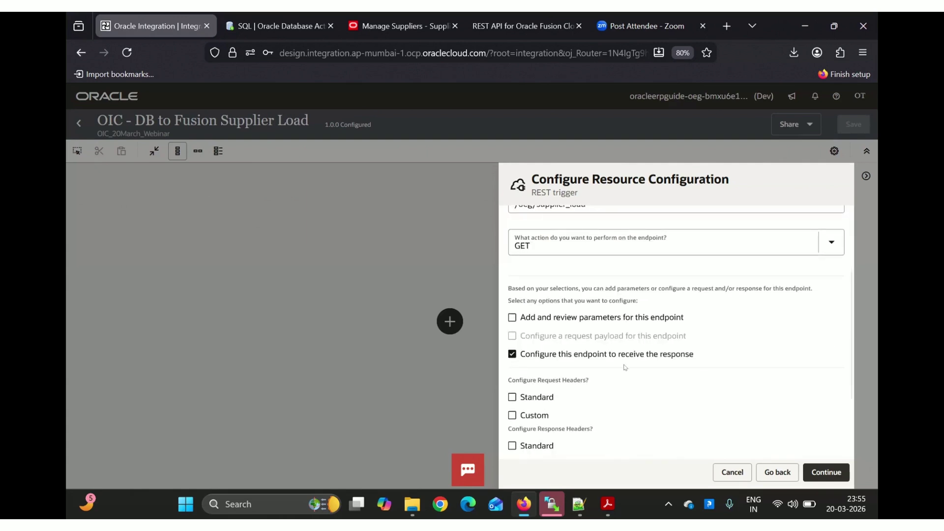
click(513, 354)
scroll(577, 383, down, 3)
scroll(688, 423, up, 3)
click(826, 473)
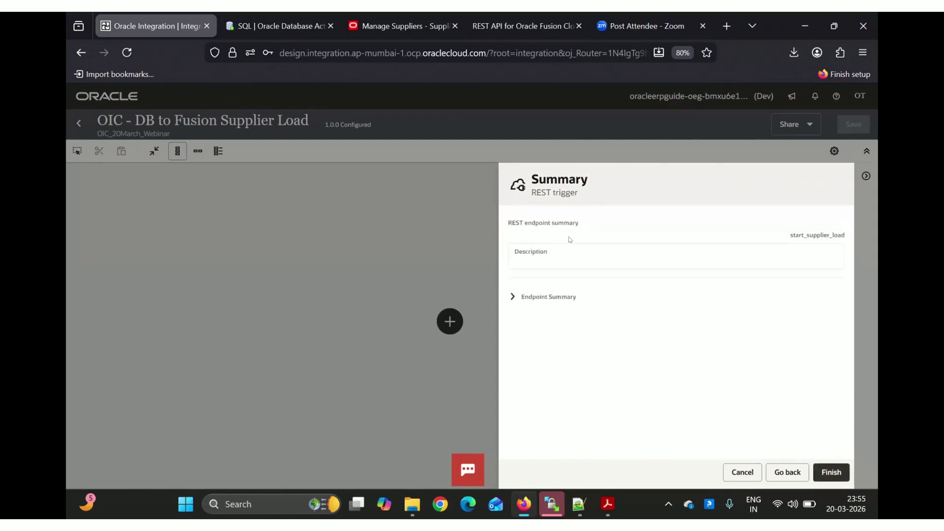
click(787, 473)
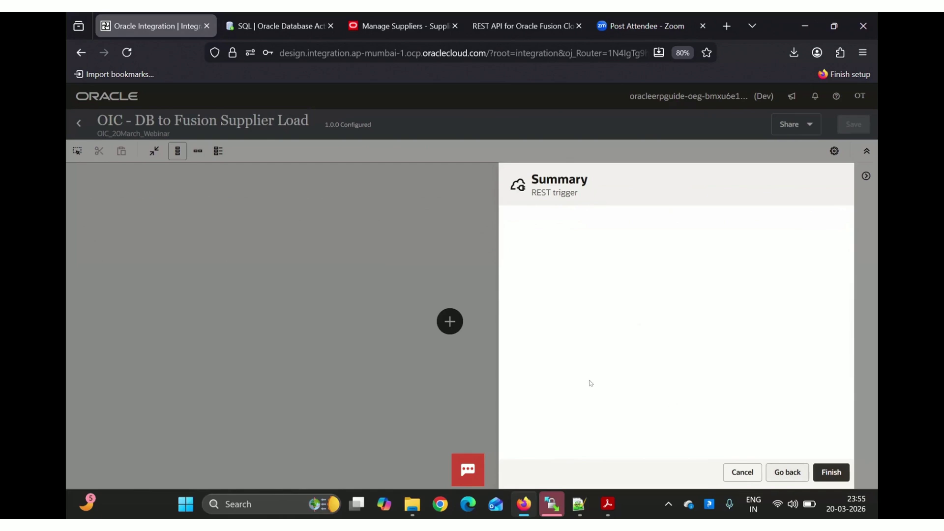
scroll(521, 389, down, 3)
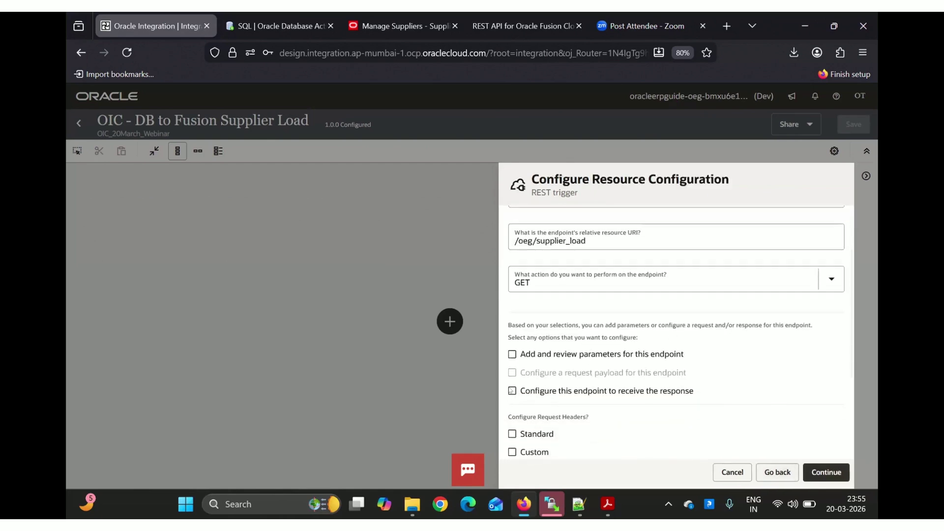
click(512, 390)
click(827, 472)
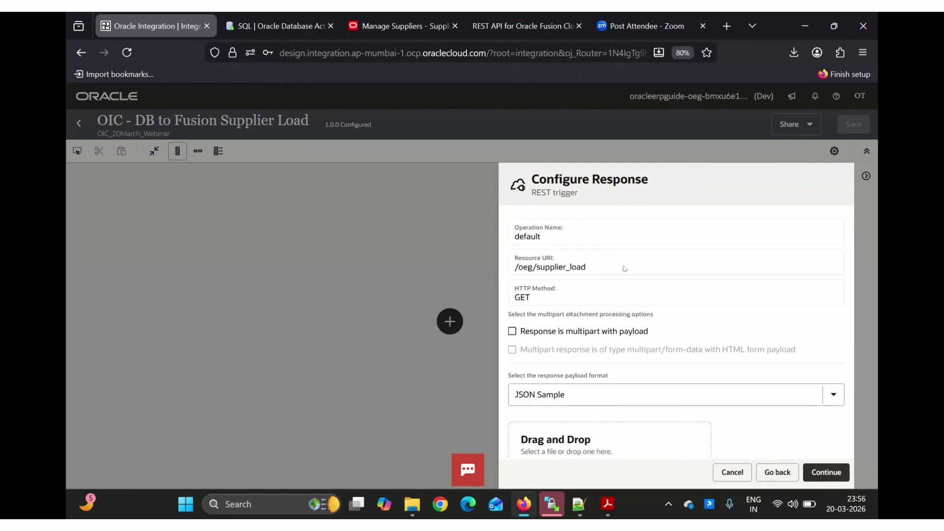
Define the trigger response with inline sample JSON {"response" : ""} and continue to the Summary
scroll(623, 274, down, 3)
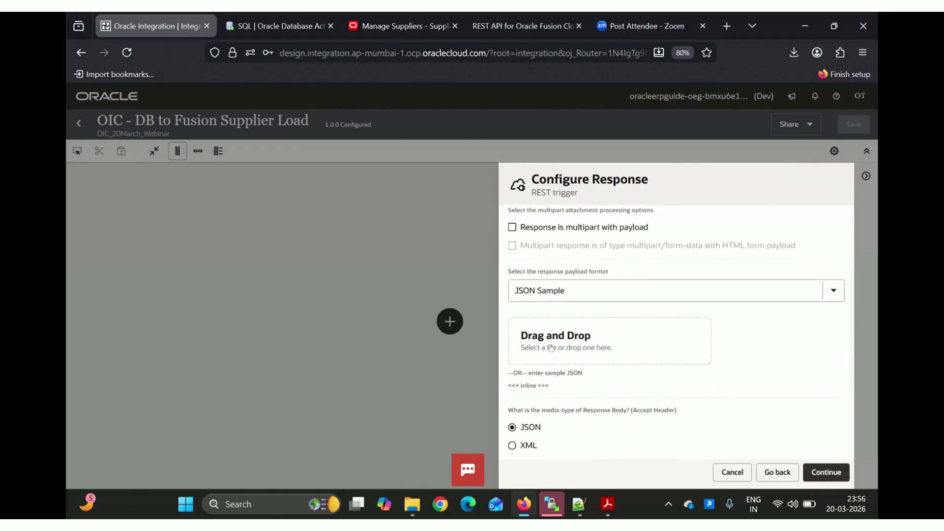
click(518, 387)
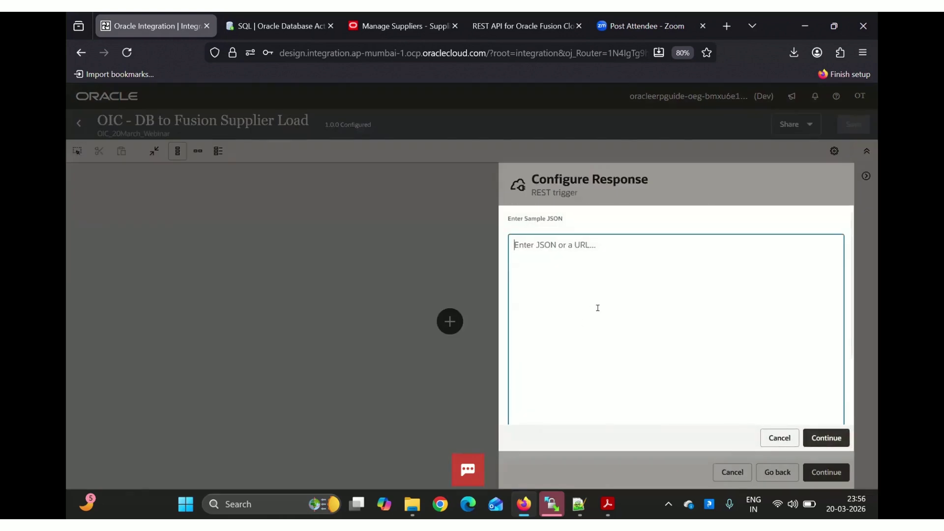
text({})
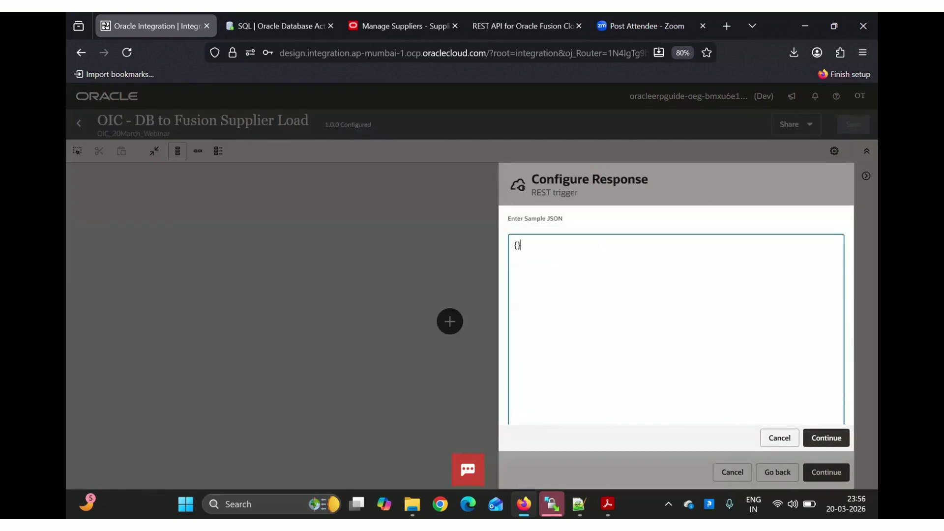
key(Return)
text("")
key(Left)
text(response" : "")
click(819, 435)
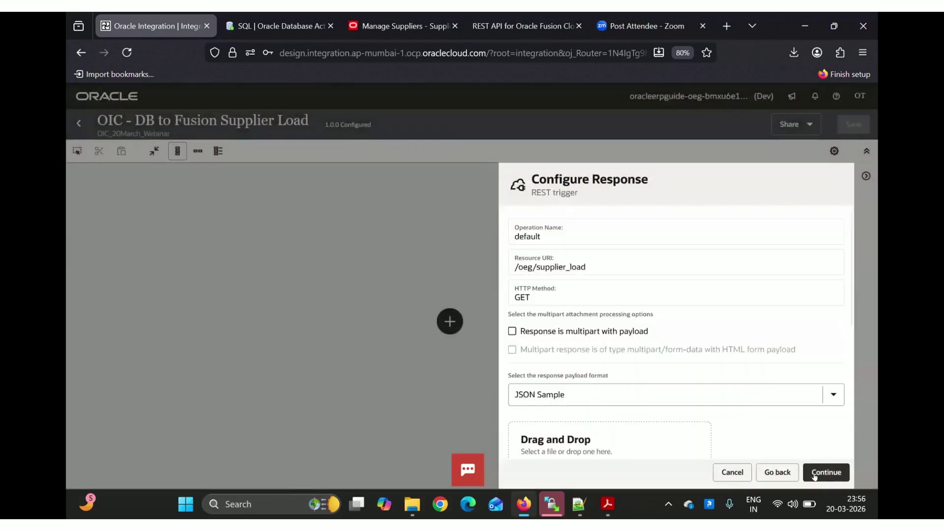
click(828, 472)
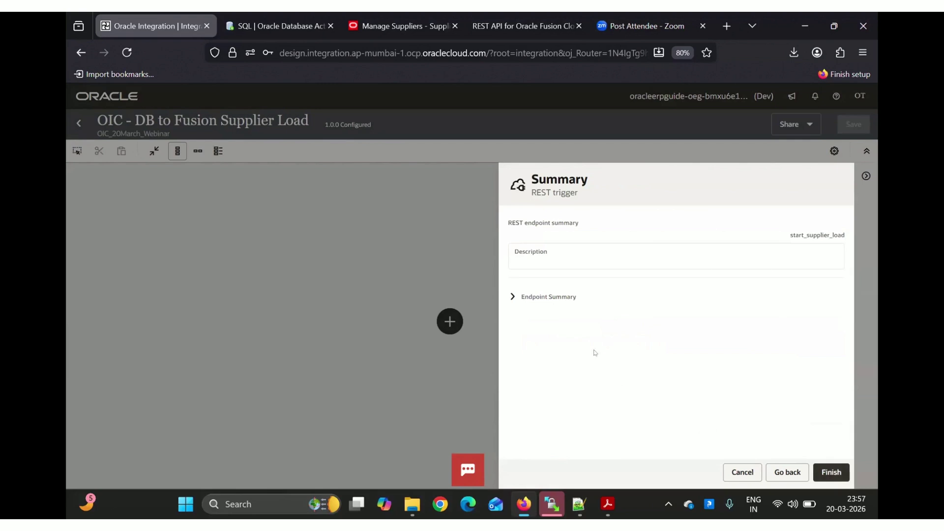
Review the endpoint summary and finish the start_supplier_load REST trigger
click(511, 297)
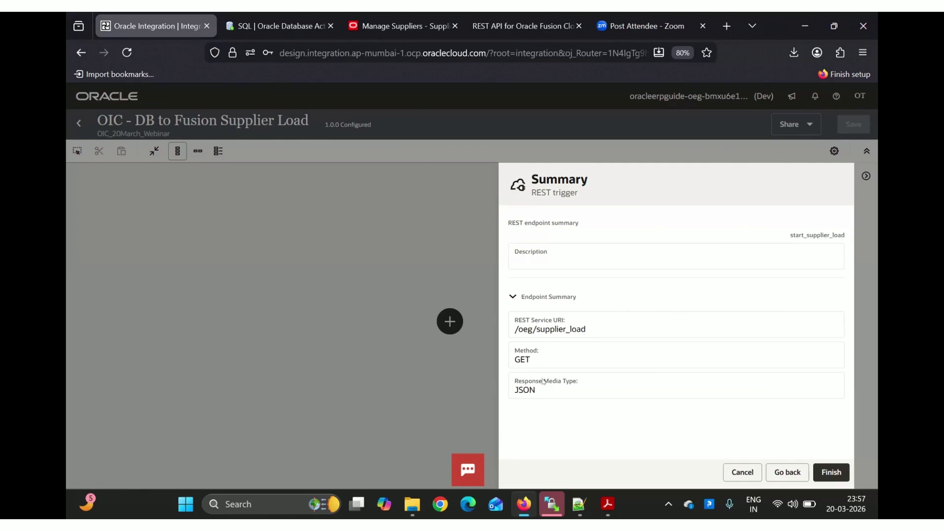
click(831, 471)
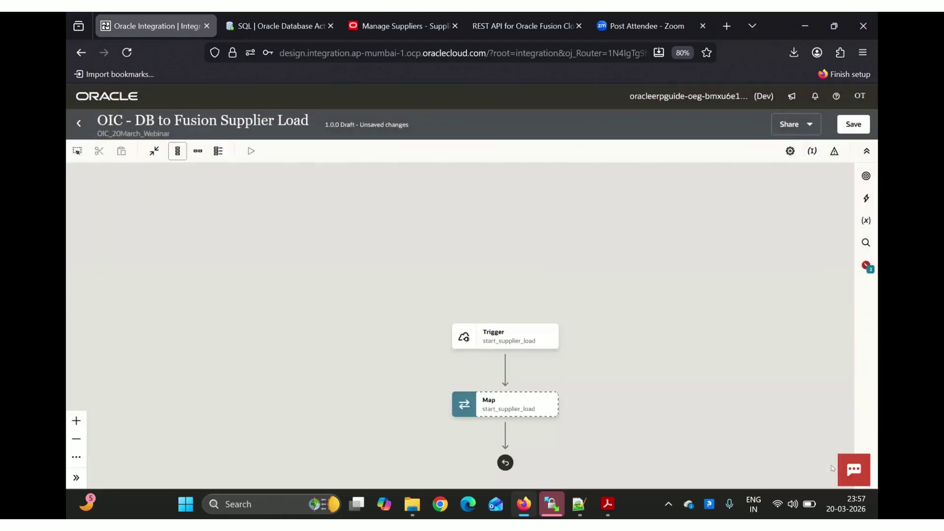
drag(640, 308, 539, 230)
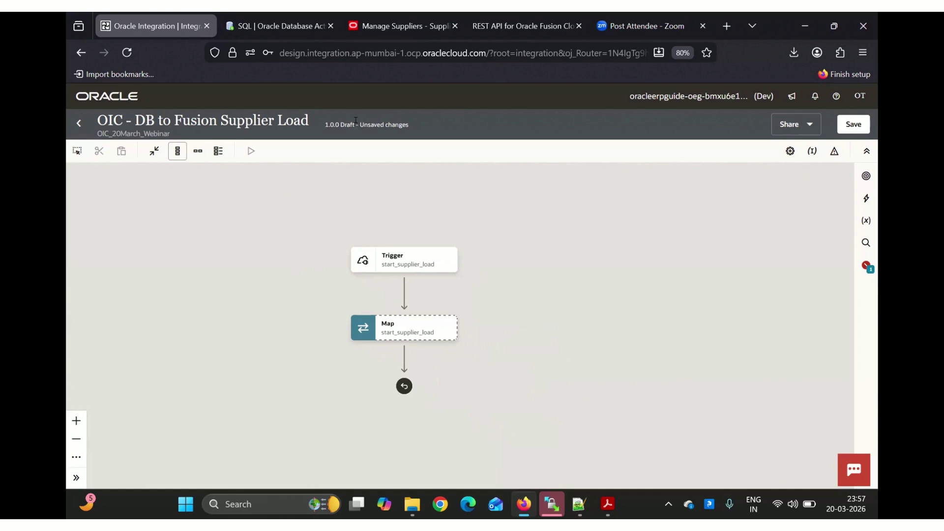
Save the integration, switch the flow to horizontal layout, and save again as 1.0.0 Draft
triple_click(395, 121)
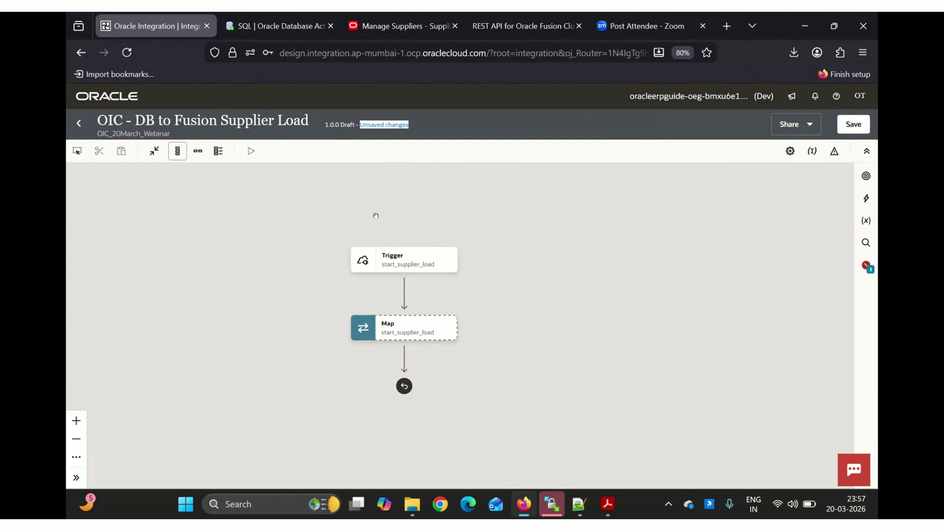
click(853, 125)
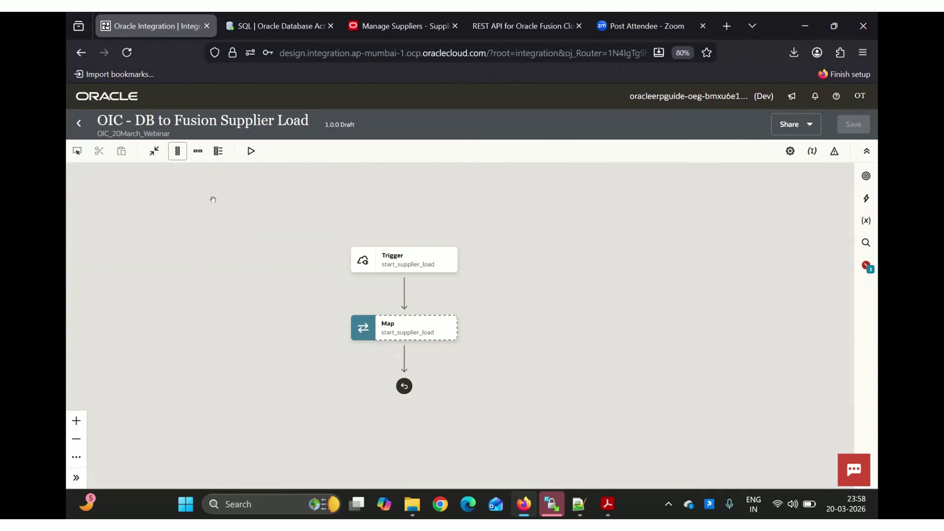
click(192, 154)
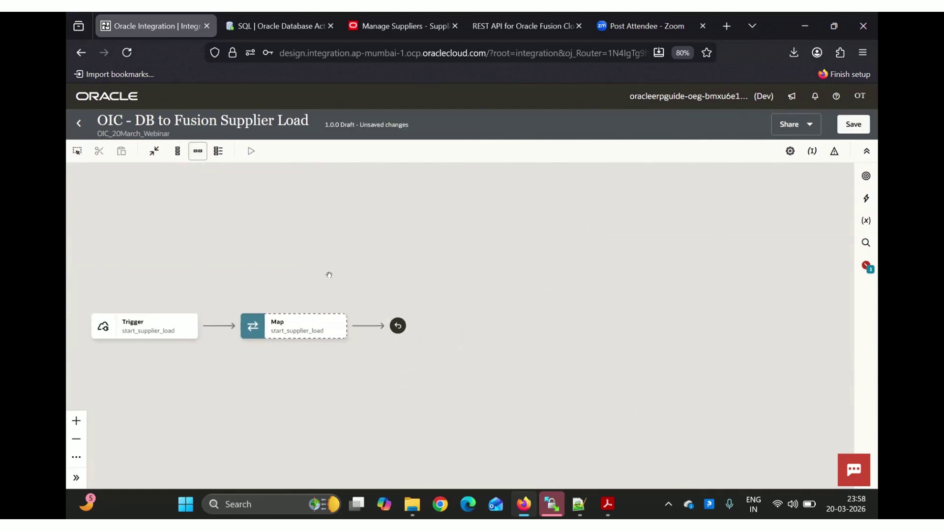
click(853, 126)
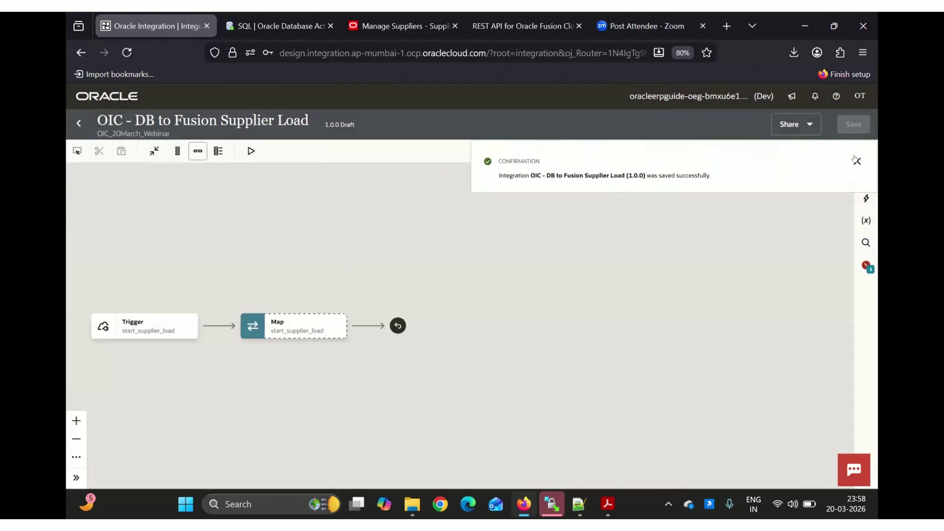
click(857, 160)
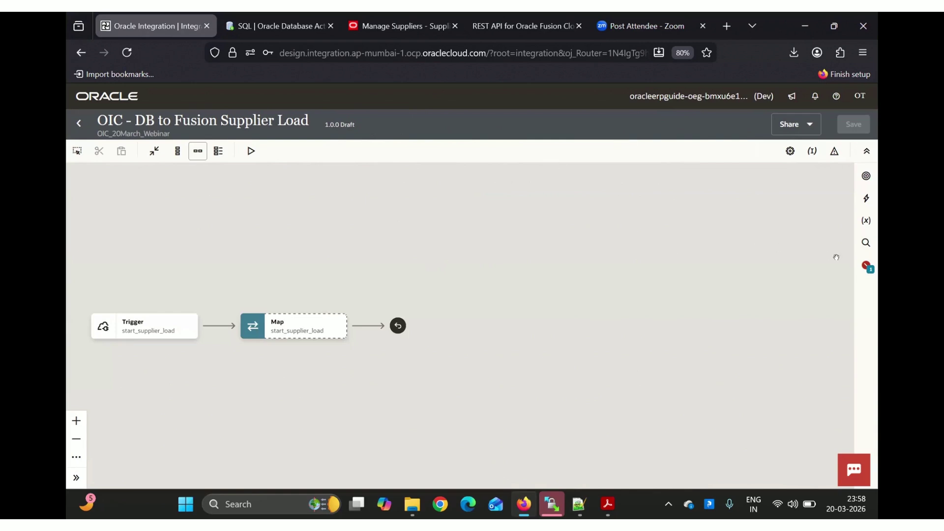
From the errors list, open the fix for the missing primary business identifier
click(862, 272)
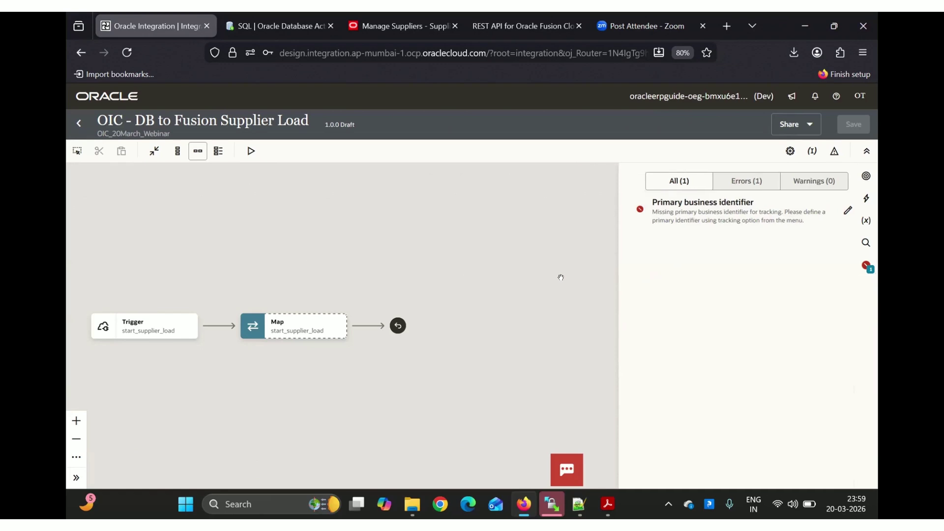
click(561, 278)
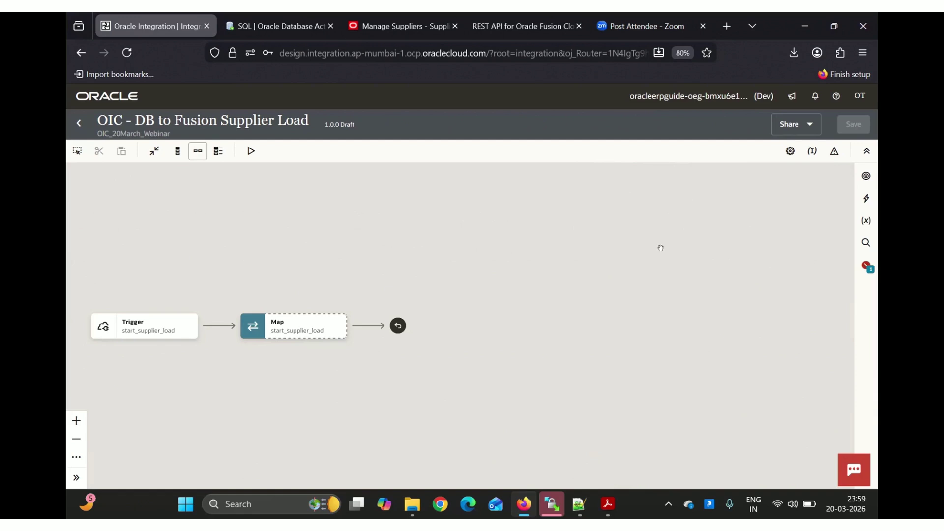
click(865, 267)
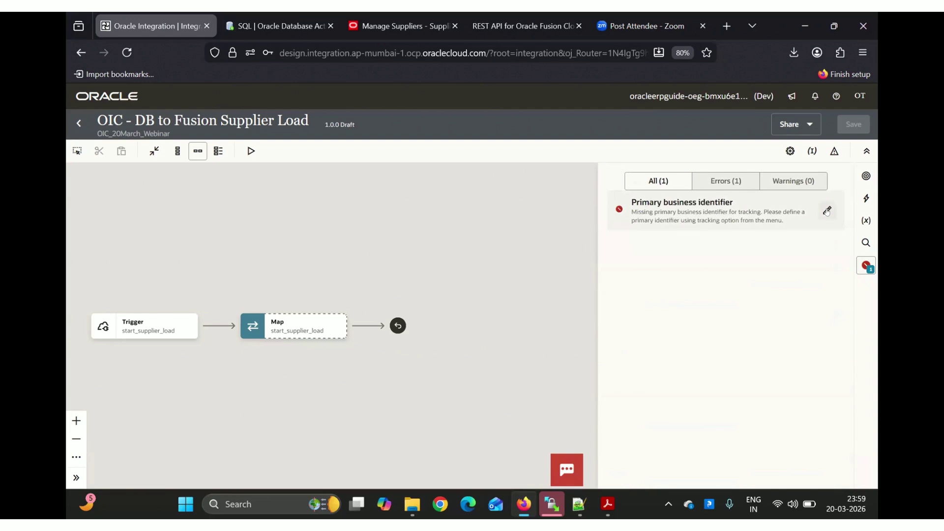
click(826, 211)
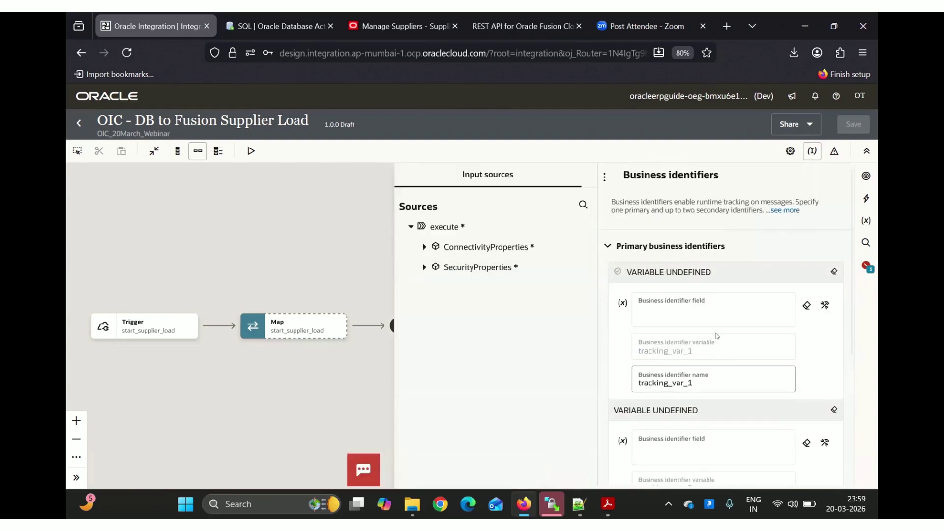
Reopen the Business identifiers settings and browse the available source fields
click(241, 212)
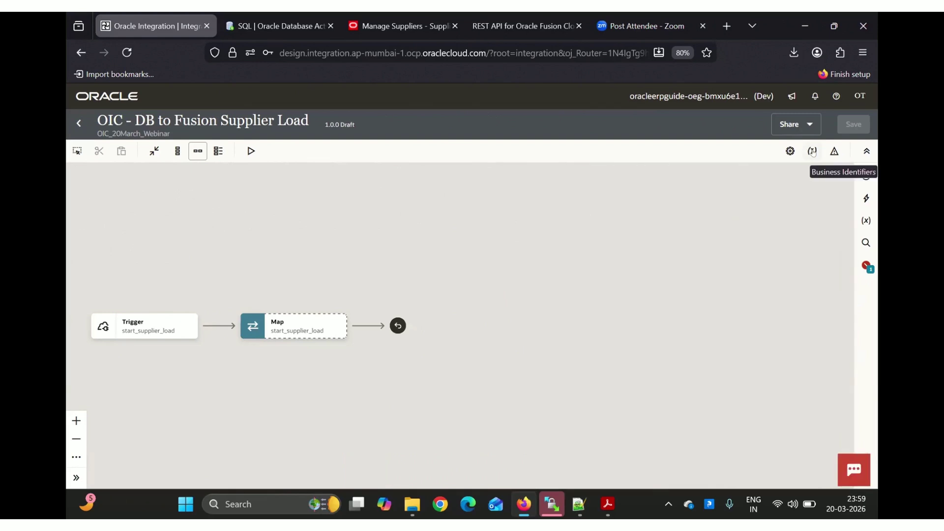
click(813, 151)
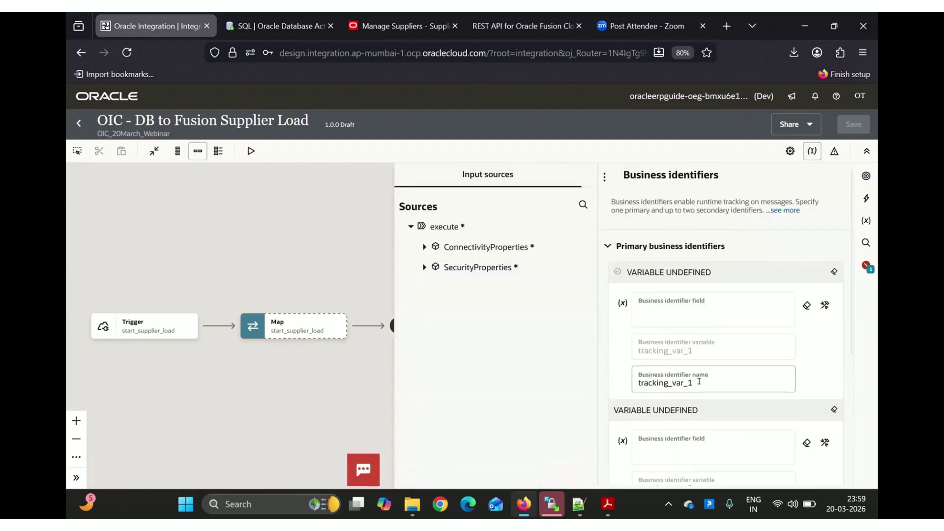
scroll(700, 387, down, 4)
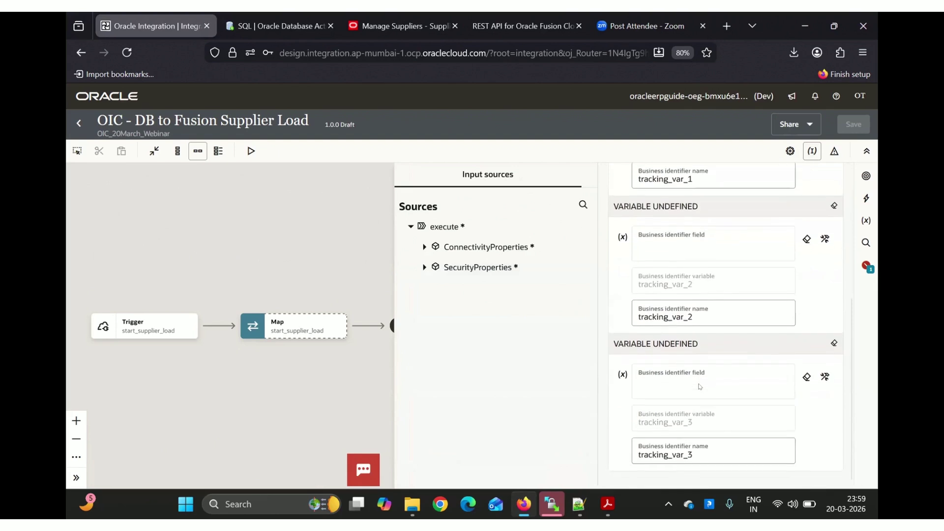
scroll(700, 386, up, 5)
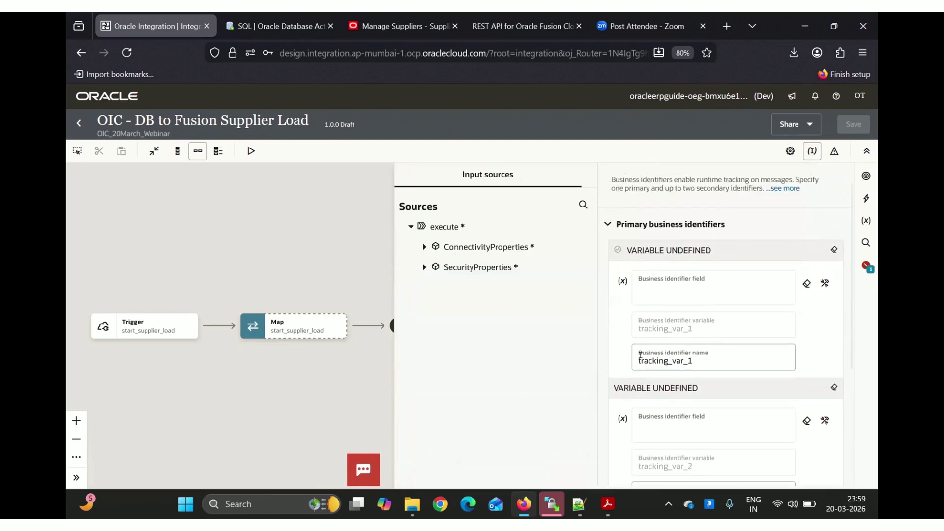
scroll(688, 362, down, 4)
scroll(686, 363, down, 1)
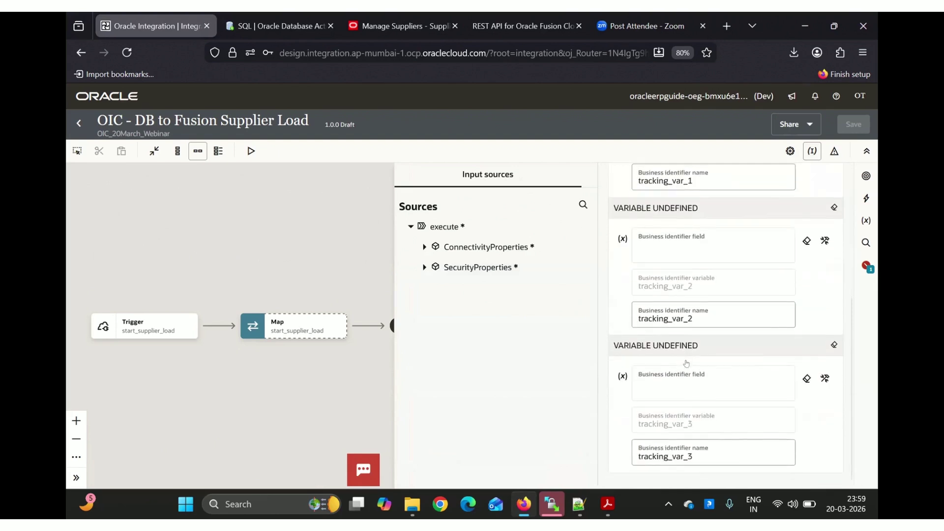
scroll(686, 363, up, 4)
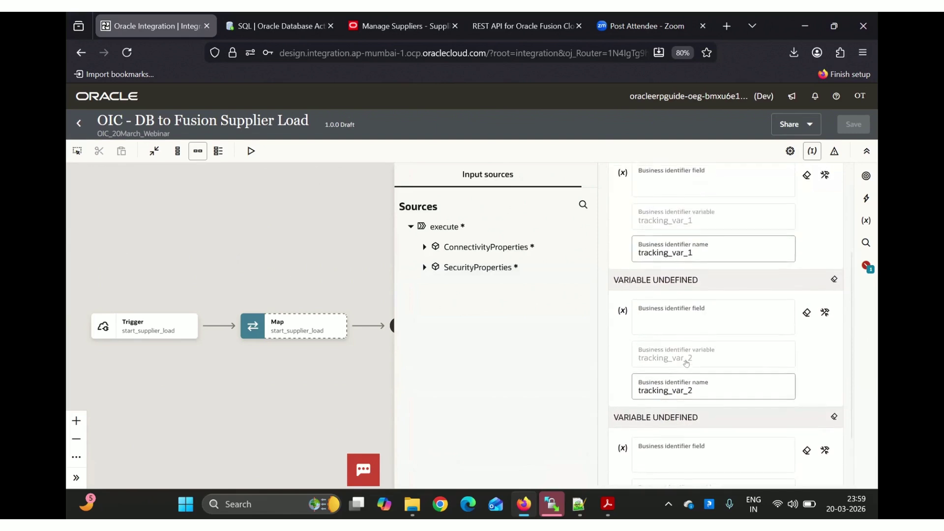
scroll(688, 362, up, 3)
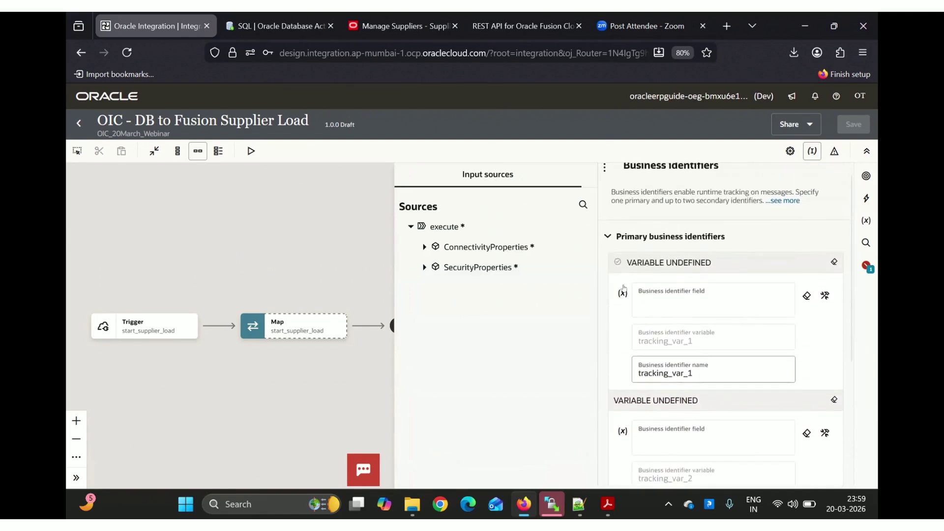
scroll(695, 370, down, 3)
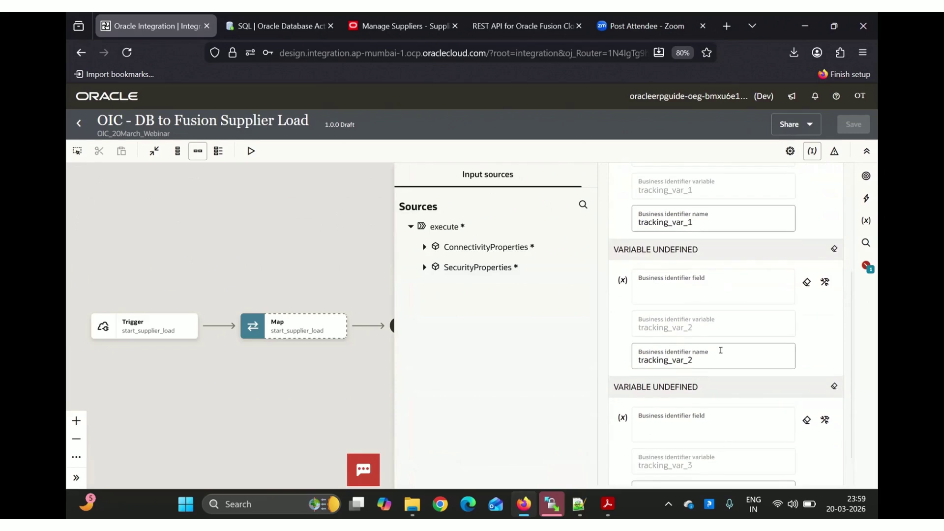
scroll(720, 349, up, 3)
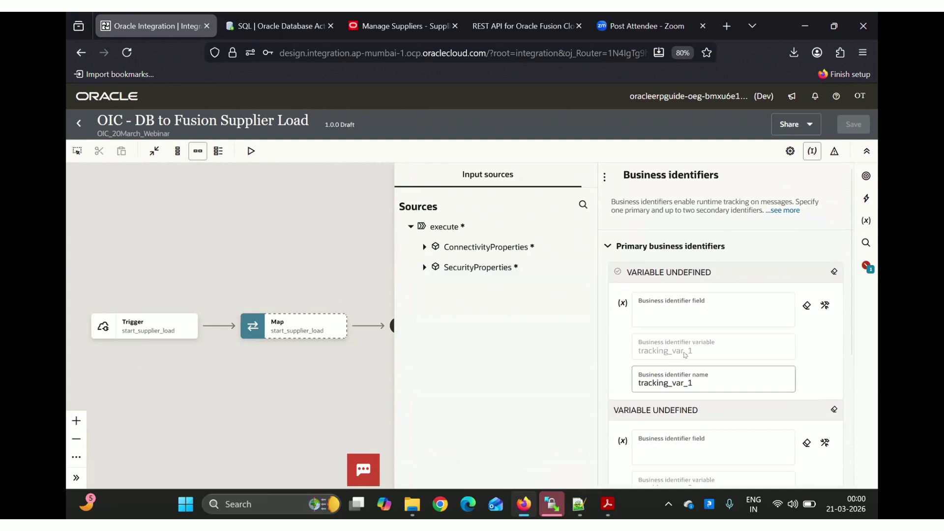
Make RestAPI's http.request.method the primary business identifier and save the integration as Configured
click(423, 247)
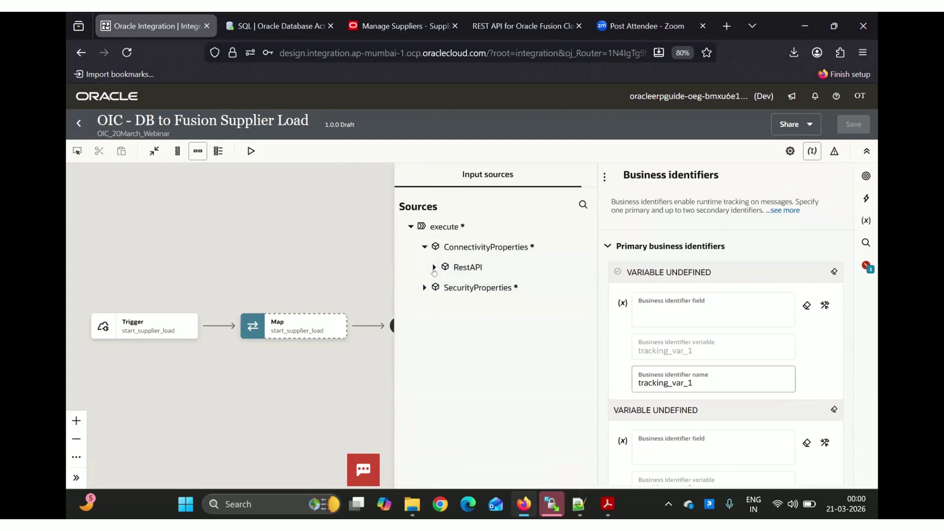
click(432, 270)
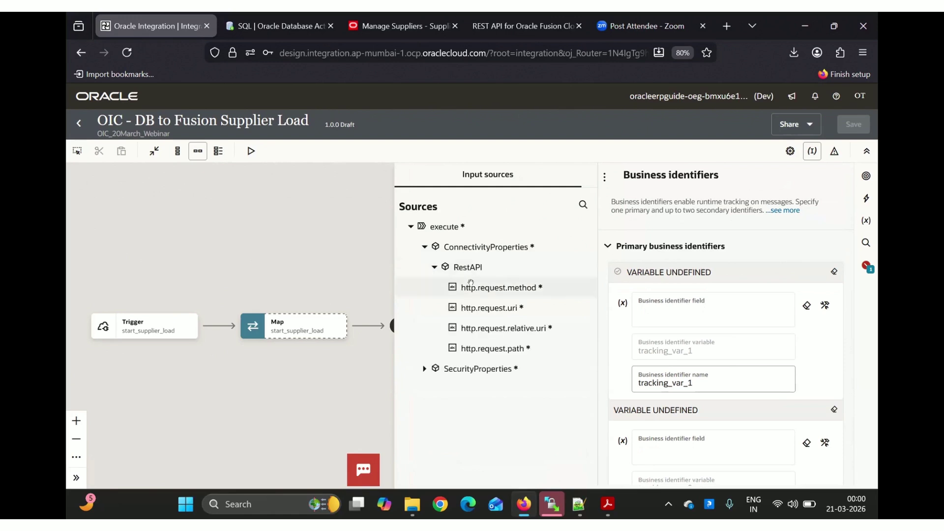
drag(668, 304, 685, 309)
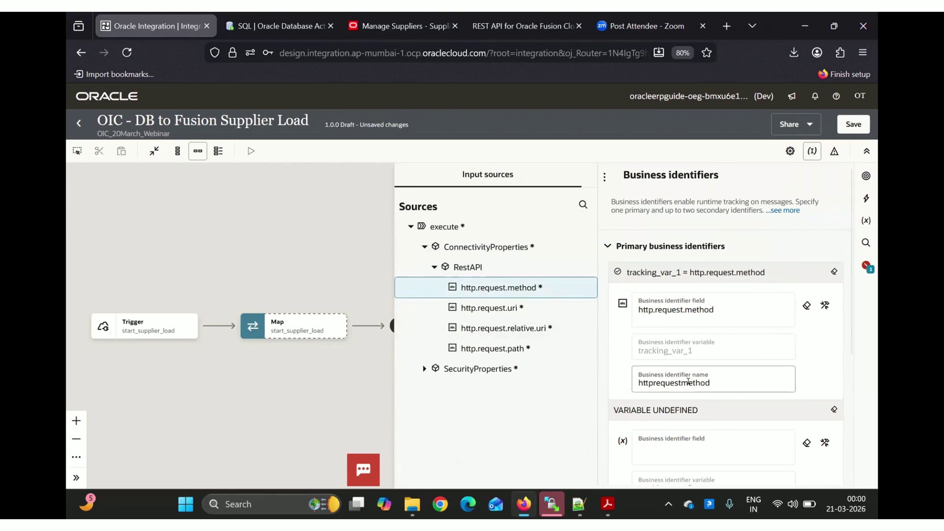
click(854, 130)
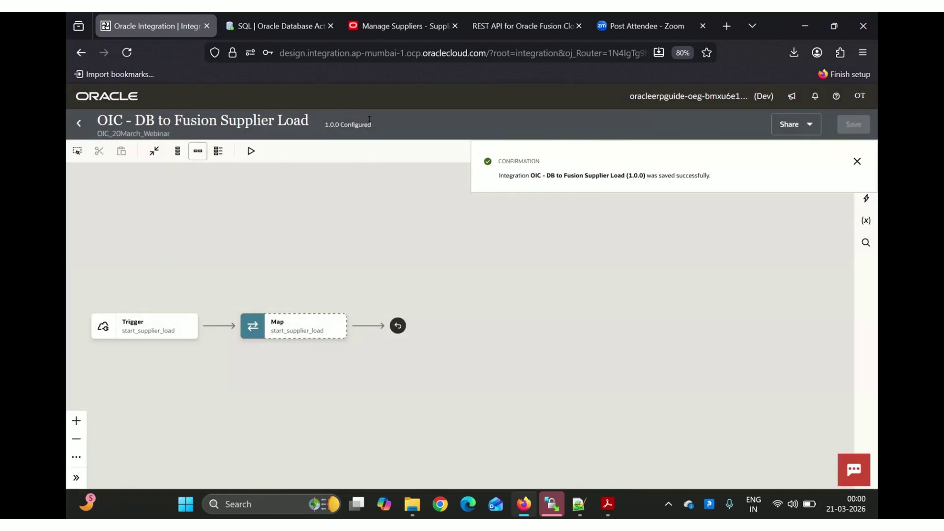
drag(231, 248, 262, 241)
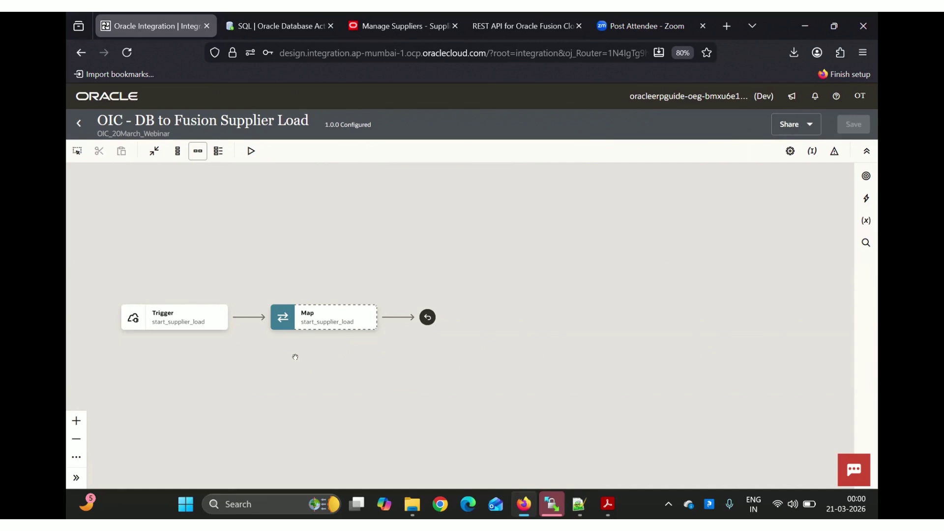
mouse_move(247, 318)
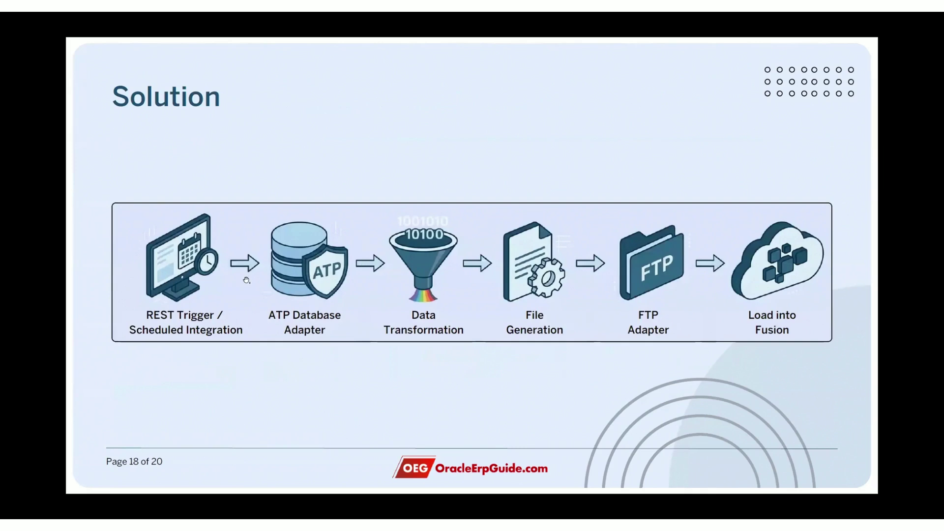
key(alt+Tab)
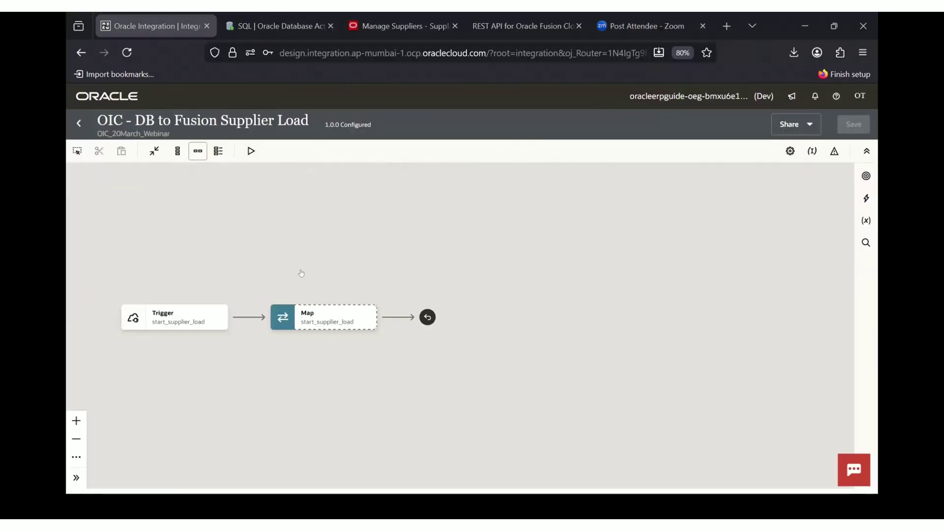
Insert an OIC_ATP_CONN invoke named extractSupplierFromDB between Trigger and Map, viewing its operations
click(247, 318)
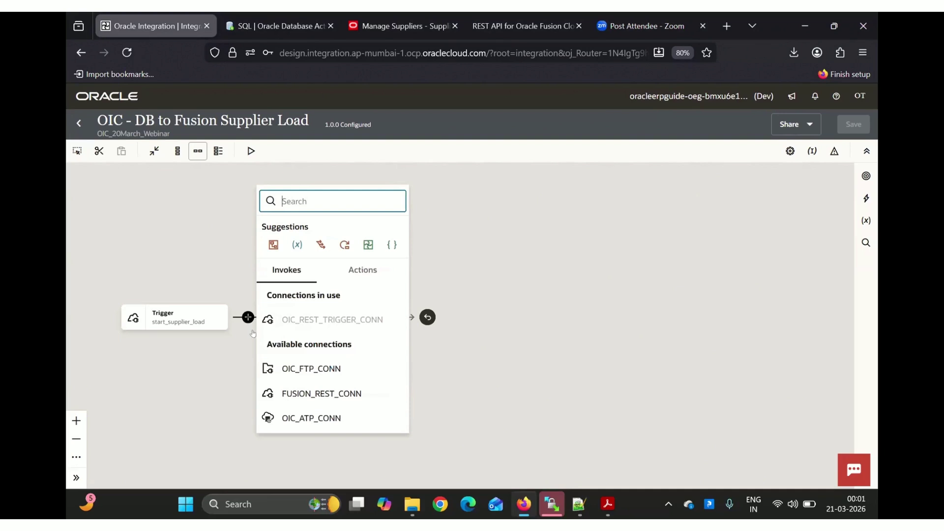
click(325, 418)
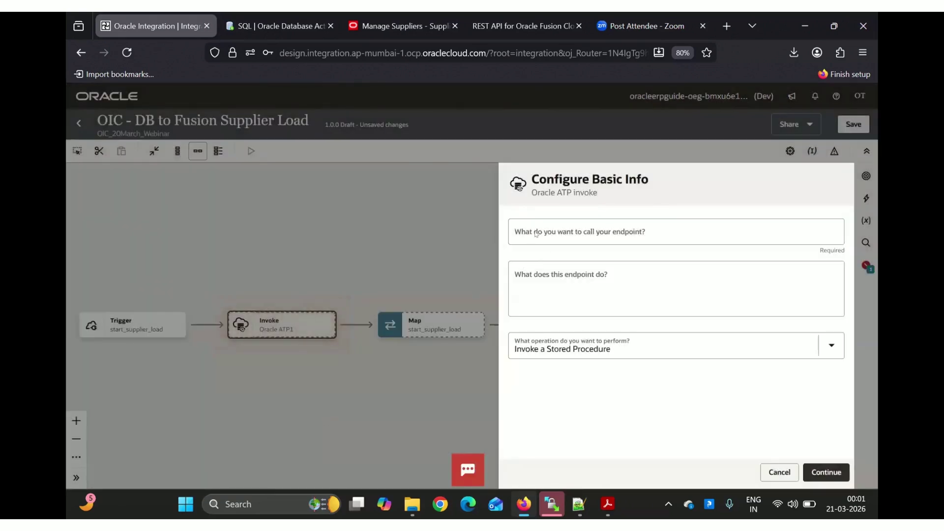
click(536, 233)
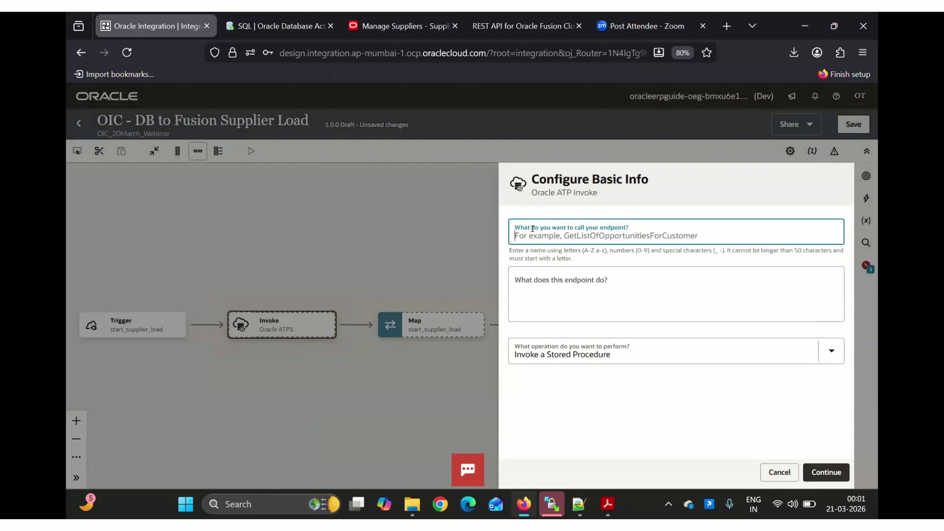
text(extract)
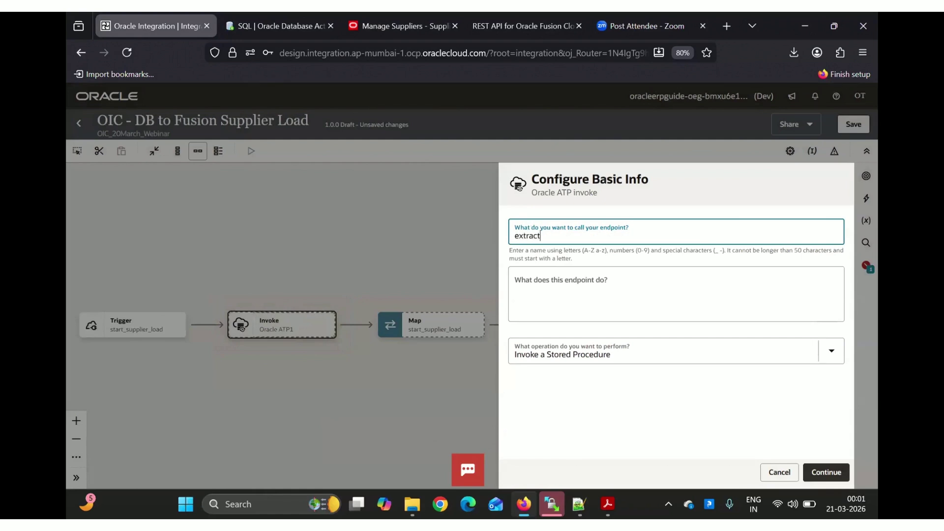
text(SupplierFromDB)
key(Tab)
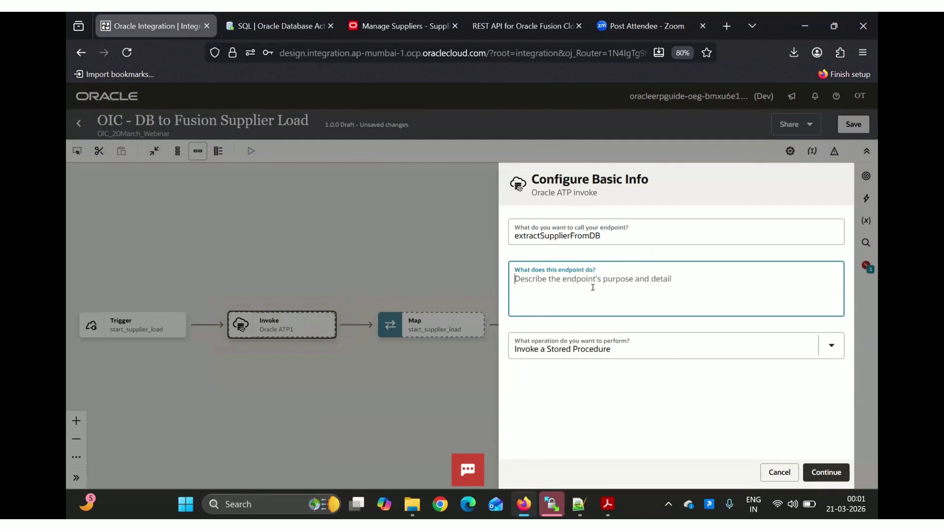
click(634, 349)
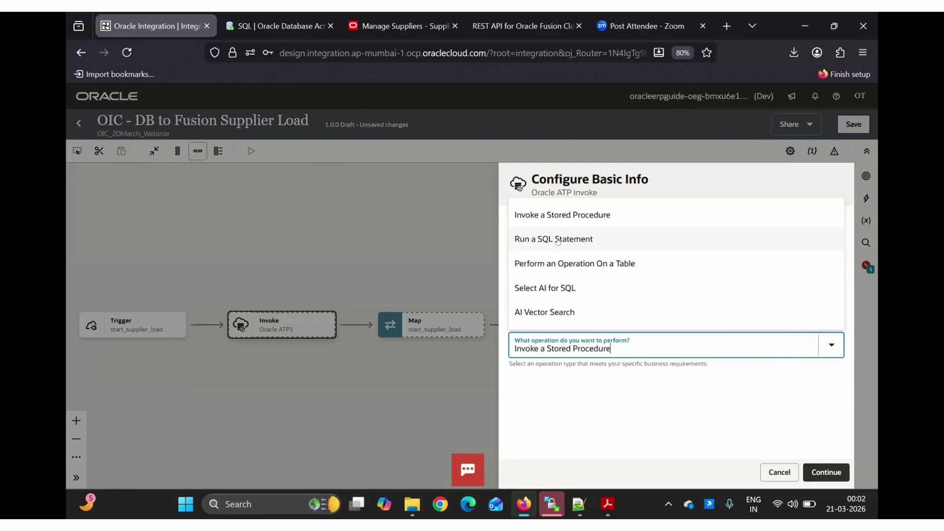
click(263, 30)
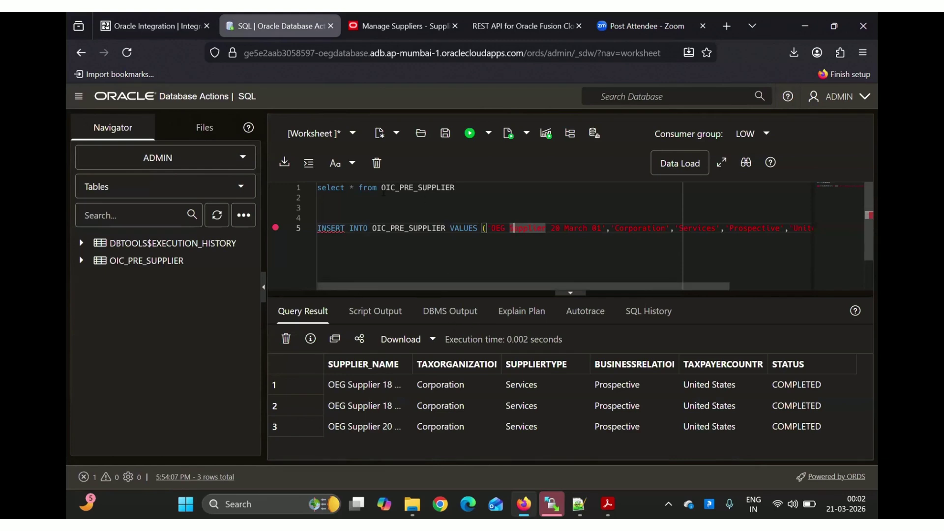
Query OIC_PRE_SUPPLIER, then filter it with WHERE STATUS = 'DRAFT' and rerun
click(472, 206)
drag(456, 187, 311, 191)
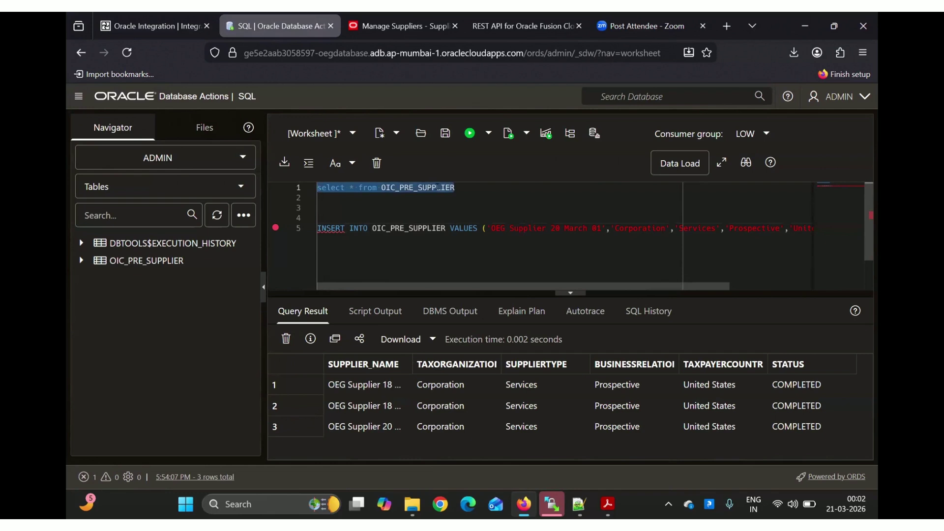
key(ctrl+Return)
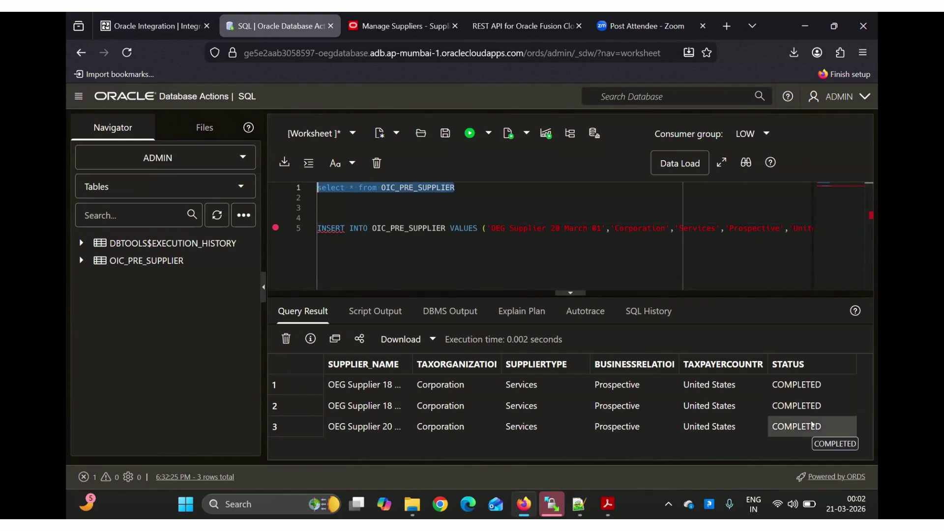
click(483, 187)
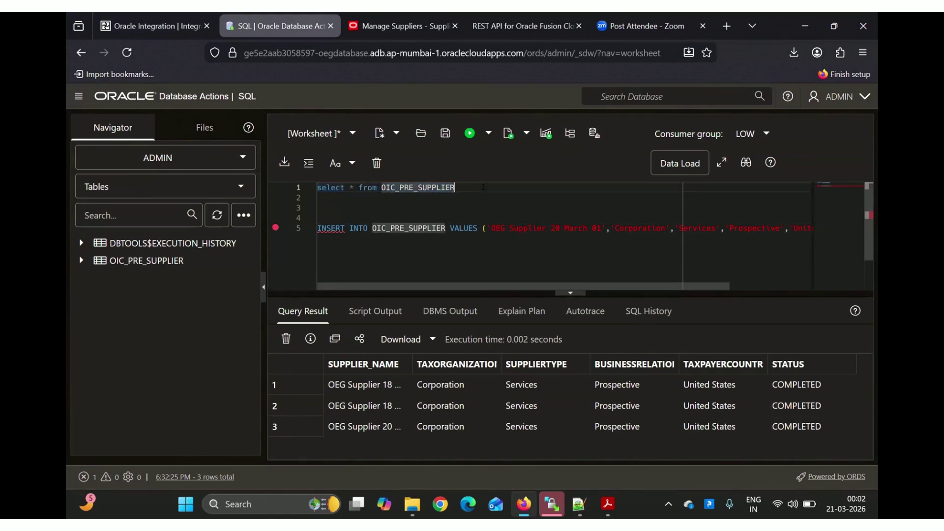
key(Return)
text(WHERE)
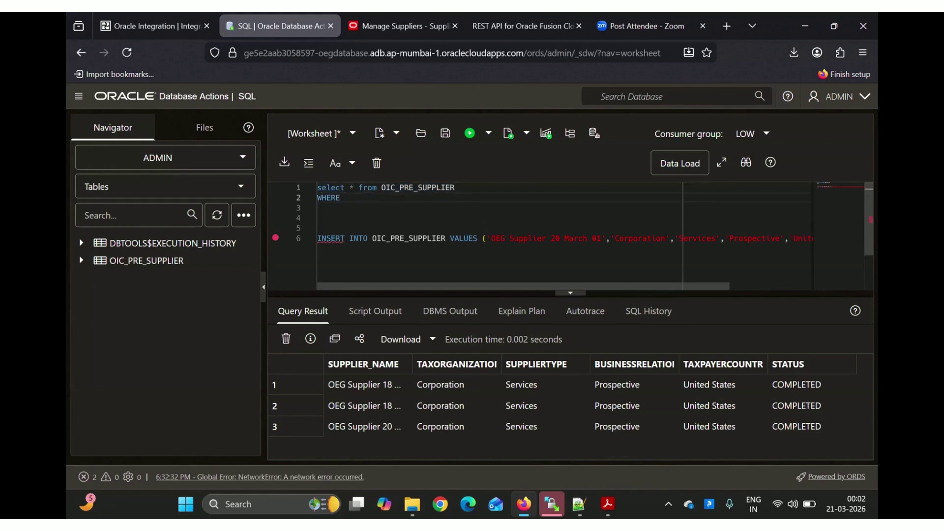
text( STATUS = 'DRAFT)
drag(417, 198, 303, 186)
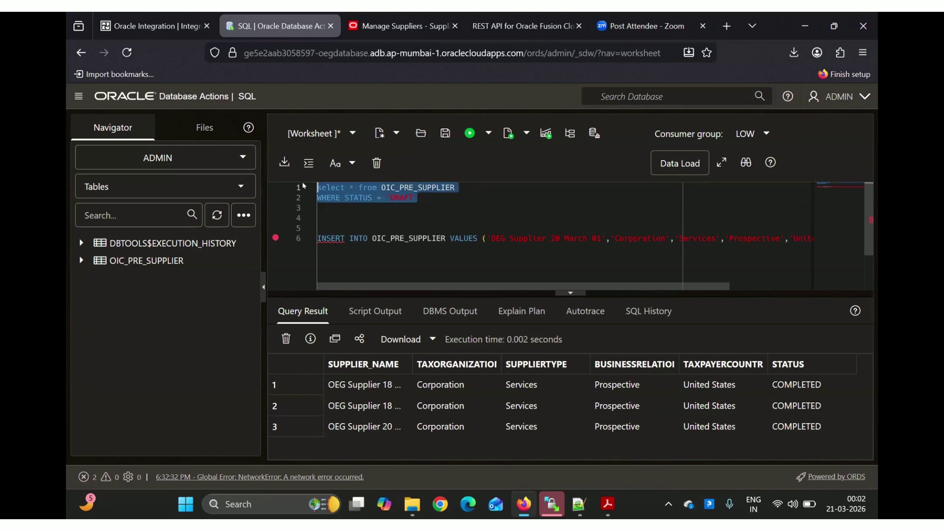
key(ctrl+Return)
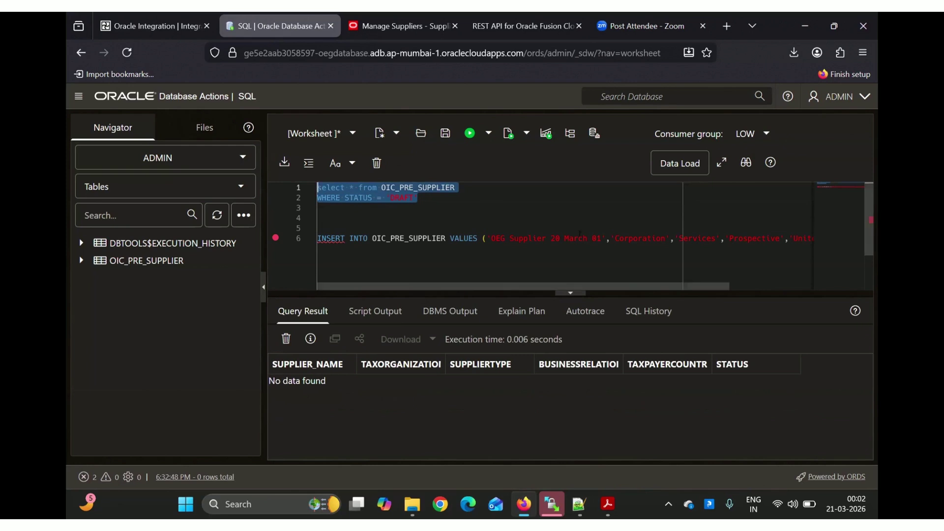
Insert DRAFT supplier 'OEG Supplier 20 March 02' and rerun the DRAFT query to confirm
click(598, 238)
text(2)
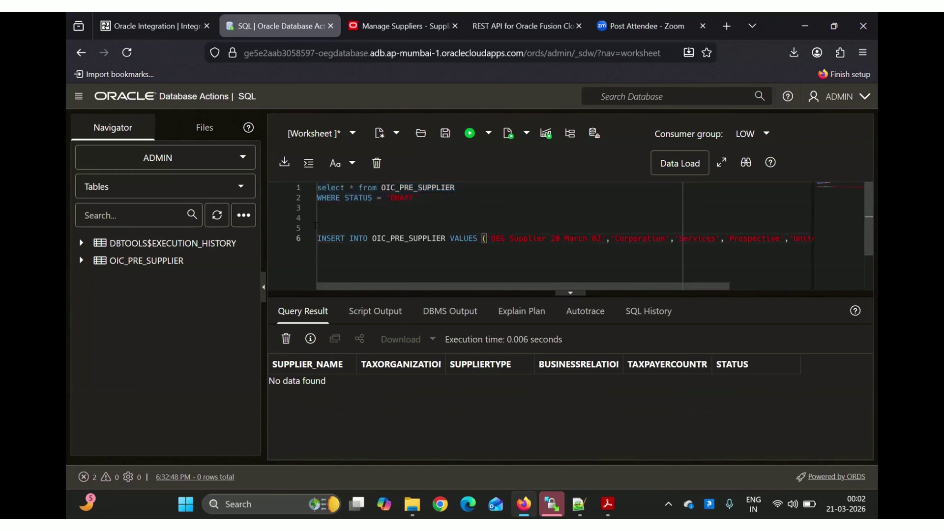
click(318, 238)
key(shift+End)
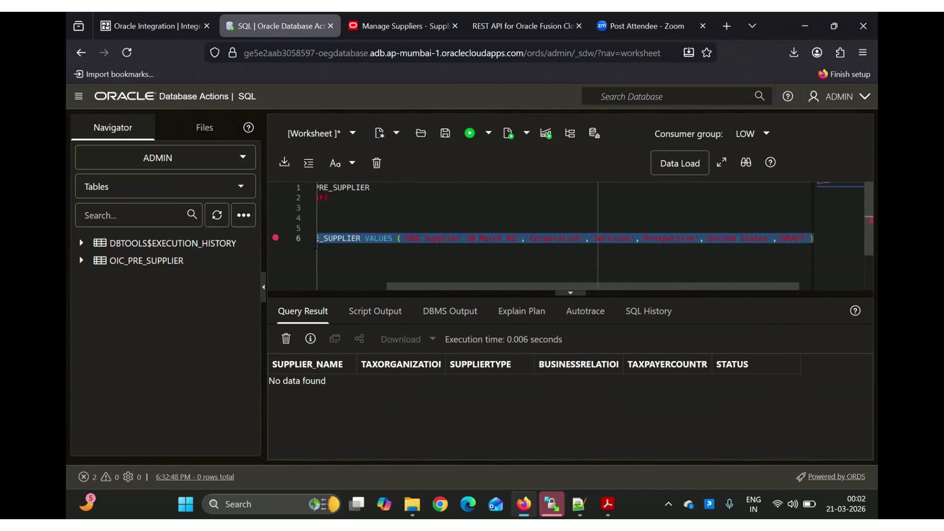
key(ctrl+Return)
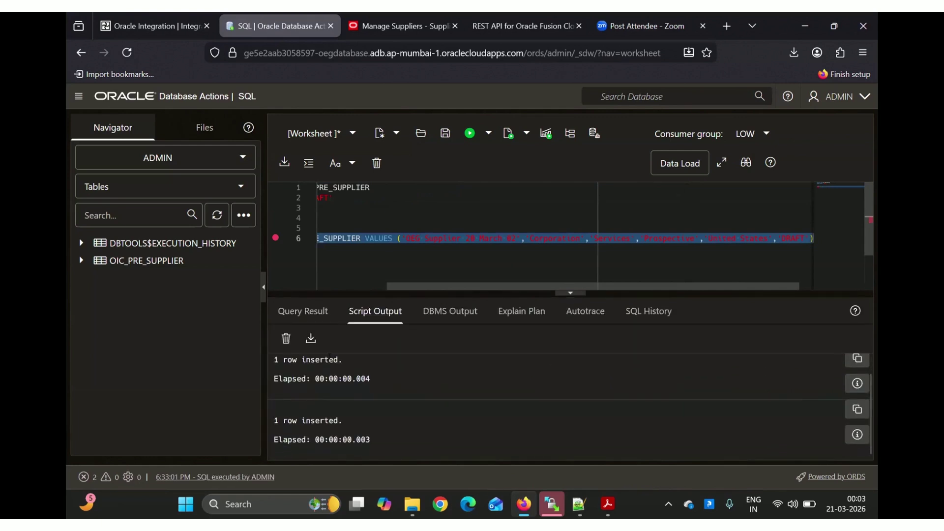
scroll(421, 189, left, 2)
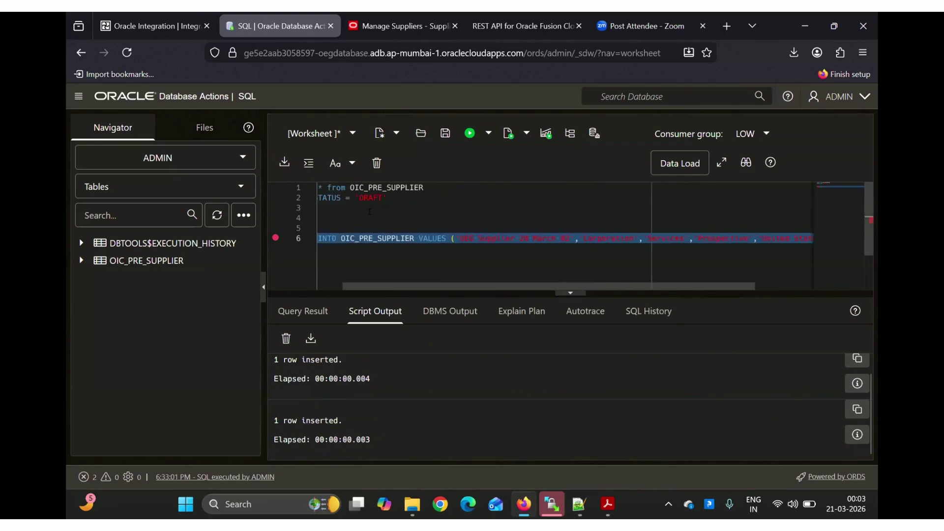
drag(418, 198, 307, 186)
key(ctrl+Return)
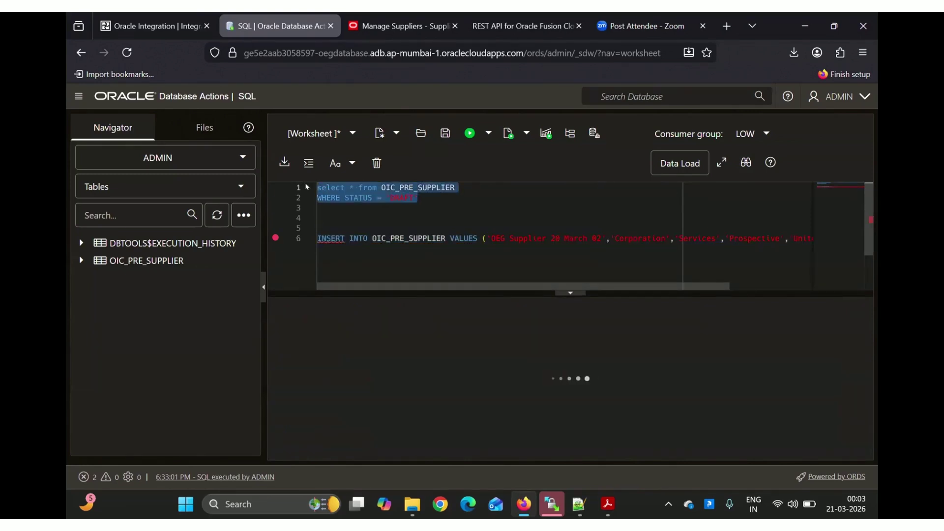
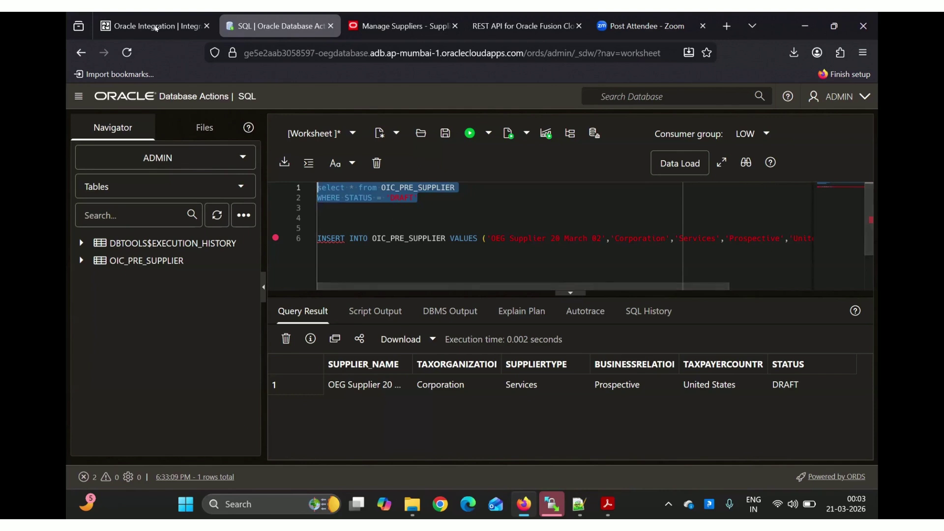
Set the extractSupplierFromDB invoke to run a SQL statement
click(148, 26)
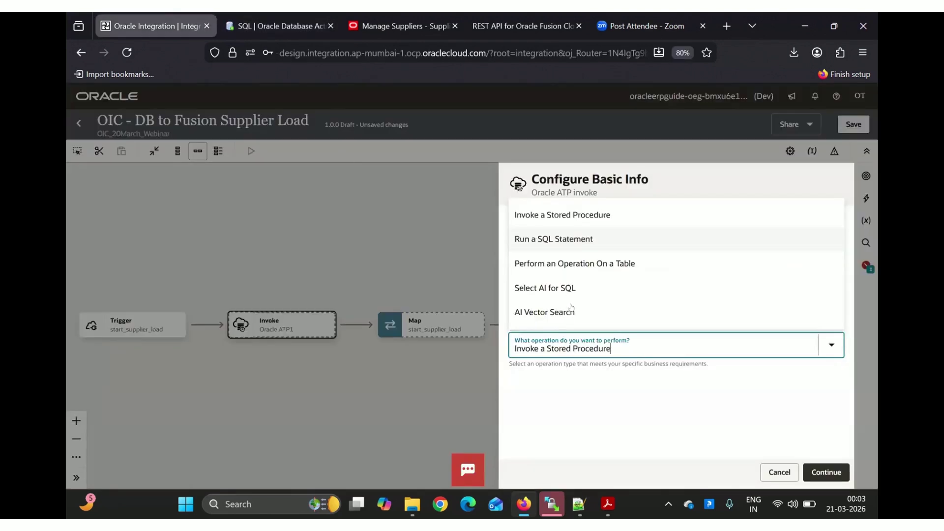
click(563, 239)
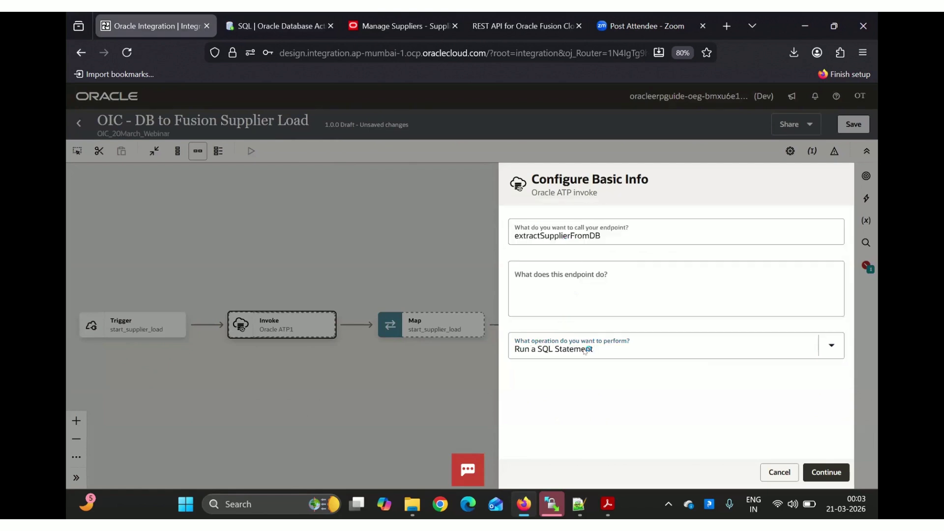
click(833, 471)
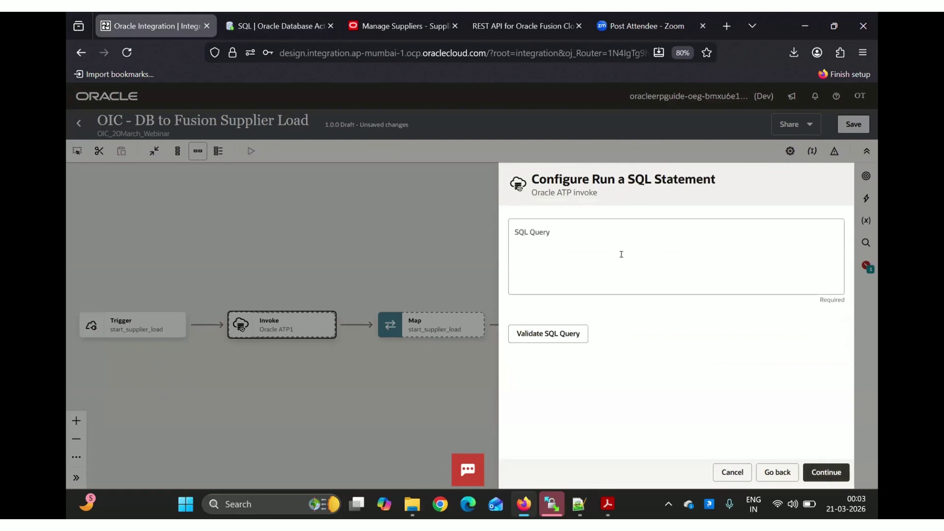
Paste the worksheet's DRAFT-status OIC_PRE_SUPPLIER select query, validate it, and continue to the Summary
click(600, 260)
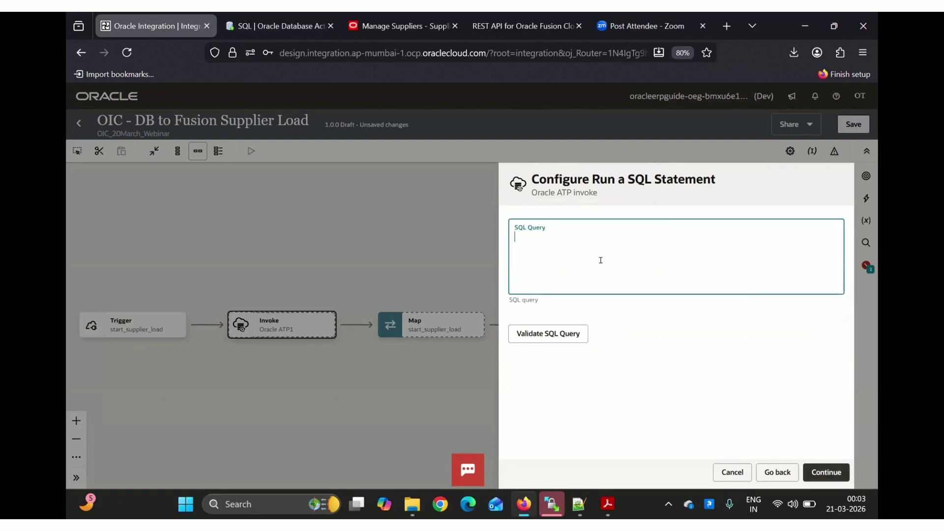
key(ctrl+v)
key(ctrl+Tab)
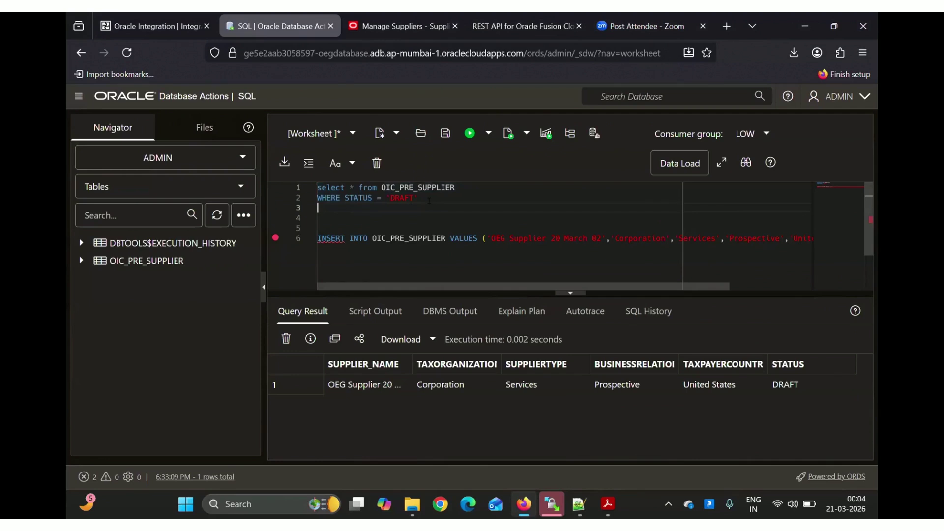
drag(421, 198, 304, 190)
key(ctrl+c)
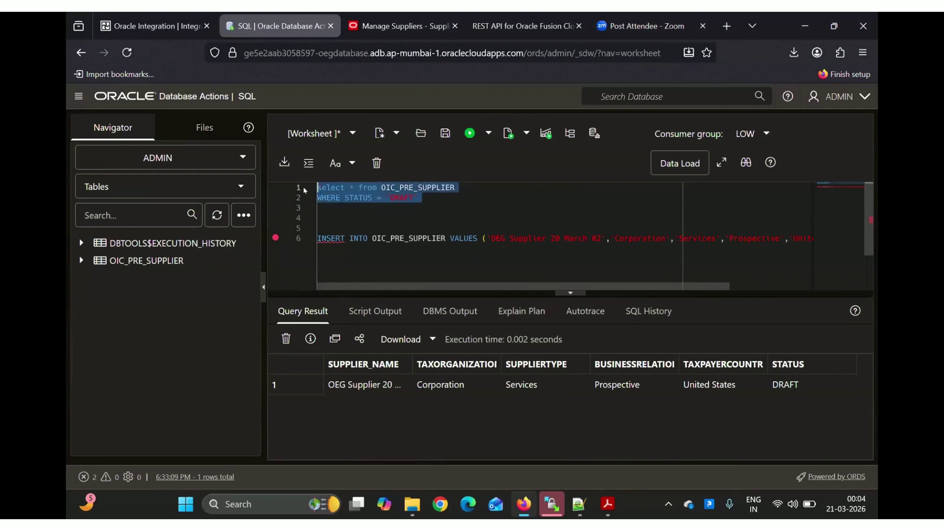
click(167, 21)
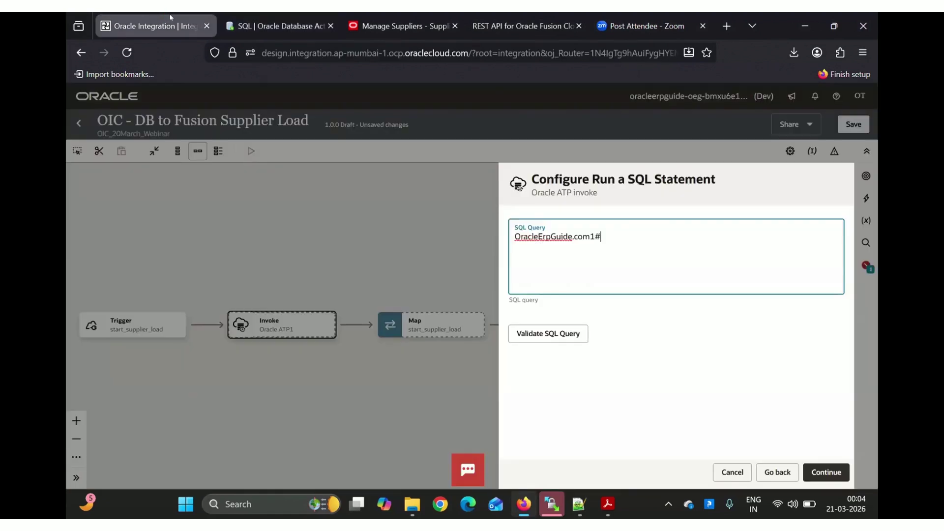
key(ctrl+a)
key(ctrl+v)
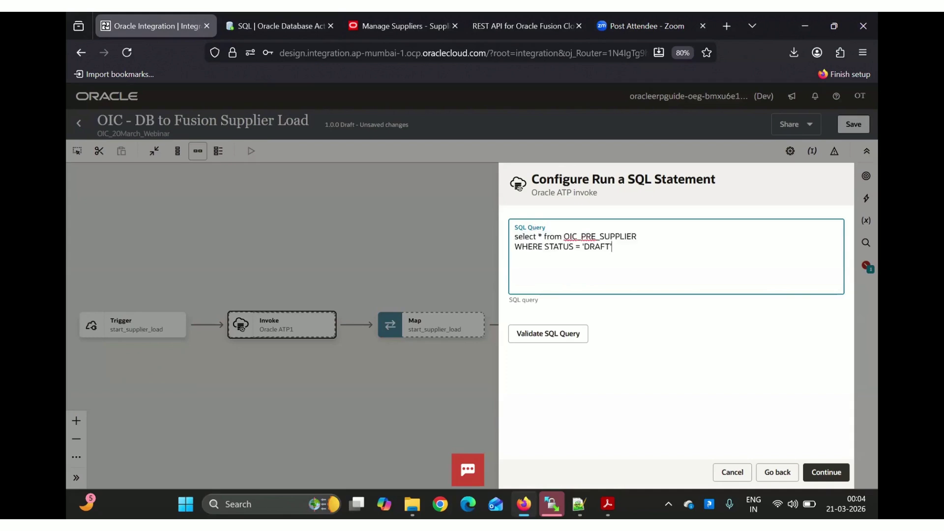
click(550, 339)
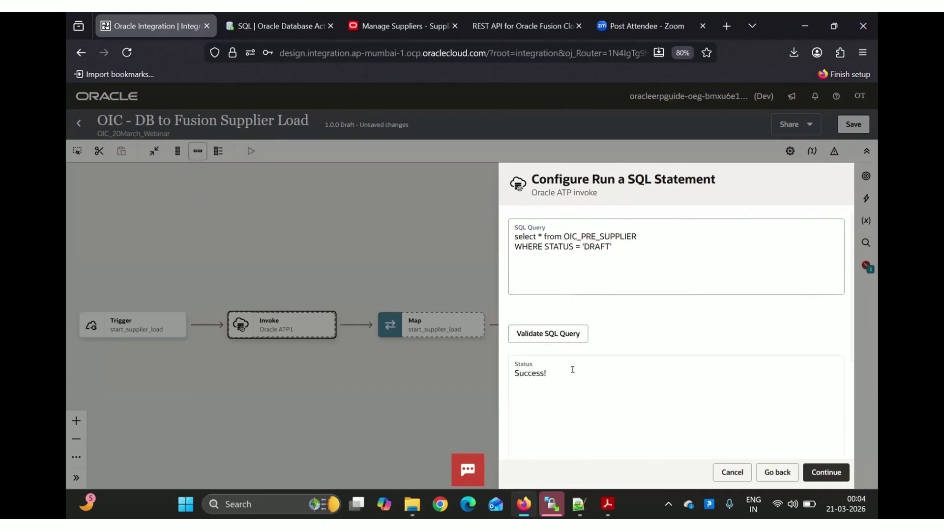
click(822, 474)
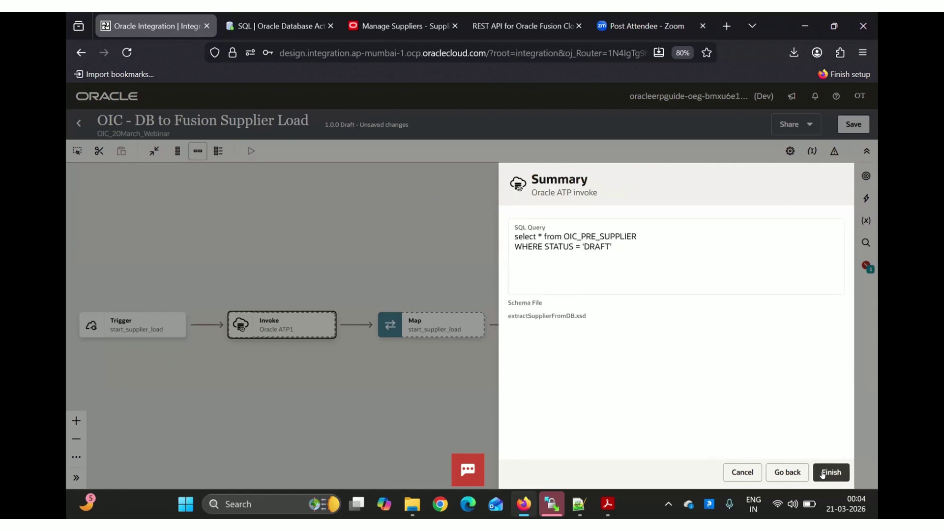
Finish the extractSupplierFromDB invoke and save the integration in Configured status
click(822, 474)
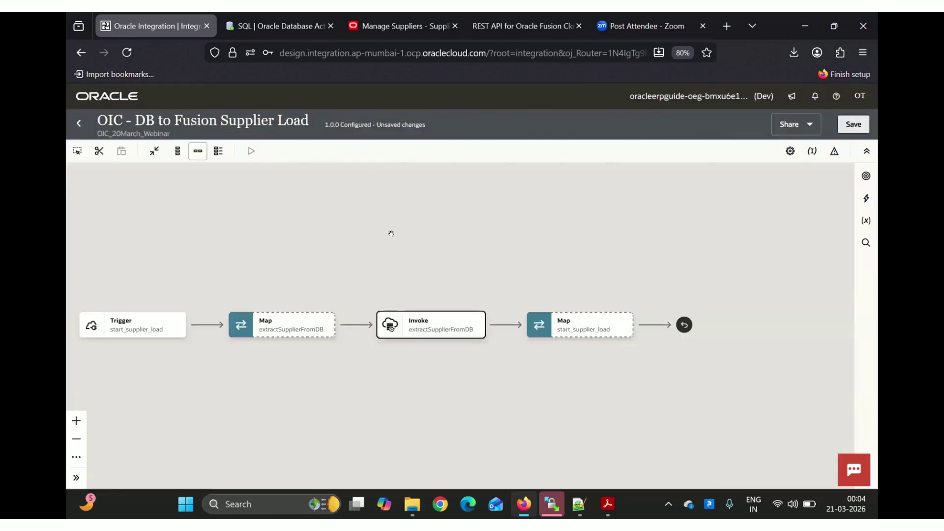
drag(391, 233, 467, 221)
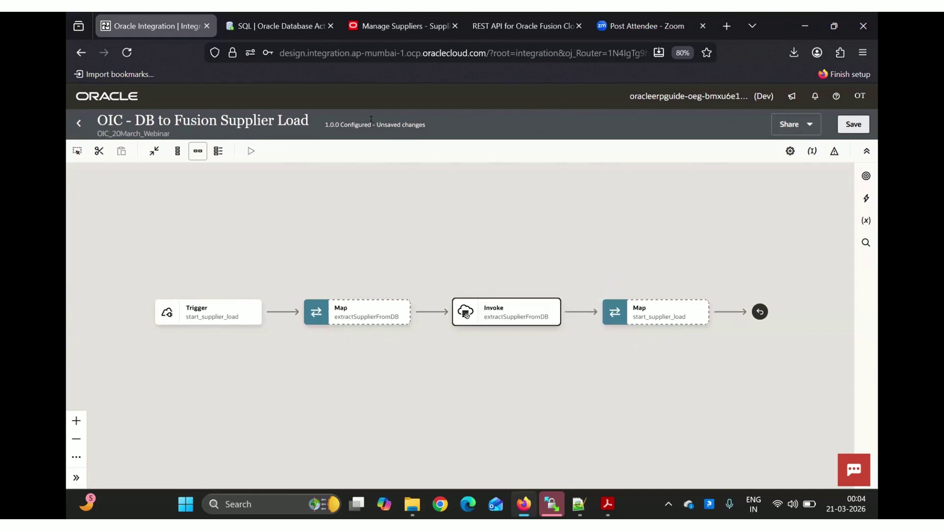
click(853, 125)
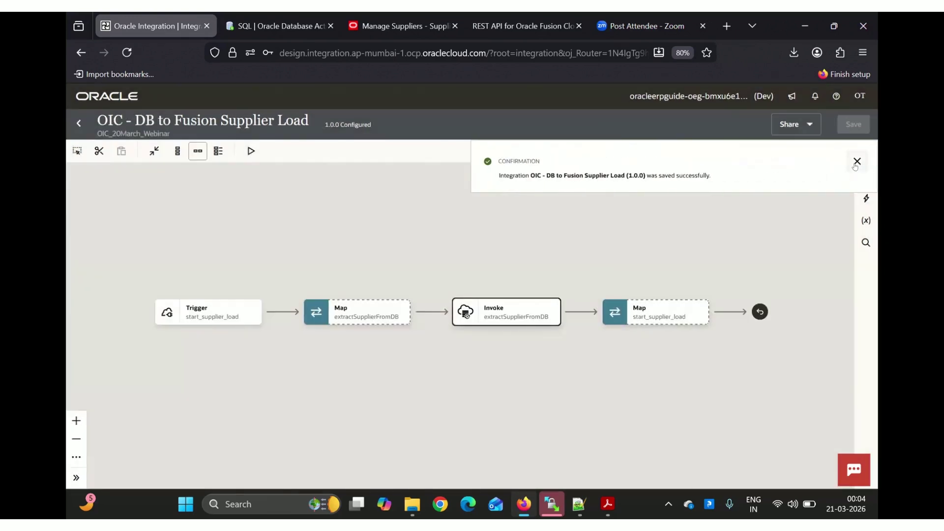
click(856, 162)
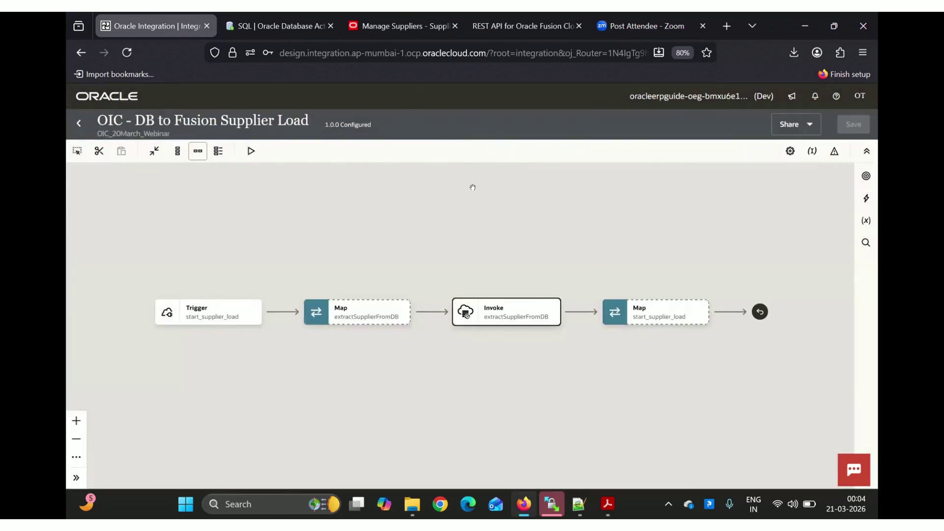
mouse_move(366, 308)
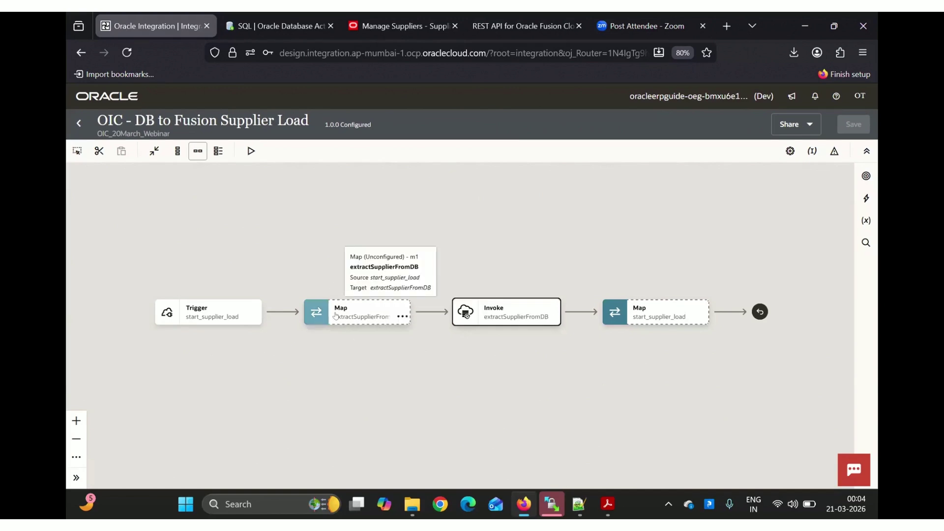
mouse_move(485, 306)
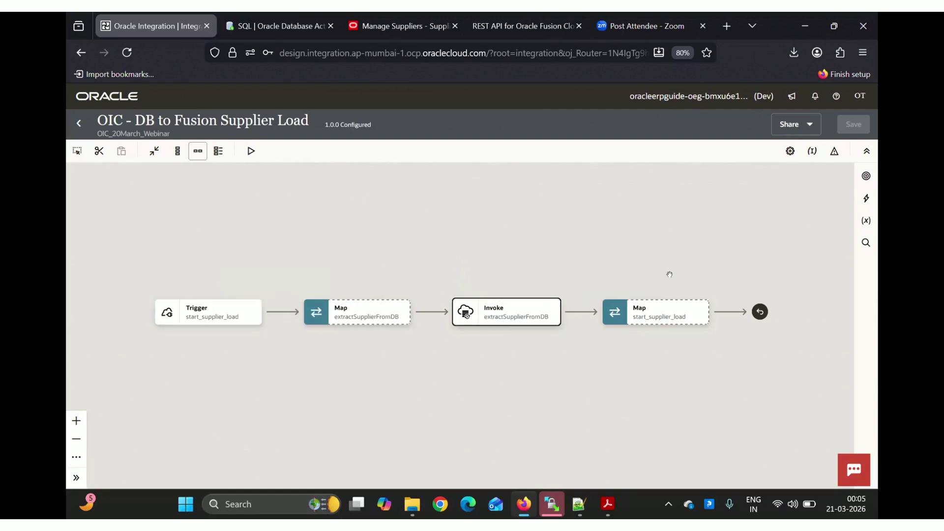
mouse_move(520, 319)
Close the integration, review the life cycle slide, and return to the project page
click(77, 124)
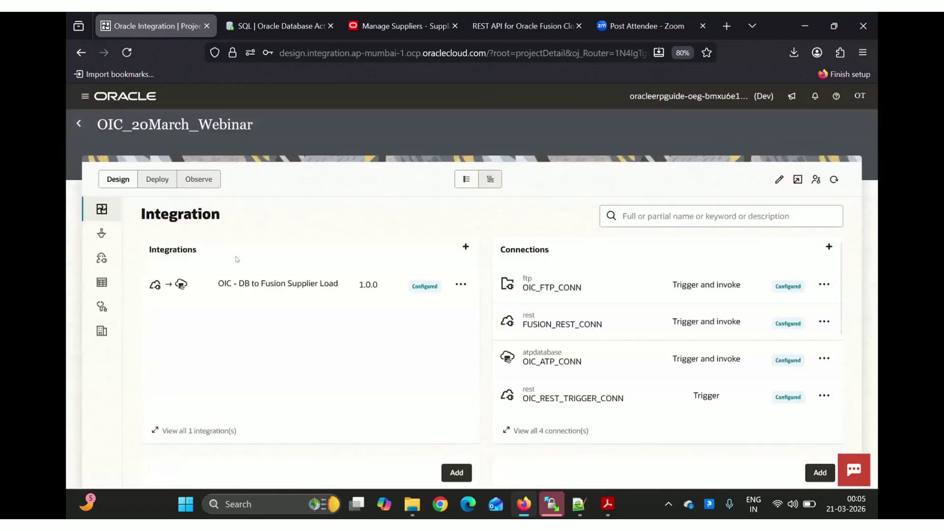
key(alt+Tab)
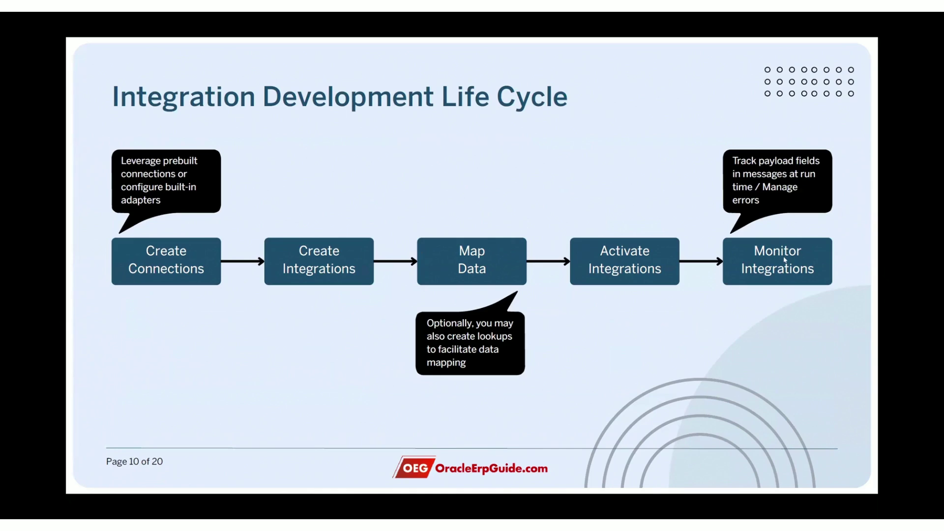
key(alt+Tab)
Activate OIC - DB to Fusion Supplier Load with Debug tracing and open it view-only
click(460, 285)
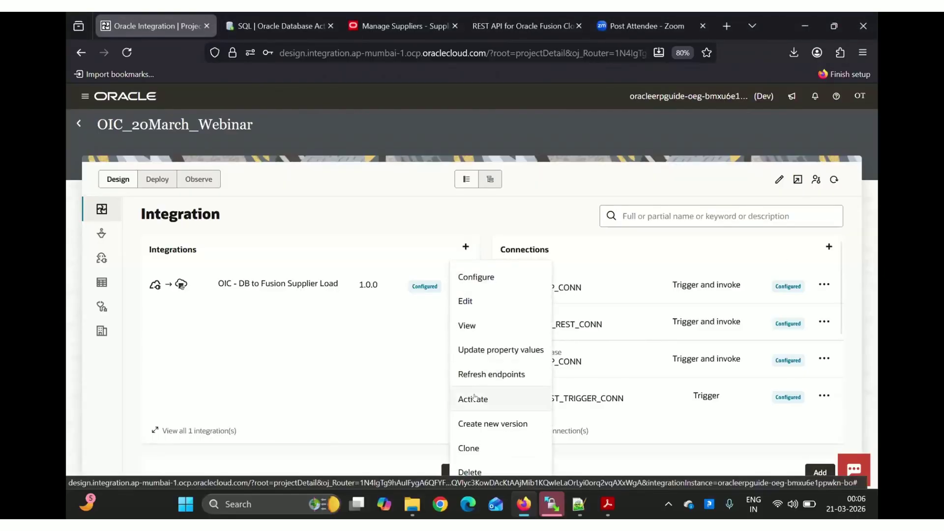
click(474, 398)
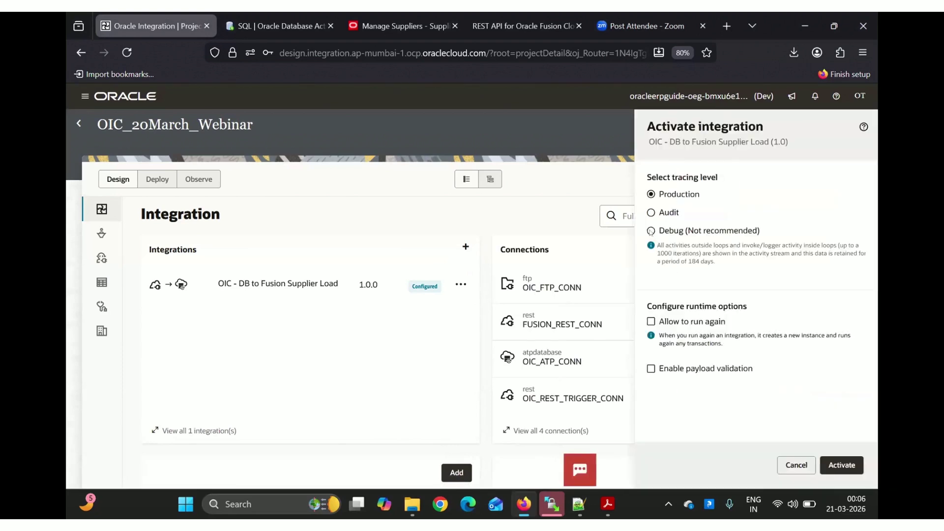
click(651, 231)
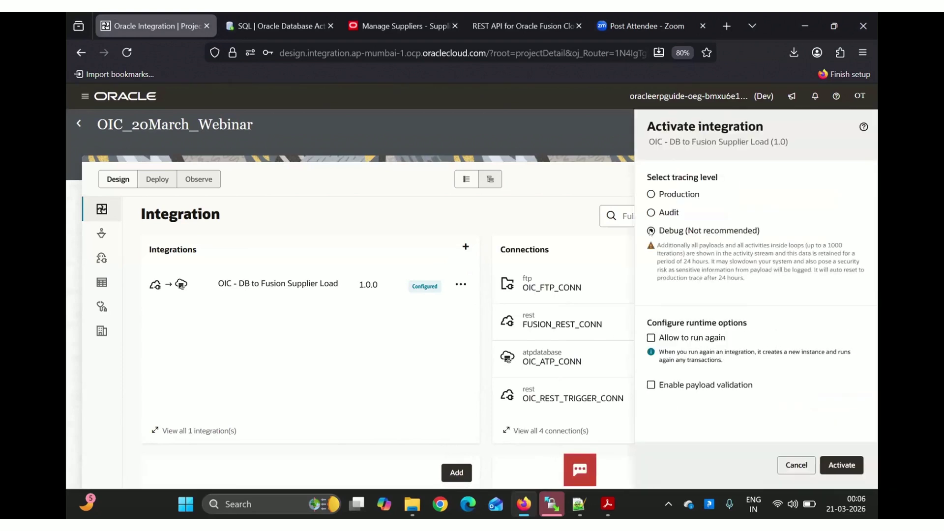
click(842, 465)
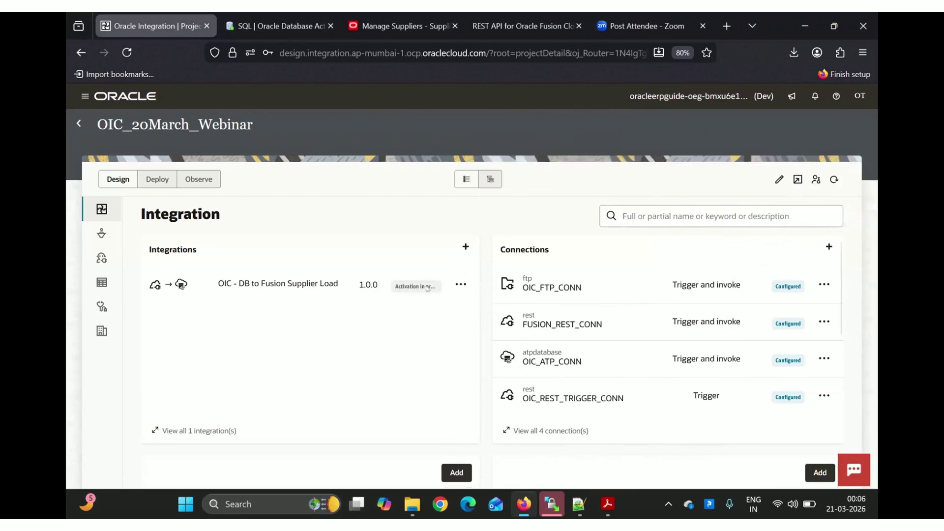
click(835, 180)
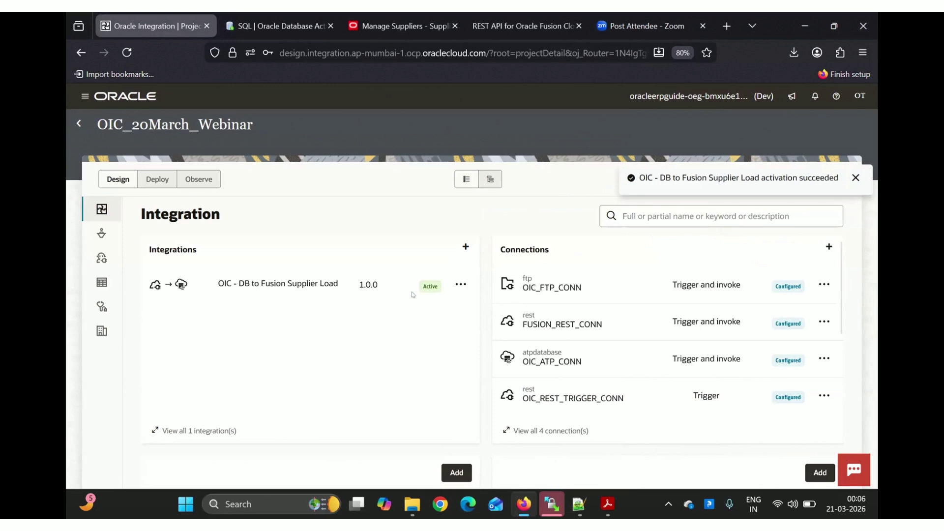
click(294, 285)
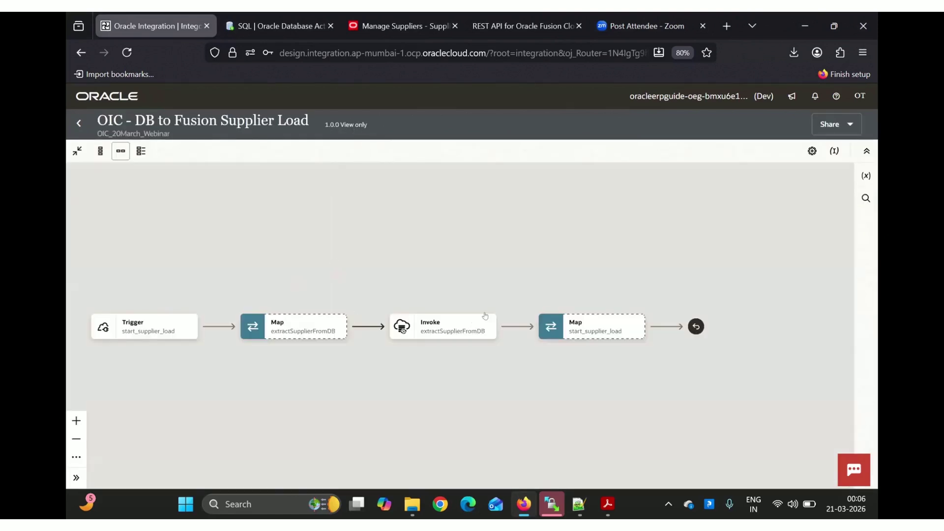
Return to the project and open the Run page for OIC - DB to Fusion Supplier Load
click(487, 332)
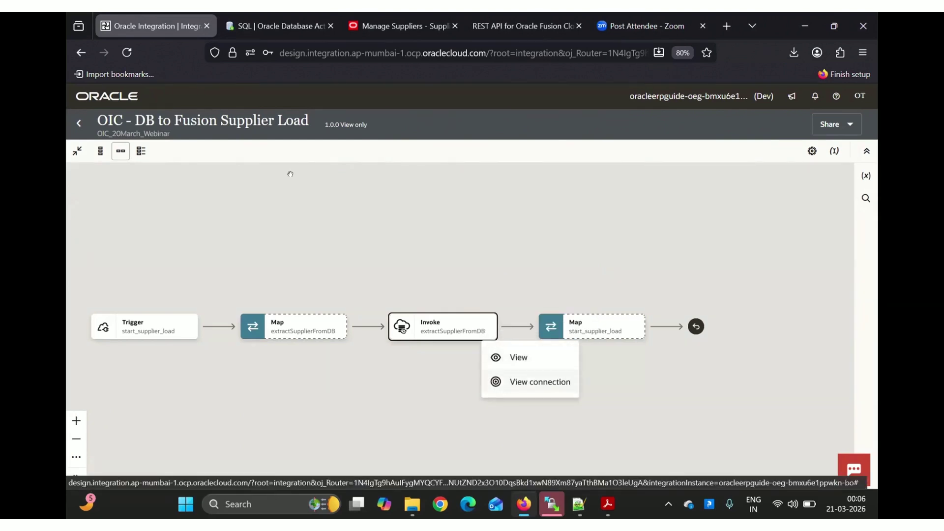
click(80, 121)
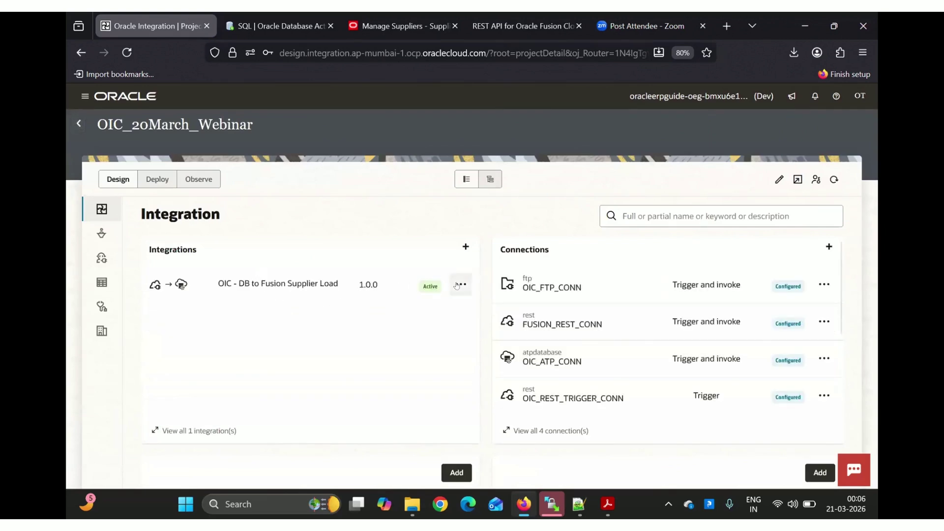
click(457, 285)
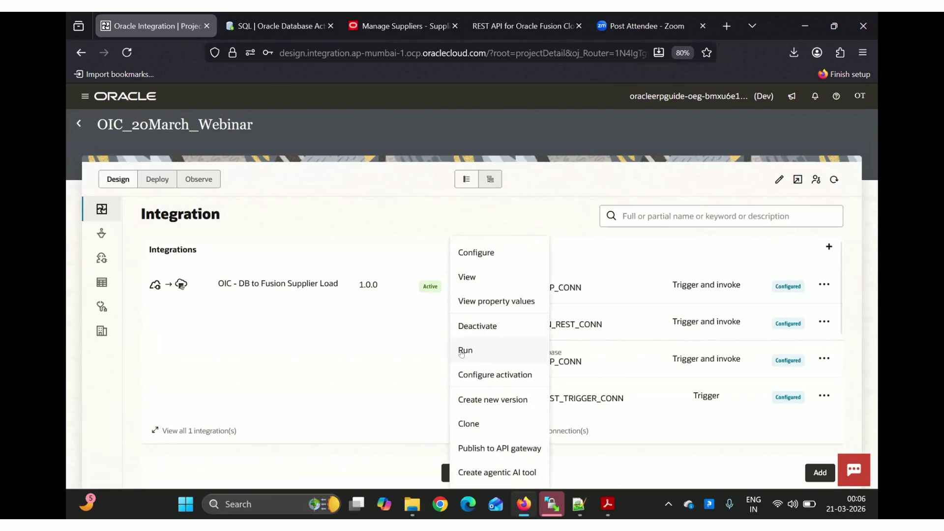
click(462, 350)
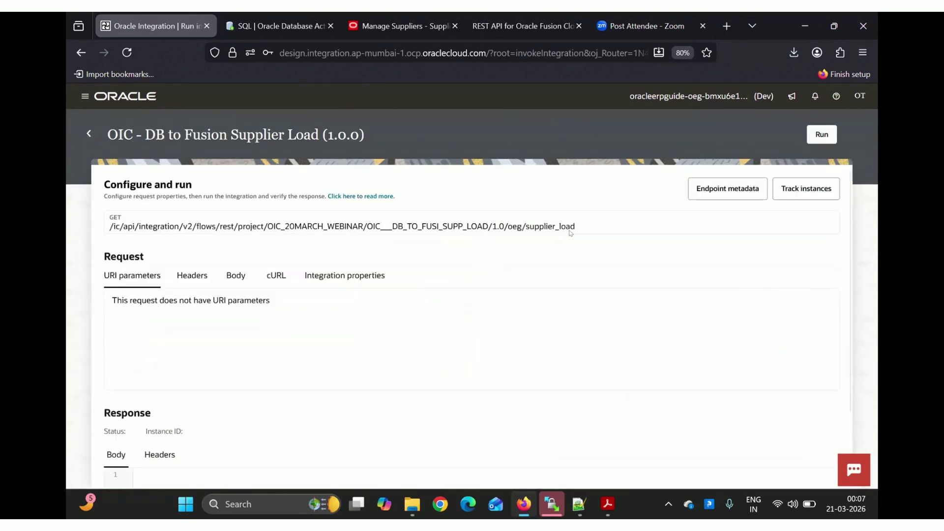
Run the integration and open the succeeded instance in the flow diagram
click(822, 133)
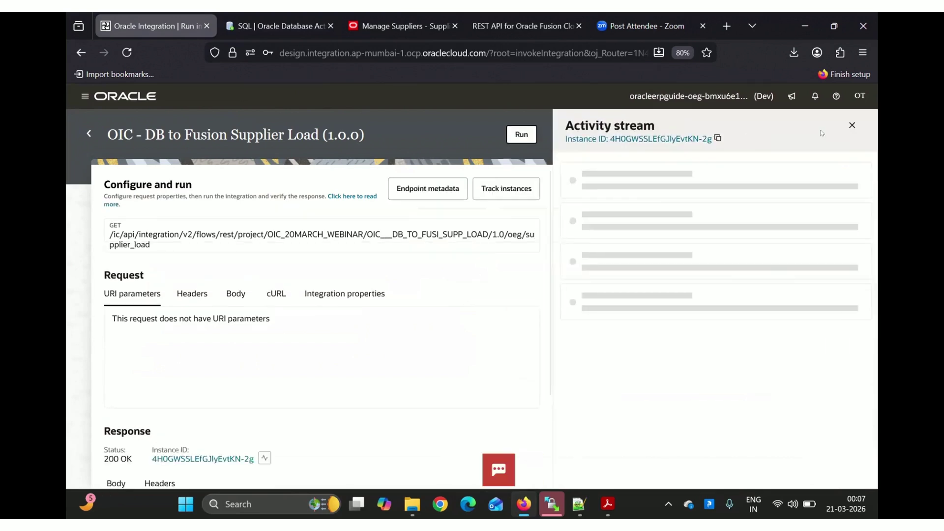
scroll(495, 300, down, 3)
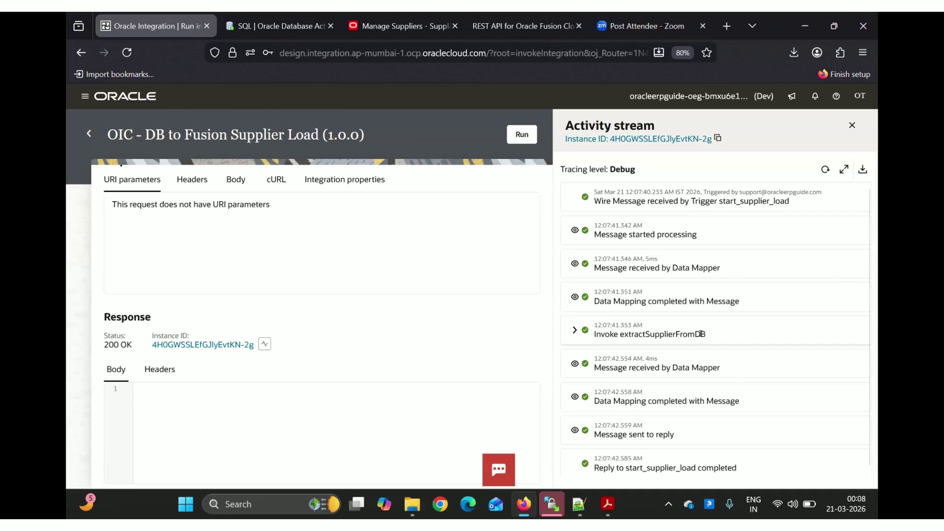
click(642, 141)
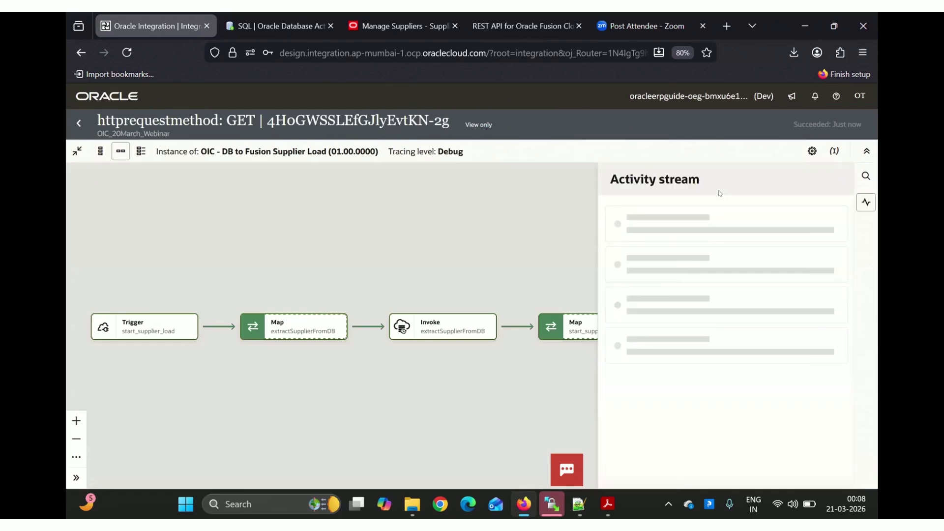
Open the extractSupplierFromDB payload showing OEG Supplier 20 March 02 in DRAFT, then the SQL worksheet
drag(444, 363, 368, 369)
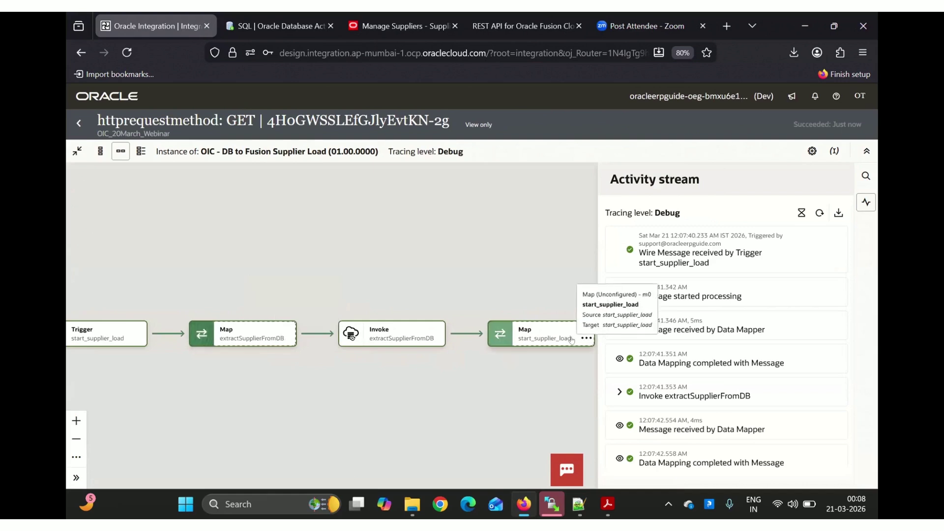
drag(506, 397, 437, 386)
click(314, 325)
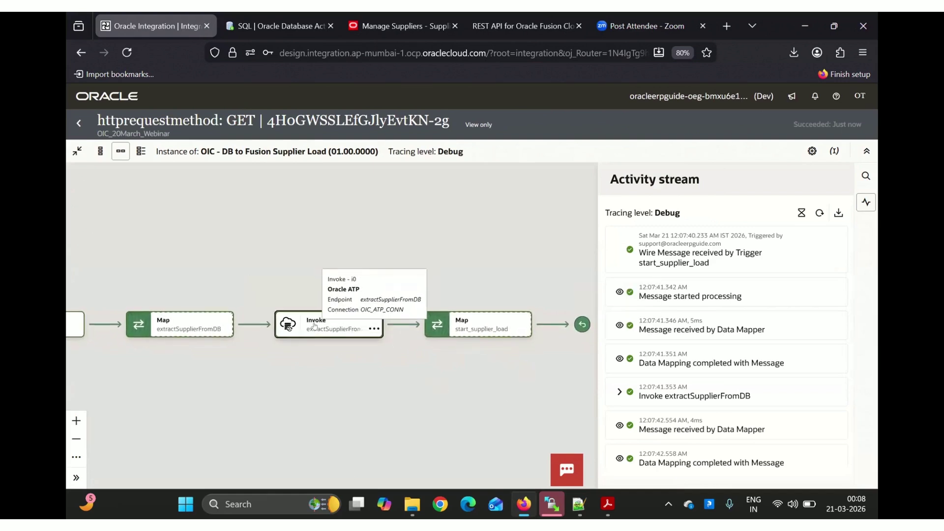
click(619, 392)
scroll(678, 399, down, 3)
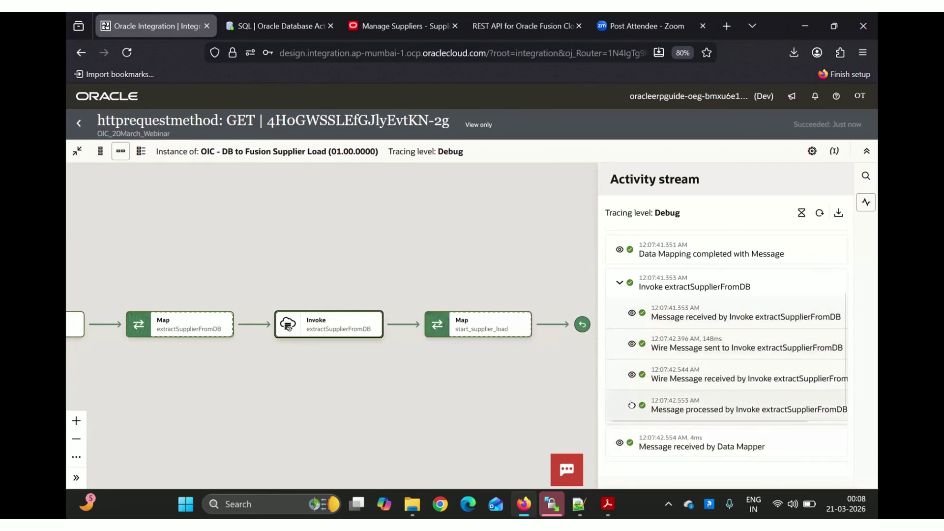
click(631, 405)
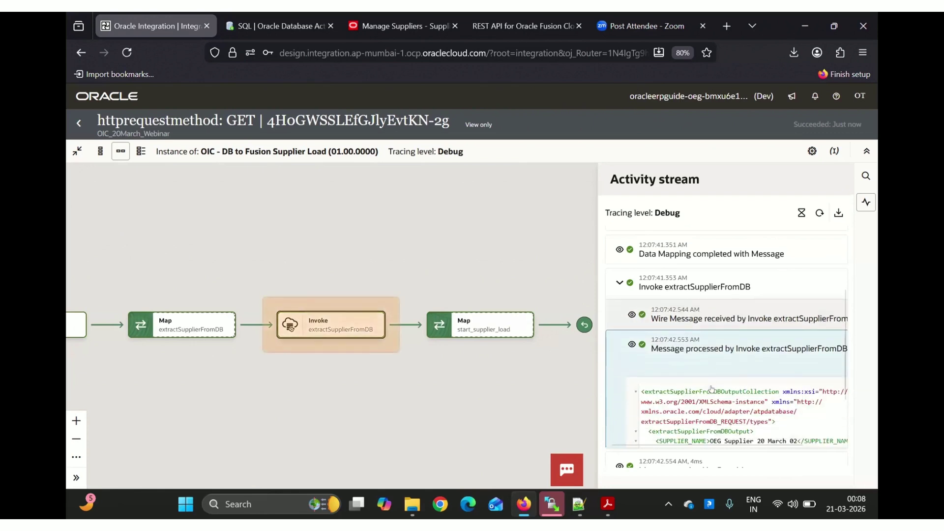
scroll(708, 383, down, 2)
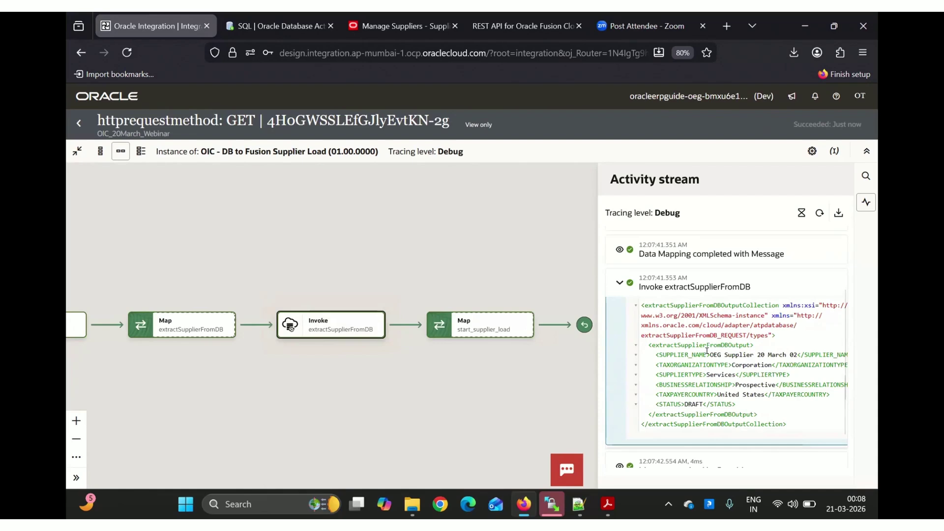
click(270, 29)
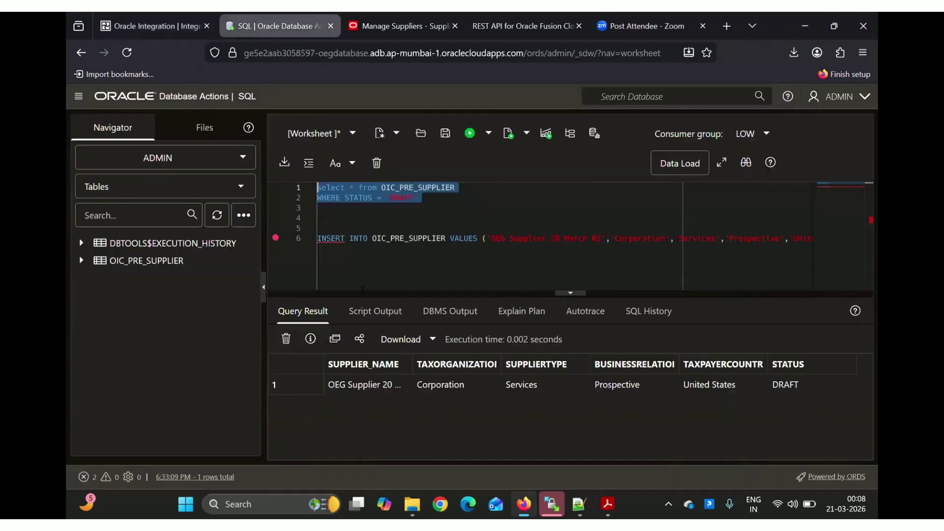
Widen SUPPLIER_NAME to show 'OEG Supplier 20 March 02' fully, then return to the instance view
drag(408, 354, 463, 354)
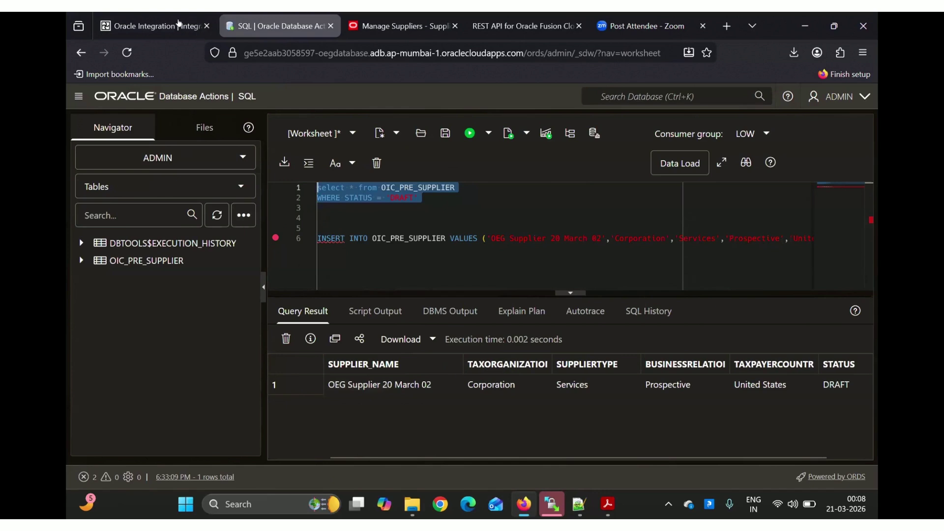
click(180, 25)
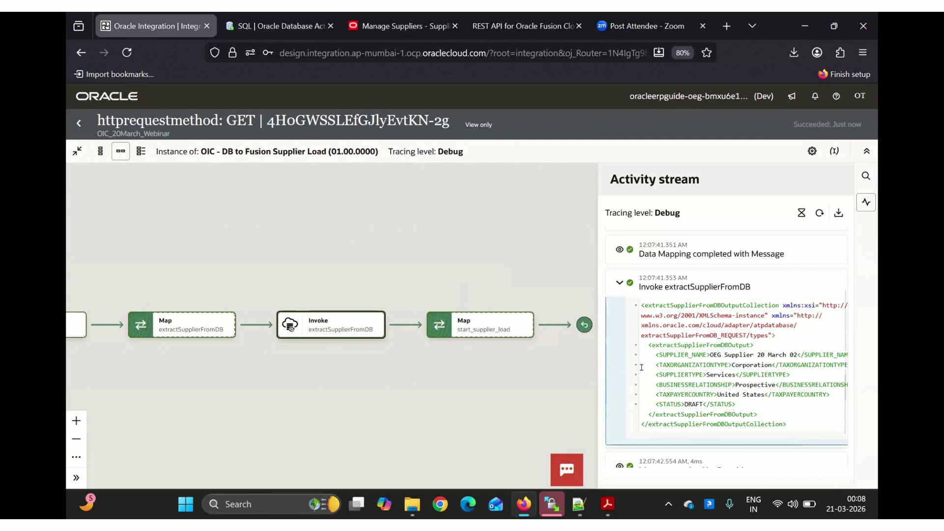
Leave the instance and run pages for the OIC_20March_Webinar project, then show the life cycle slide
click(77, 127)
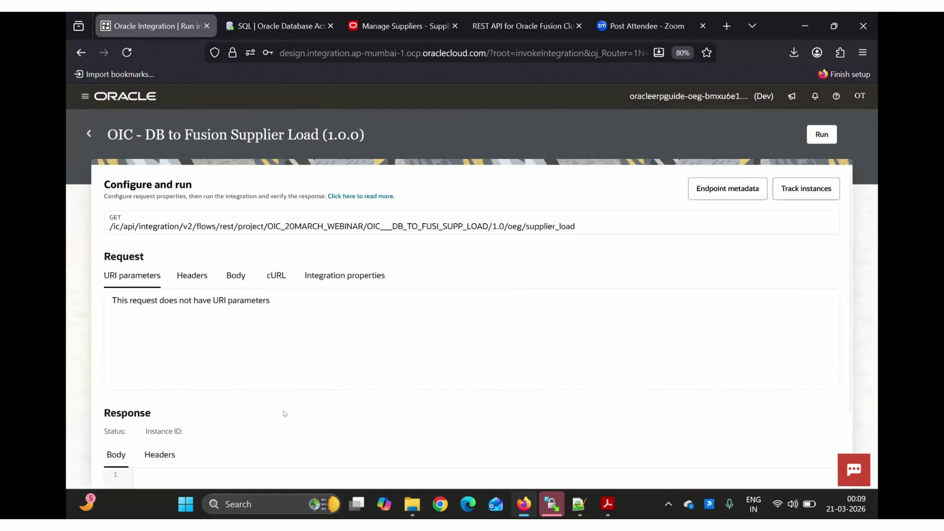
scroll(284, 413, down, 2)
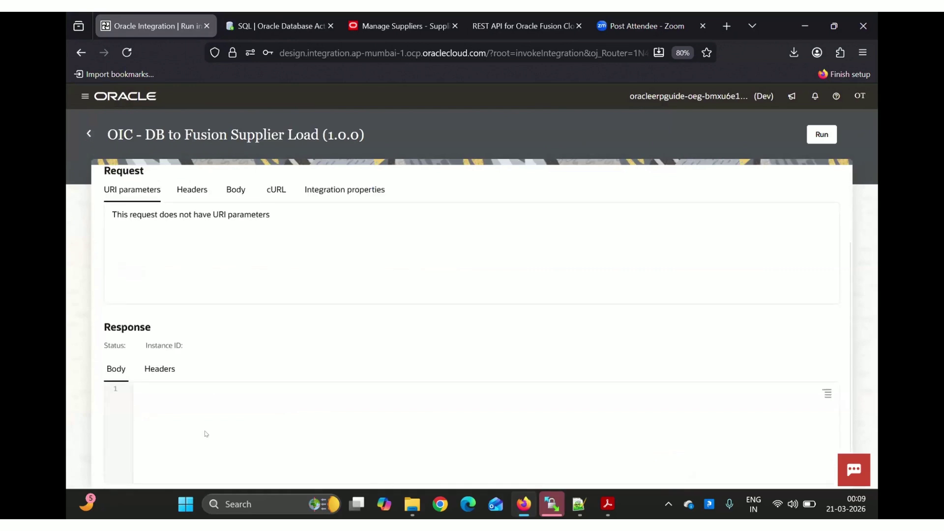
click(87, 133)
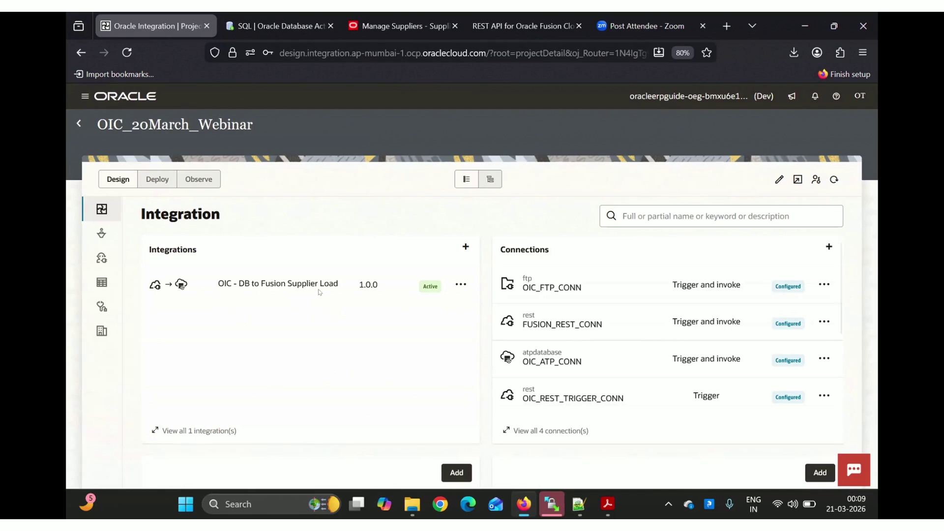
click(457, 286)
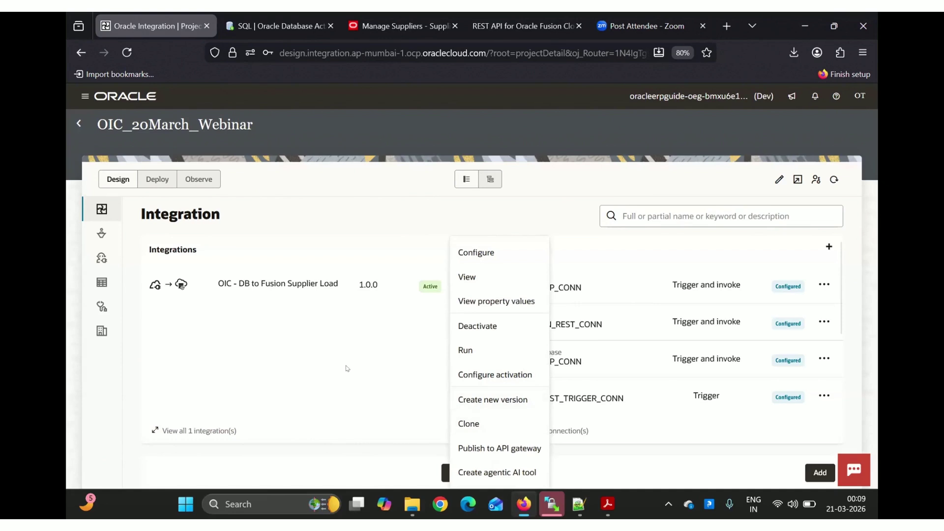
click(439, 267)
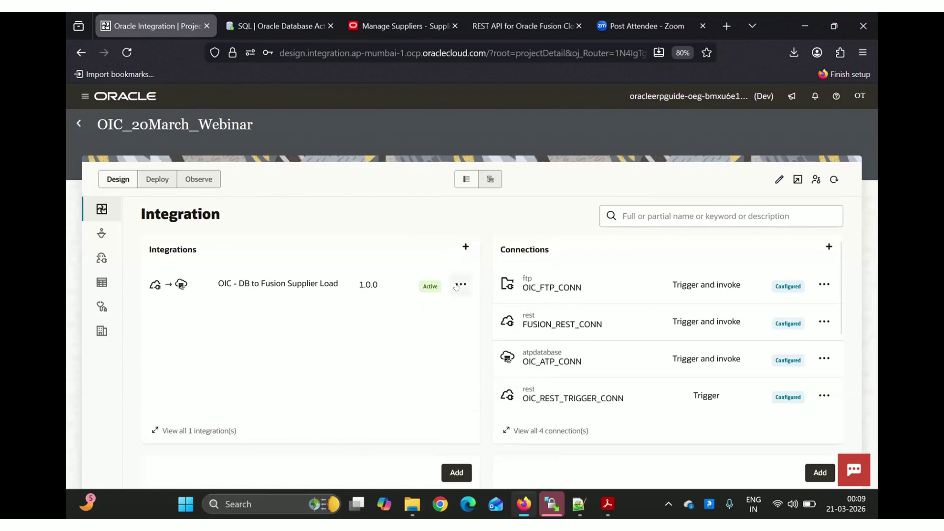
key(alt+Tab)
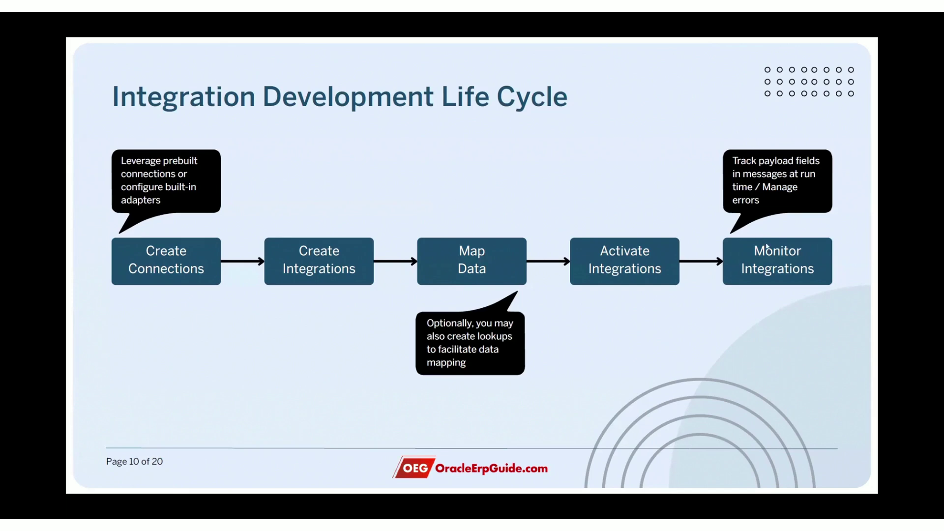
Switch from the life cycle slide back to the Oracle Integration project page
key(alt+Tab)
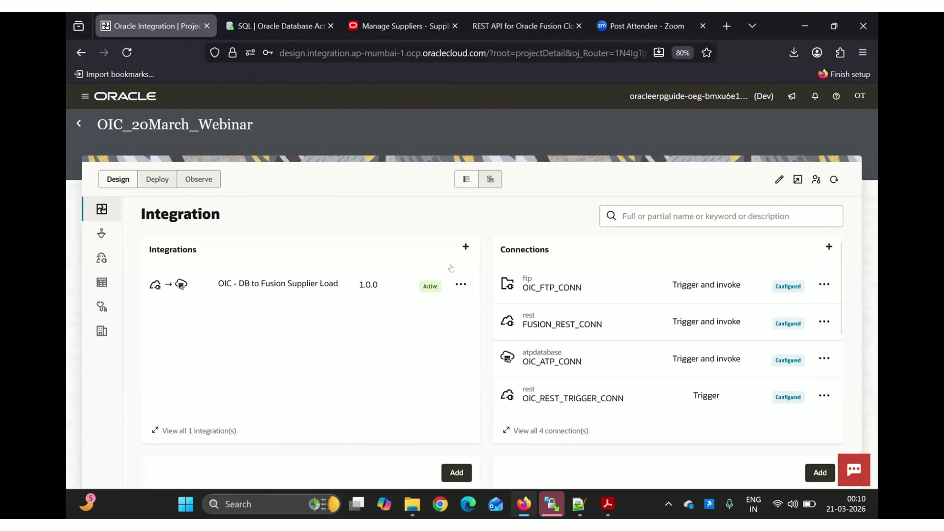
Deactivate OIC - DB to Fusion Supplier Load and open its flow in the editor
click(461, 284)
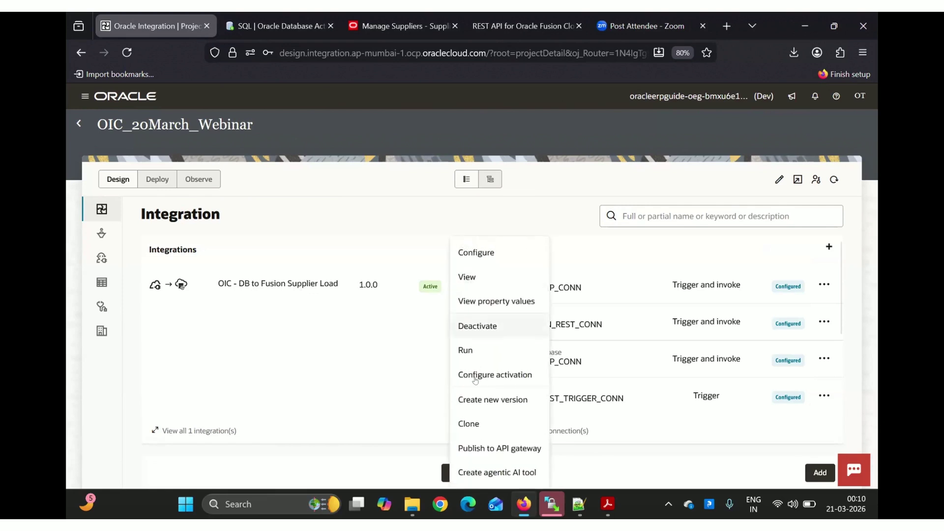
click(474, 319)
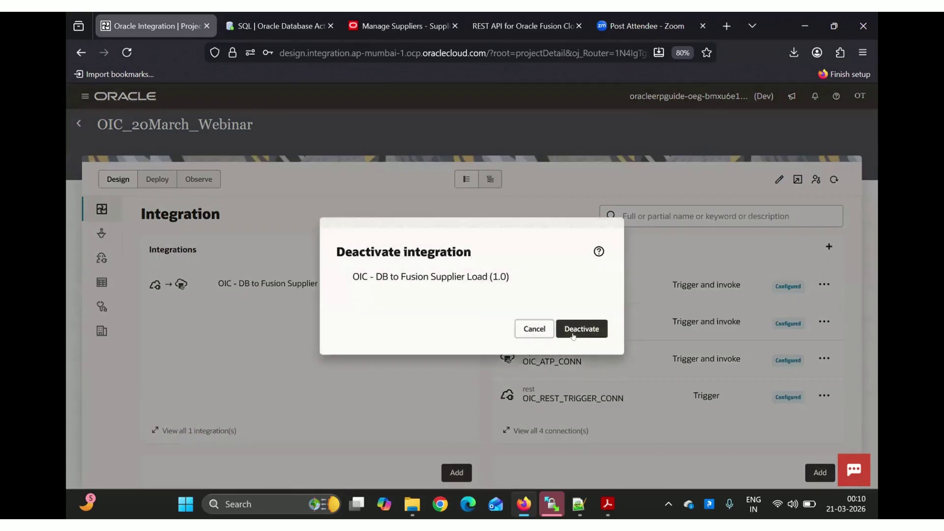
click(597, 335)
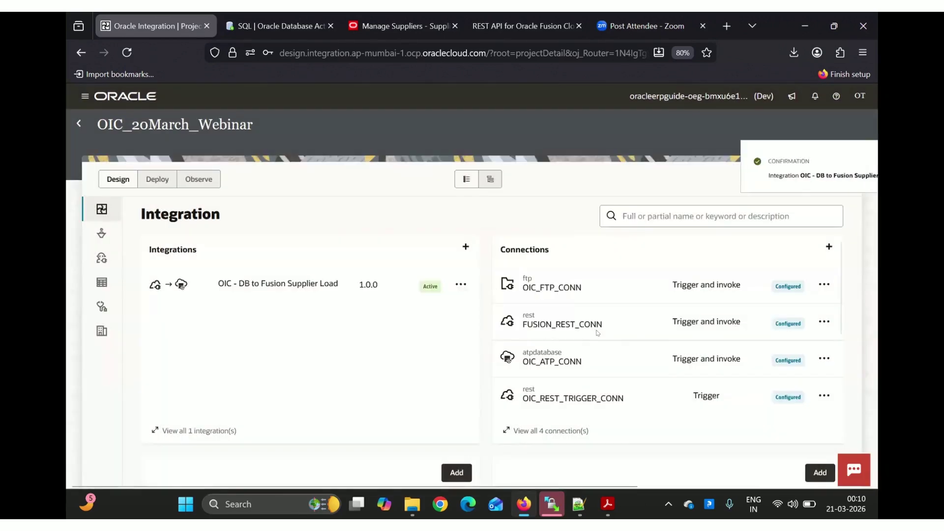
click(856, 162)
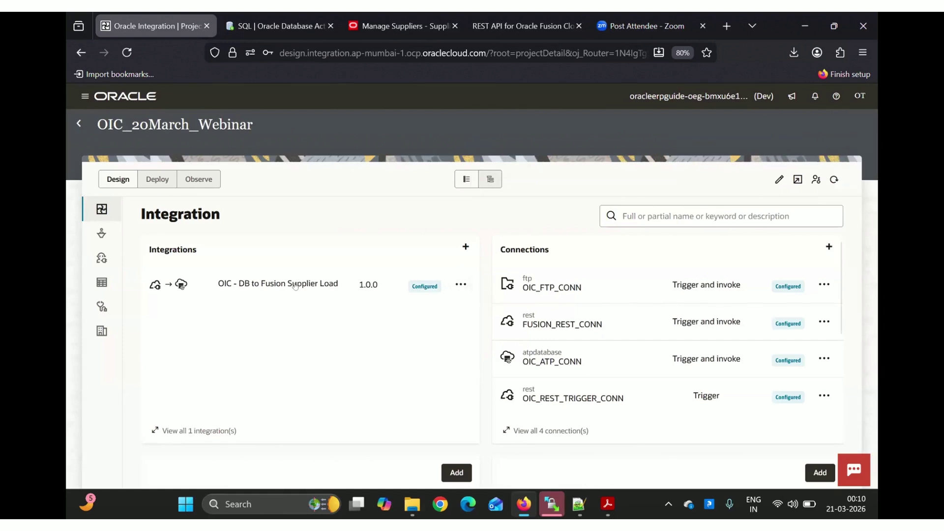
click(295, 286)
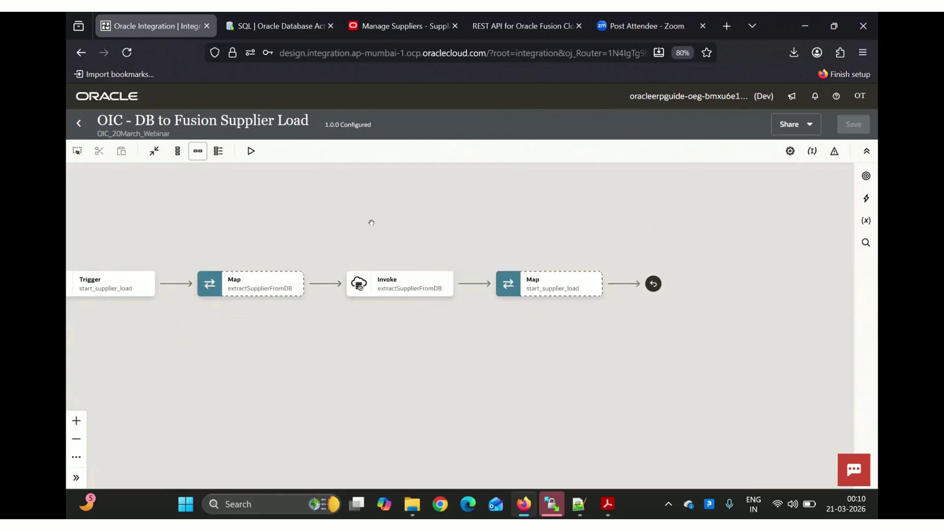
Insert an OIC_FTP_CONN invoke after the extractSupplierFromDB invoke
mouse_move(408, 289)
click(473, 284)
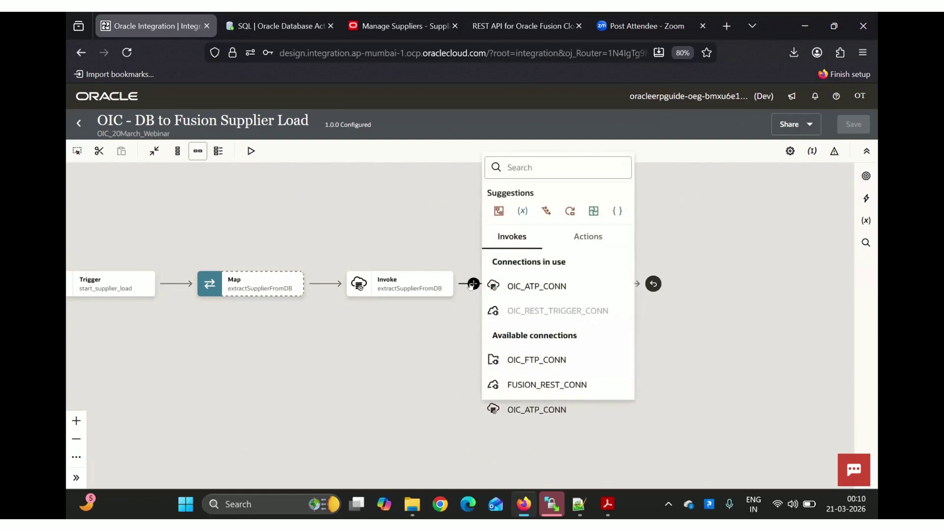
click(555, 360)
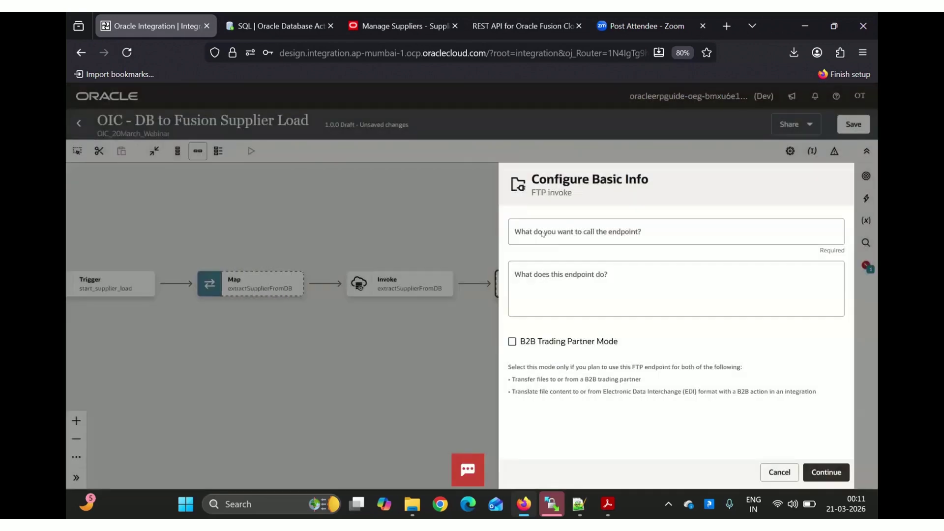
Name the FTP invoke endpoint writeSupplierToFTP and advance to the Configure Operations step
click(542, 234)
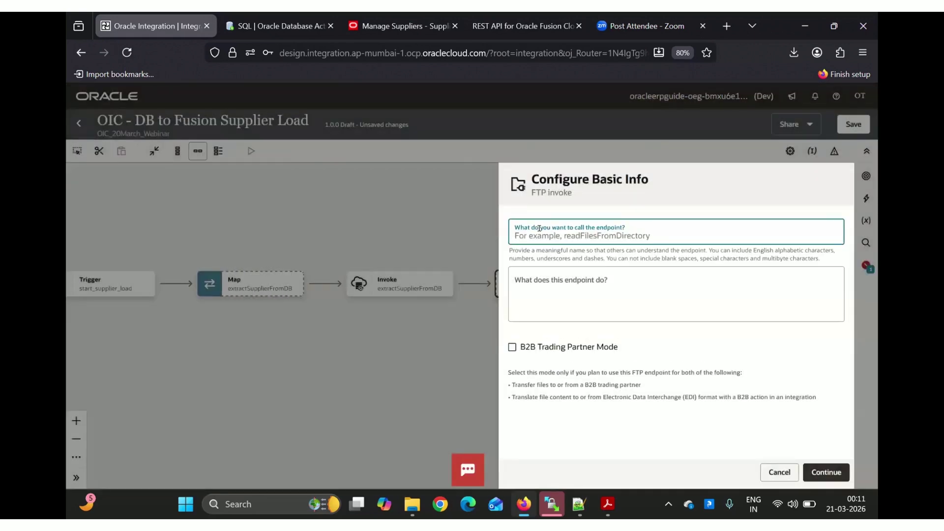
text(wri)
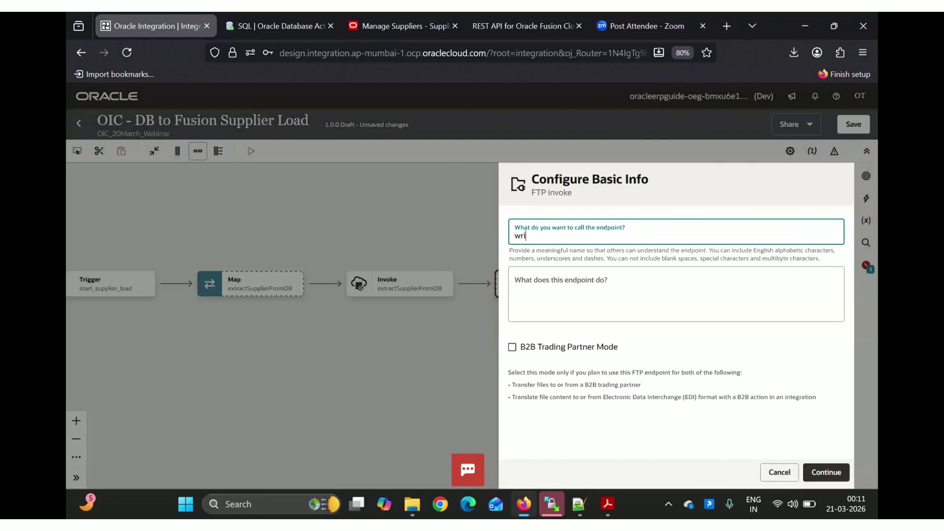
text(teFTP_File)
key(BackSpace)
key(BackSpace)
key(BackSpace)
key(BackSpace)
key(BackSpace)
key(BackSpace)
key(BackSpace)
key(BackSpace)
text(SupplierToFTP)
click(820, 473)
click(819, 473)
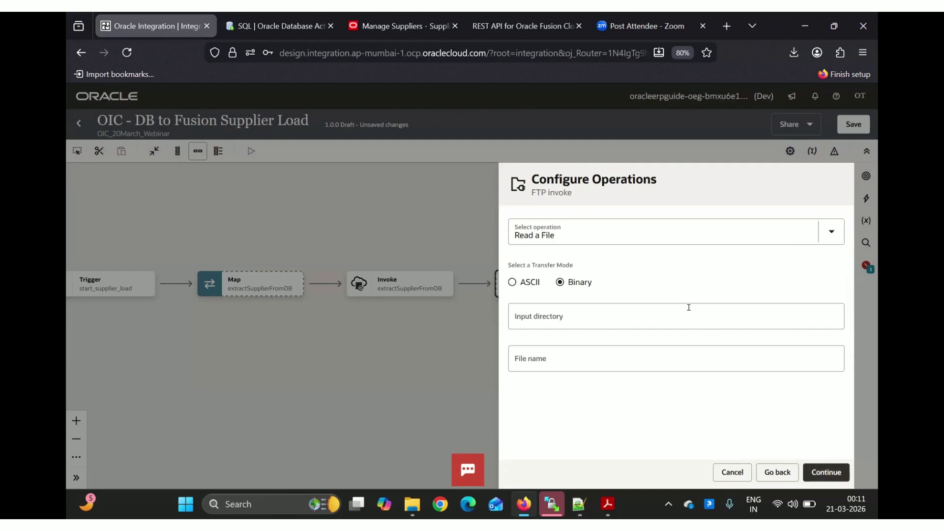
Change the FTP operation from Read a File to Write File, then switch to WinSCP
click(414, 504)
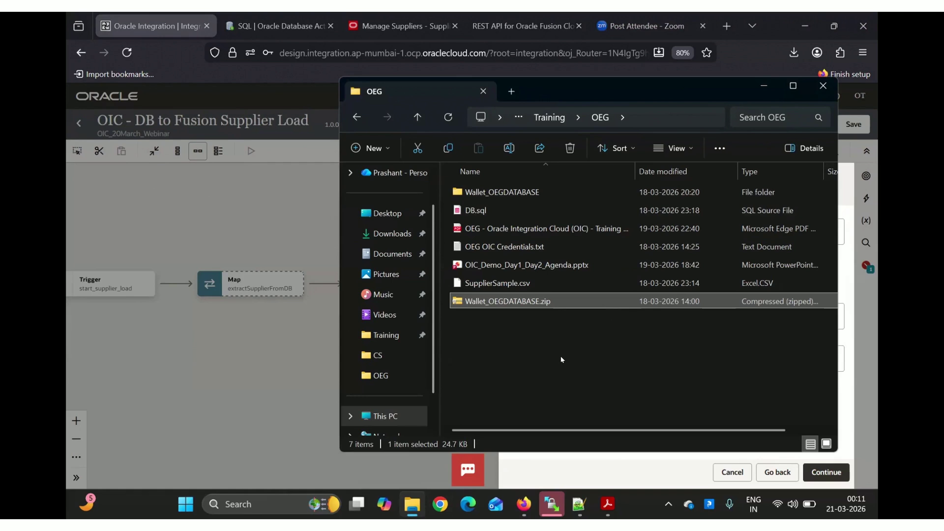
key(alt+Tab)
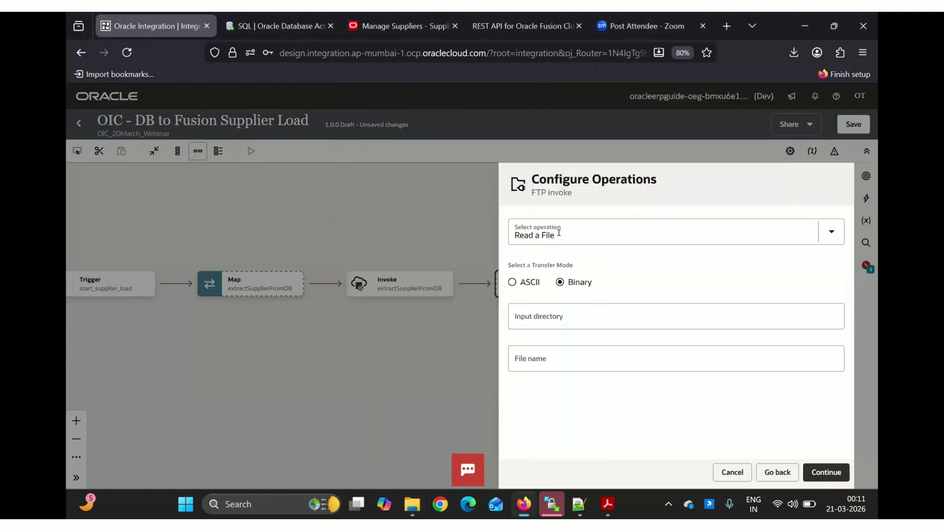
click(558, 233)
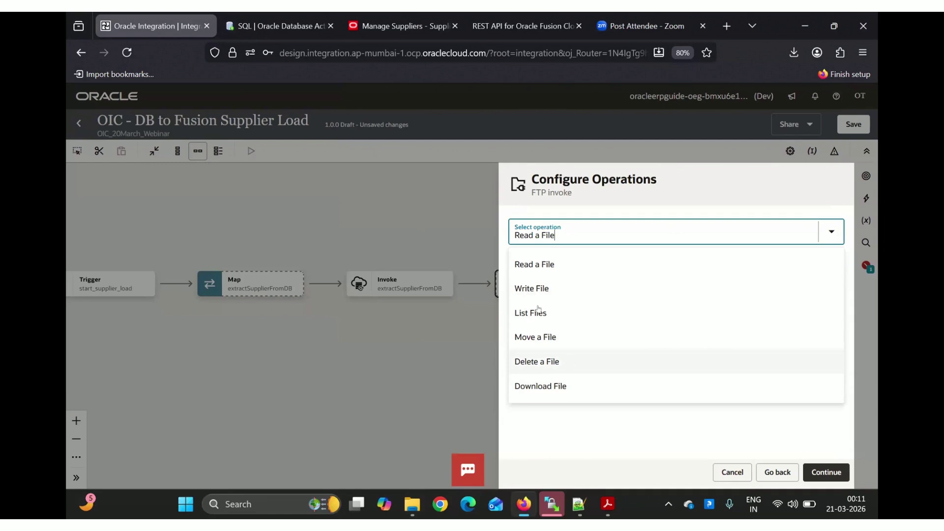
click(529, 288)
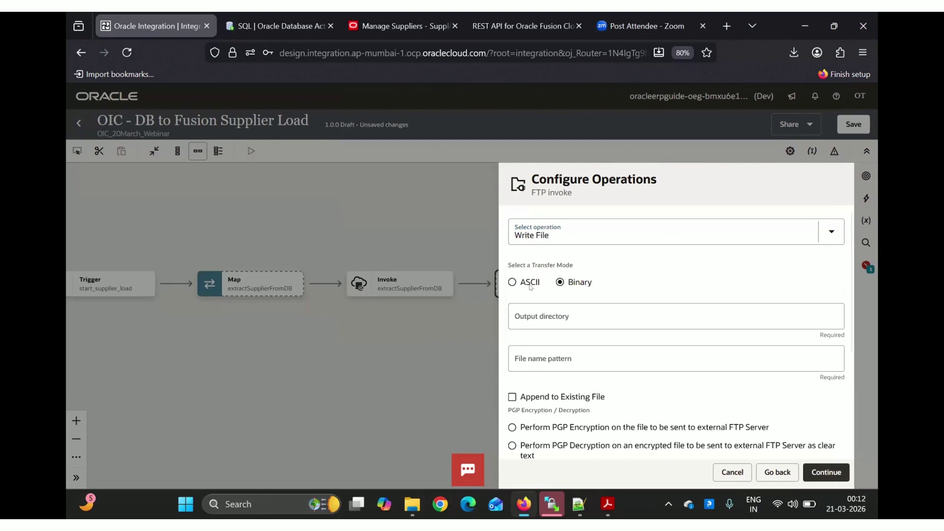
click(544, 326)
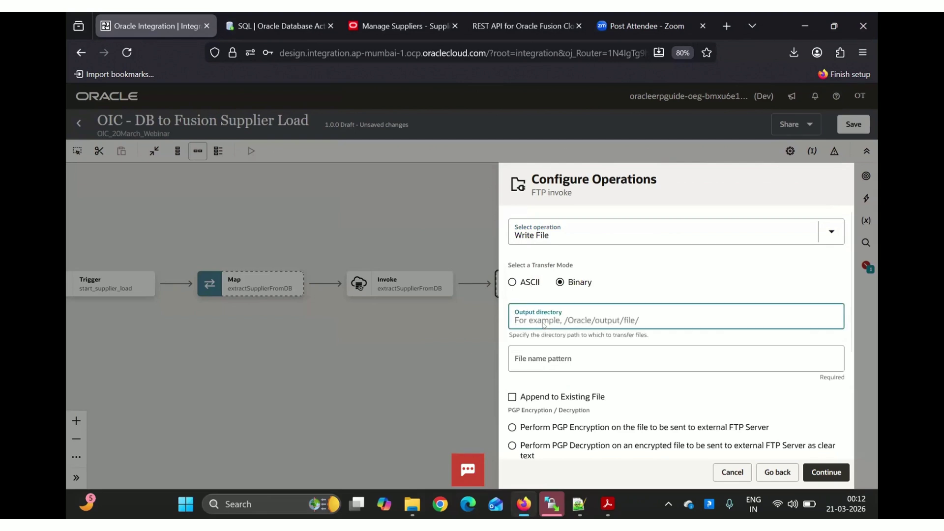
click(539, 358)
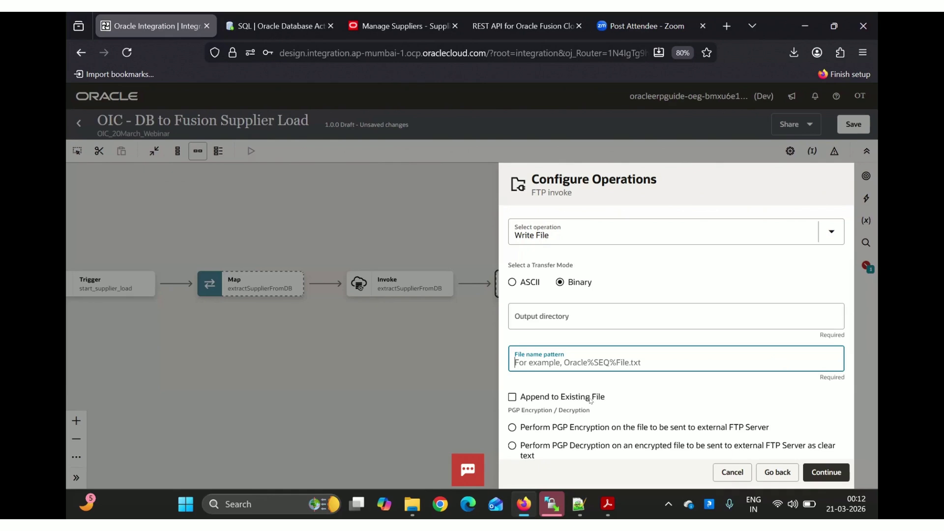
click(519, 314)
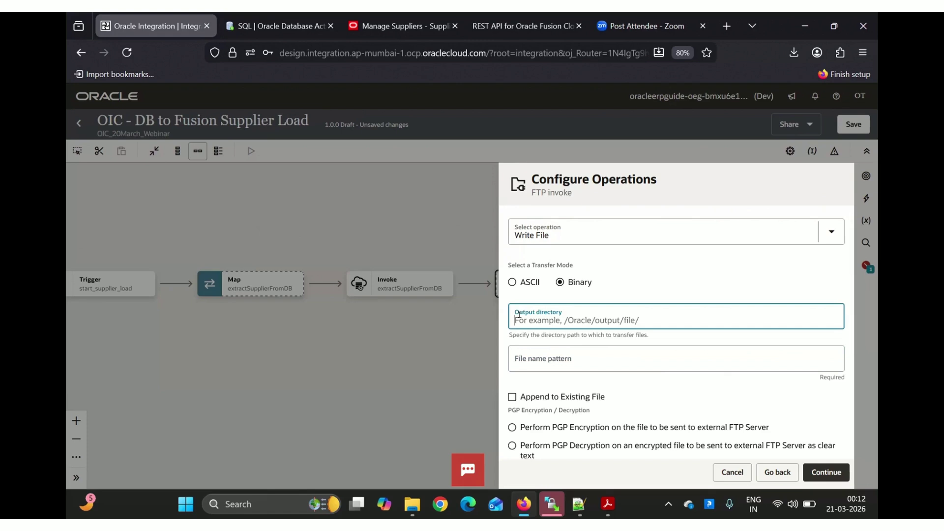
key(alt+Tab)
key(alt+Tab)
key(alt+Tab)
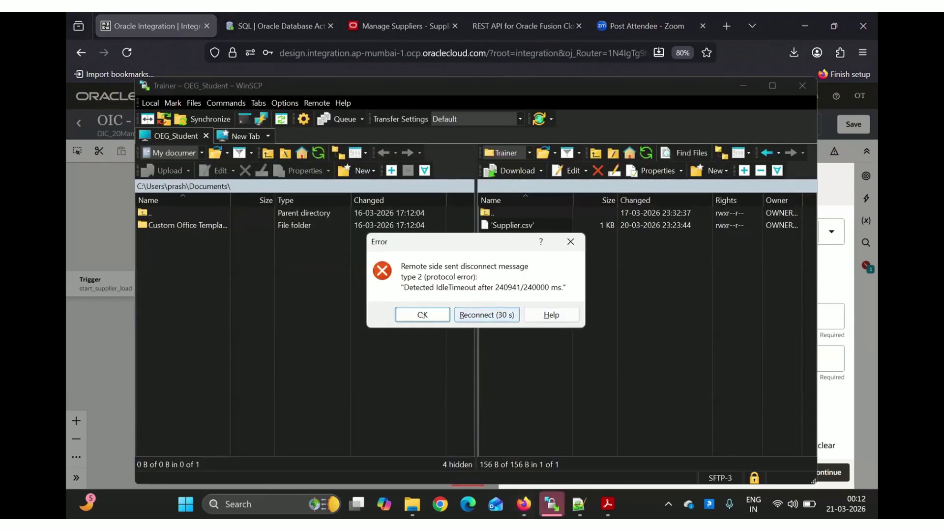
Reconnect the dropped WinSCP session and copy the remote /OIC/Trainer/ folder path
click(422, 314)
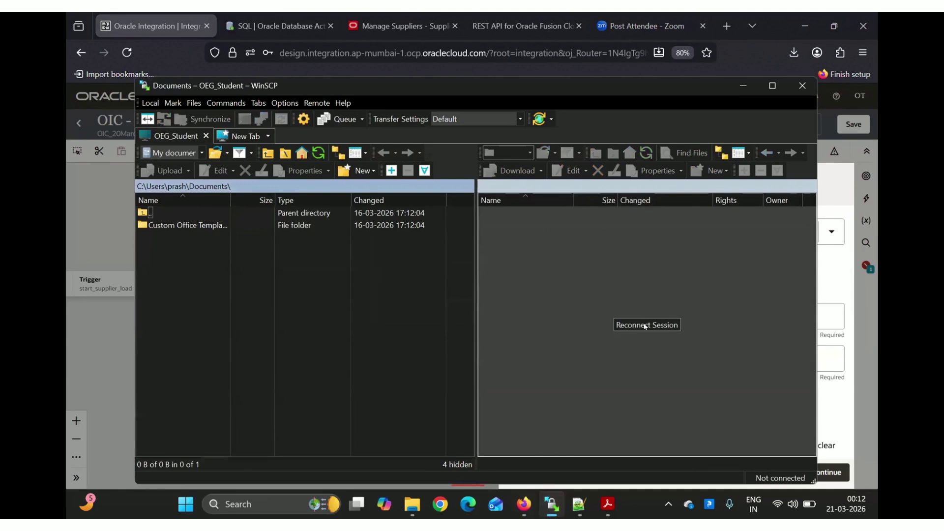
click(645, 326)
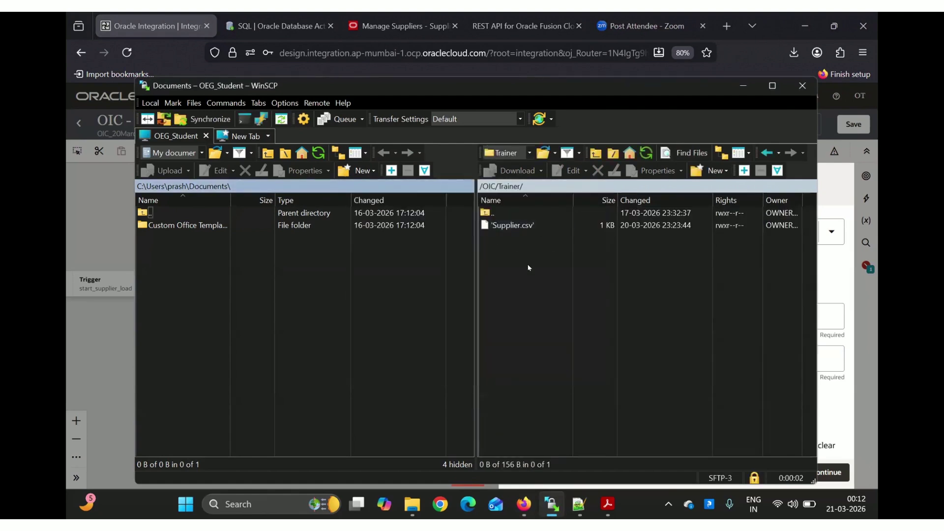
click(541, 293)
right_click(542, 292)
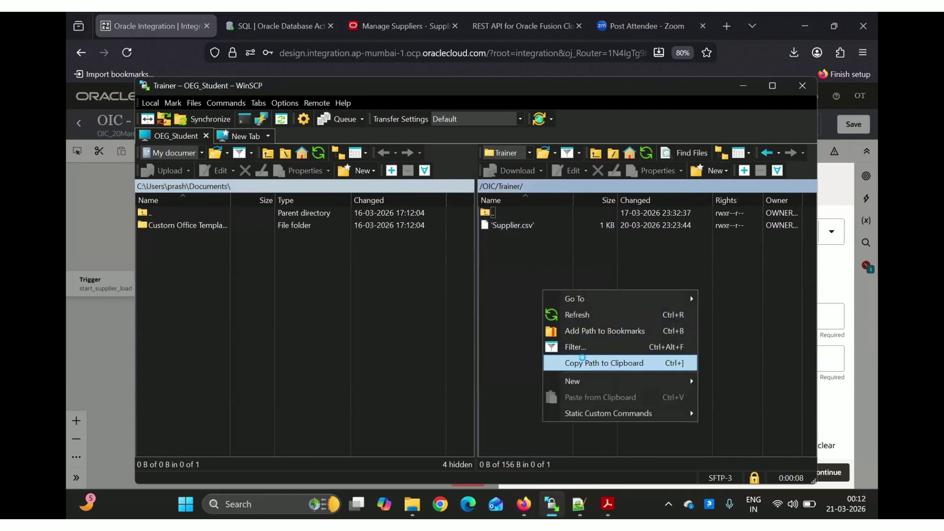
click(589, 364)
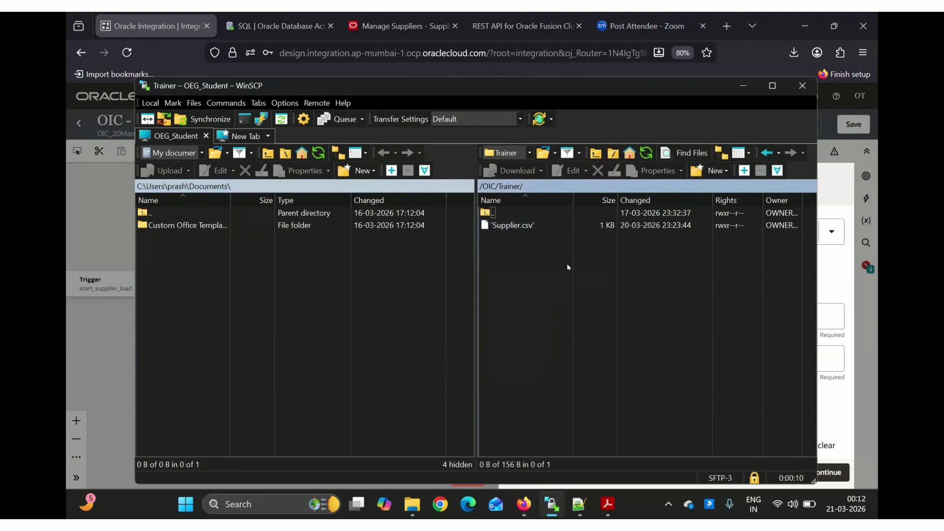
key(alt+Tab)
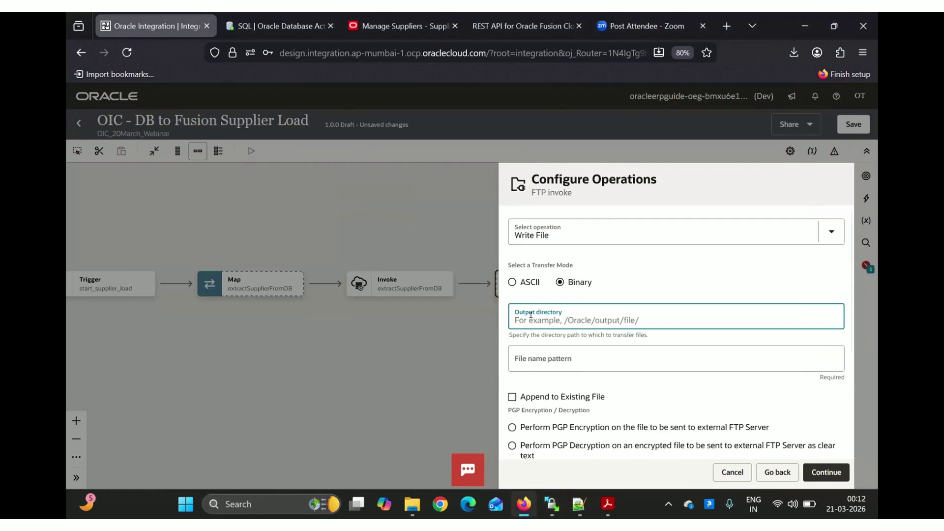
Set output directory /OIC/Trainer and file name pattern Supplier_20Mar.csv, then continue
key(ctrl+v)
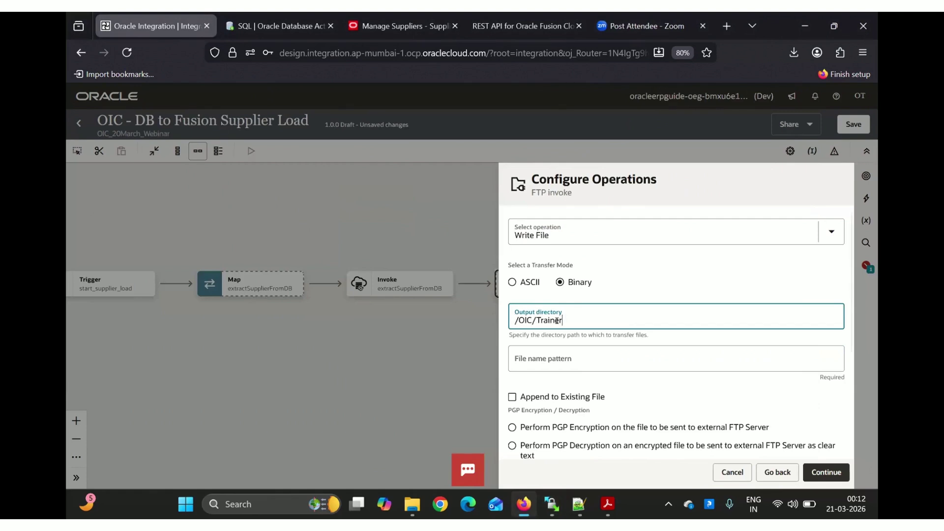
click(550, 358)
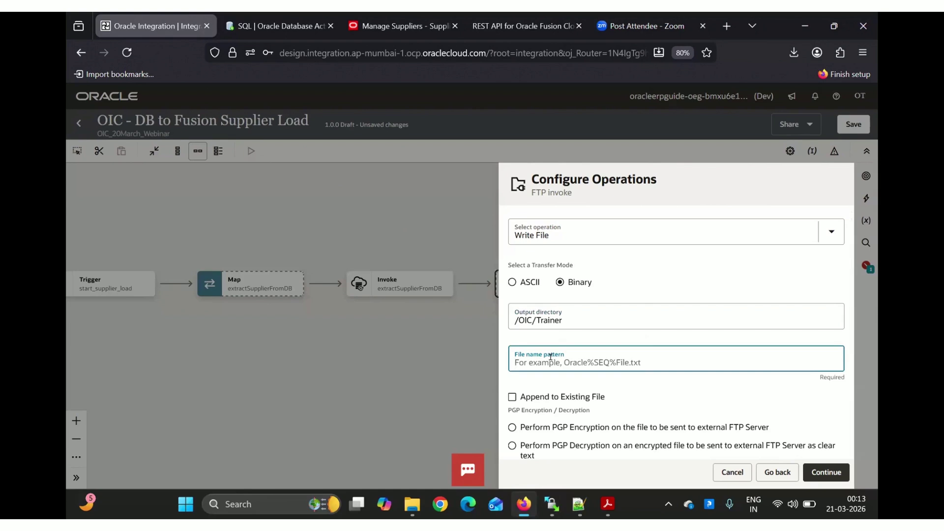
text(Su)
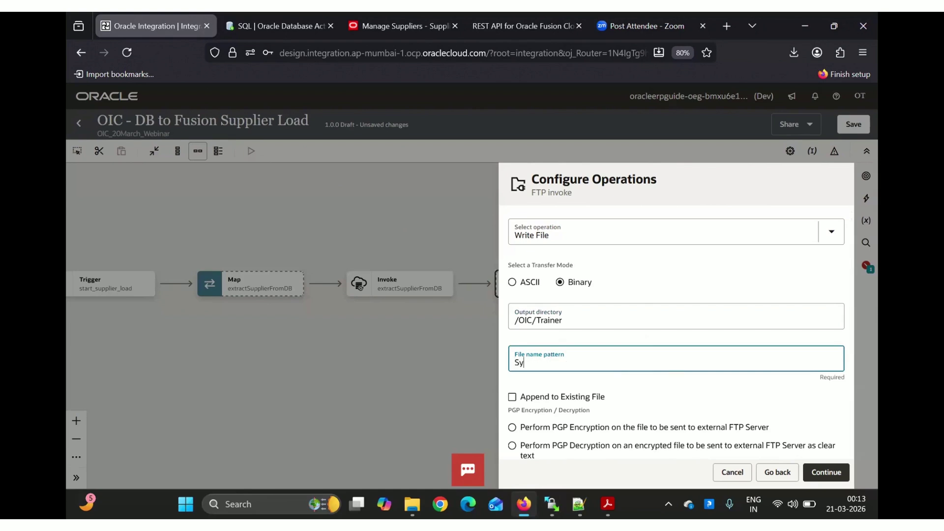
text(pplier_20Mar.csv)
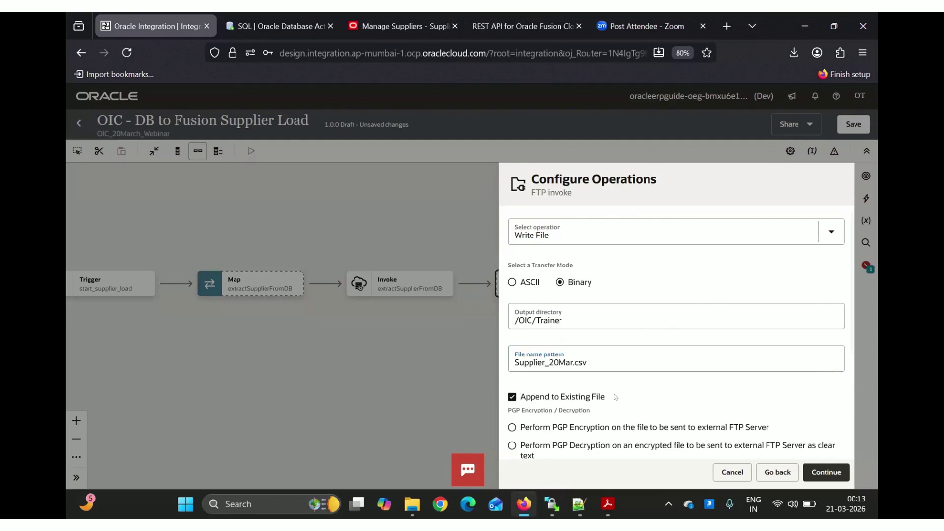
click(816, 472)
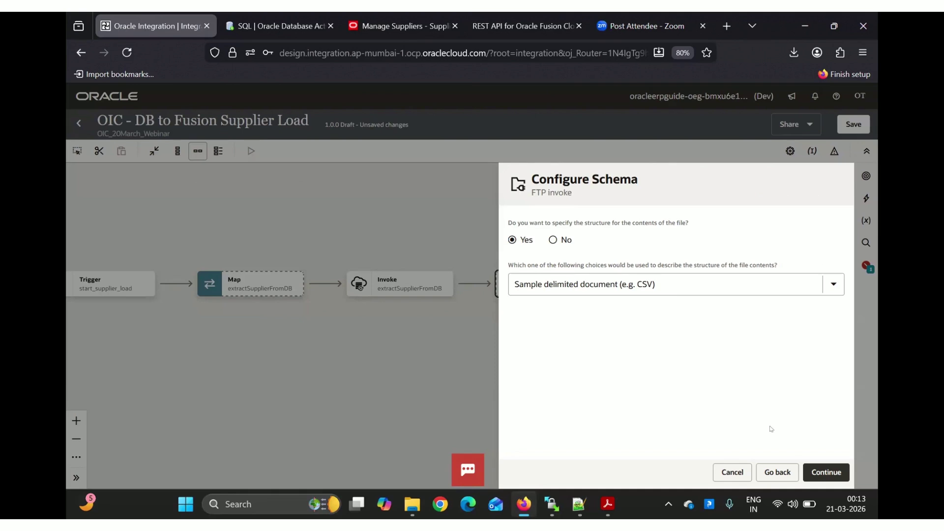
Open SupplierSample.csv from the OEG training folder in Notepad++ for editing
click(823, 473)
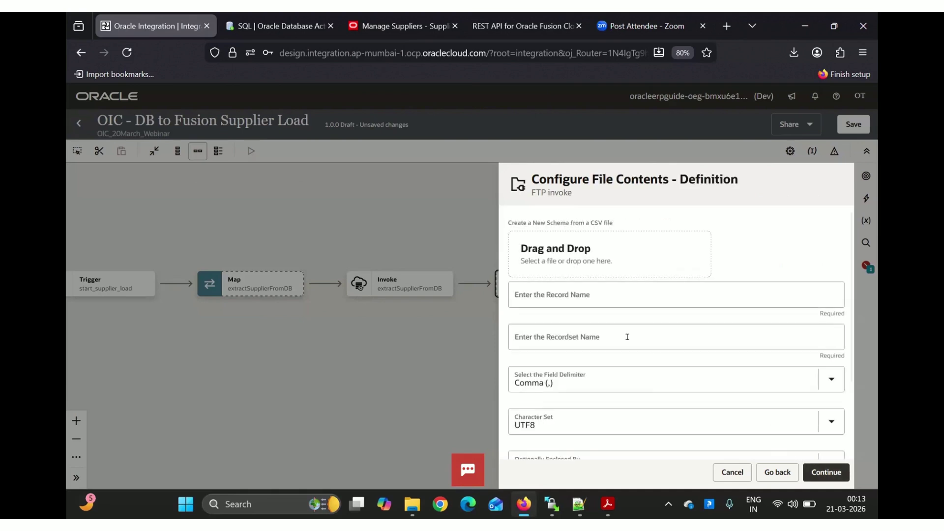
key(alt+Tab)
key(Tab)
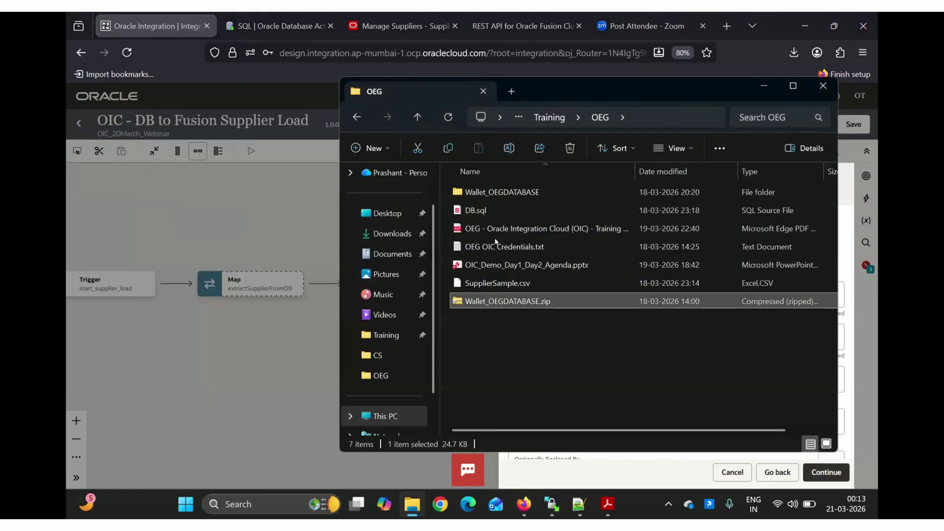
click(495, 285)
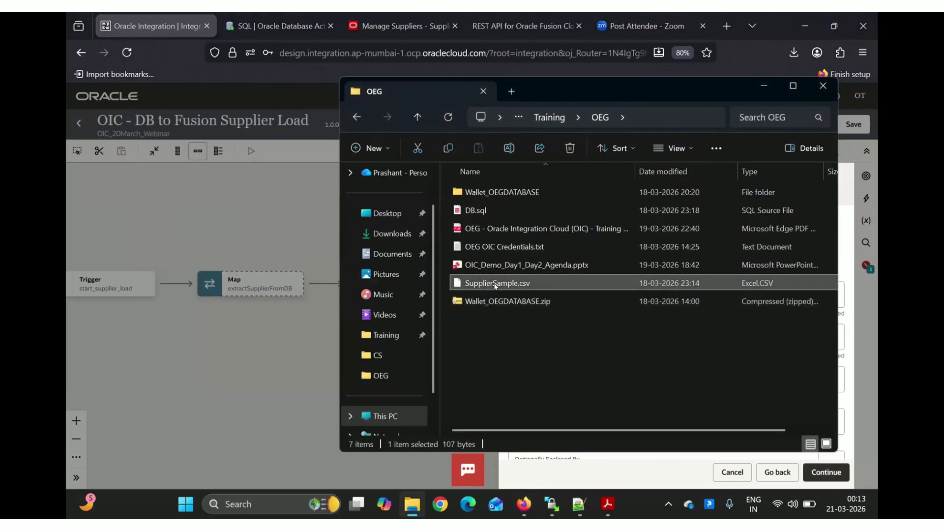
right_click(495, 285)
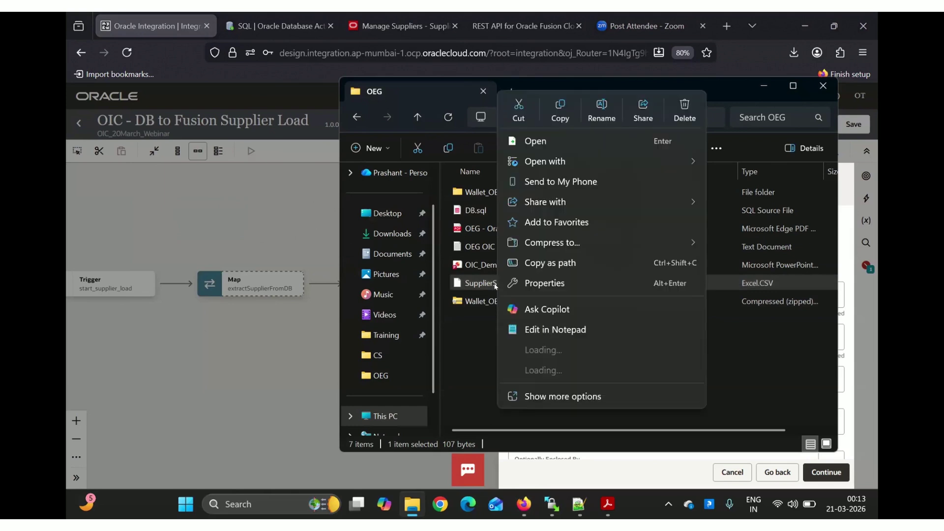
click(482, 285)
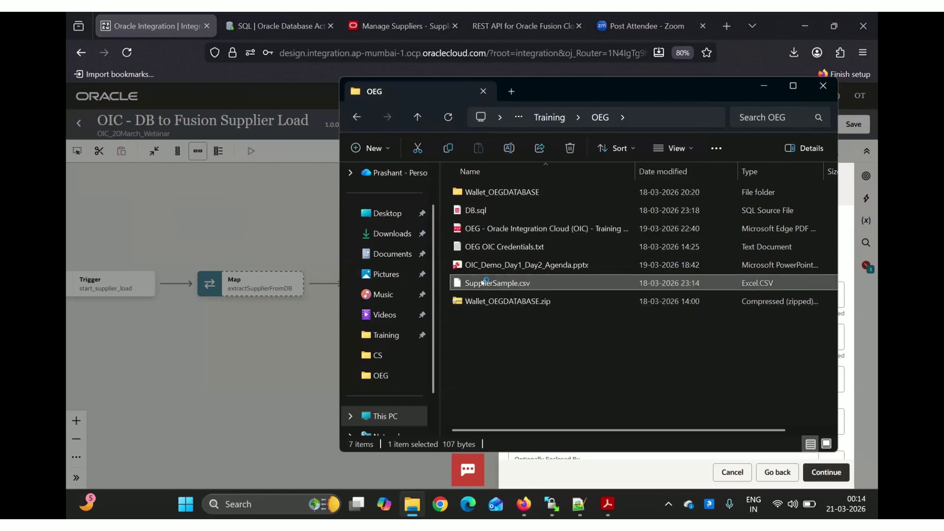
double_click(482, 284)
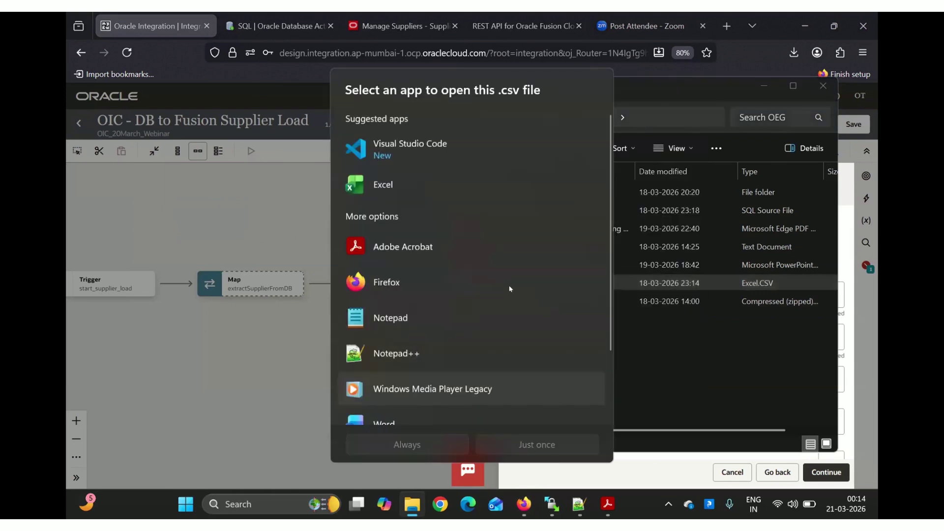
click(675, 395)
click(527, 283)
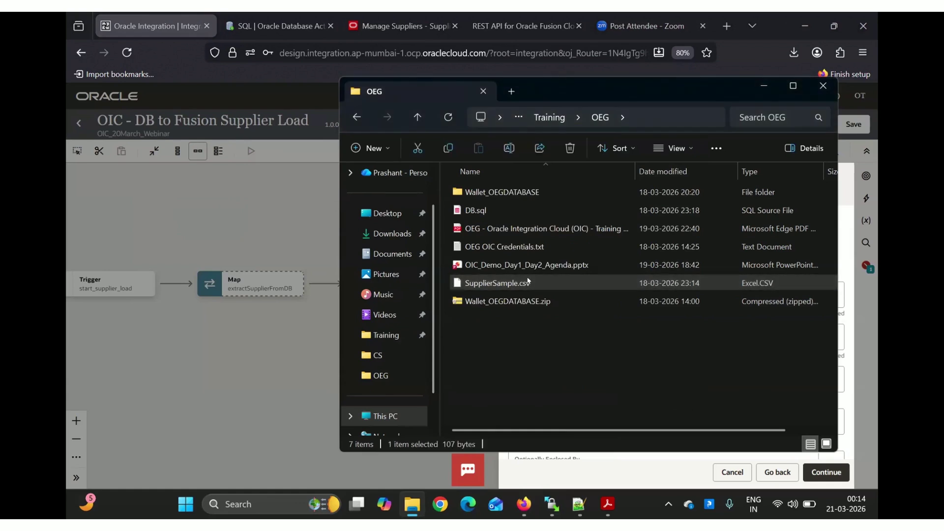
right_click(529, 283)
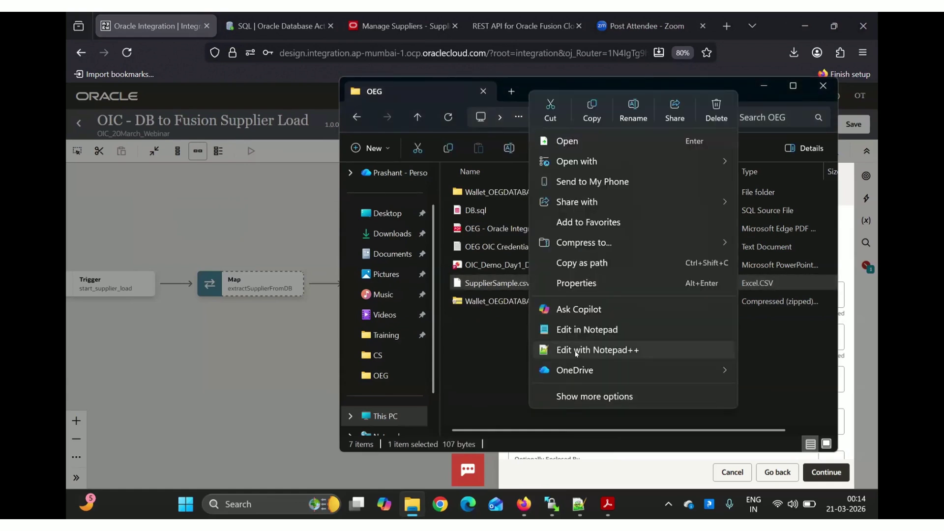
click(577, 351)
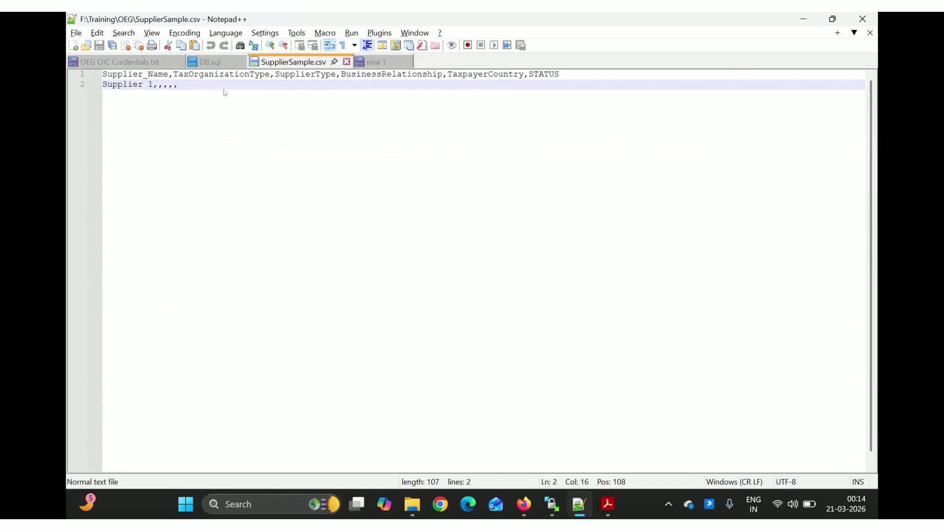
Review SupplierSample.csv's six-column supplier header and Supplier 1 row, then return to the browser
key(alt+Tab)
key(alt+Tab)
key(alt+Tab)
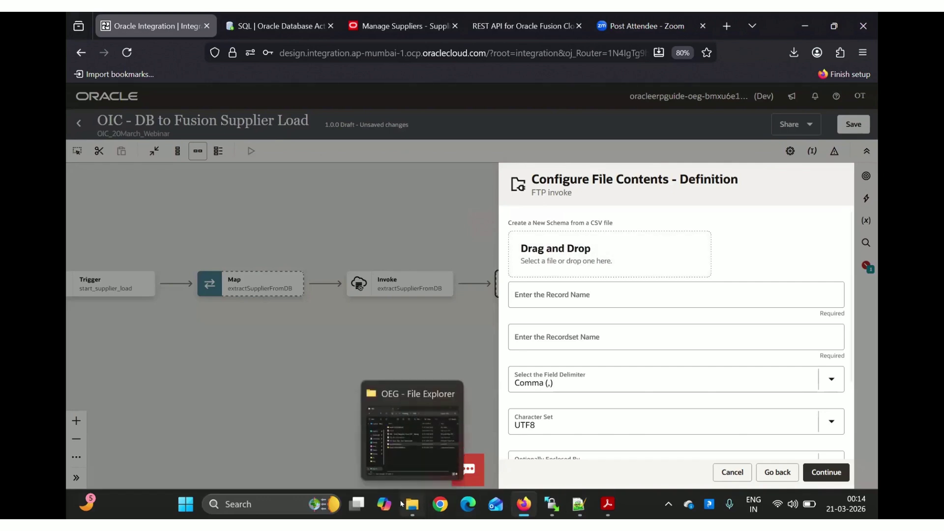
Upload SupplierSample.csv as the sample, with record name supplier and recordset name allSuppliers
click(412, 504)
drag(534, 282, 555, 261)
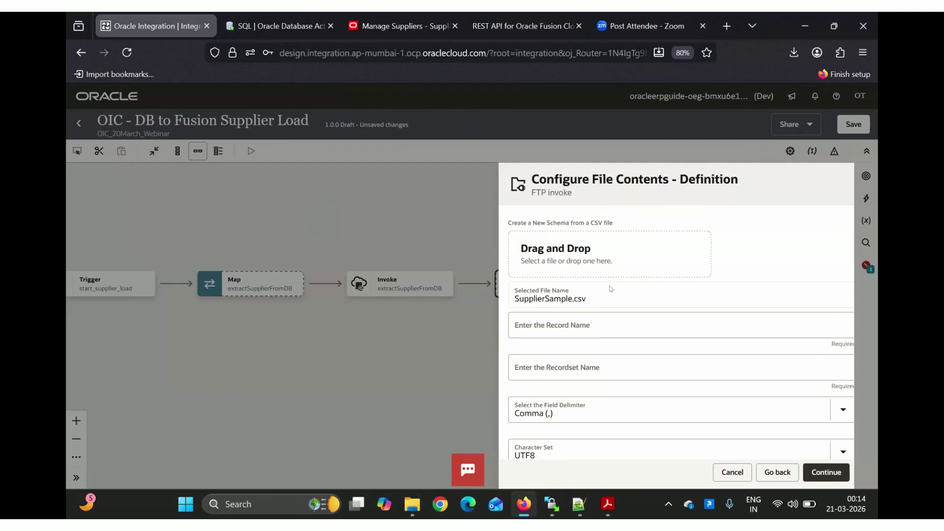
click(549, 326)
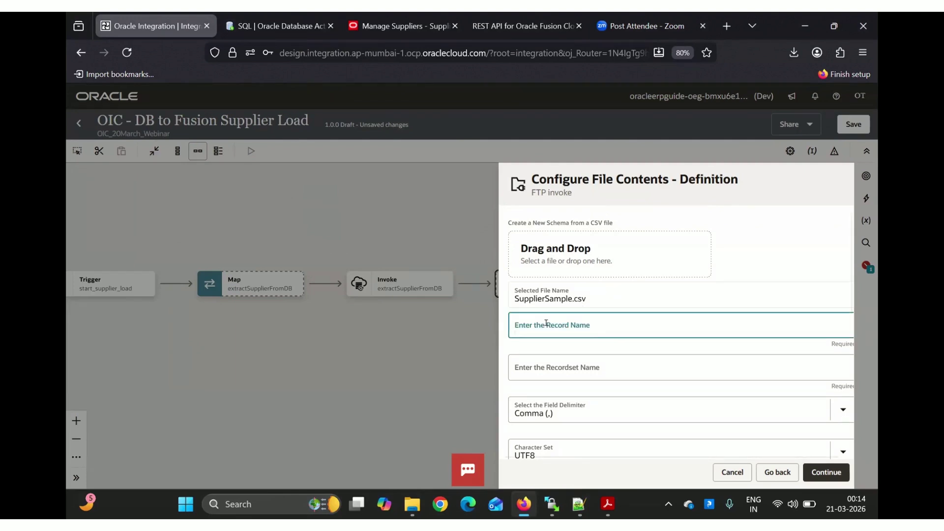
click(542, 369)
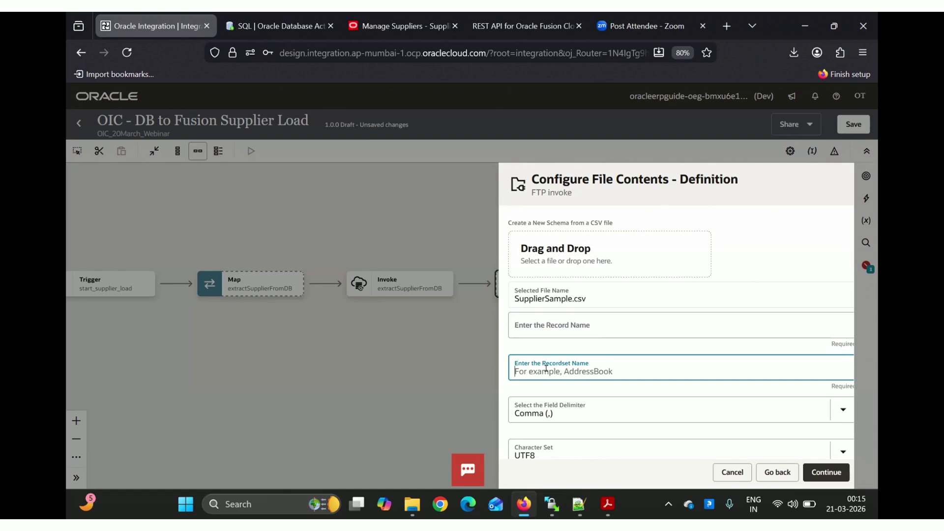
click(576, 324)
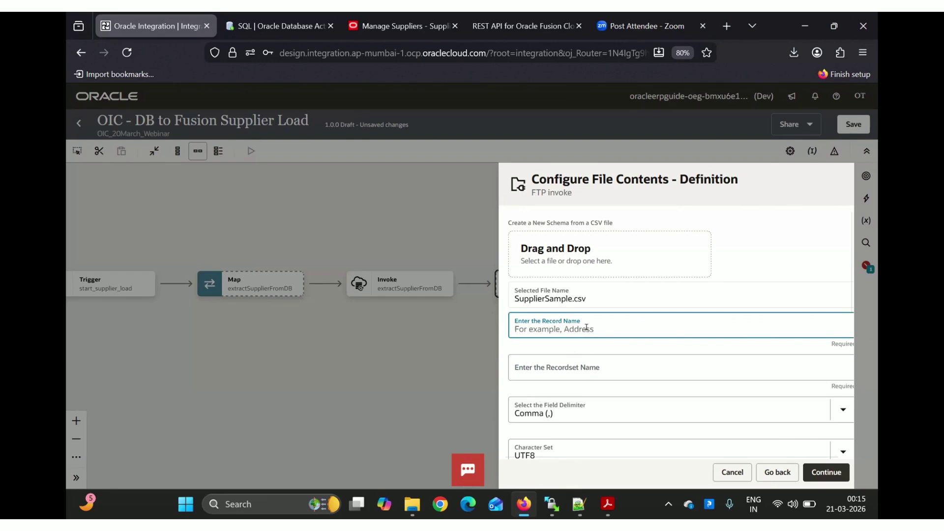
text(supplier)
click(681, 368)
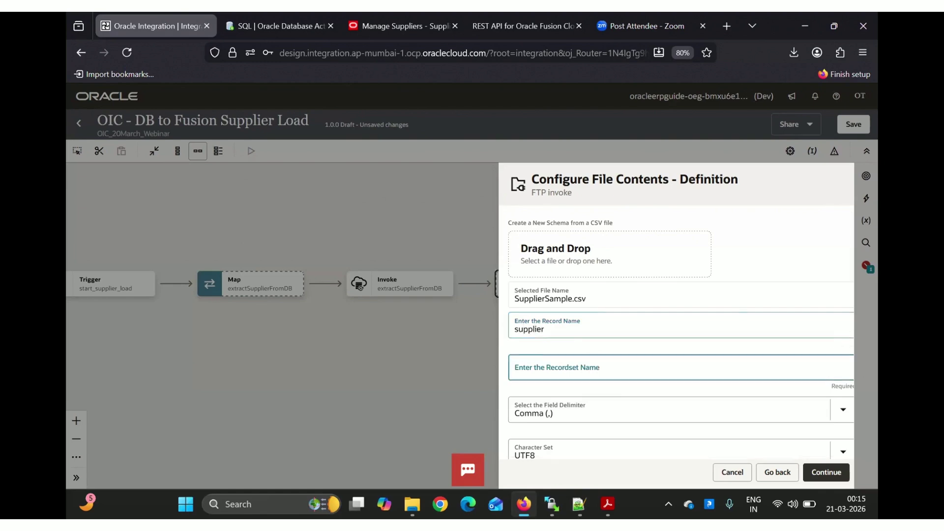
text(allS)
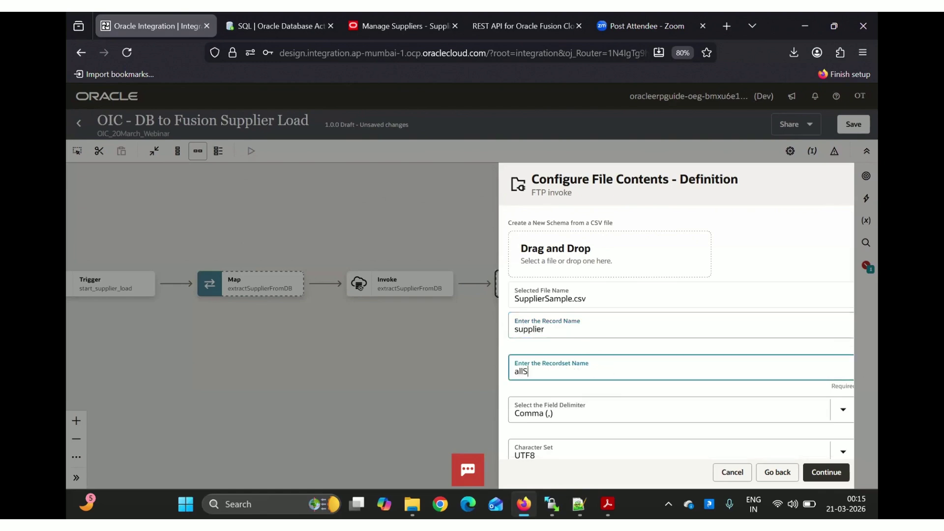
text(uppliers)
Enable column options, mark the first column Mandatory, and reach the writeSupplierToFTP Summary
scroll(689, 328, down, 3)
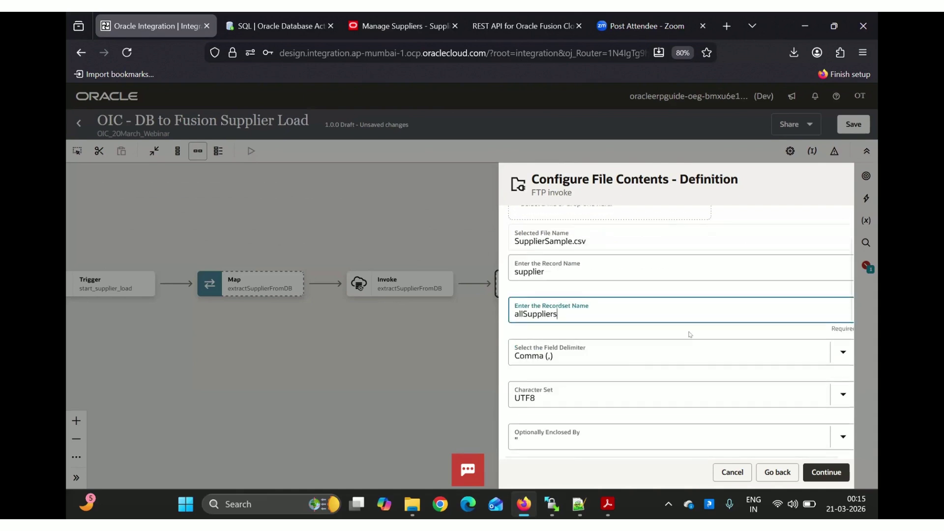
scroll(688, 334, down, 1)
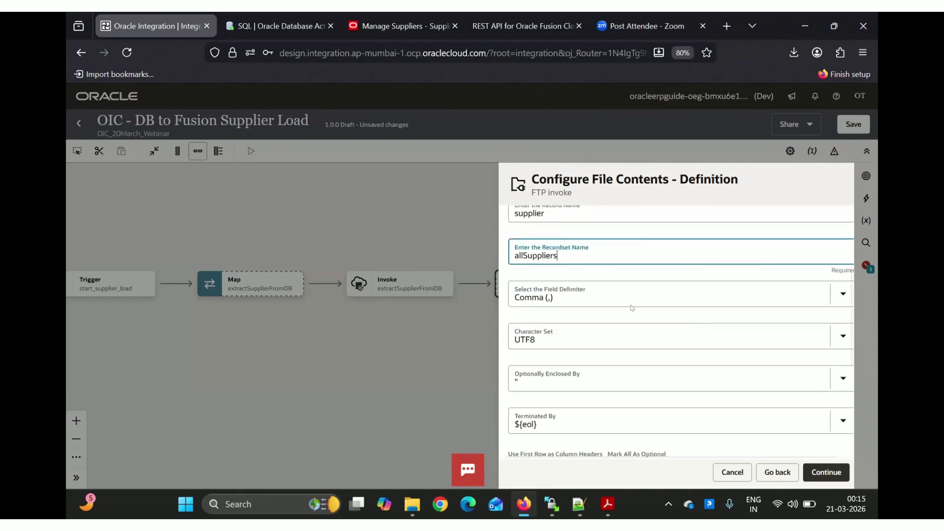
scroll(630, 307, down, 5)
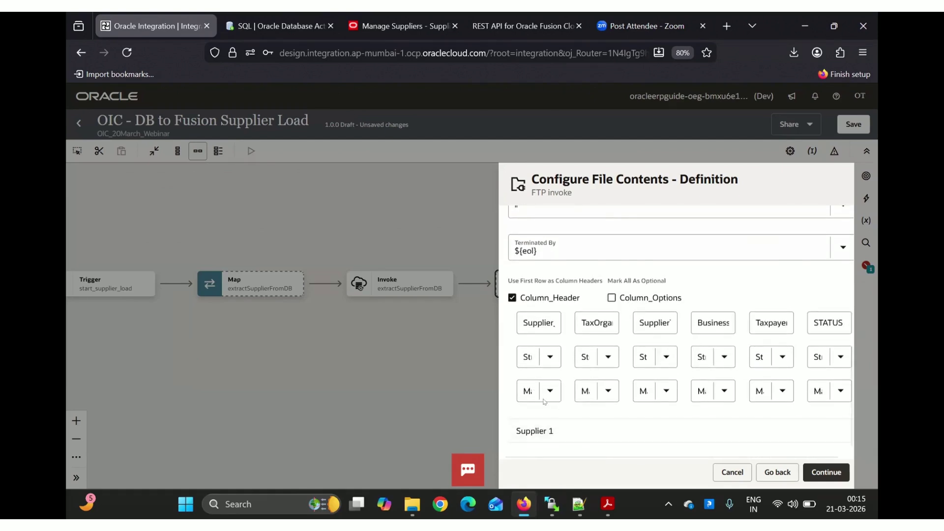
click(612, 298)
scroll(611, 298, down, 5)
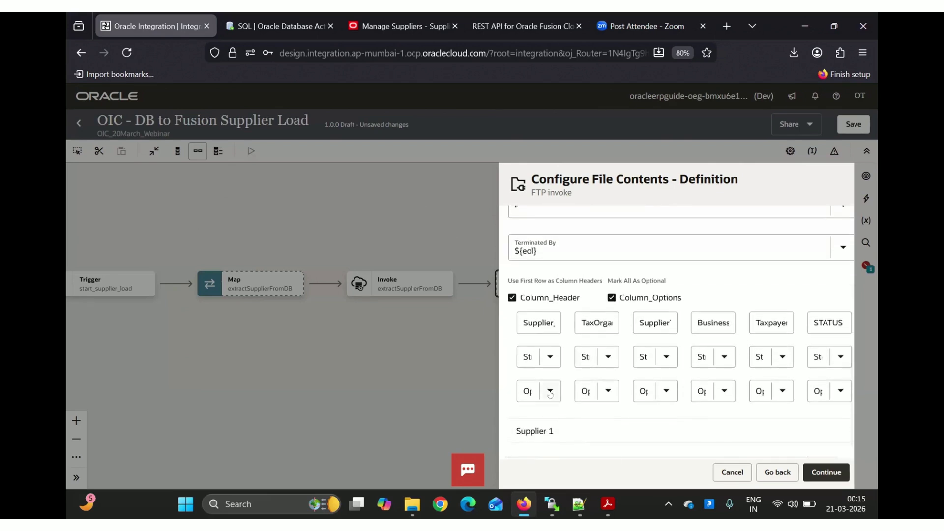
click(549, 392)
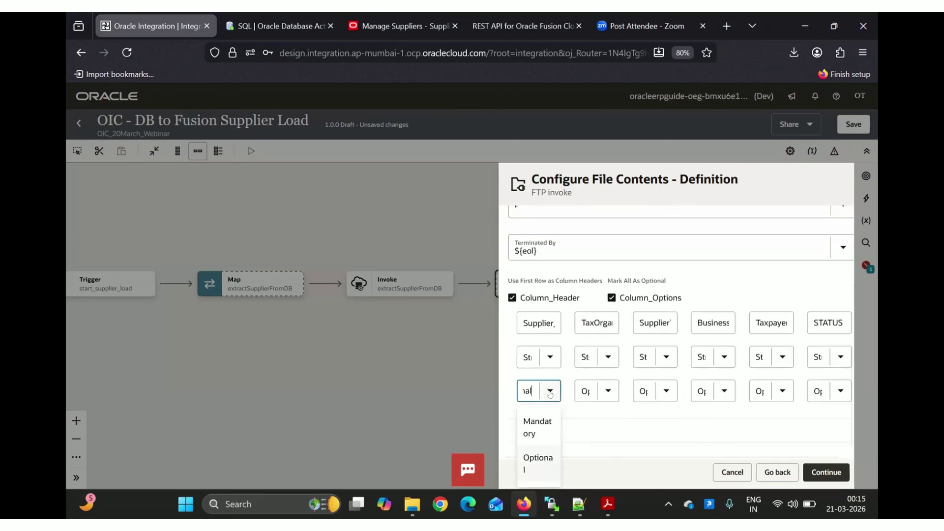
click(610, 456)
click(827, 472)
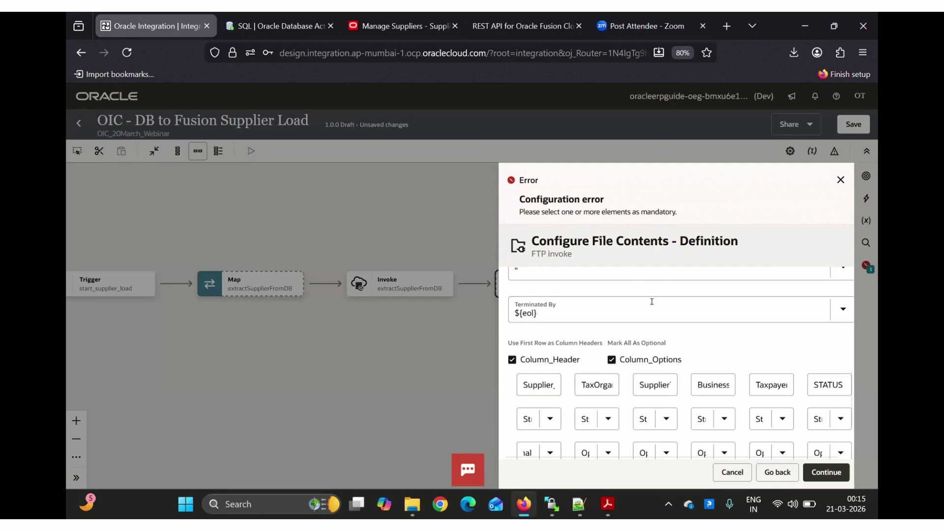
scroll(652, 302, down, 1)
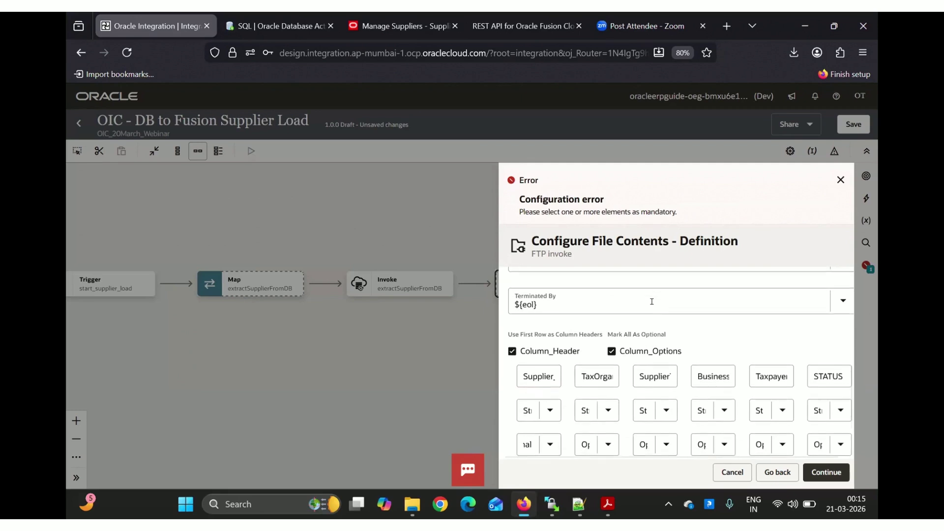
click(839, 180)
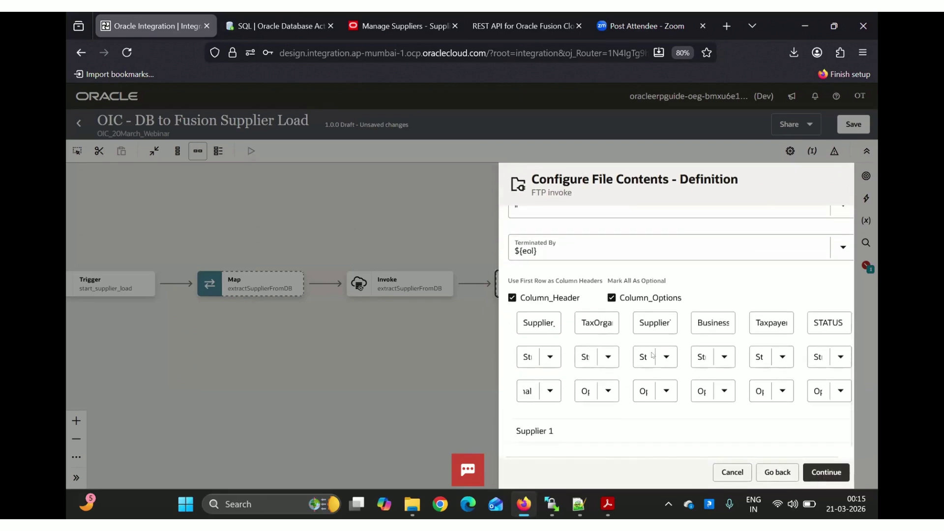
click(551, 391)
click(532, 424)
click(823, 472)
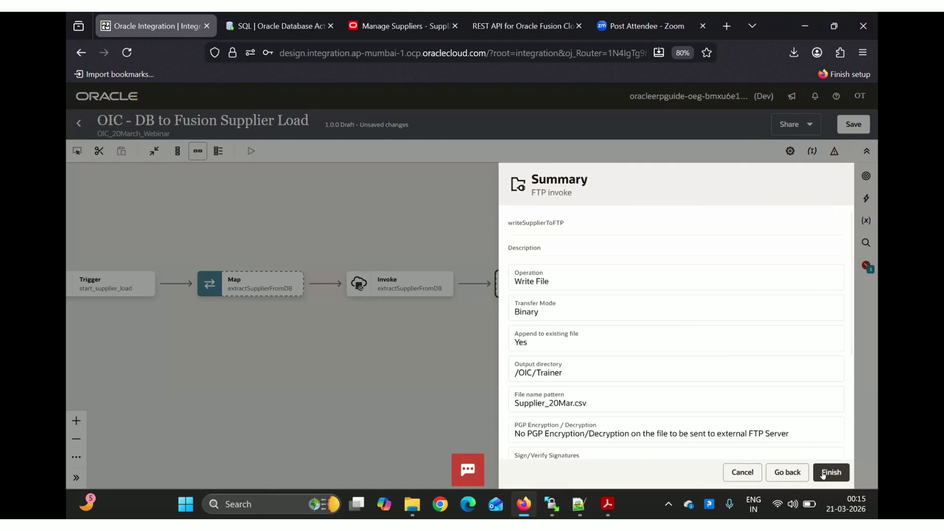
Finish the writeSupplierToFTP invoke, adding it after extractSupplierFromDB with a new map before it
click(823, 473)
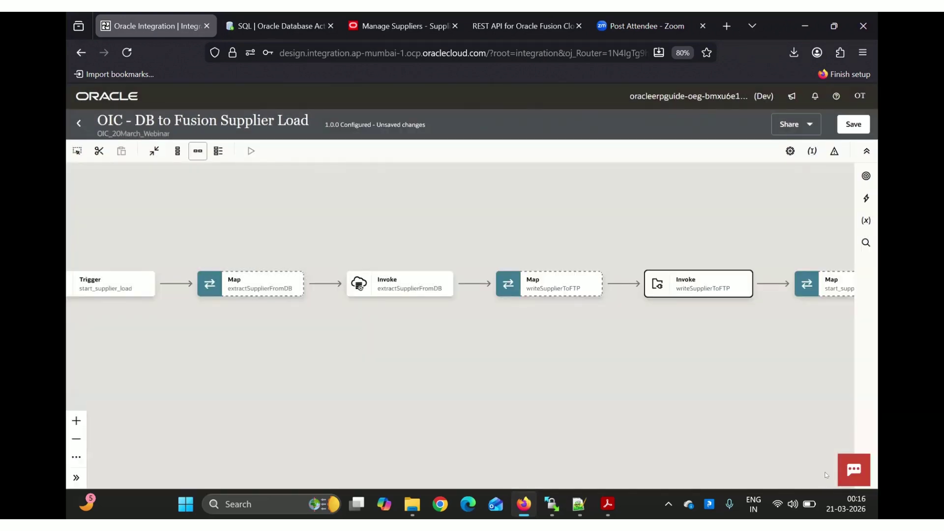
mouse_move(370, 302)
mouse_move(408, 295)
mouse_move(566, 287)
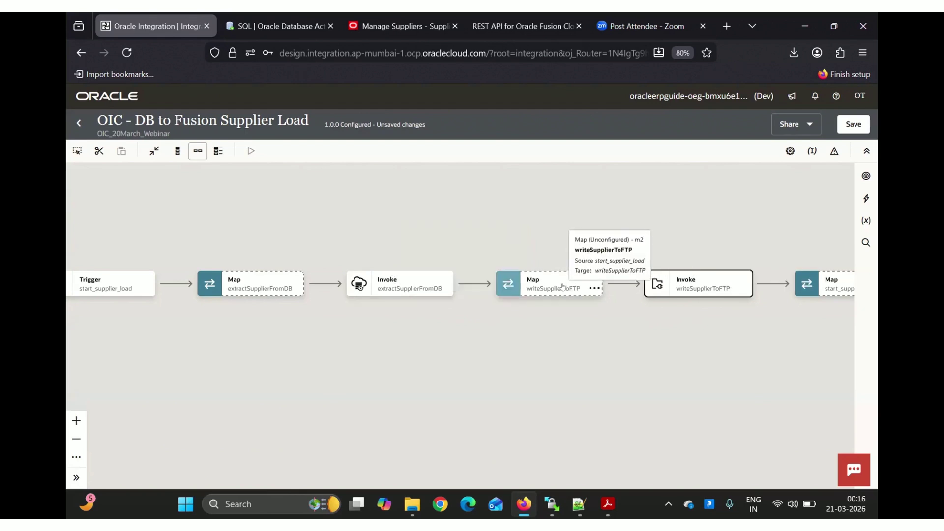
Open the writeSupplierToFTP map, expanding extractSupplierFromDB's supplier fields and the target Supplier
double_click(563, 286)
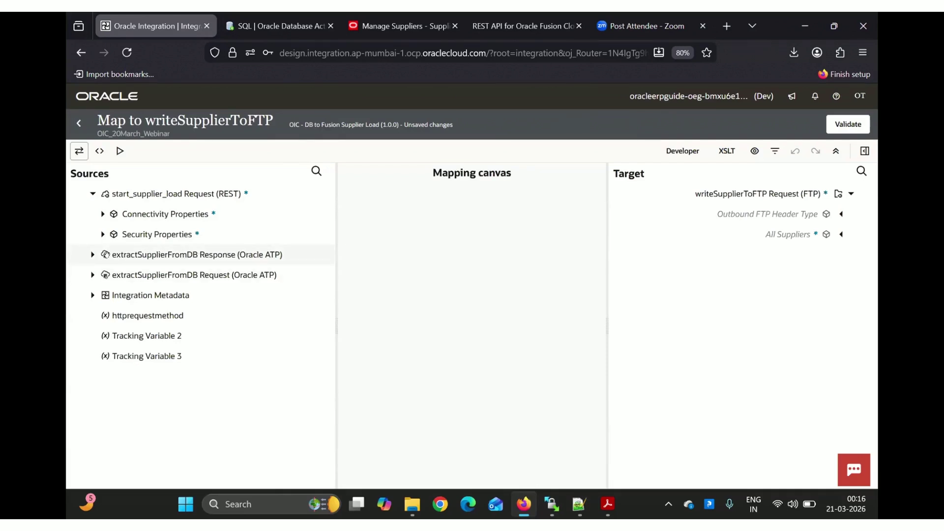
click(92, 255)
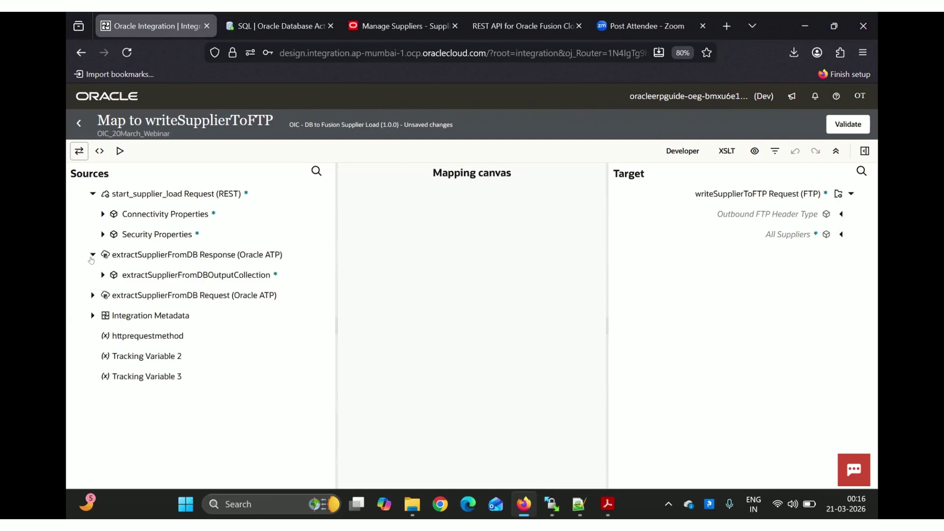
click(100, 275)
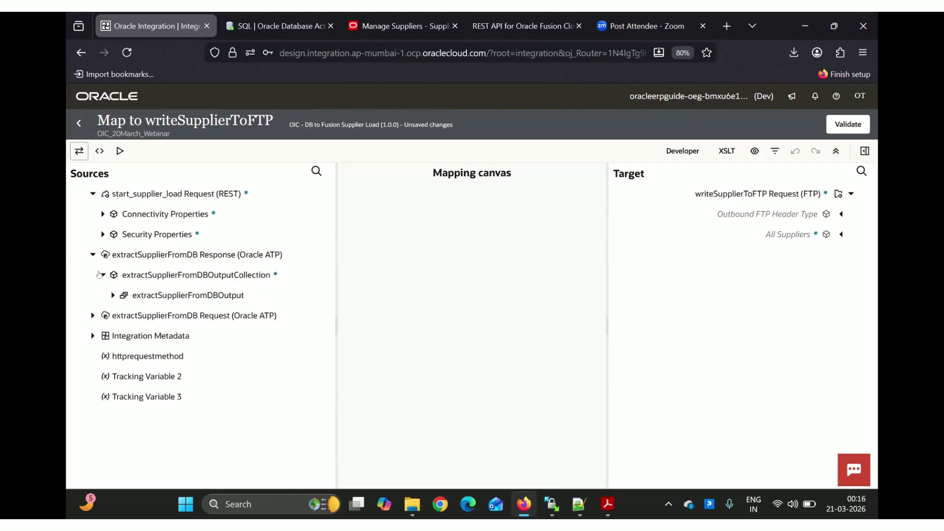
click(112, 295)
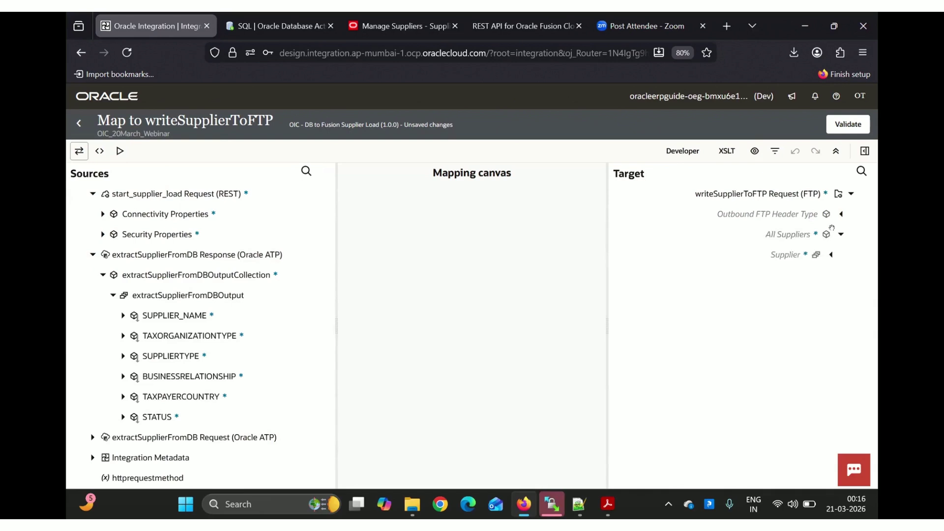
click(829, 255)
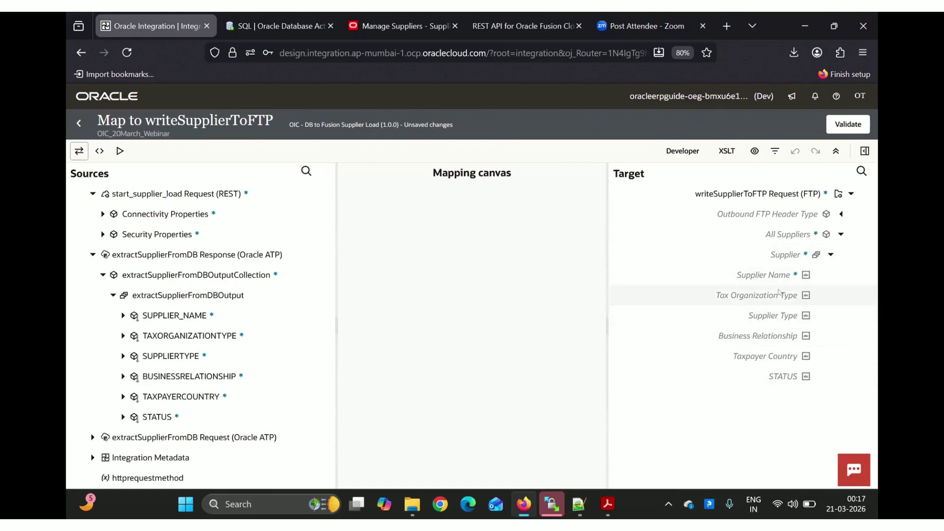
key(alt+Tab)
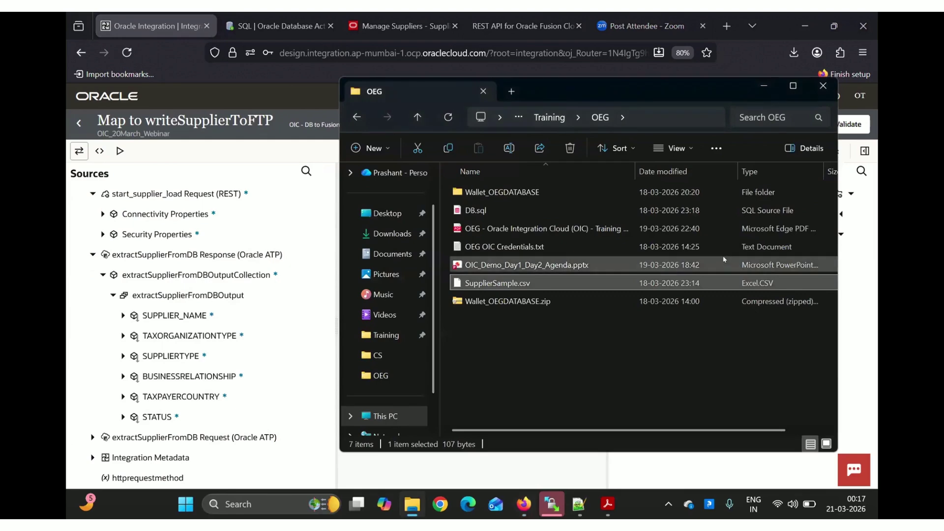
key(alt+Tab)
key(alt+Tab)
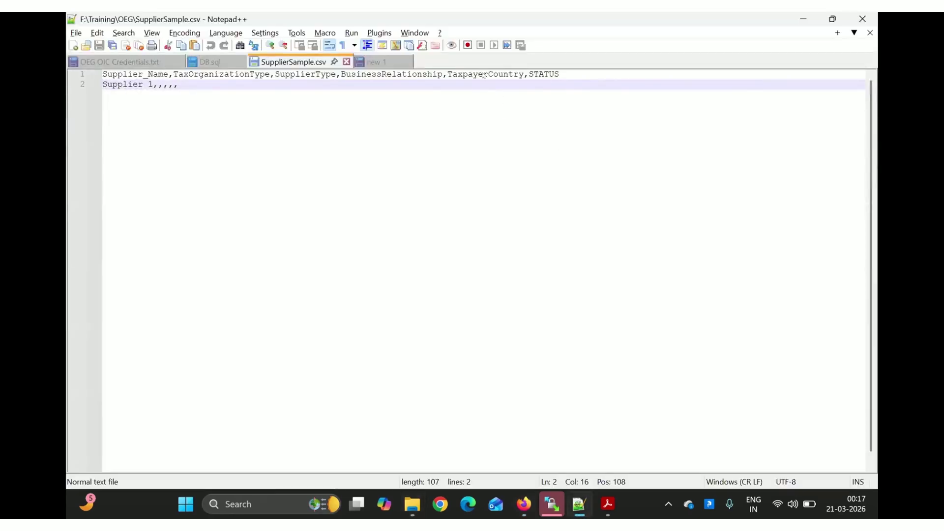
double_click(539, 74)
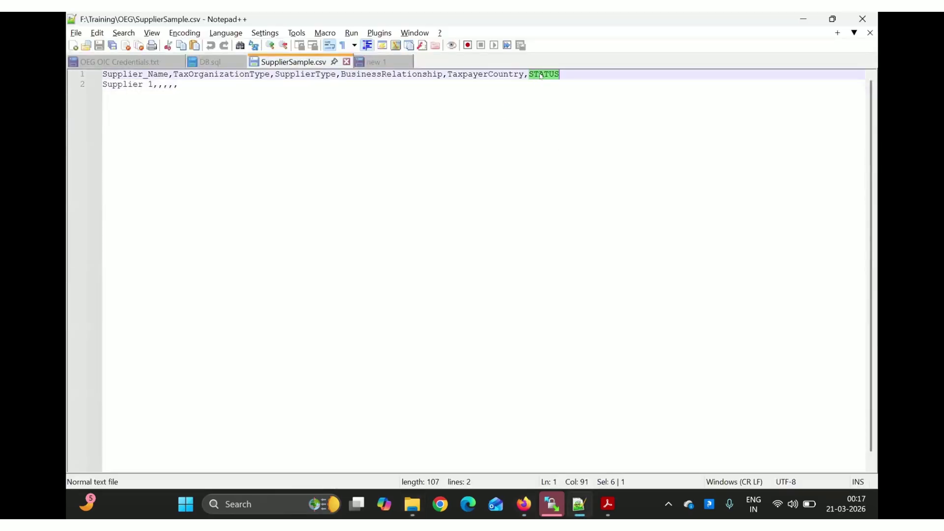
key(alt+Tab)
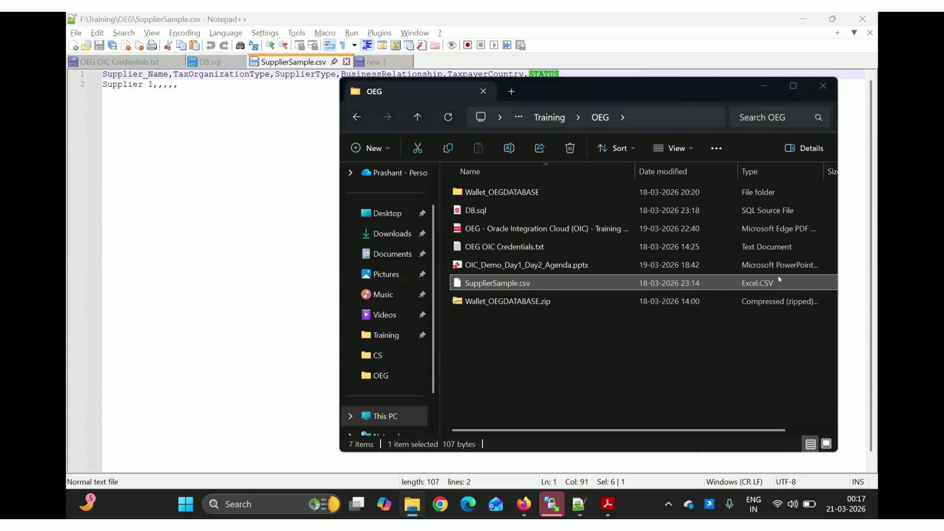
key(alt+Tab)
key(alt+Tab)
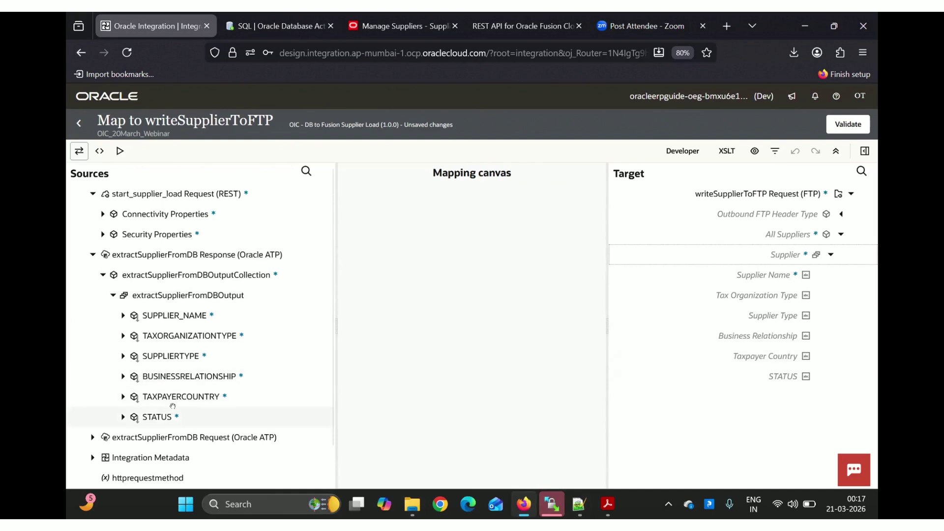
Map STATUS, TAXPAYERCOUNTRY, BUSINESSRELATIONSHIP, SUPPLIERTYPE, TAXORGANIZATIONTYPE, SUPPLIER_NAME to their targets and validate
drag(173, 407, 763, 369)
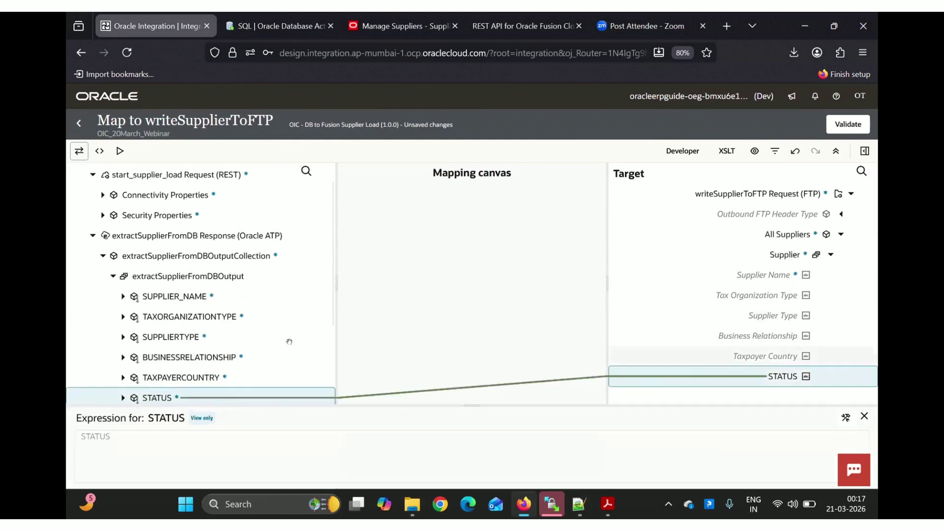
drag(679, 369, 713, 360)
mouse_move(209, 356)
mouse_down()
mouse_move(653, 358)
mouse_move(702, 337)
mouse_move(696, 329)
mouse_up()
drag(195, 334, 688, 314)
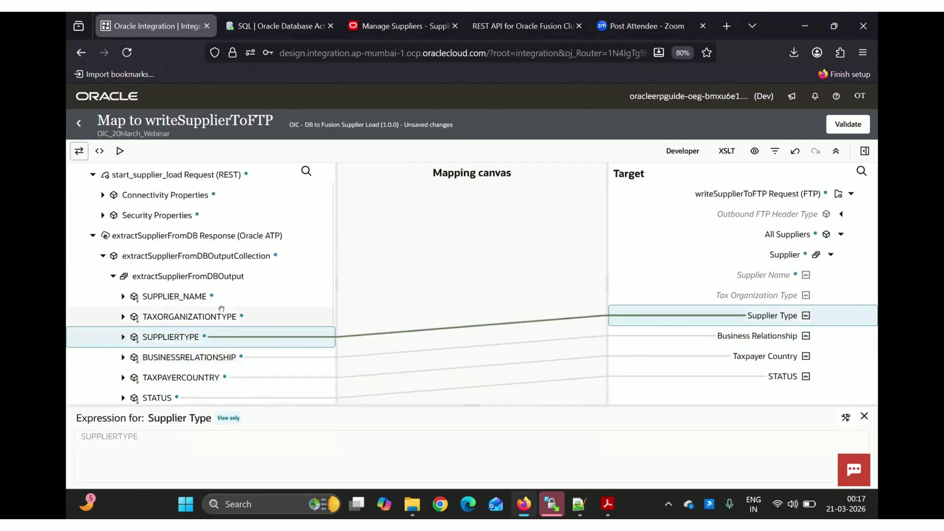
drag(591, 303, 686, 294)
drag(201, 290, 709, 269)
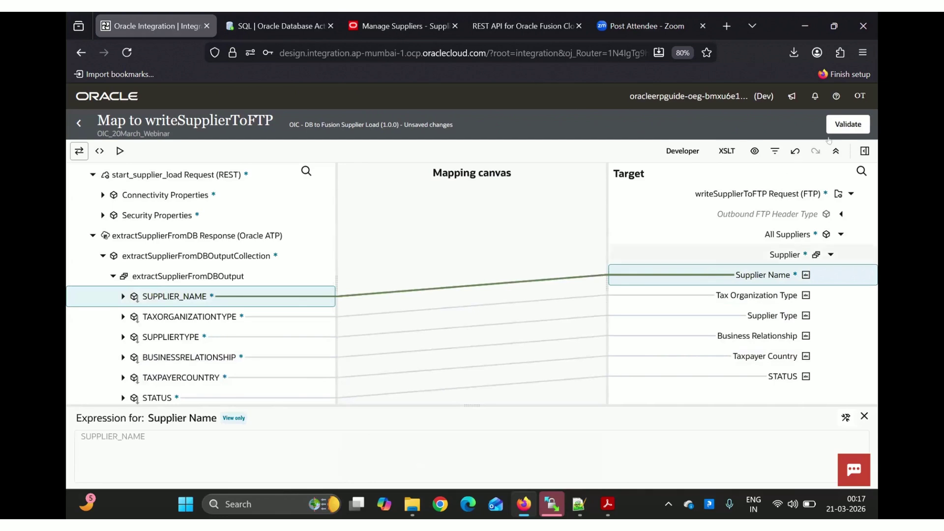
click(848, 125)
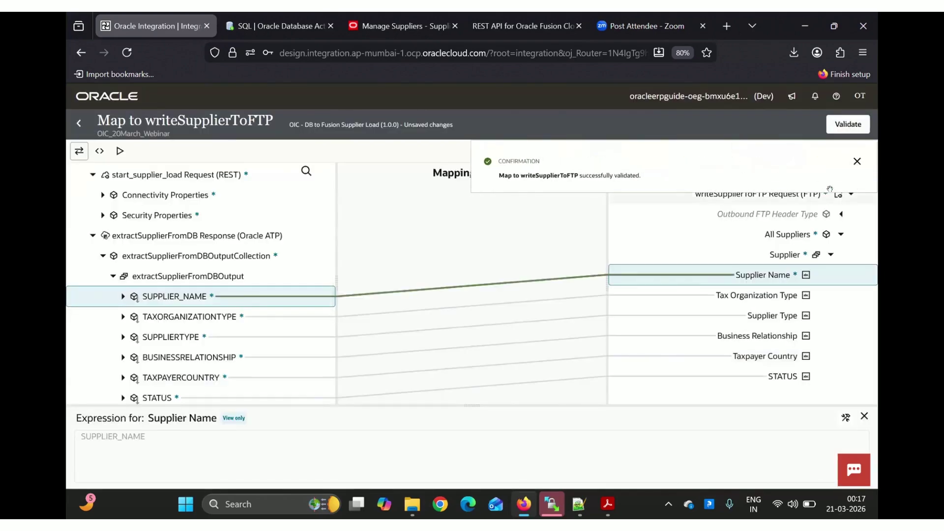
Leave the mapper and save OIC - DB to Fusion Supplier Load on its flow canvas
click(857, 161)
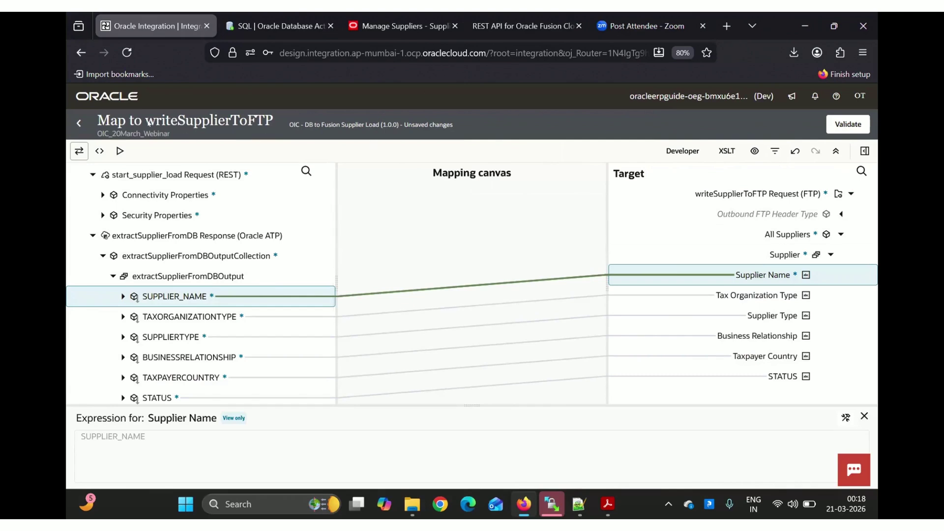
click(77, 124)
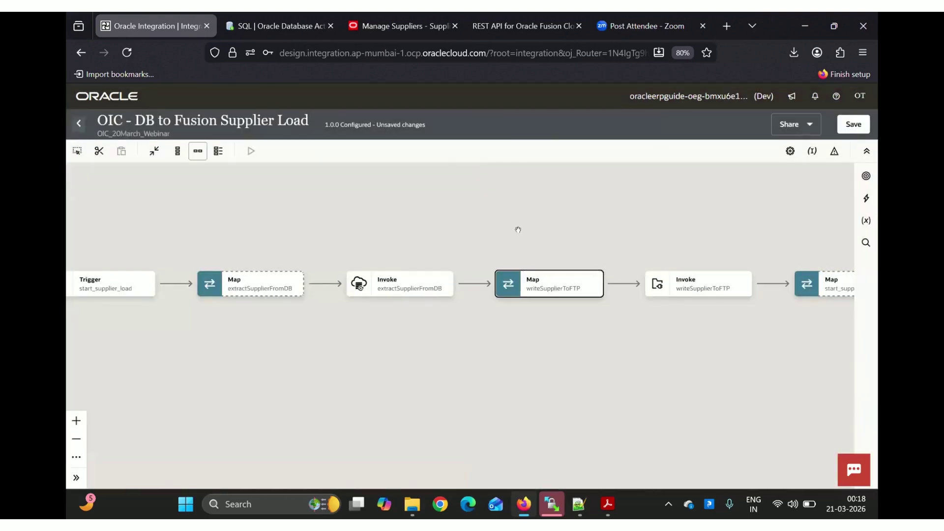
click(518, 230)
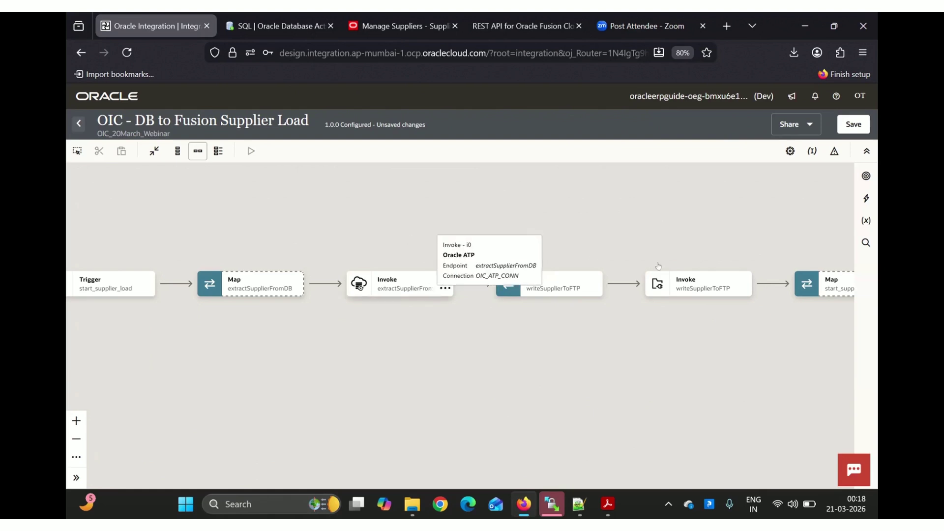
mouse_move(687, 278)
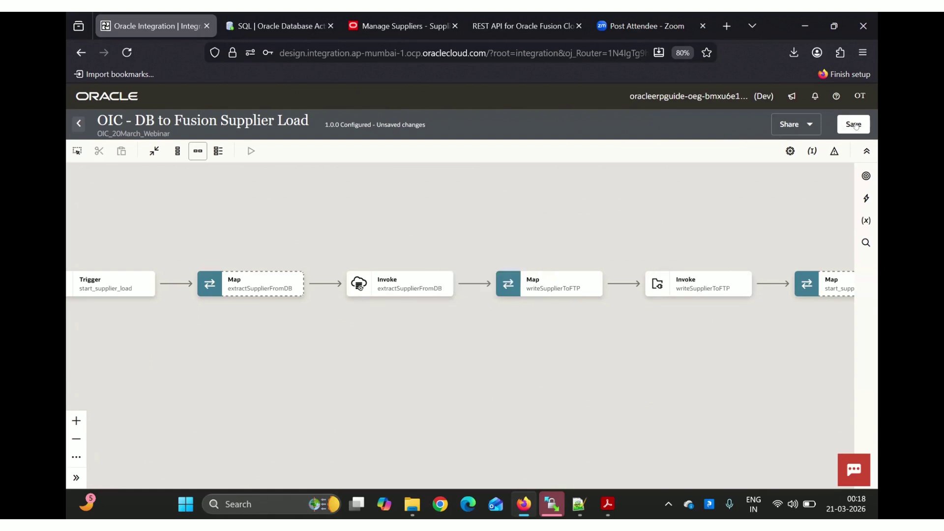
click(859, 126)
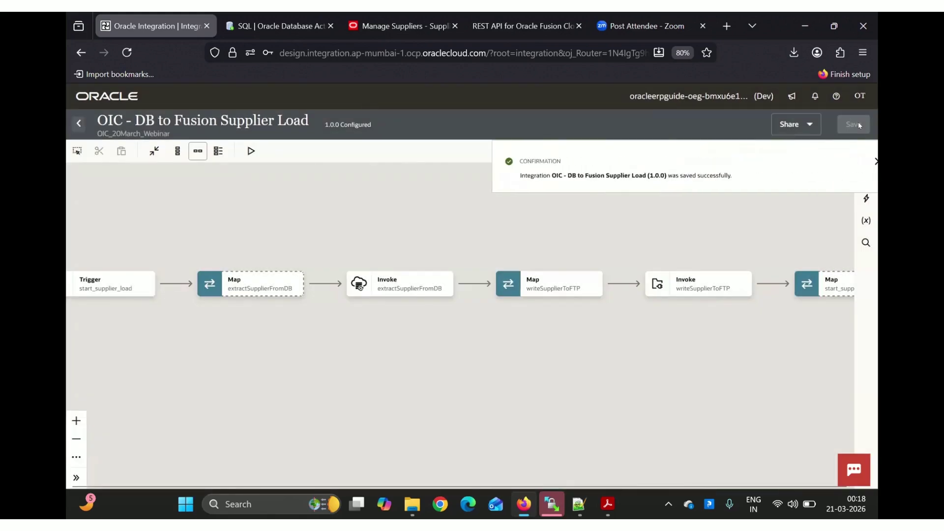
click(857, 161)
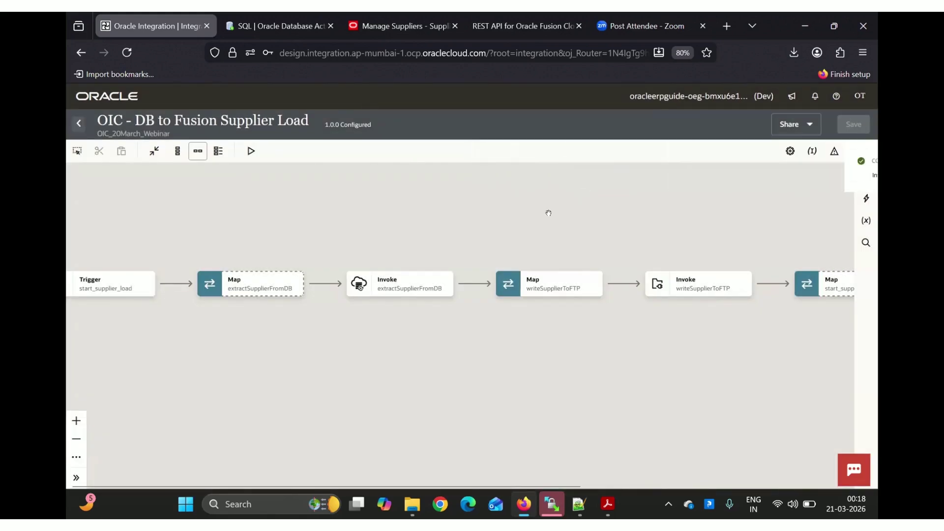
drag(548, 213, 514, 255)
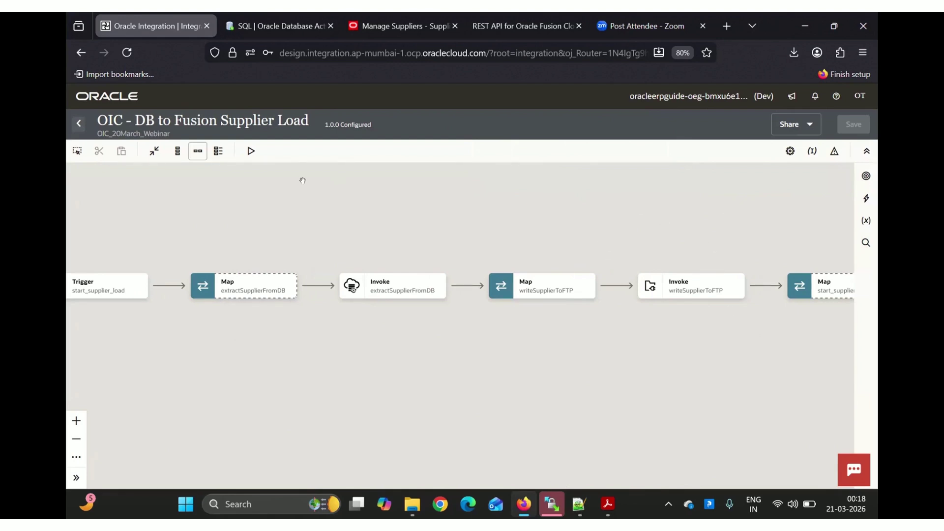
Activate OIC - DB to Fusion Supplier Load from the project page with Debug tracing
click(77, 124)
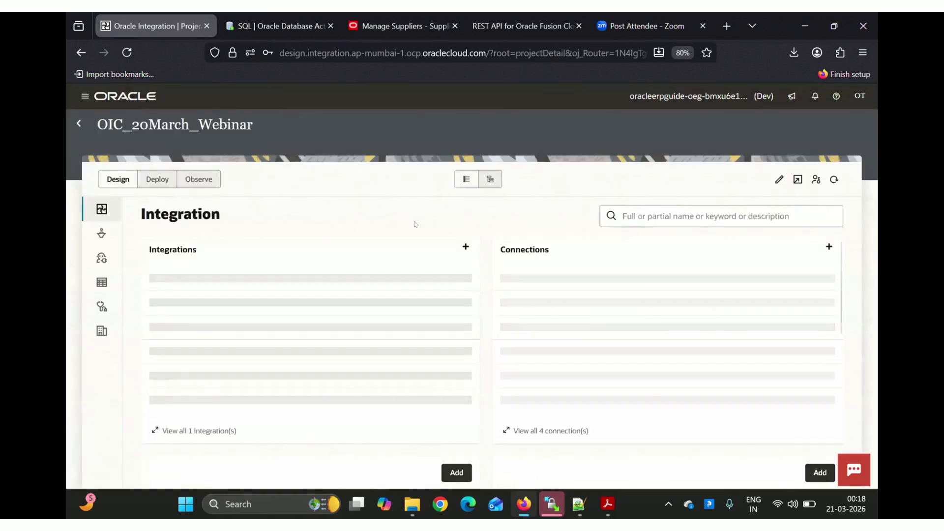
click(459, 285)
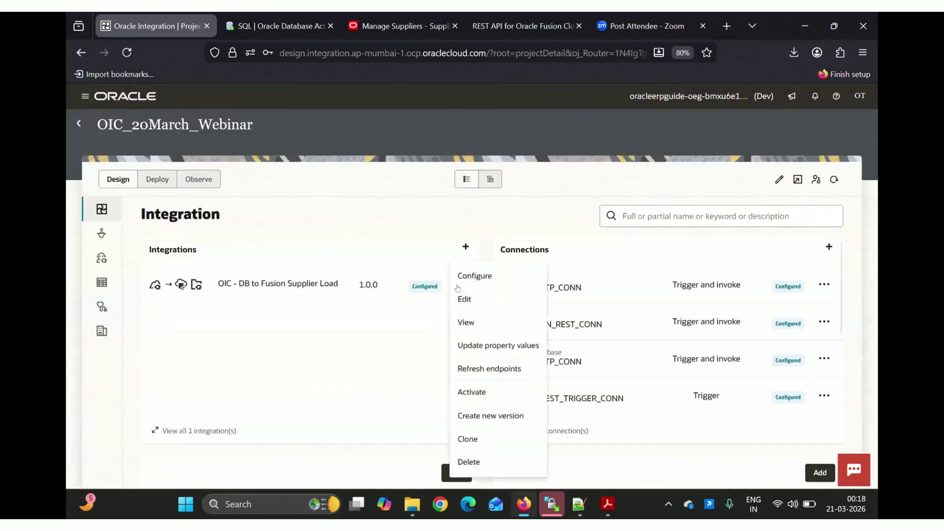
click(476, 400)
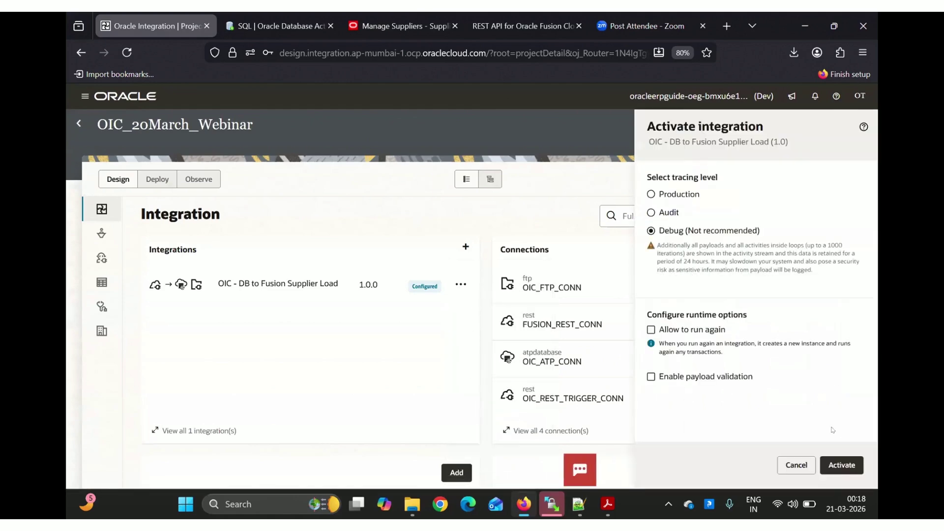
click(836, 467)
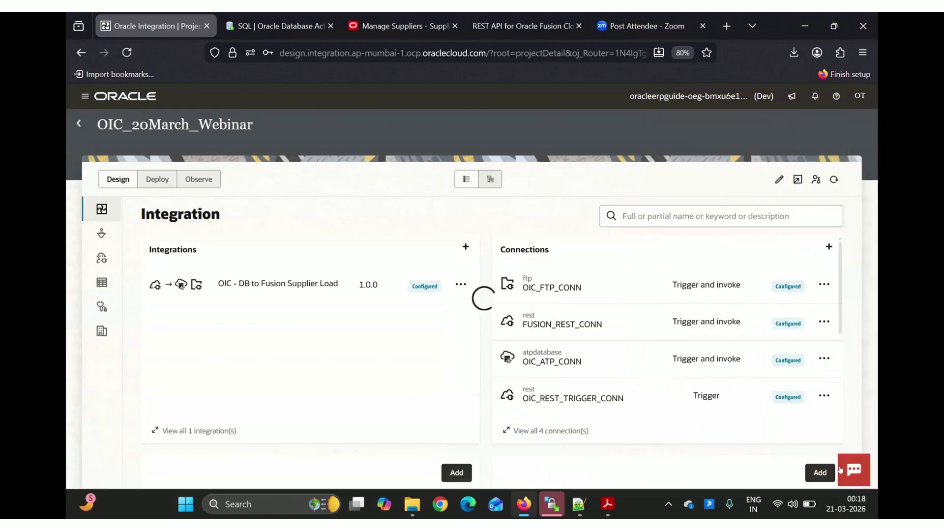
click(858, 162)
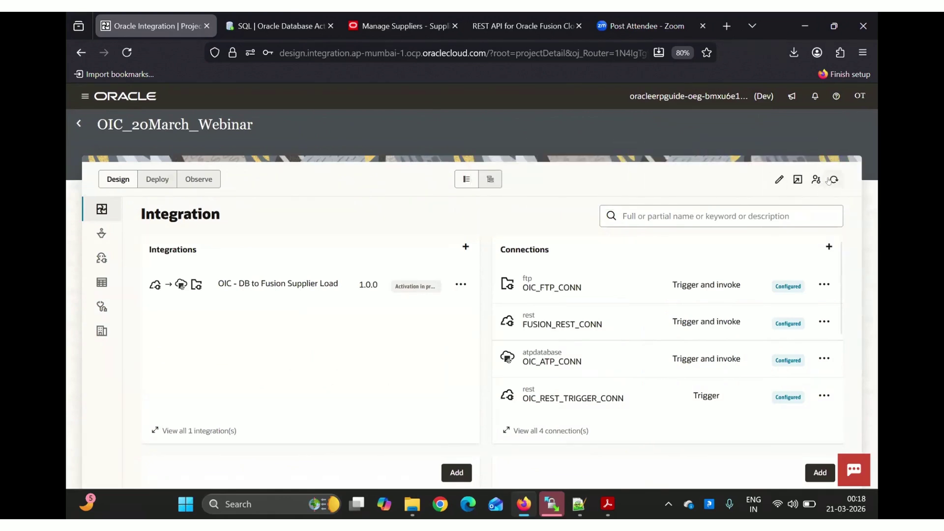
Refresh the project list and open the integration's Configure and run page
click(829, 181)
click(460, 285)
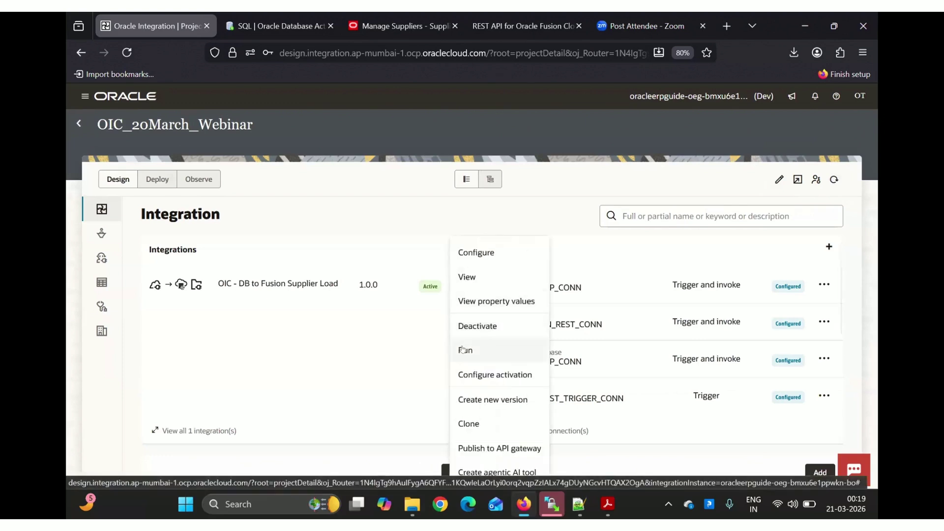
click(462, 350)
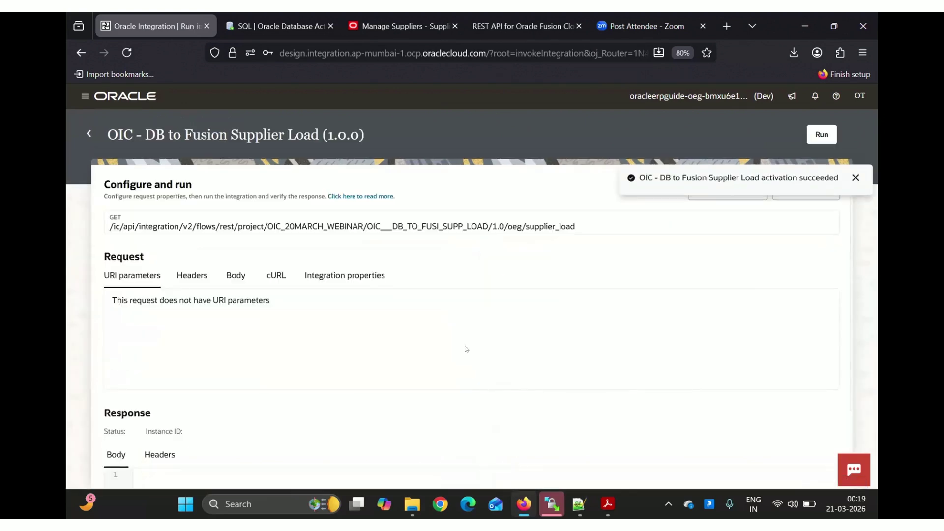
Run the integration from its Body tab to a 200 OK response, then switch to the SQL worksheet
click(855, 178)
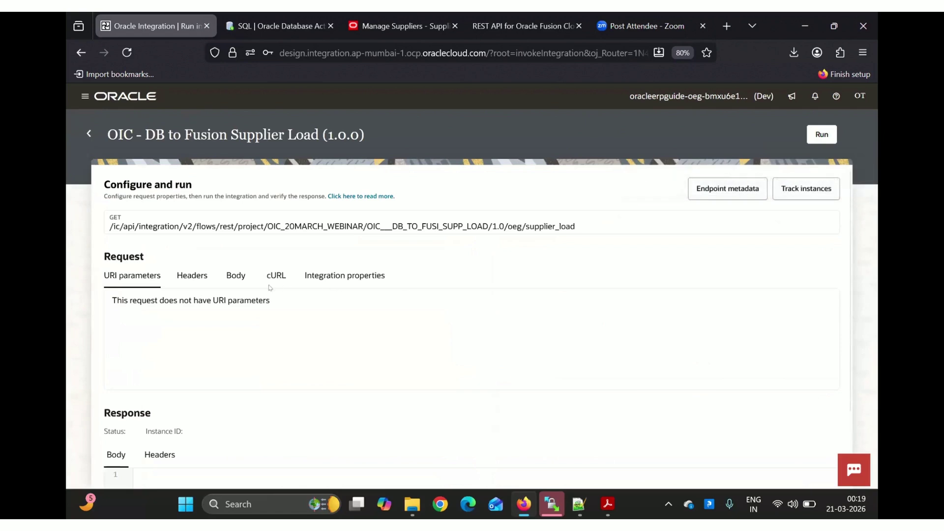
click(231, 279)
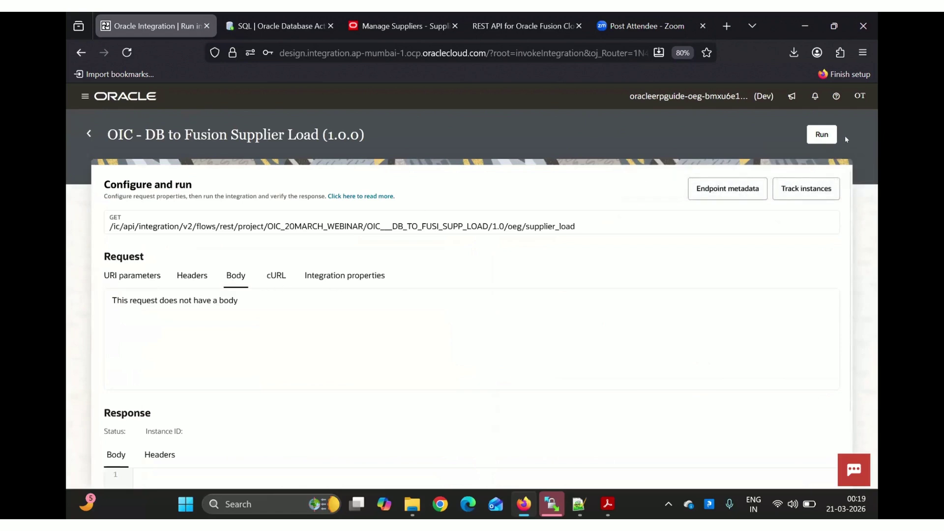
click(827, 138)
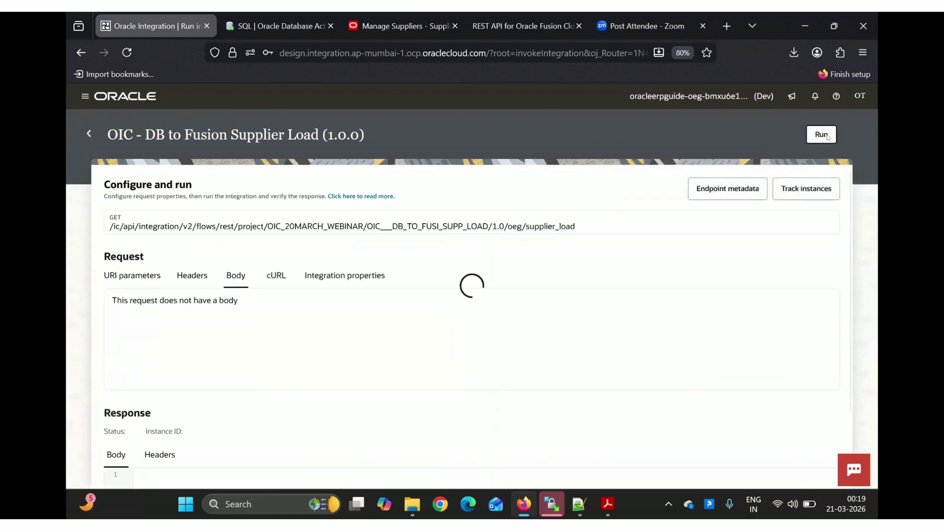
click(276, 25)
click(445, 214)
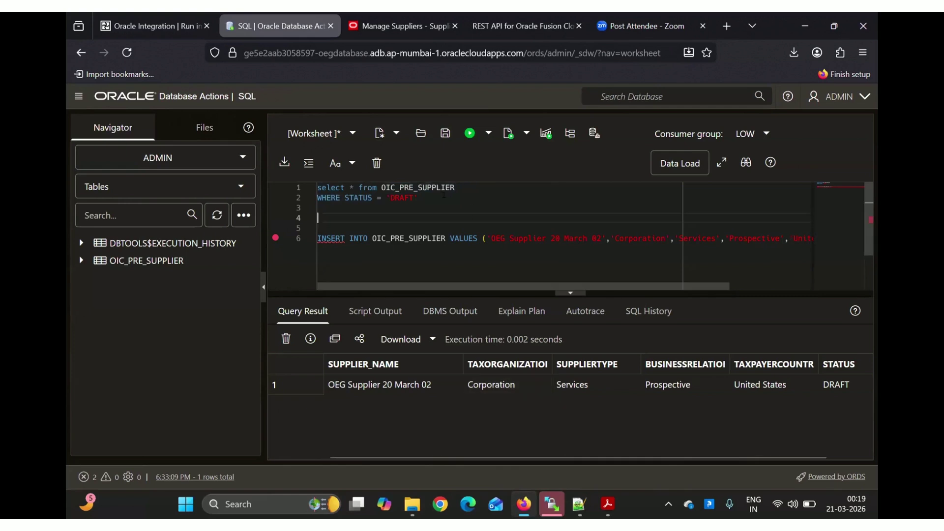
Bring the WinSCP session for /OIC/Trainer/ to the front
click(552, 504)
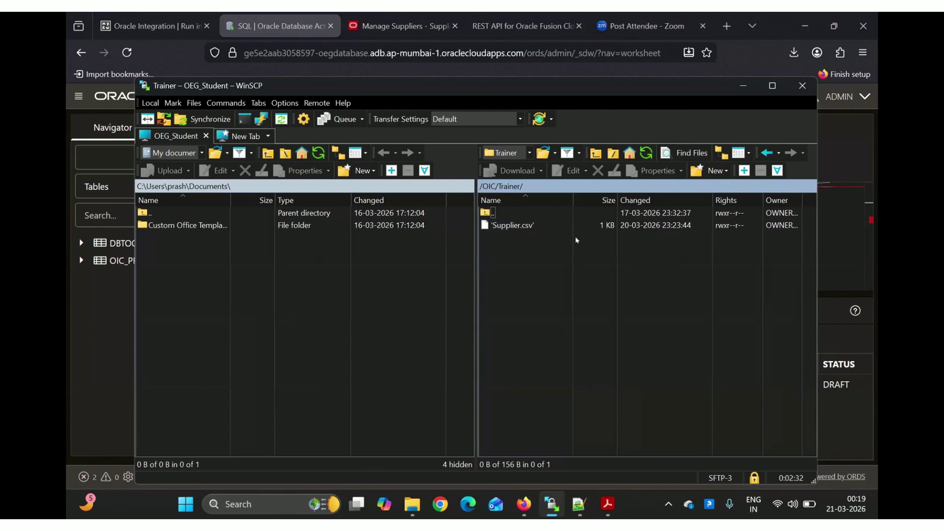
Refresh the /OIC/Trainer/ listing and view the generated Supplier_20Mar.csv
click(645, 157)
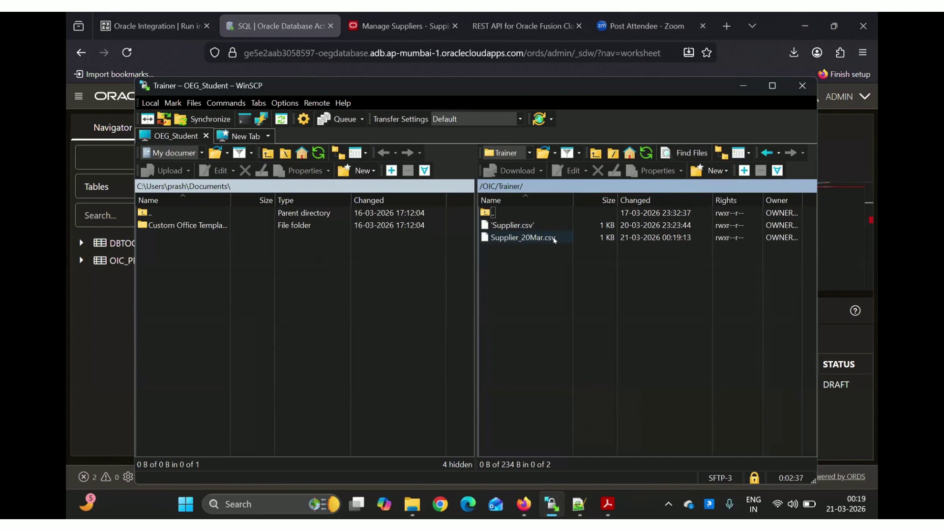
click(523, 238)
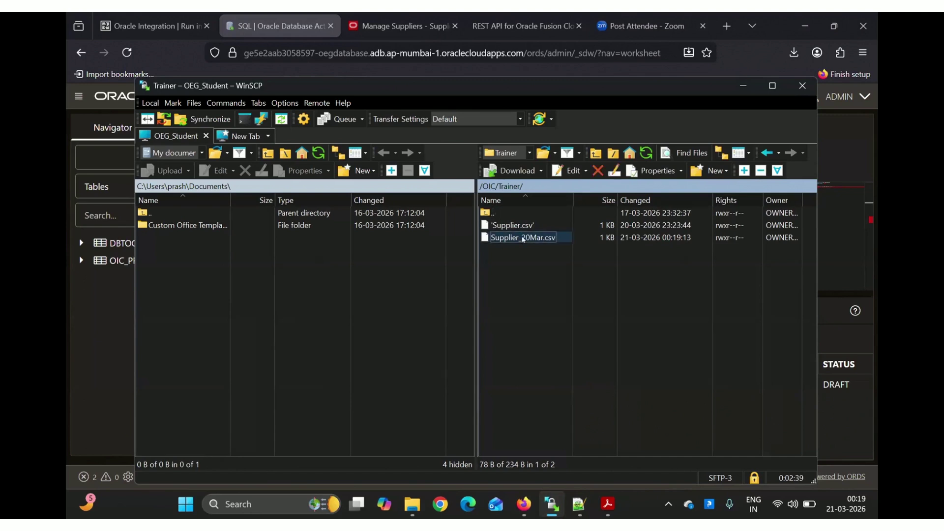
double_click(523, 238)
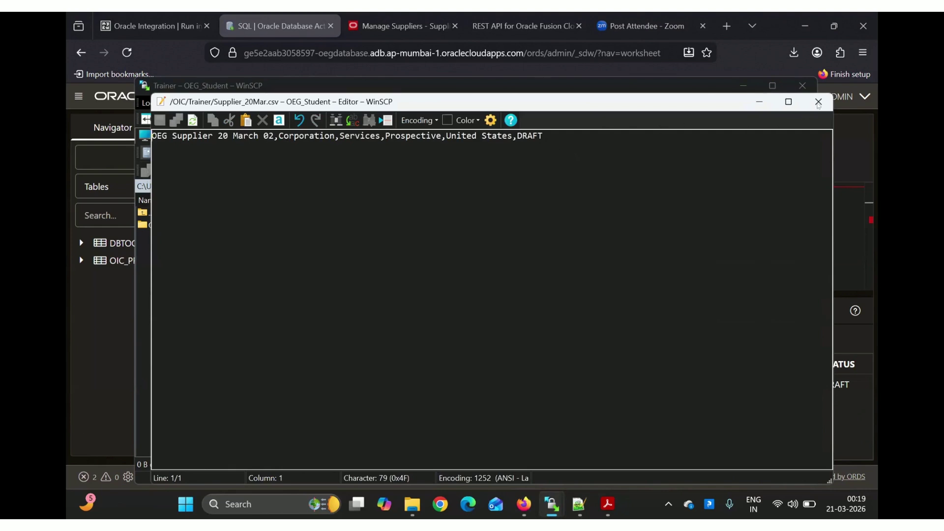
click(818, 102)
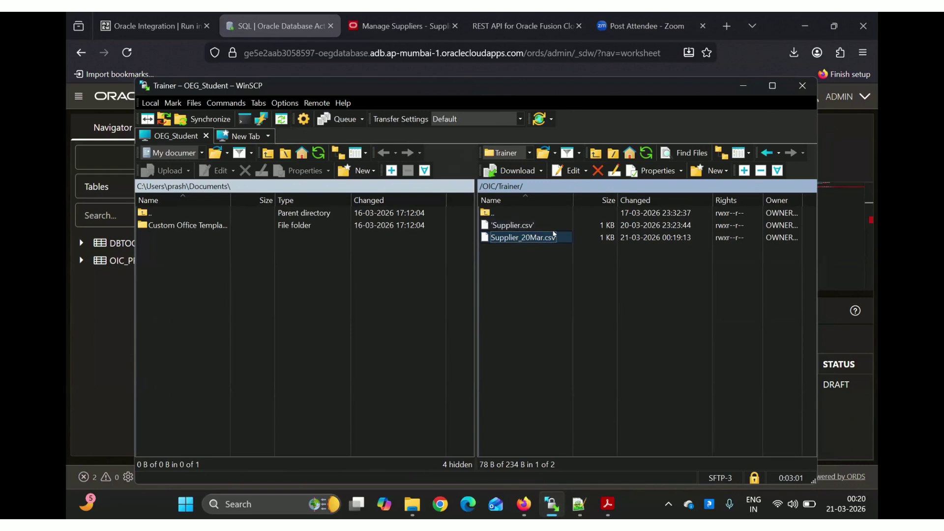
Delete Supplier_20Mar.csv from the remote folder and return to the Oracle Integration run page
click(527, 280)
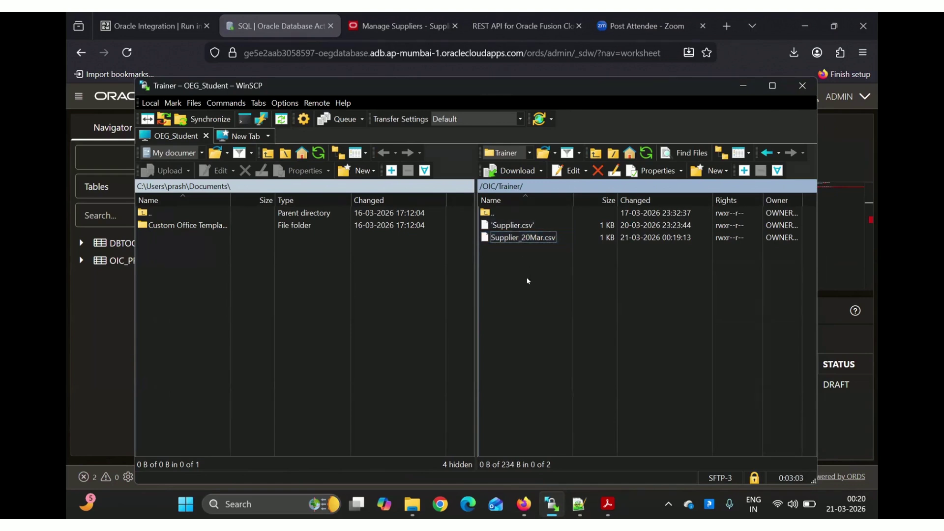
click(516, 238)
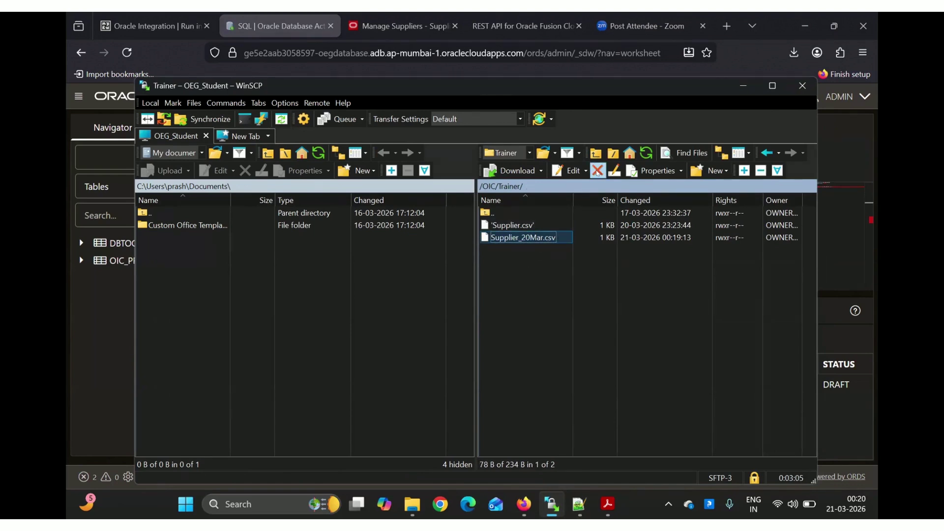
click(597, 173)
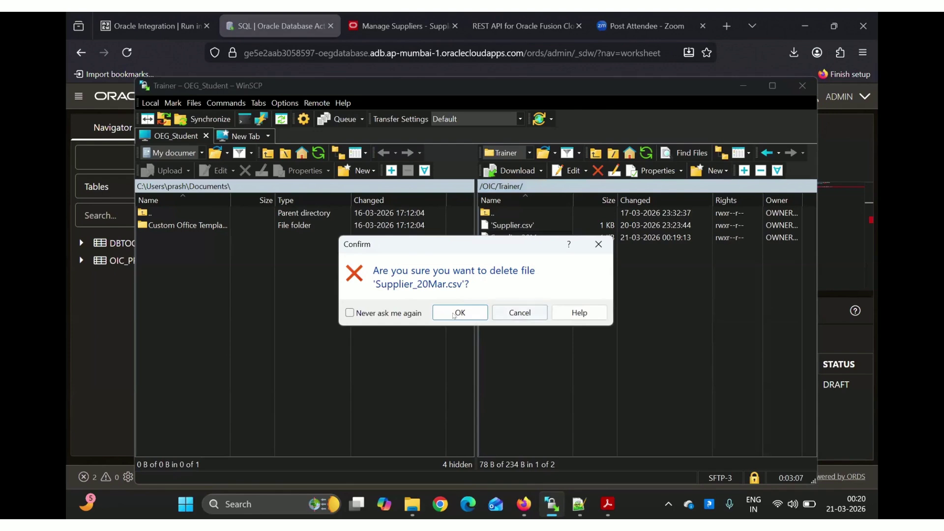
click(448, 309)
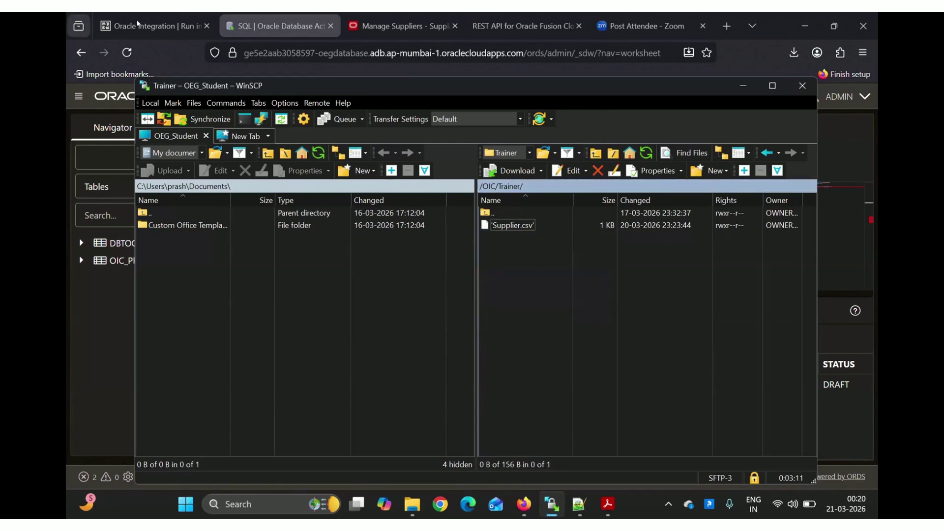
click(152, 26)
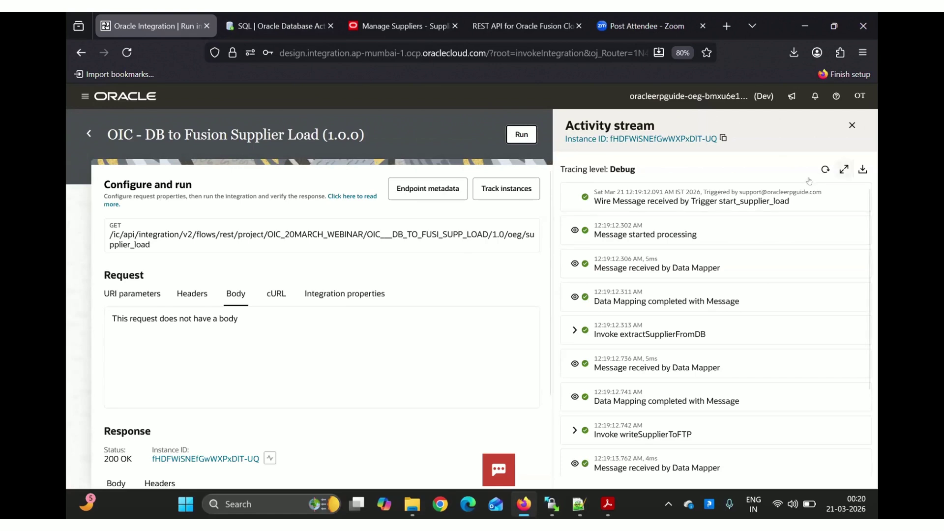
Deactivate OIC - DB to Fusion Supplier Load from the project page and open it for editing
scroll(688, 362, down, 1)
scroll(688, 362, down, 3)
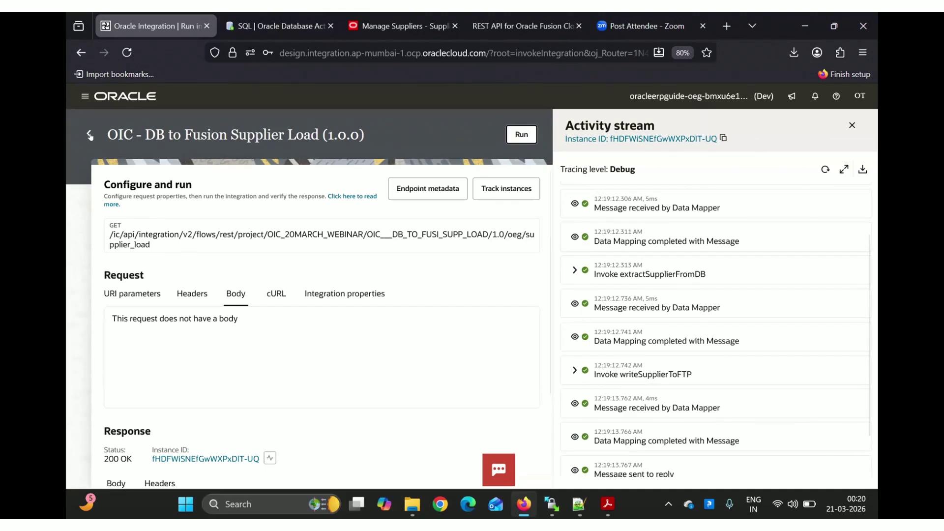
click(86, 133)
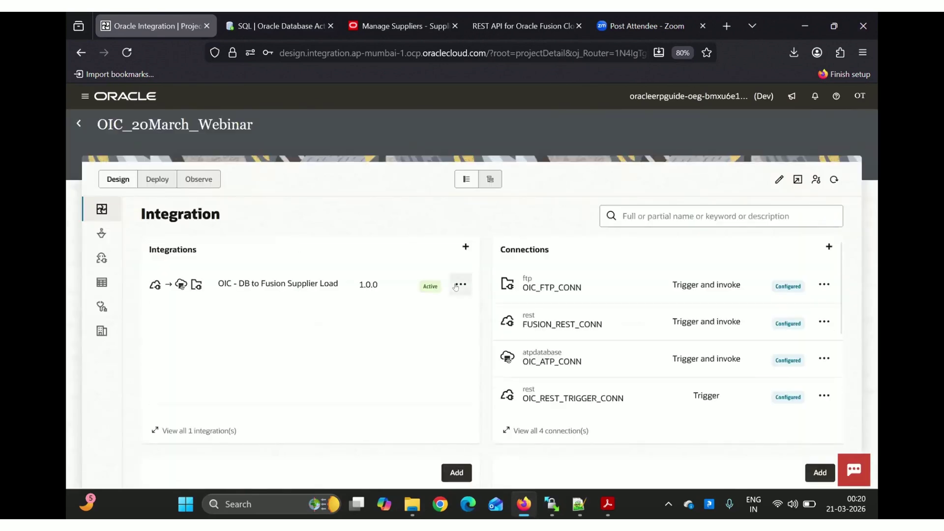
click(456, 286)
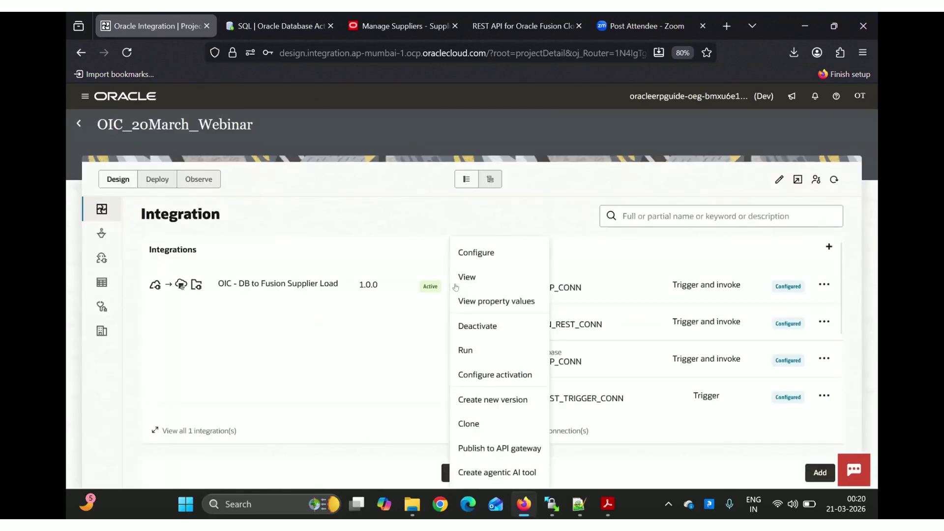
click(472, 332)
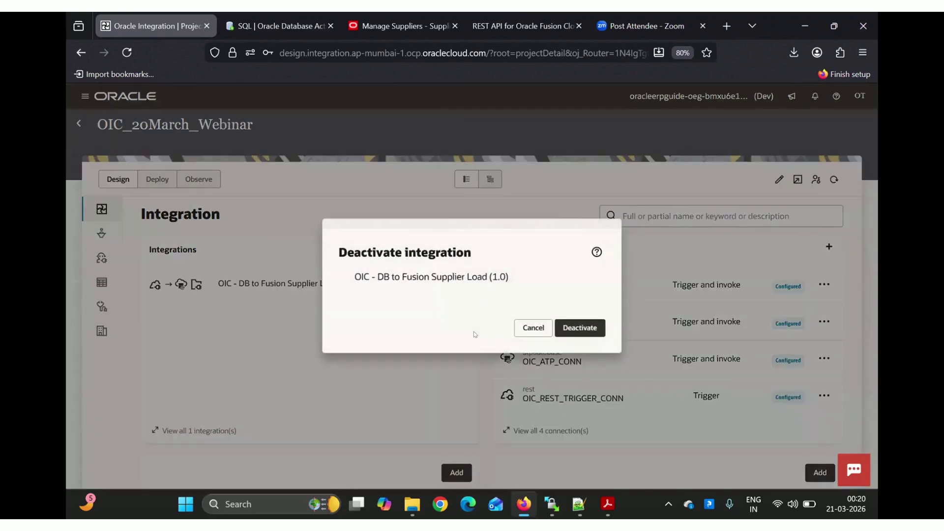
click(588, 327)
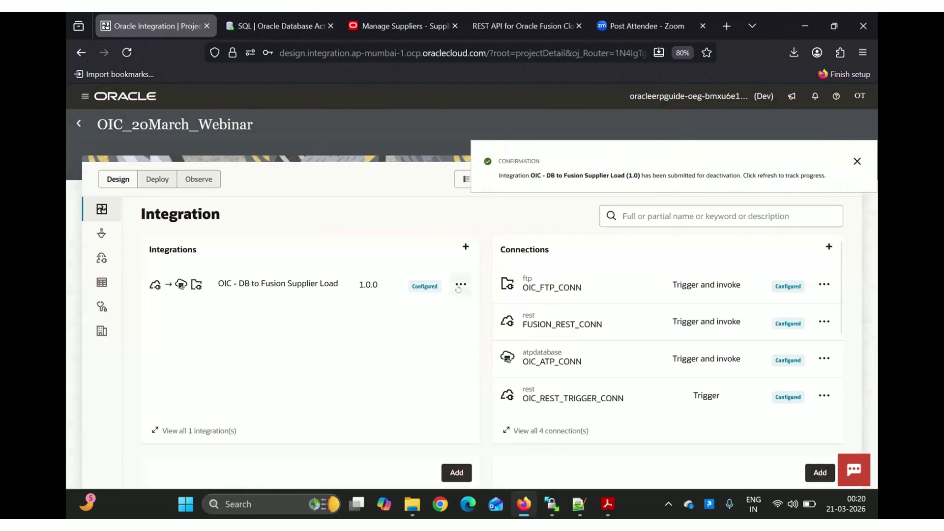
click(460, 285)
click(465, 299)
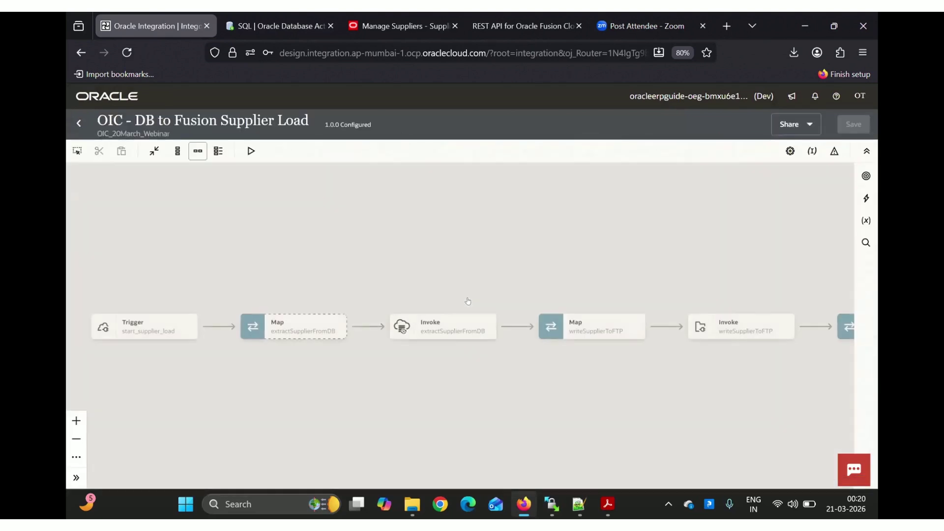
drag(519, 269, 330, 269)
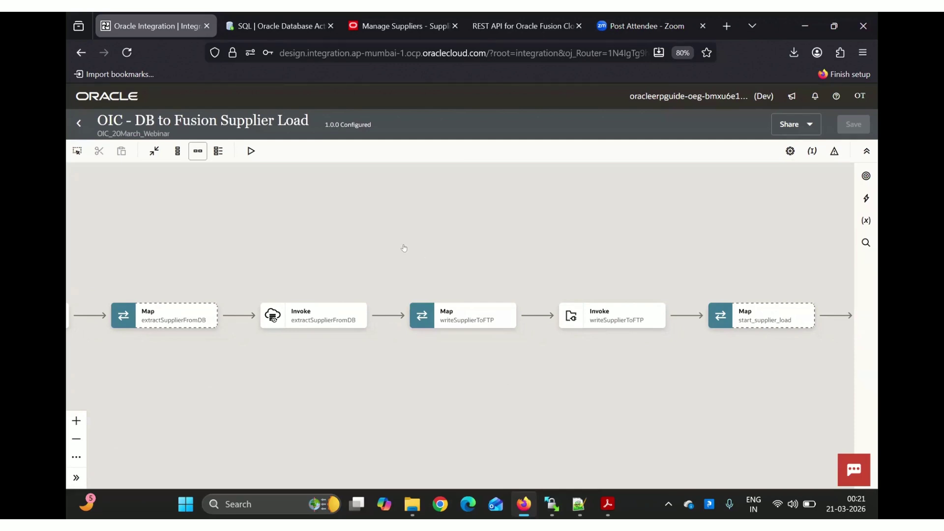
drag(402, 245, 539, 209)
scroll(541, 209, up, 1)
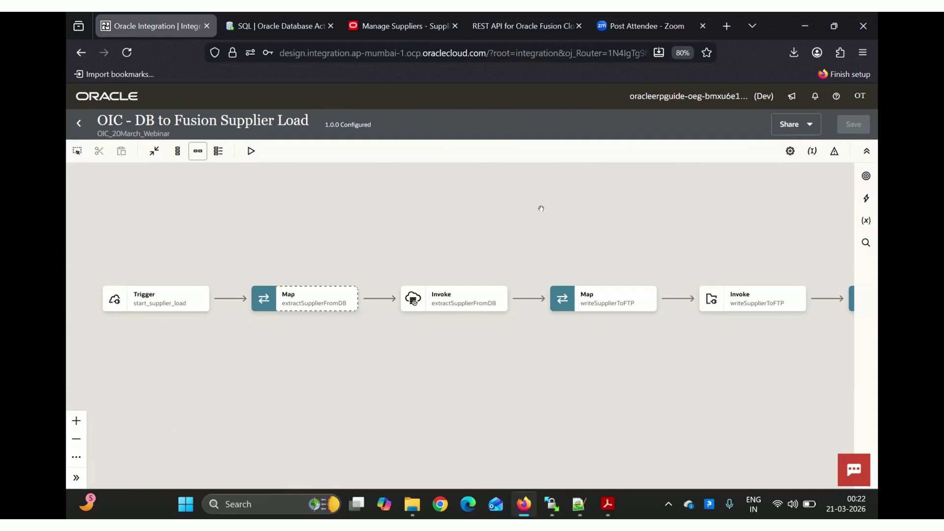
scroll(565, 207, right, 5)
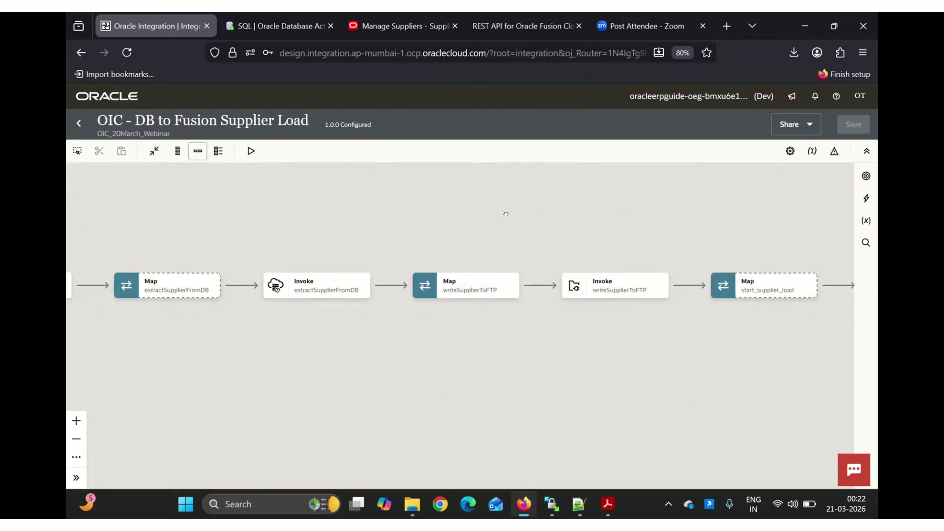
scroll(473, 221, up, 1)
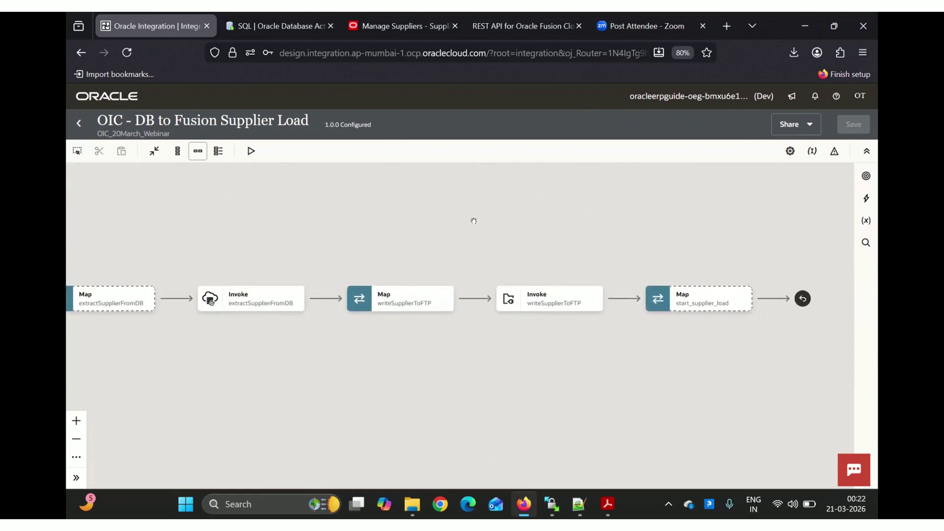
Add a FUSION_REST_CONN invoke after writeSupplierToFTP with endpoint name createSupplierInFusion
mouse_move(624, 298)
click(623, 298)
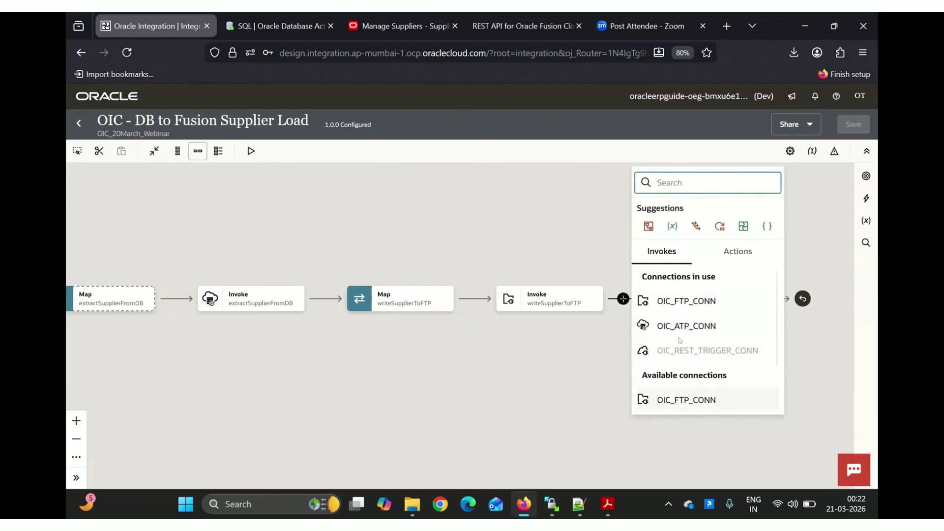
scroll(680, 391, down, 2)
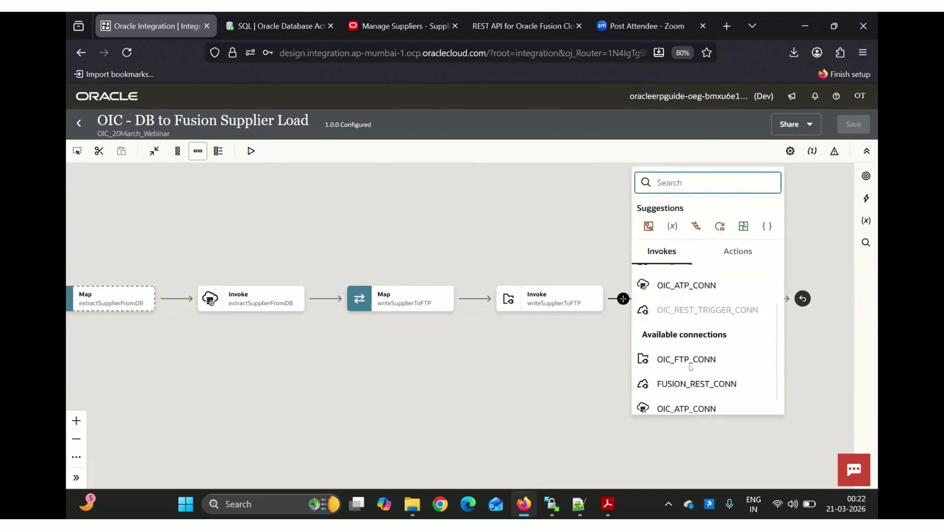
click(686, 374)
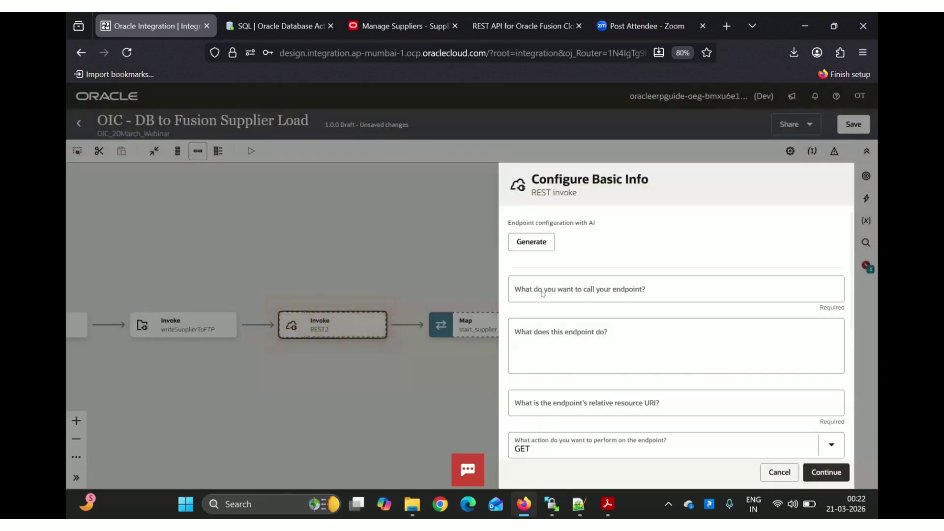
click(540, 289)
text(cr)
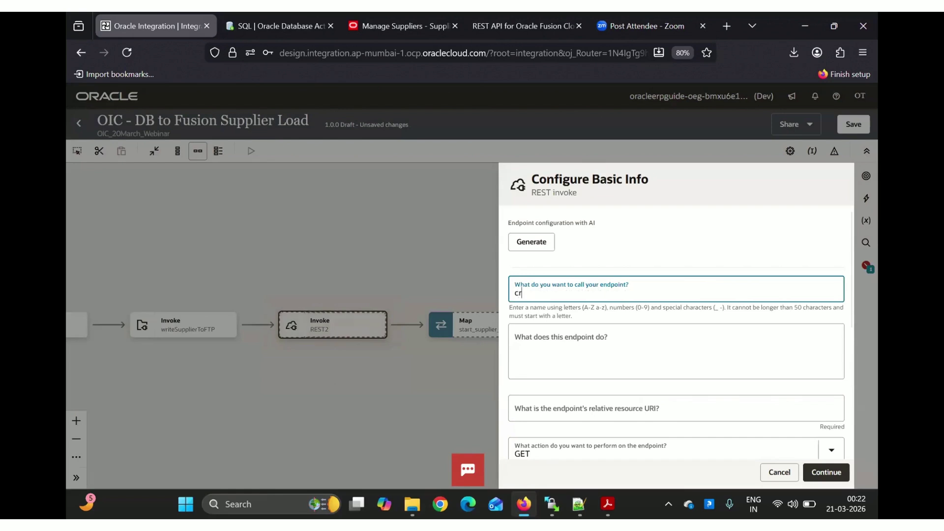
text(eateSupplierInFusion)
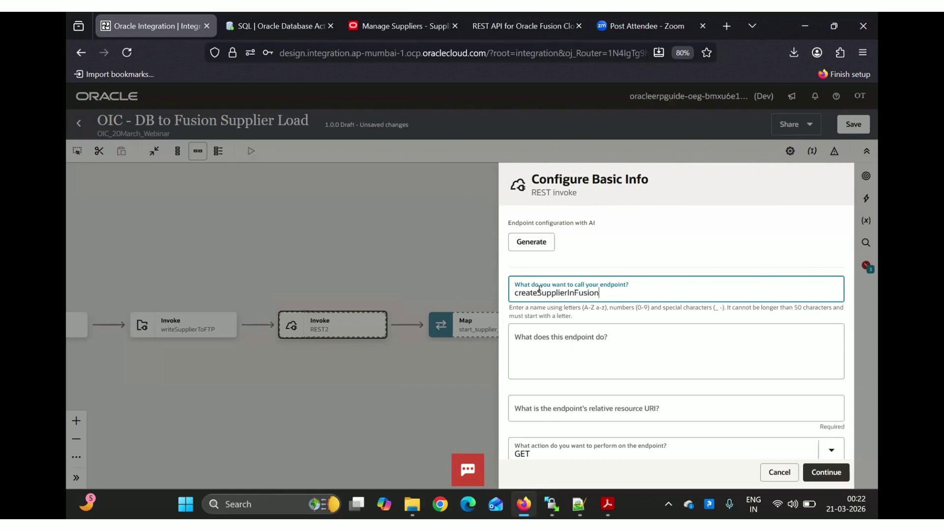
click(602, 415)
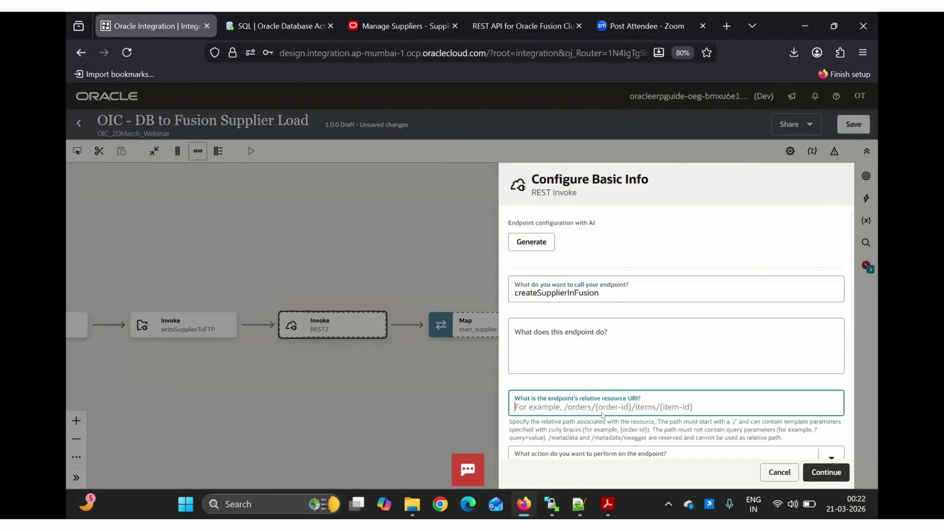
Copy the suppliers resource path from the Create one supplier documentation
click(501, 28)
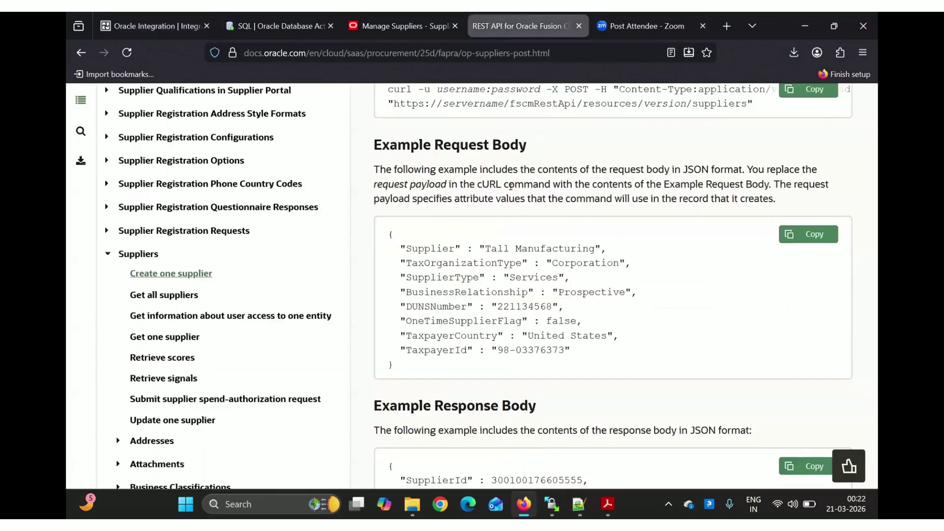
scroll(520, 214, up, 5)
scroll(520, 214, up, 4)
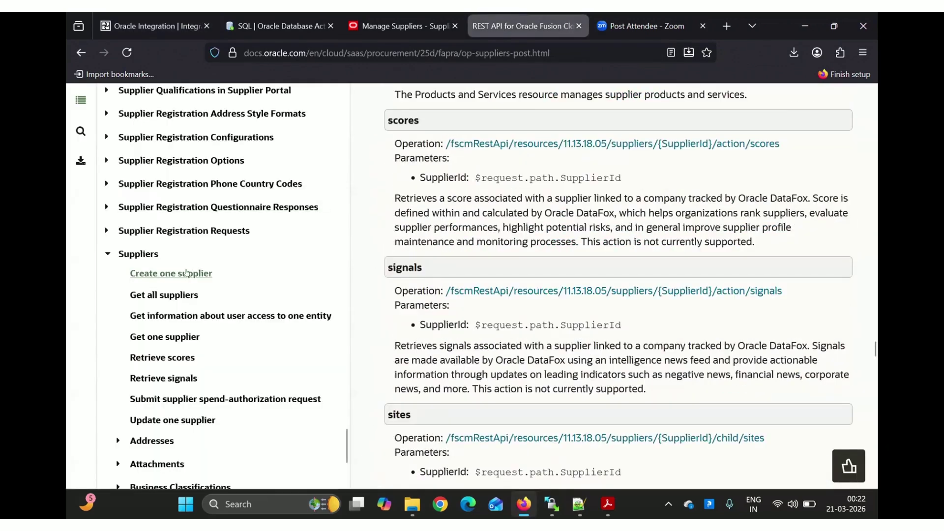
click(186, 272)
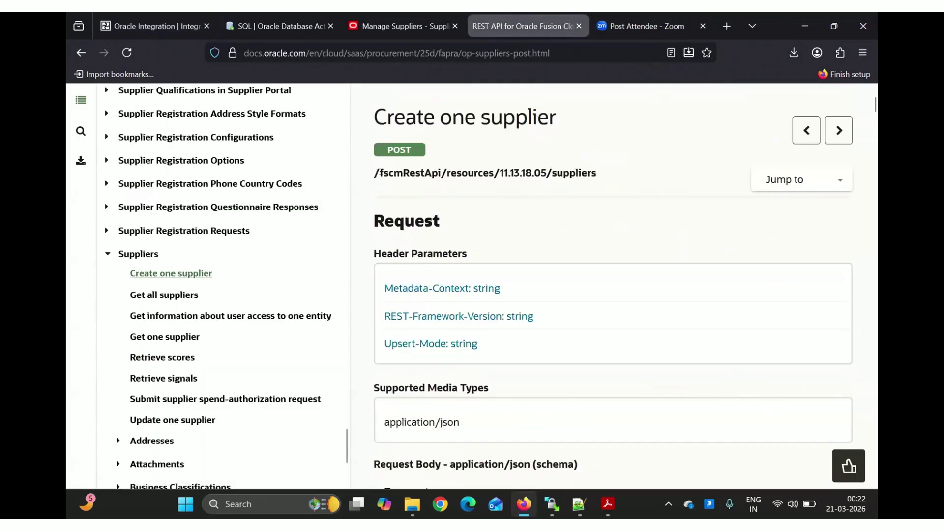
drag(374, 173, 602, 180)
key(ctrl+c)
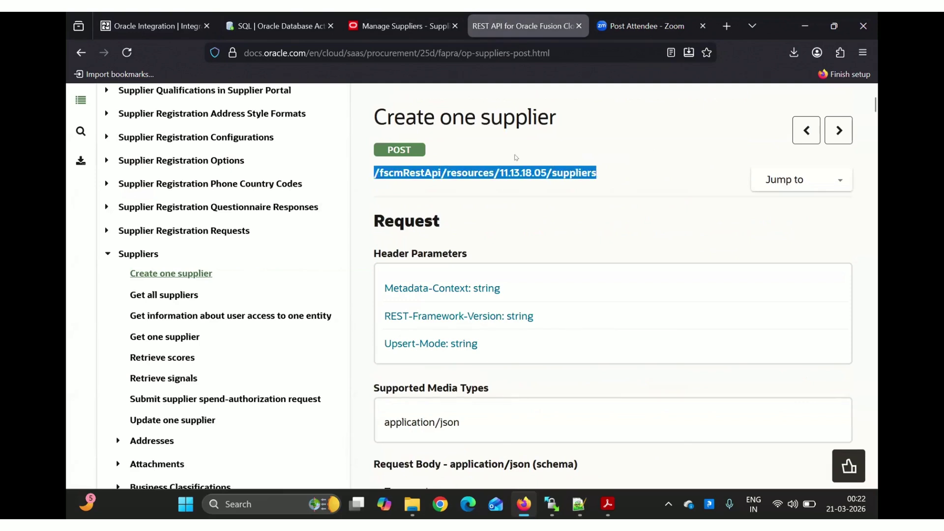
click(399, 28)
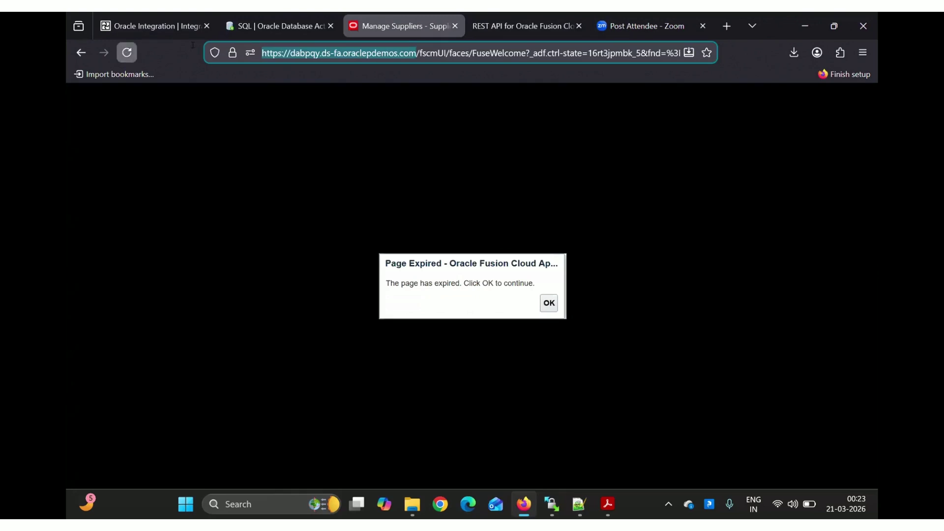
click(127, 53)
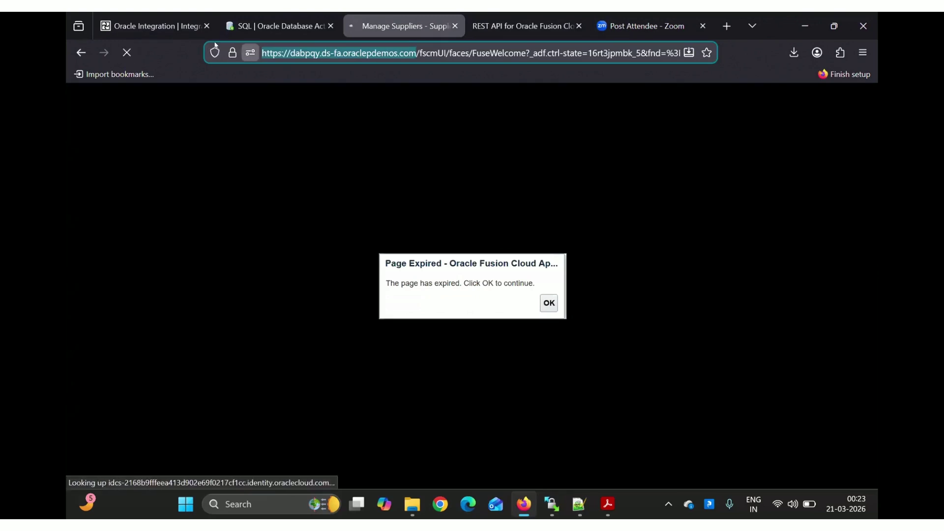
Set the resource URI to /fscmRestApi/resources/11.13.18.05/suppliers with action POST
click(199, 26)
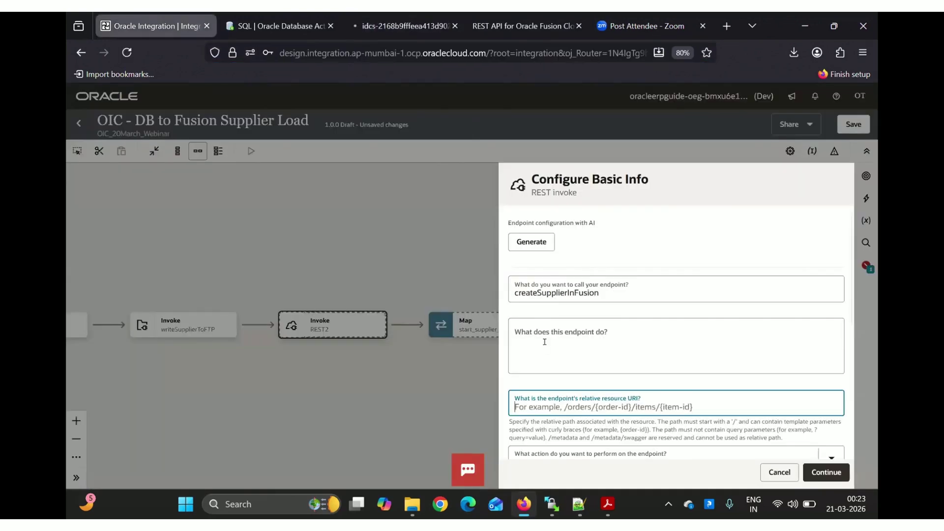
key(ctrl+v)
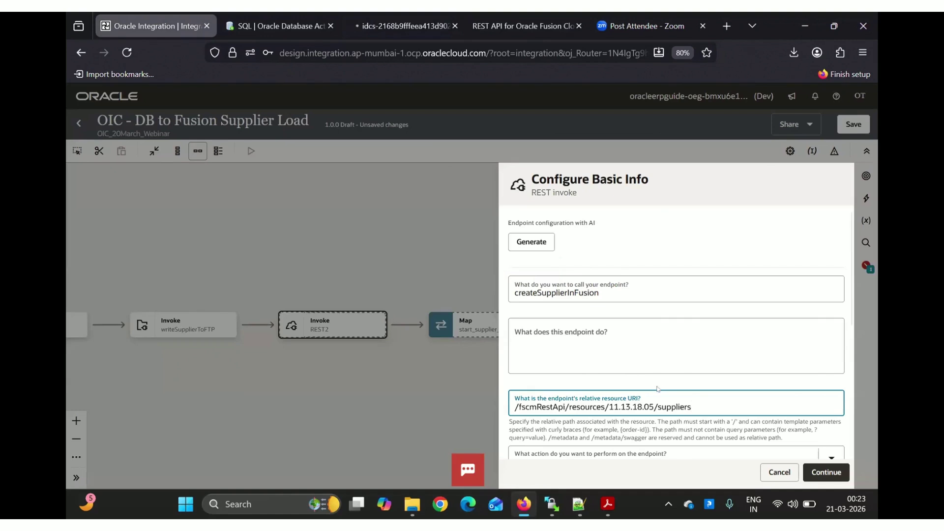
scroll(656, 386, down, 2)
scroll(656, 386, down, 1)
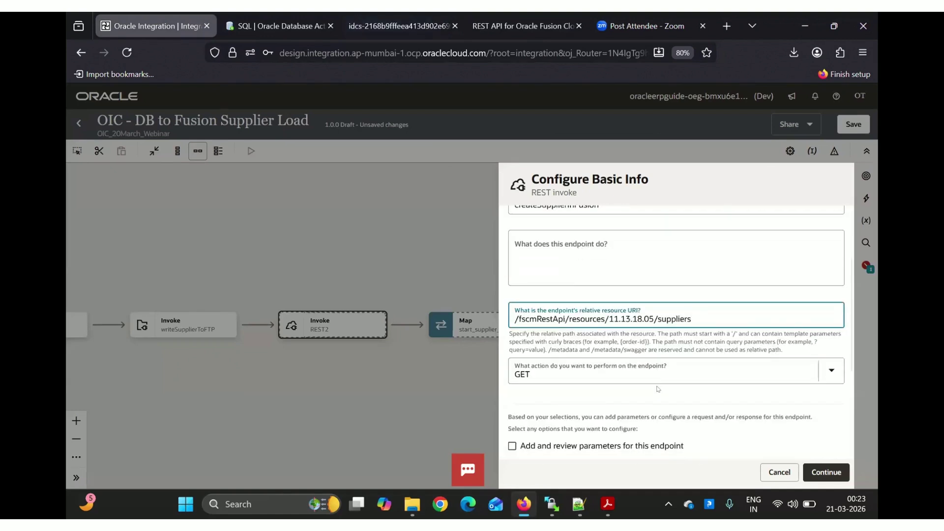
scroll(657, 389, down, 1)
click(576, 339)
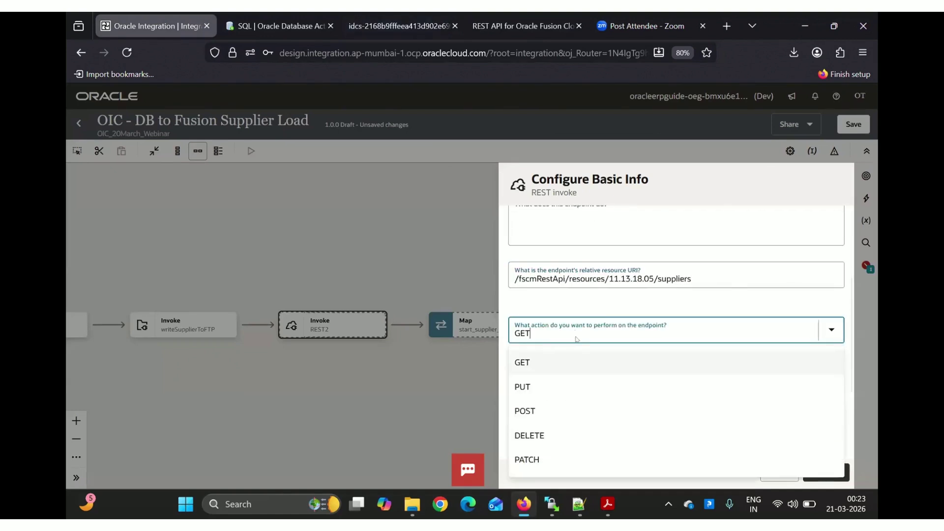
key(Return)
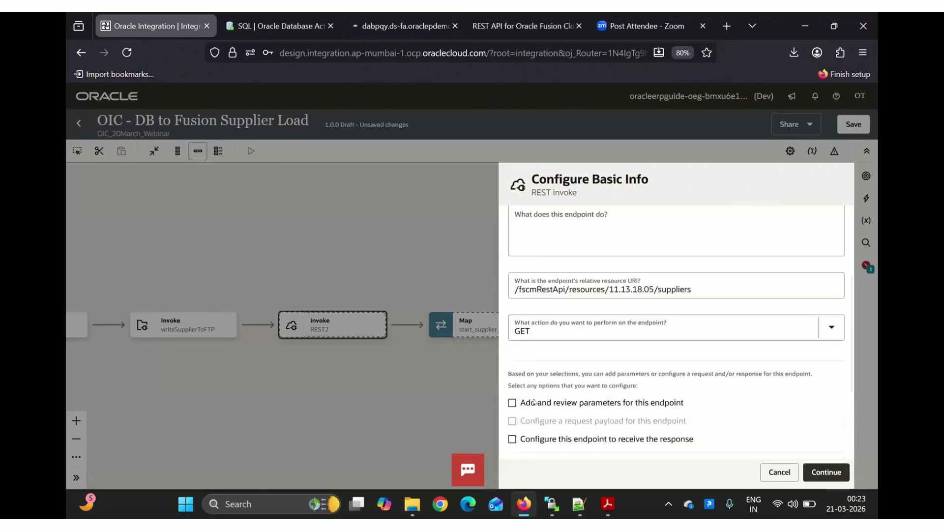
scroll(534, 401, down, 1)
click(546, 293)
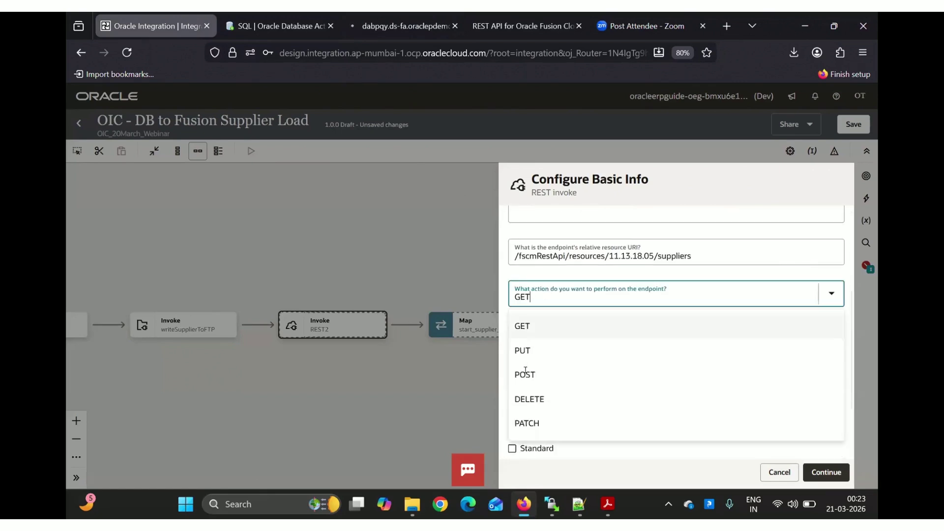
click(524, 375)
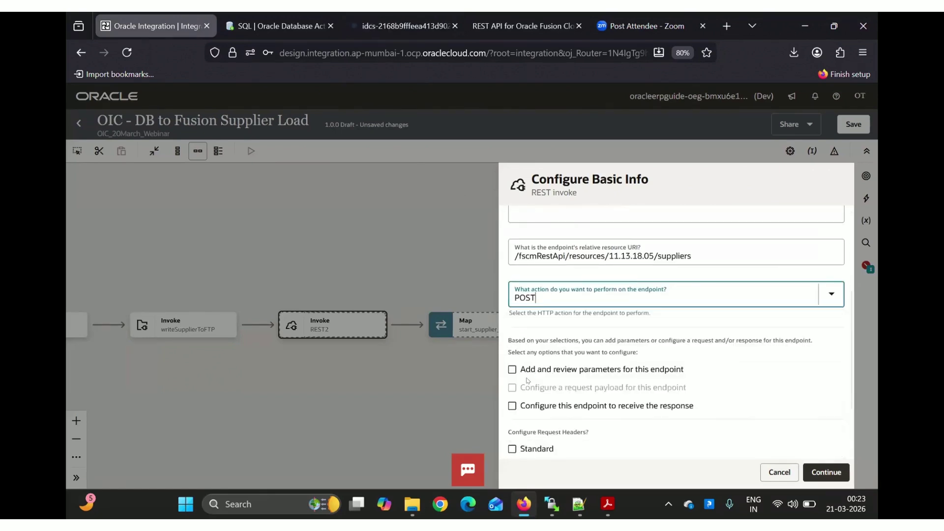
Scroll the Create one supplier docs down to the example request body
scroll(527, 380, up, 5)
scroll(528, 380, down, 5)
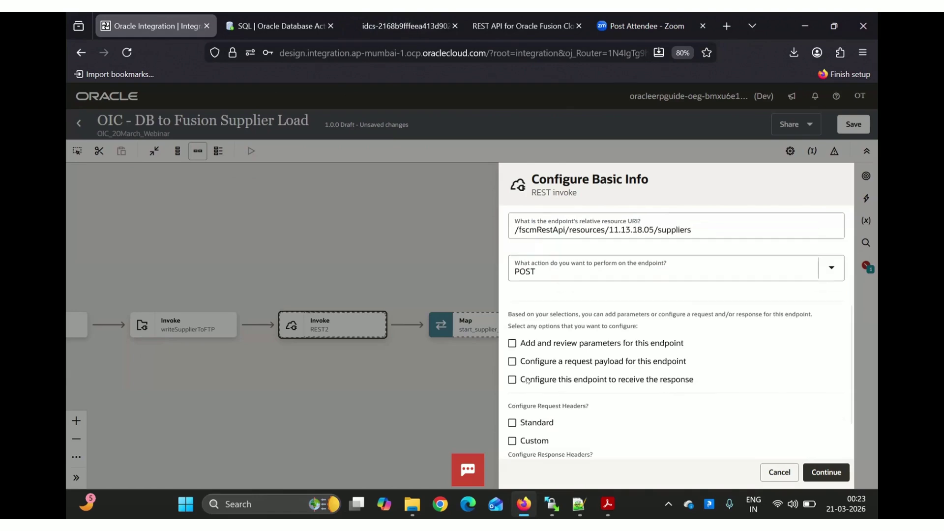
click(495, 24)
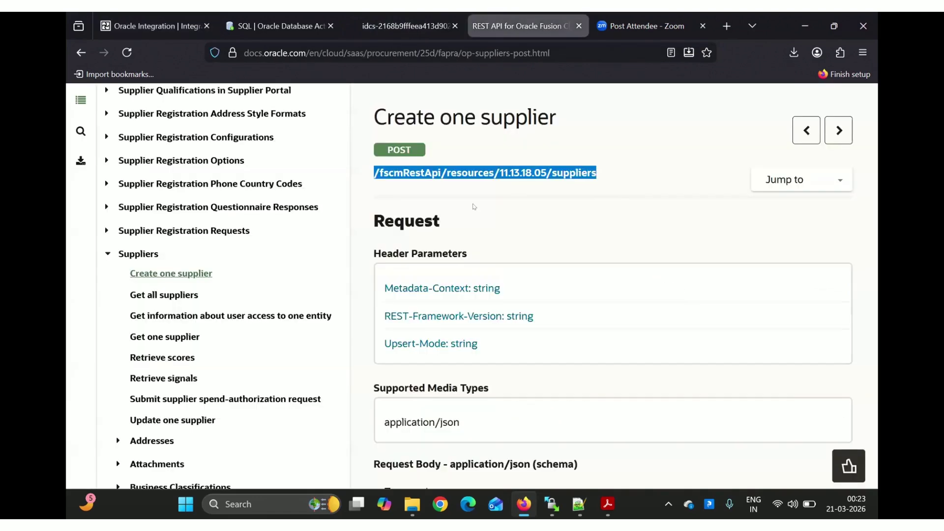
scroll(488, 268, down, 20)
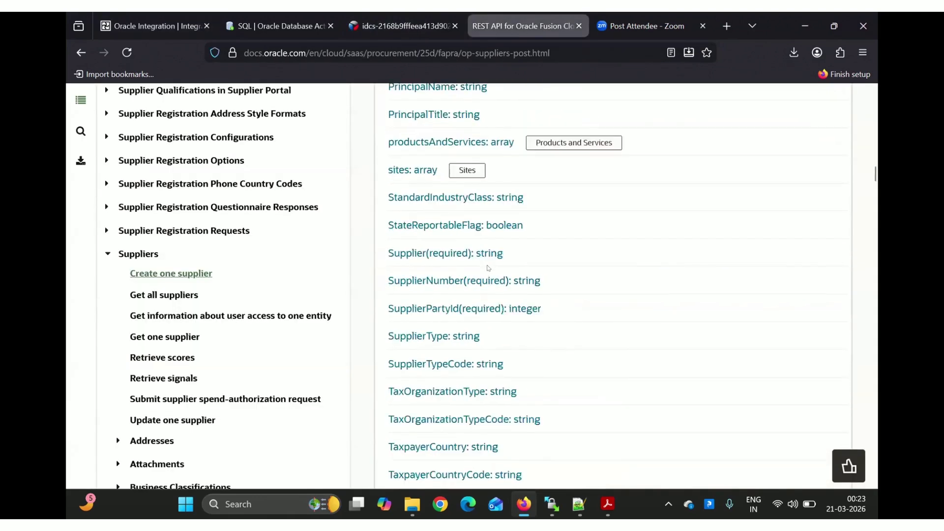
scroll(488, 268, down, 20)
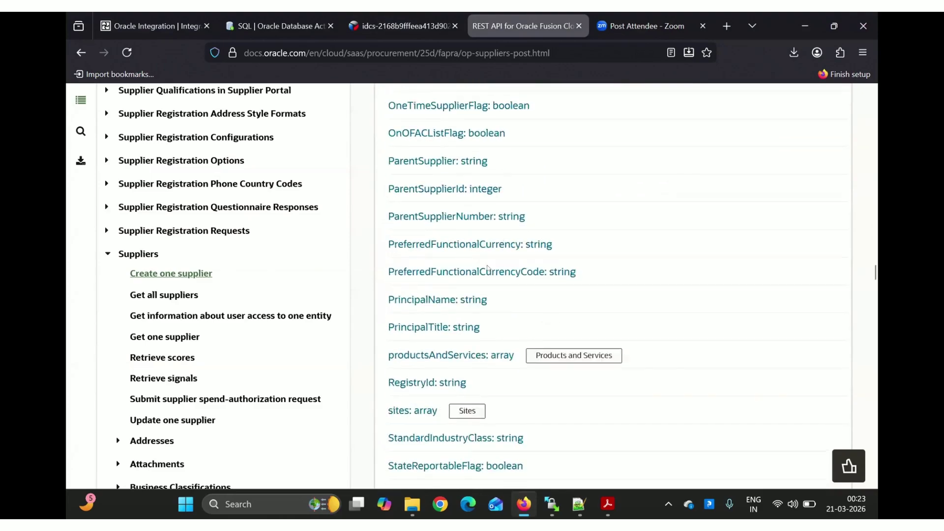
scroll(488, 268, down, 20)
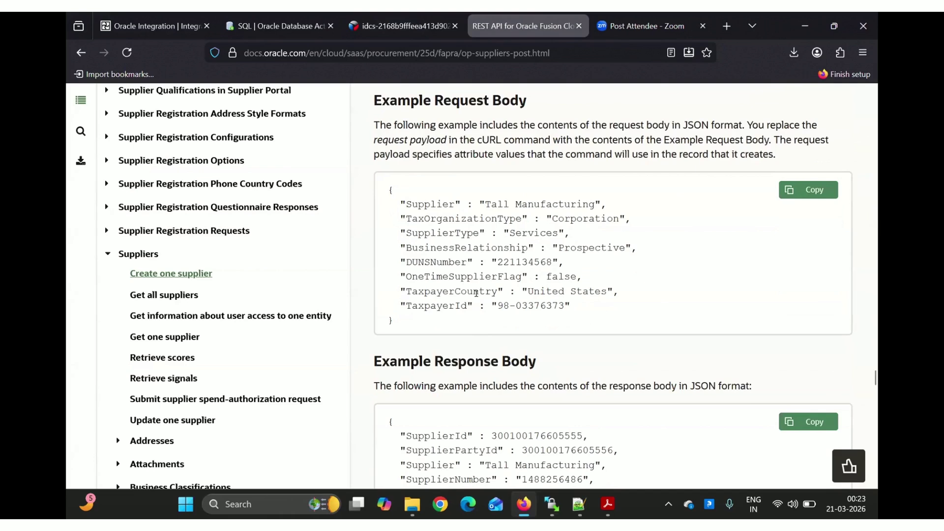
Copy the example request body and enable both a request payload and a response
click(807, 191)
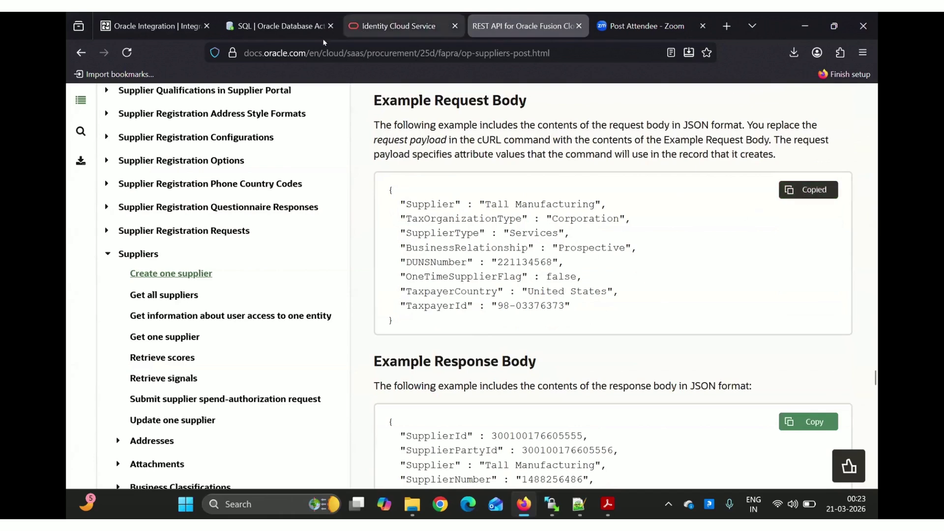
click(129, 18)
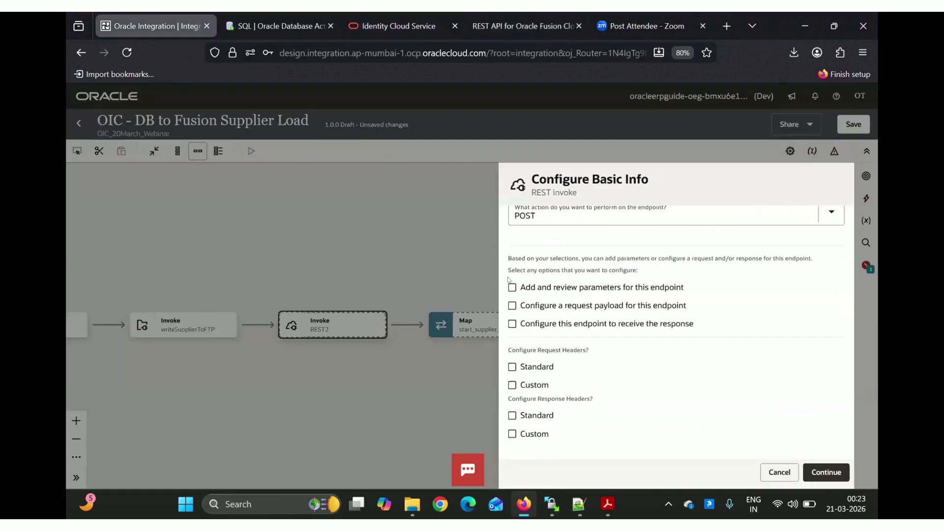
click(512, 306)
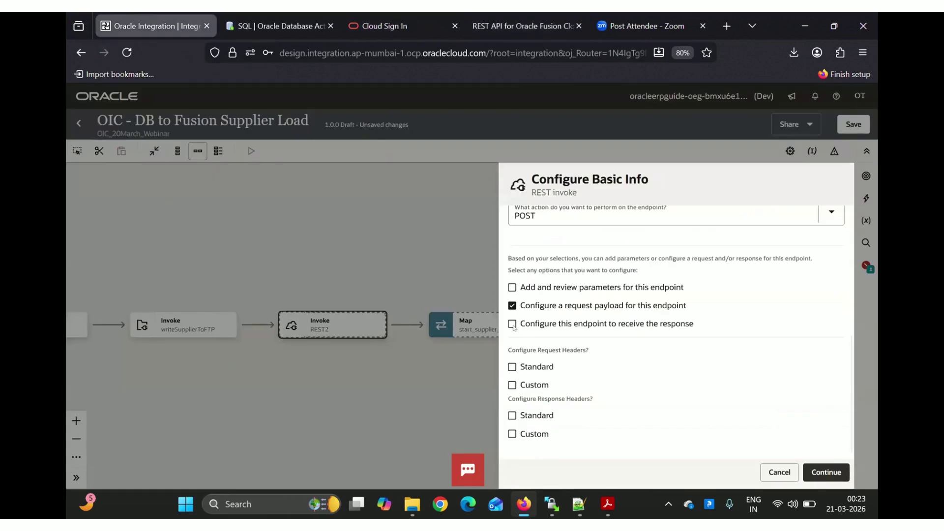
click(512, 323)
click(834, 471)
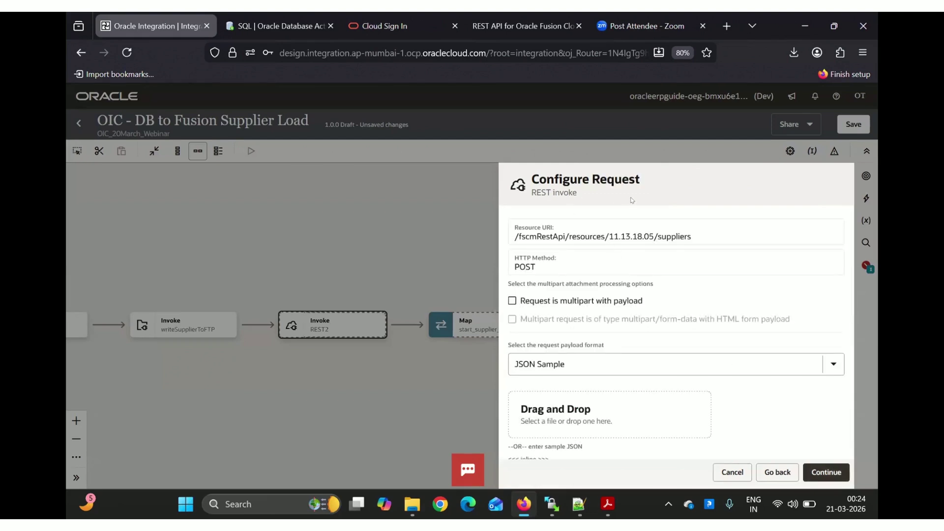
Paste the supplier JSON as the inline request sample and accept it
scroll(644, 339, down, 3)
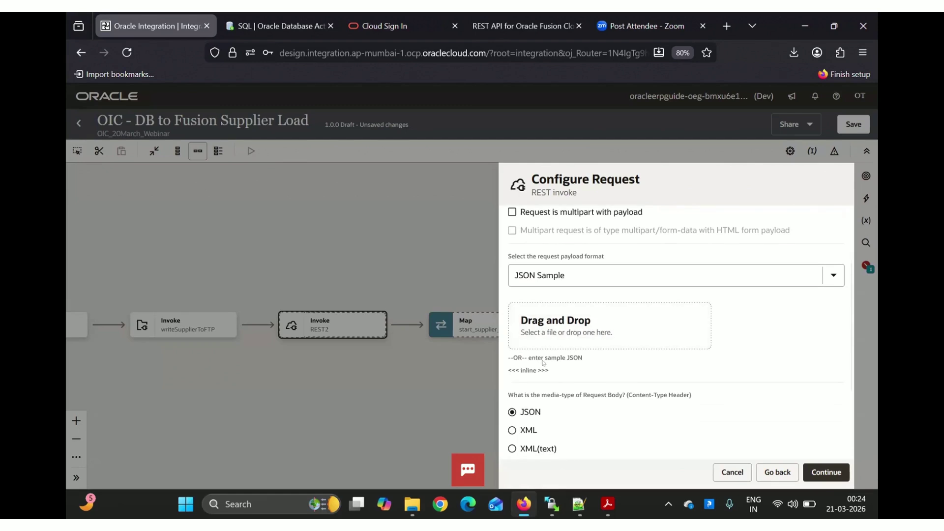
click(529, 369)
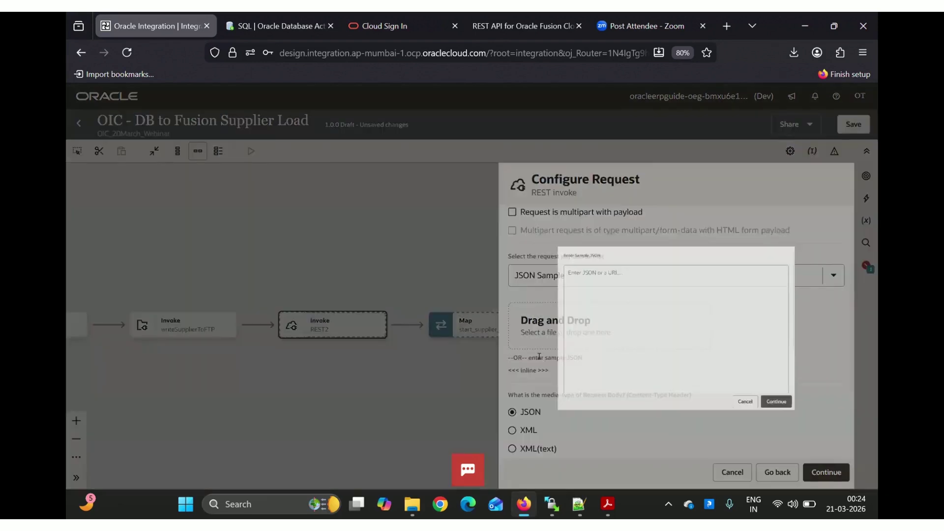
key(ctrl+v)
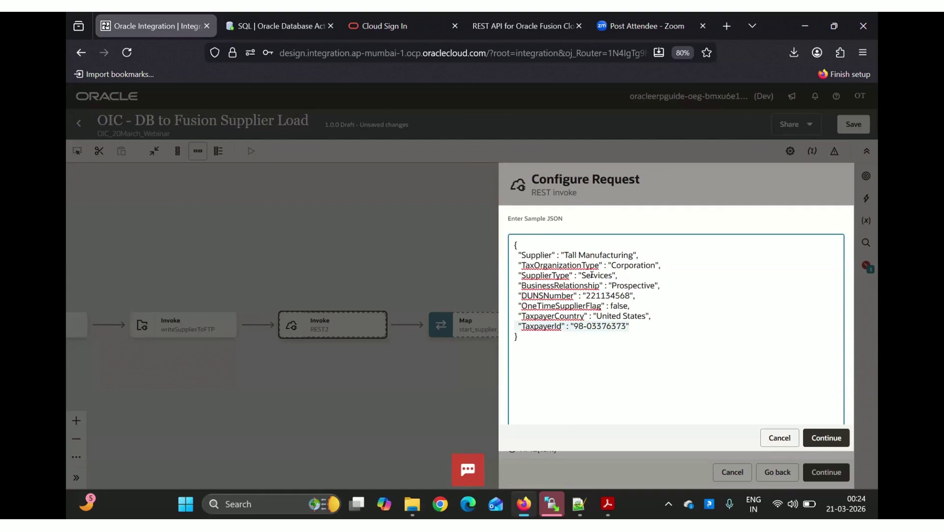
click(830, 436)
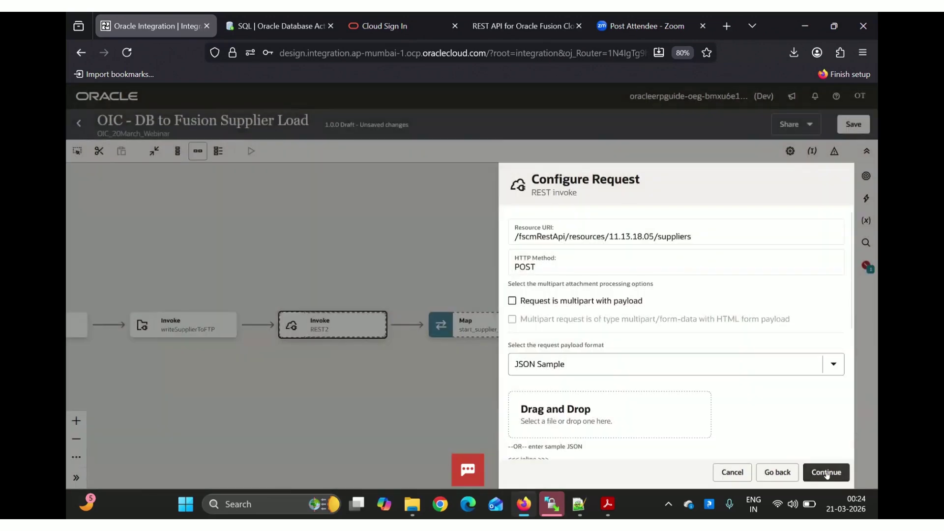
Move on to the response setup and open the inline sample JSON entry
click(826, 473)
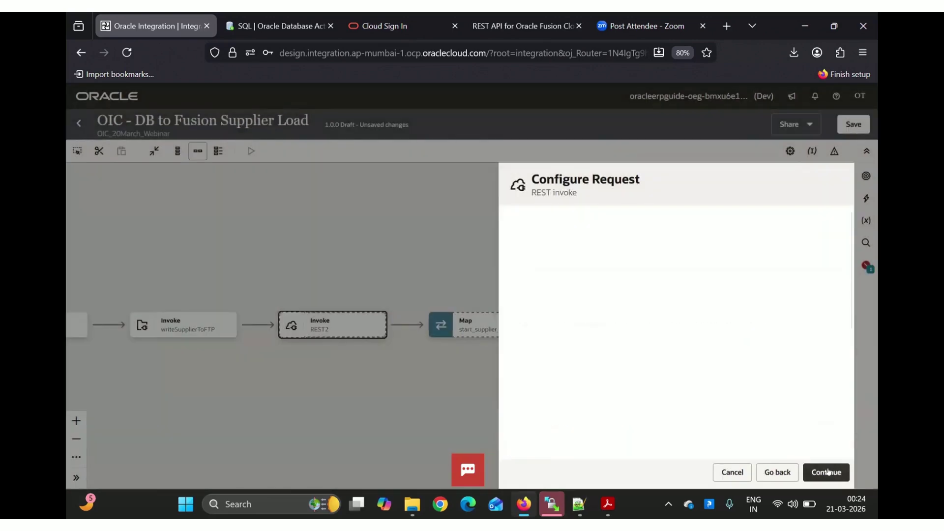
scroll(774, 421, down, 3)
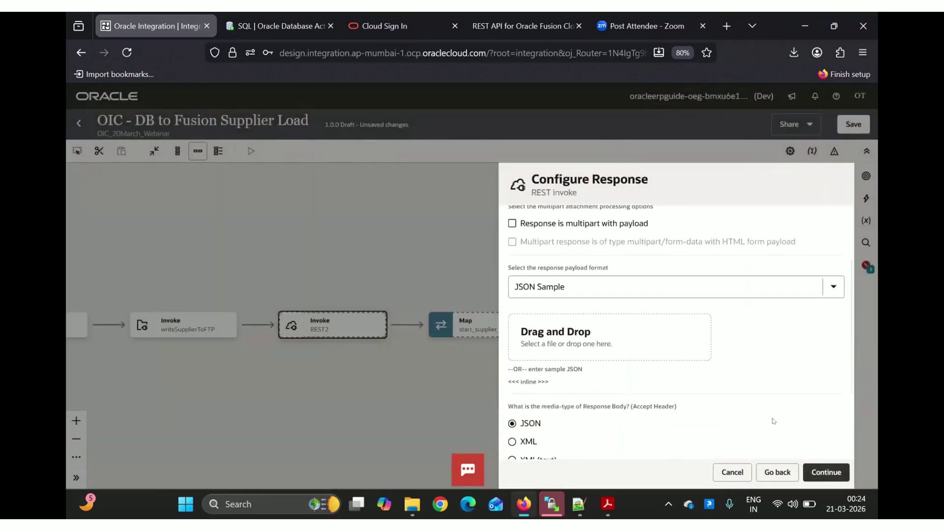
scroll(774, 422, down, 1)
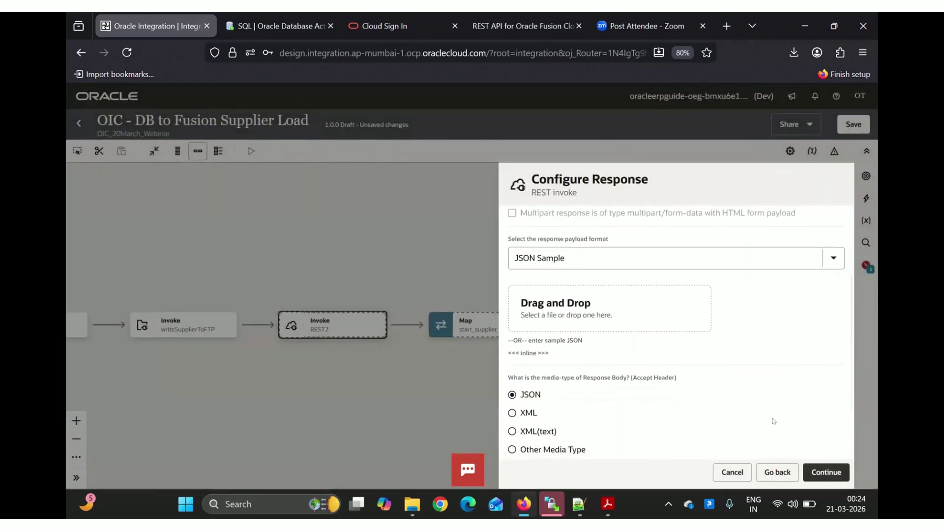
click(530, 352)
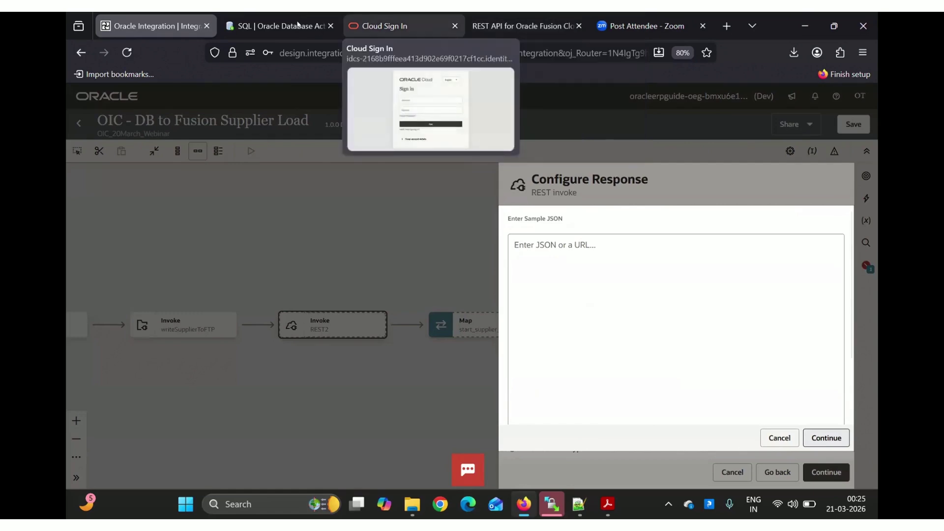
Paste the Create one supplier example response JSON as the response sample and reach the Summary
click(522, 26)
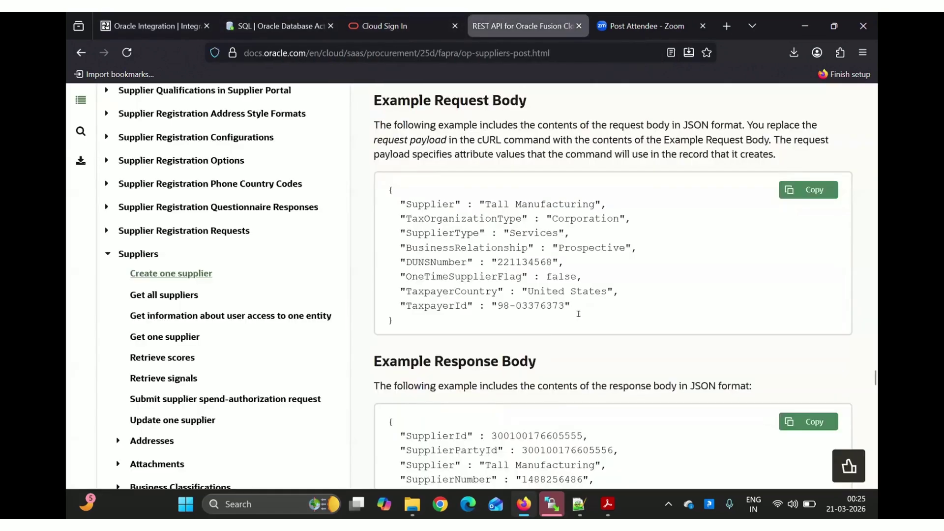
scroll(508, 197, down, 3)
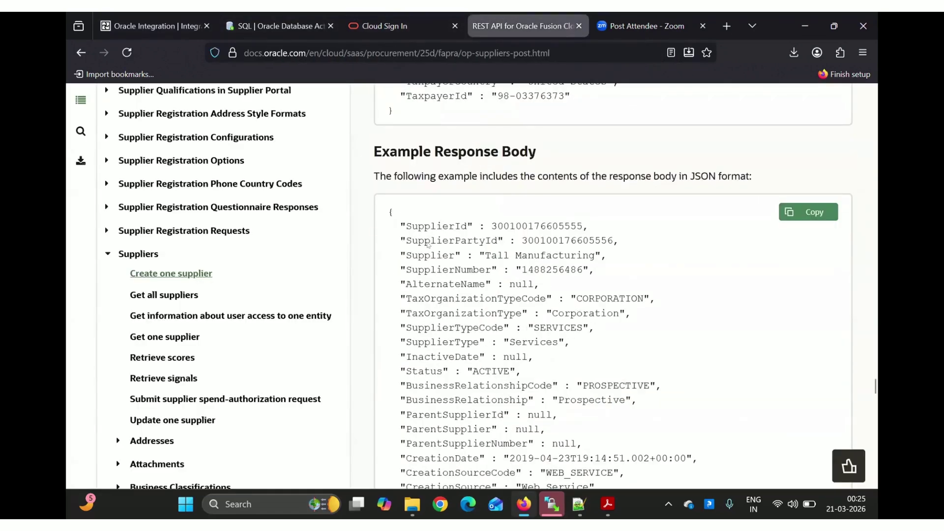
click(801, 212)
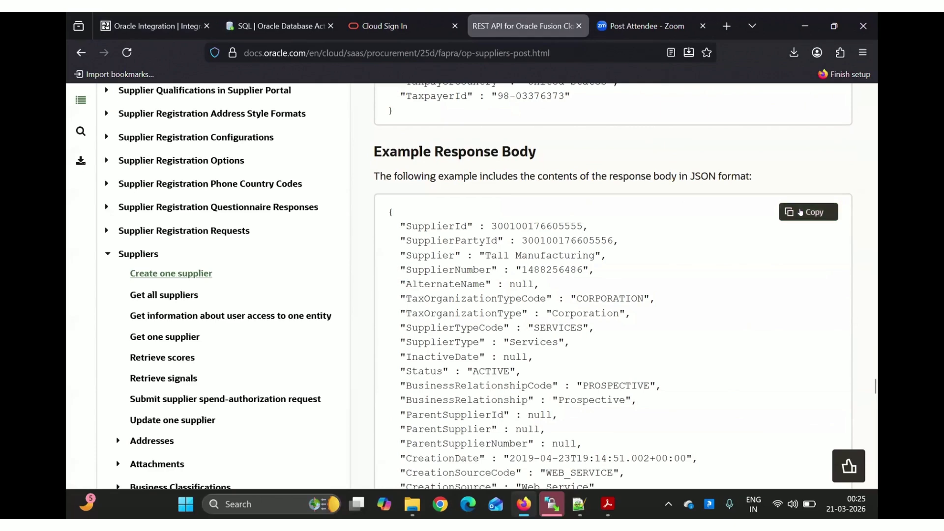
click(270, 20)
click(149, 18)
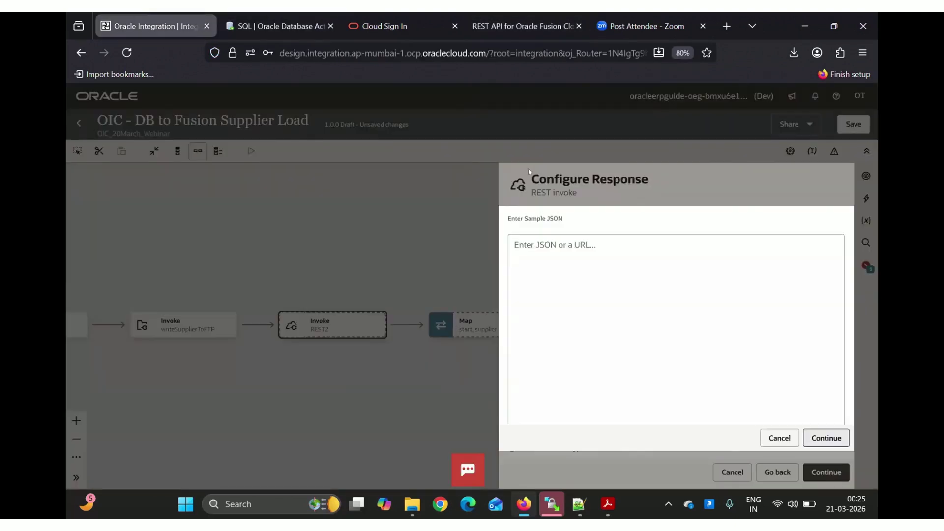
click(546, 252)
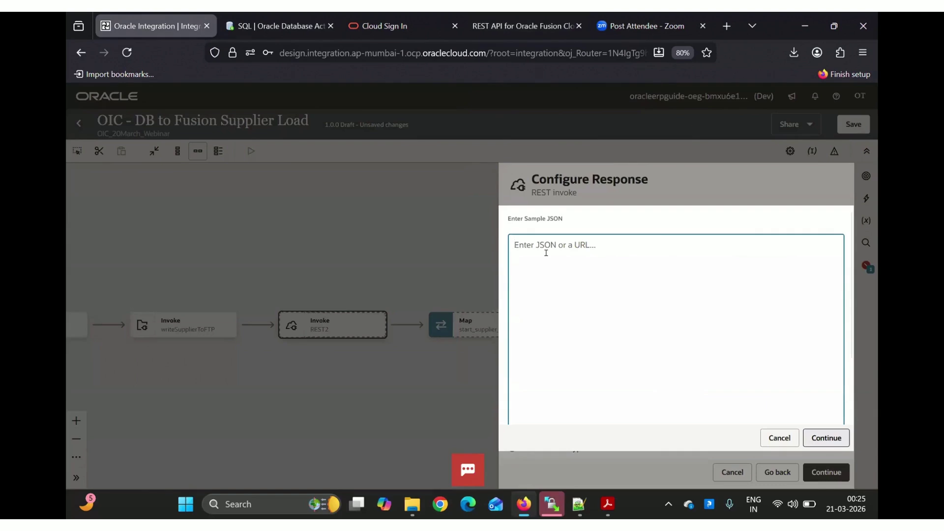
key(ctrl+v)
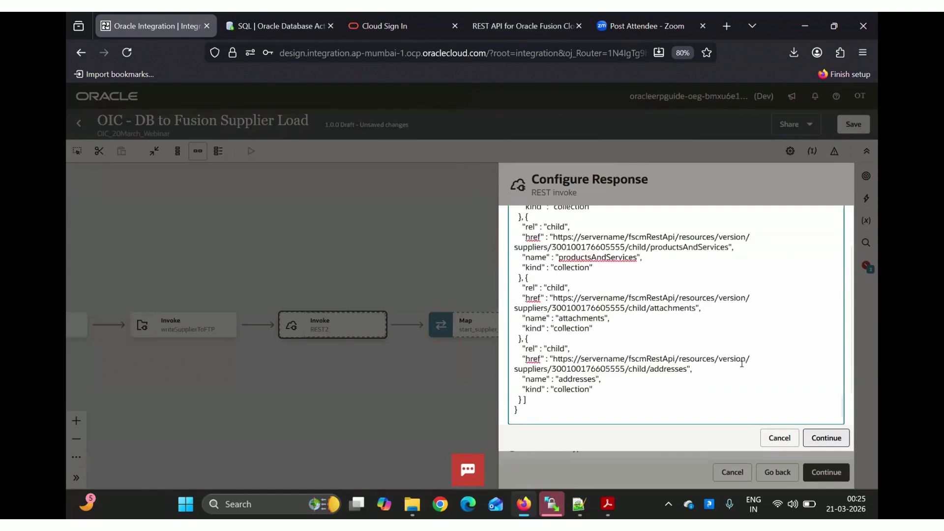
click(827, 435)
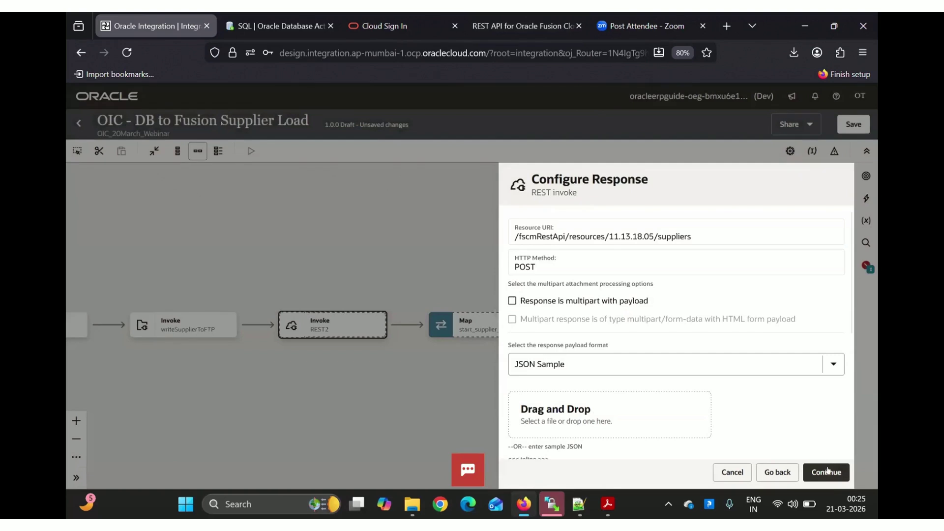
click(827, 471)
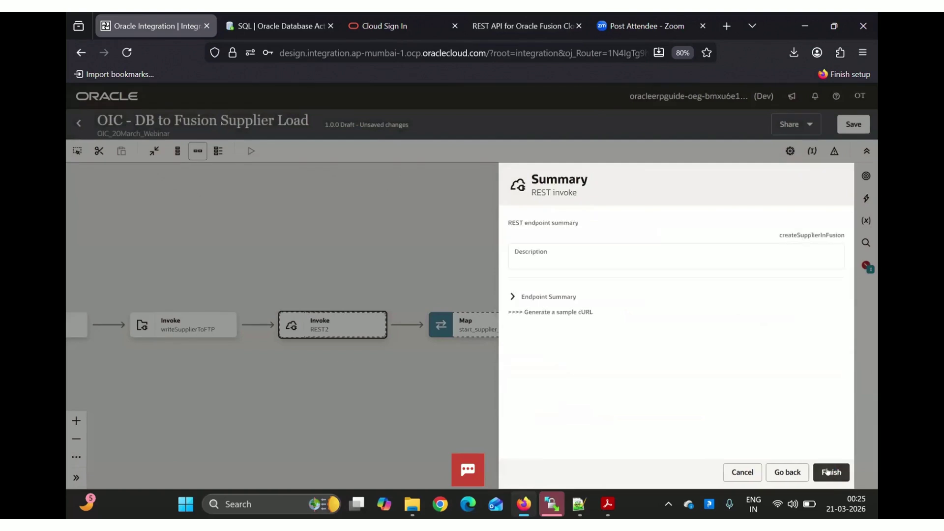
Review the endpoint summary, finish the createSupplierInFusion REST invoke, and save the integration
click(512, 297)
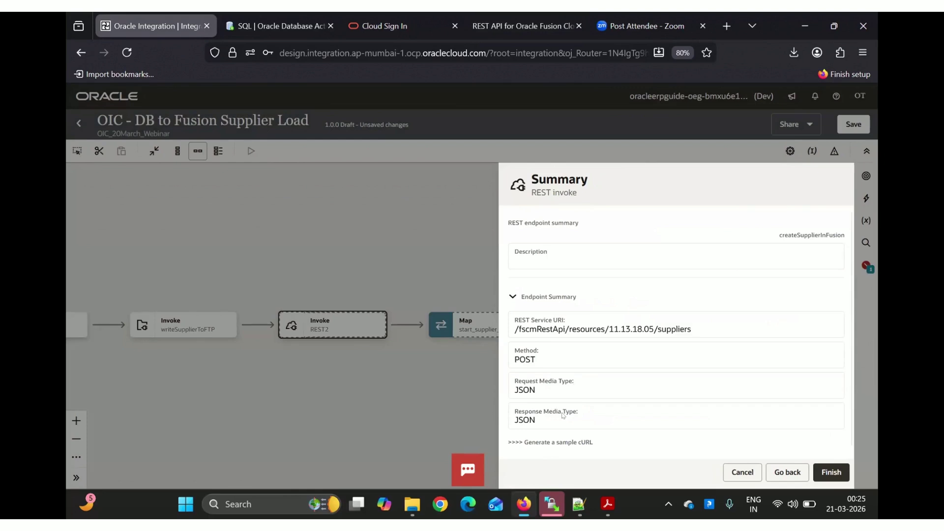
click(829, 471)
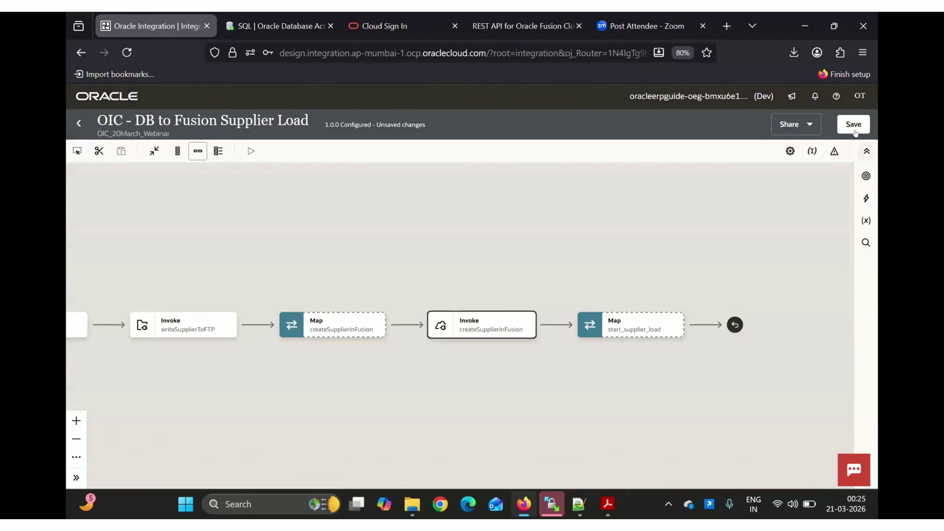
click(855, 127)
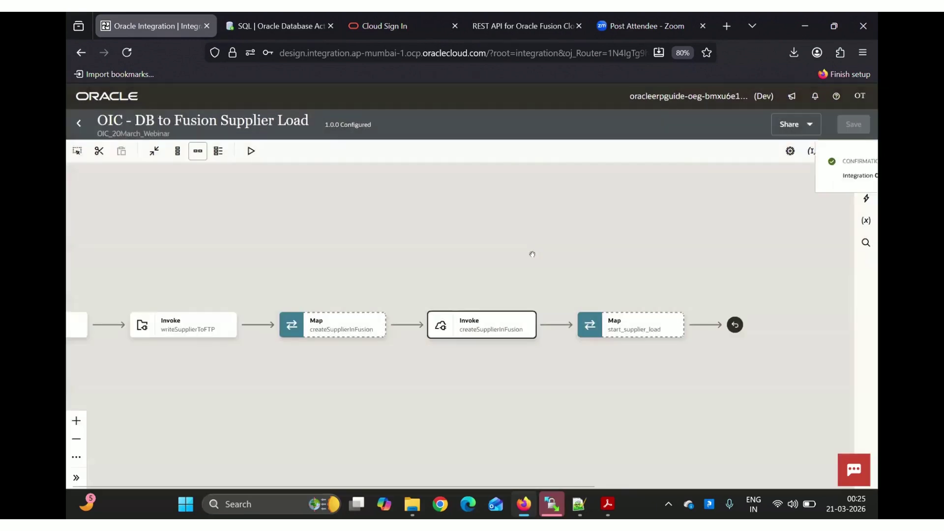
Open the createSupplierInFusion map and expand the Request Wrapper and extractSupplierFromDB output columns
drag(533, 253, 660, 260)
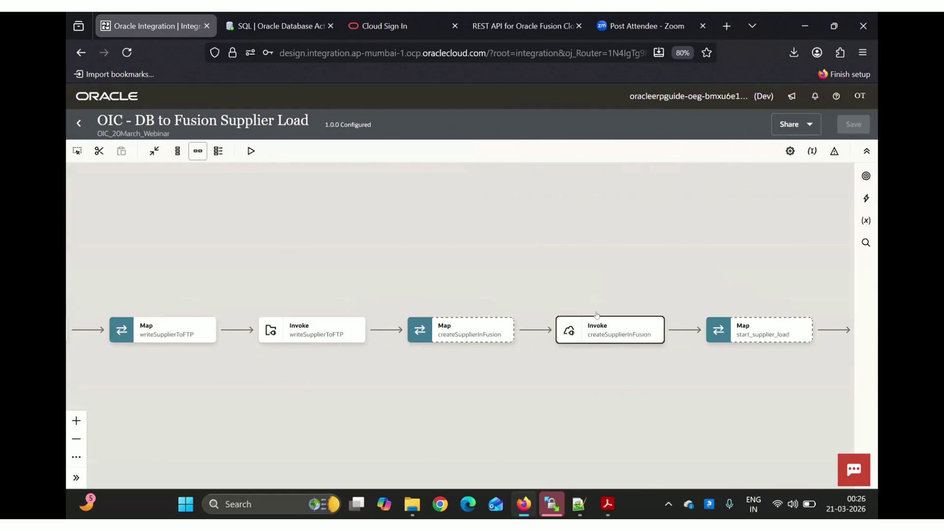
mouse_move(451, 334)
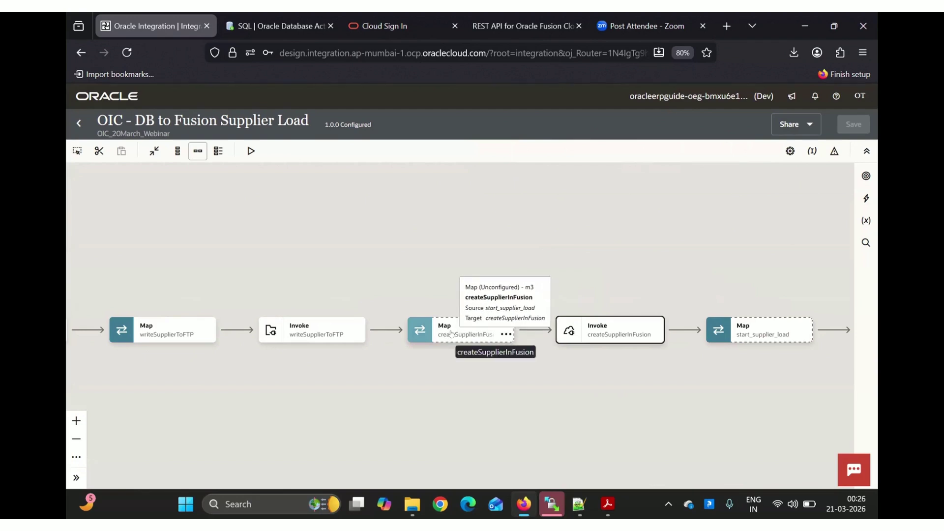
click(451, 334)
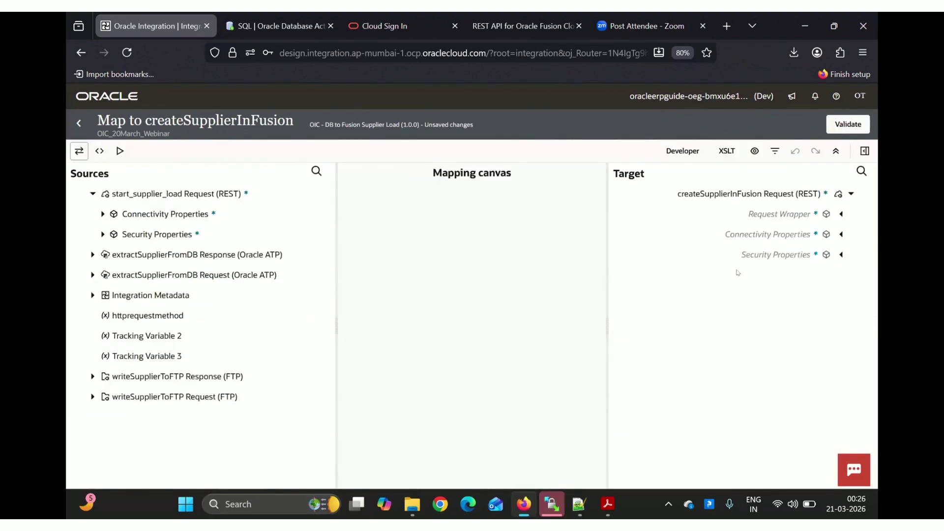
click(837, 213)
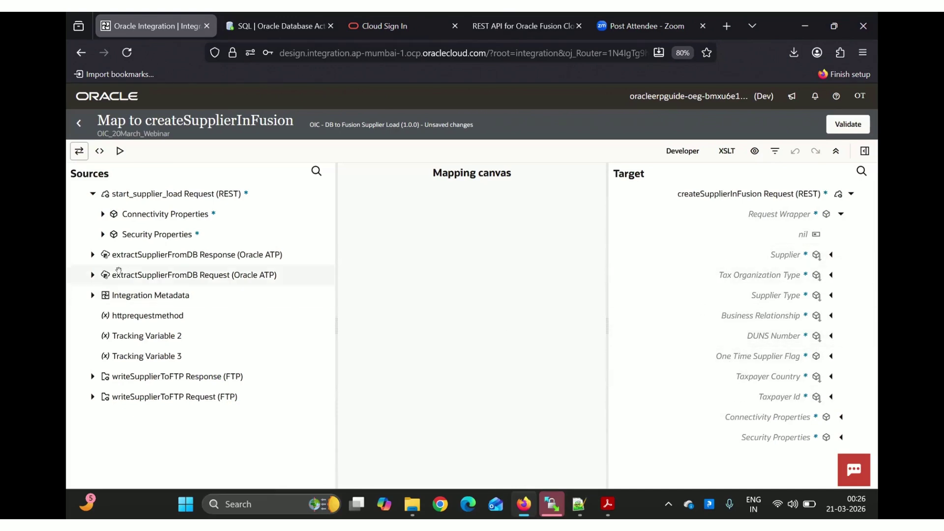
click(92, 255)
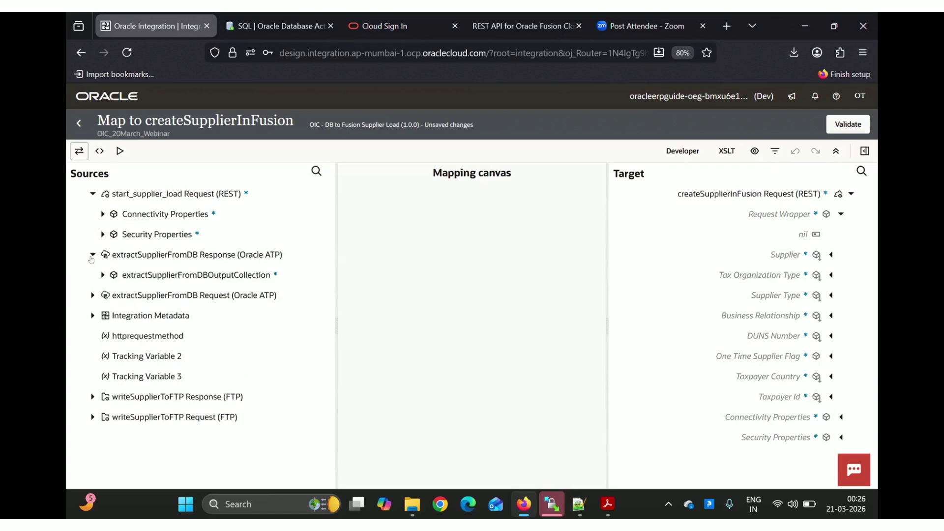
click(101, 276)
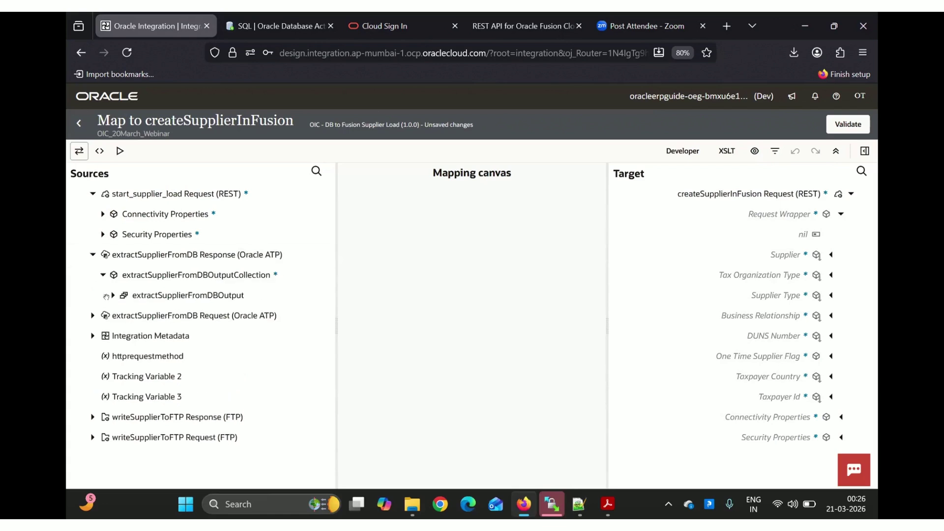
click(112, 296)
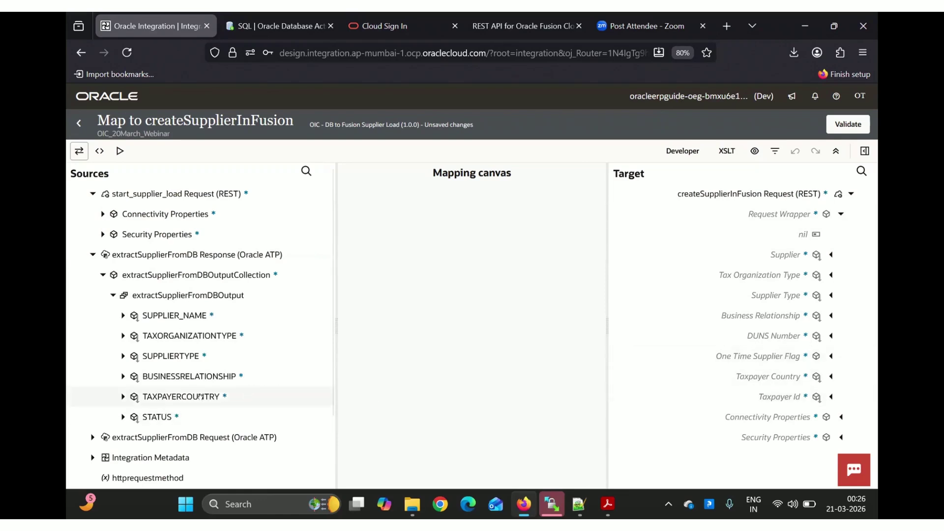
Map TAXPAYERCOUNTRY, BUSINESSRELATIONSHIP, SUPPLIERTYPE, TAXORGANIZATIONTYPE and SUPPLIER_NAME to their Fusion fields, then validate
drag(603, 407, 740, 378)
drag(220, 376, 705, 316)
drag(228, 349, 725, 297)
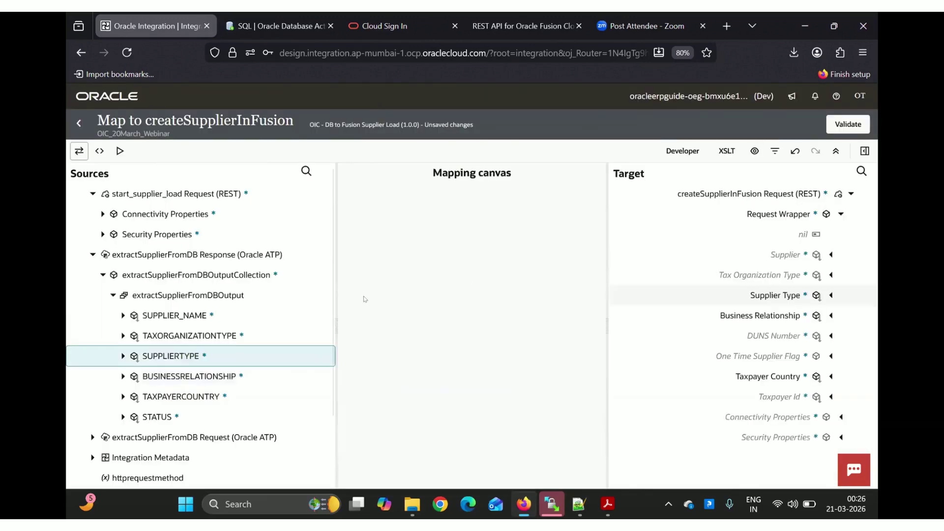
drag(256, 335, 708, 274)
drag(203, 312, 655, 247)
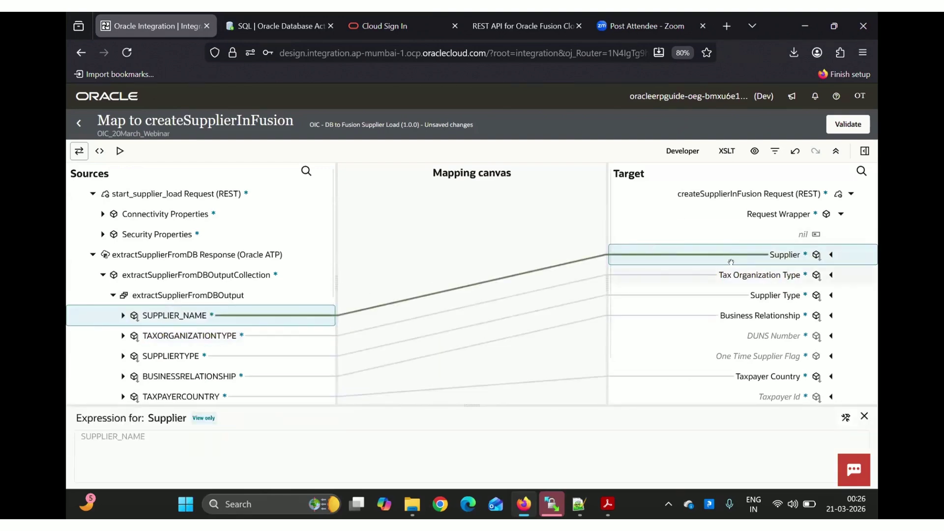
click(847, 125)
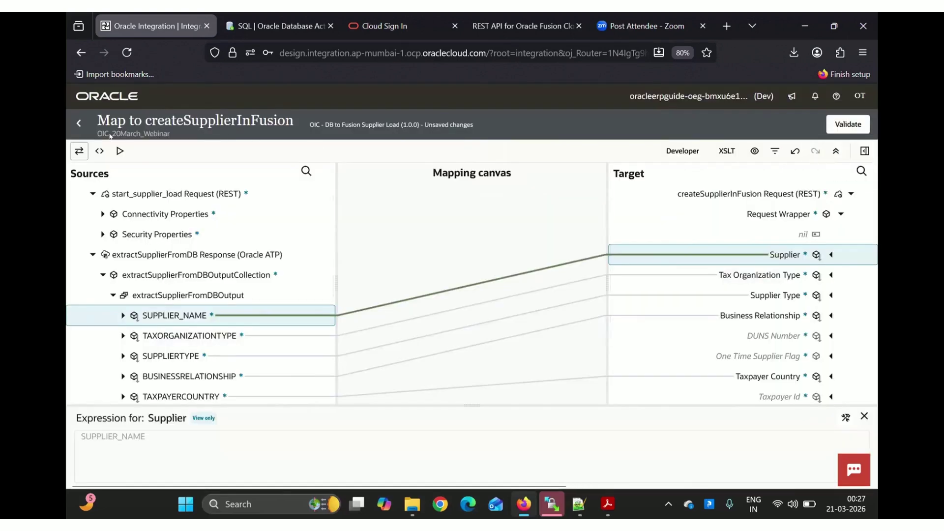
click(77, 124)
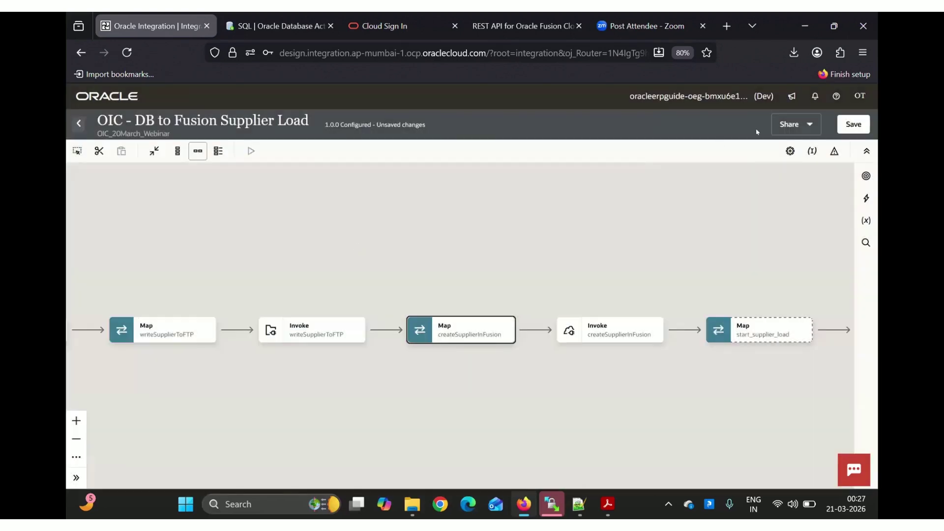
Save the integration with the new mapping and review the end of the flow
click(854, 124)
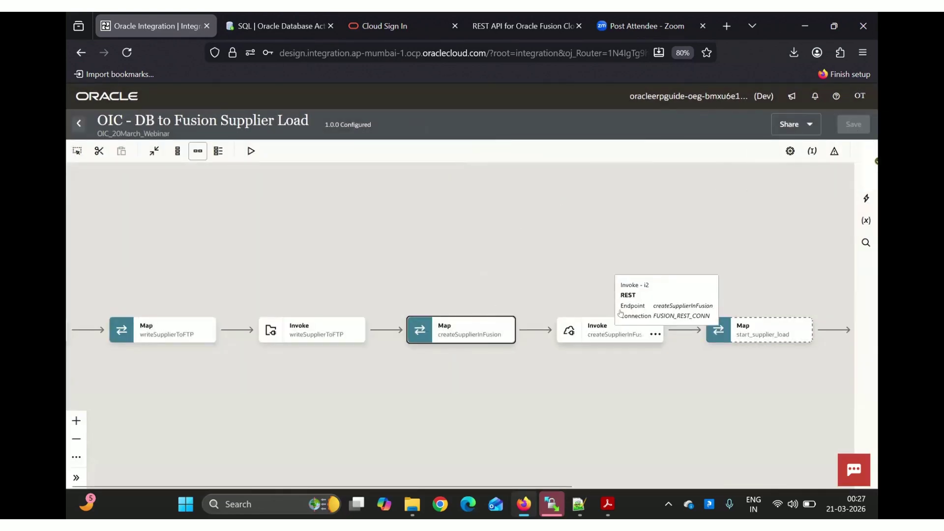
mouse_move(638, 344)
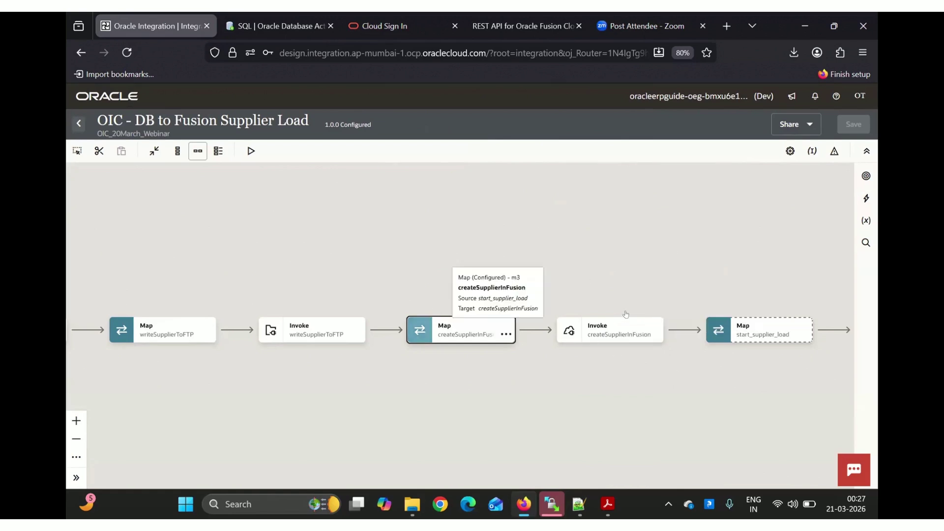
mouse_move(598, 322)
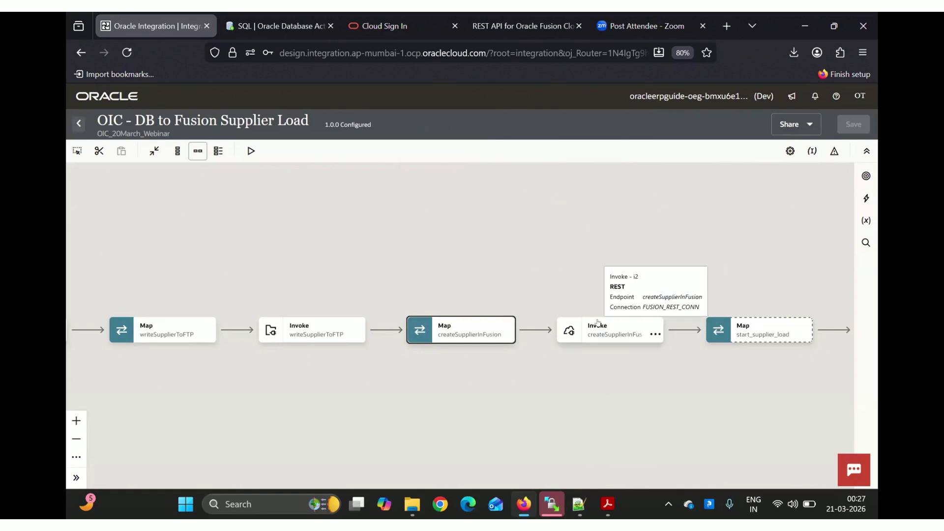
drag(546, 242, 214, 263)
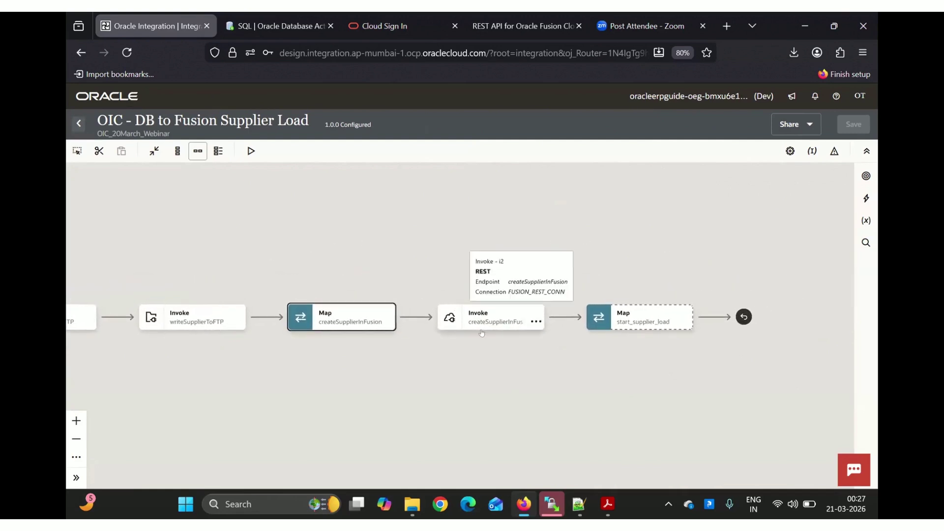
Switch to the Database Actions SQL worksheet showing the DRAFT supplier row
mouse_move(484, 327)
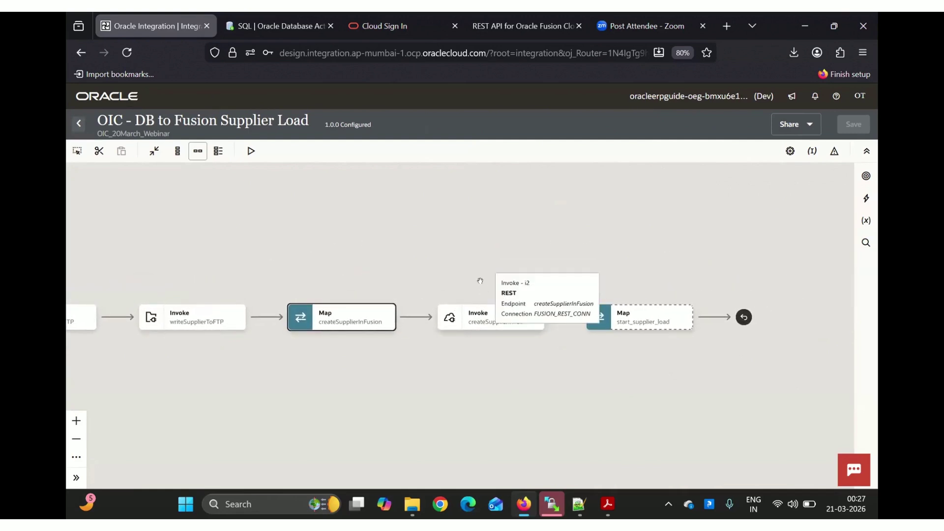
mouse_move(557, 319)
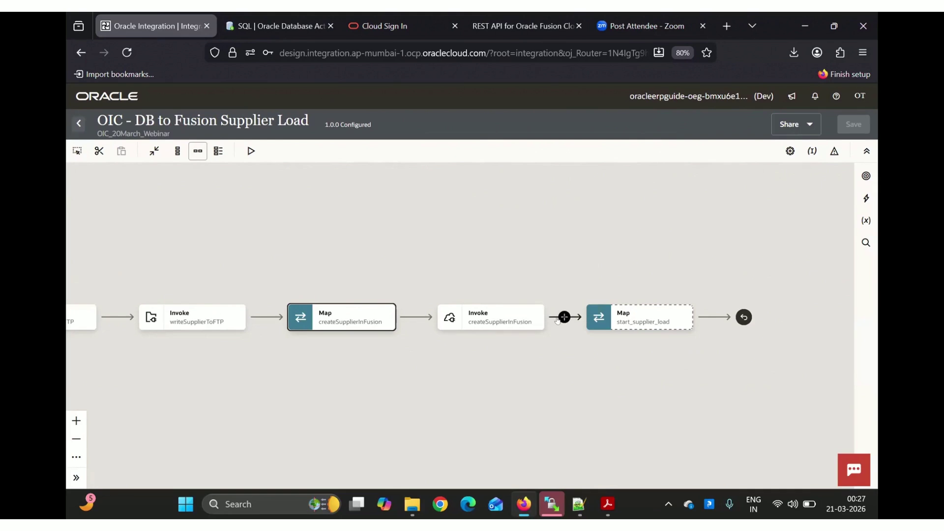
click(252, 16)
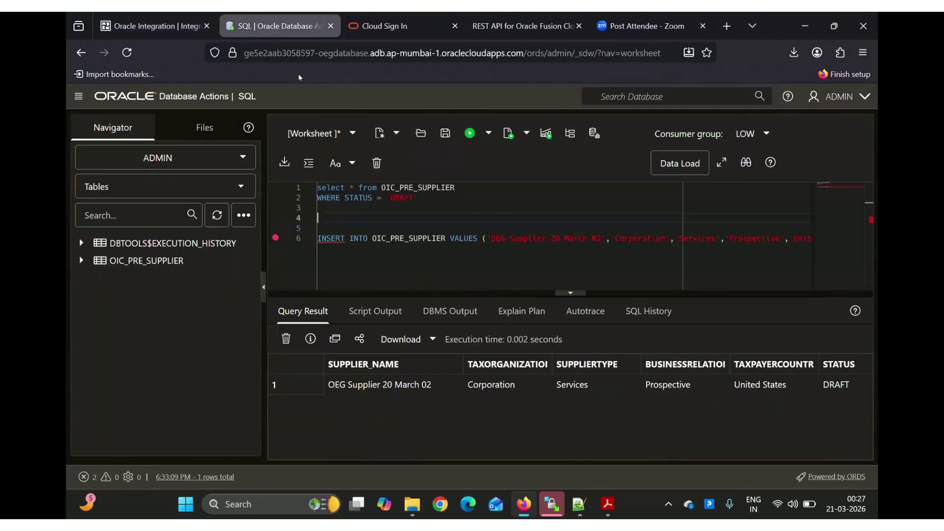
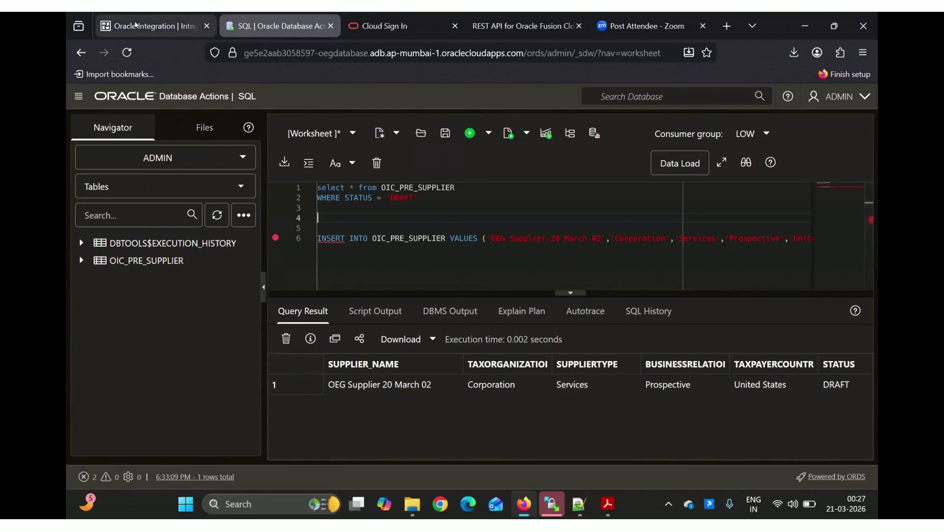
Add an OIC_ATP_CONN invoke right after createSupplierInFusion in the supplier load flow
click(136, 26)
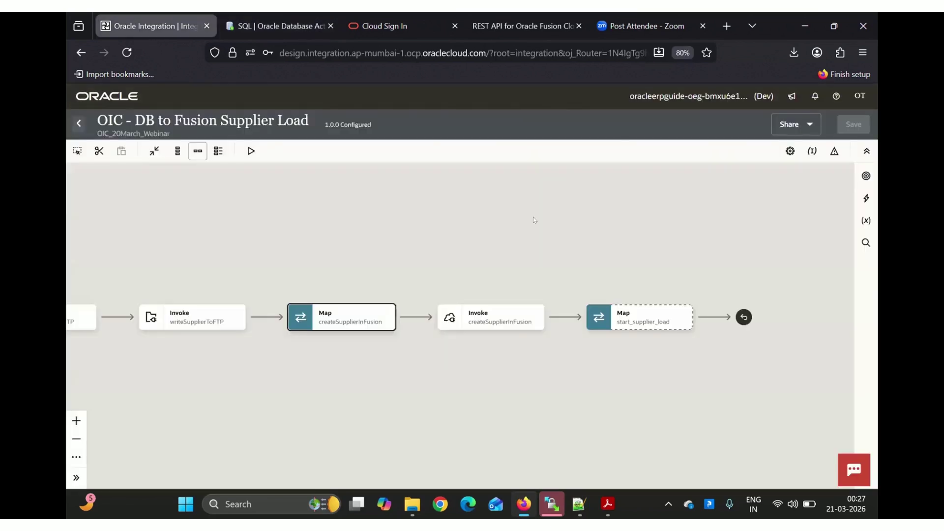
click(565, 317)
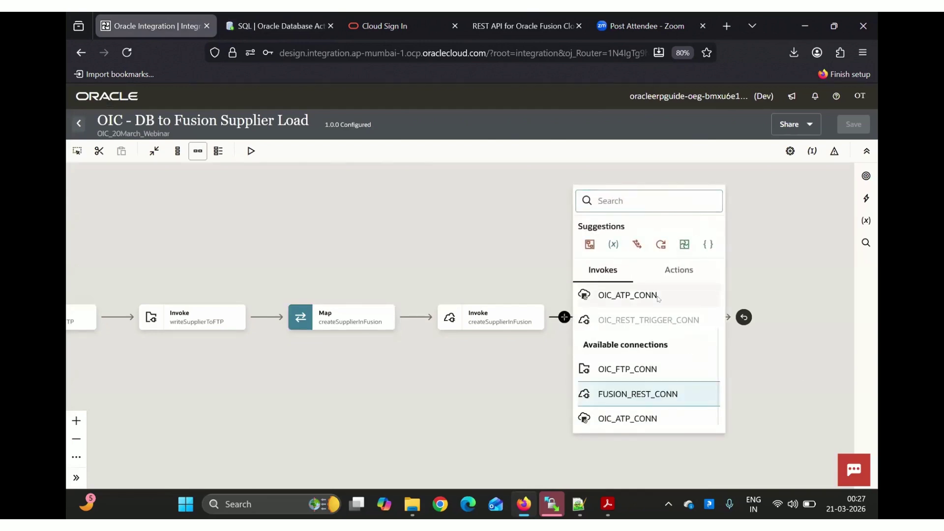
click(658, 297)
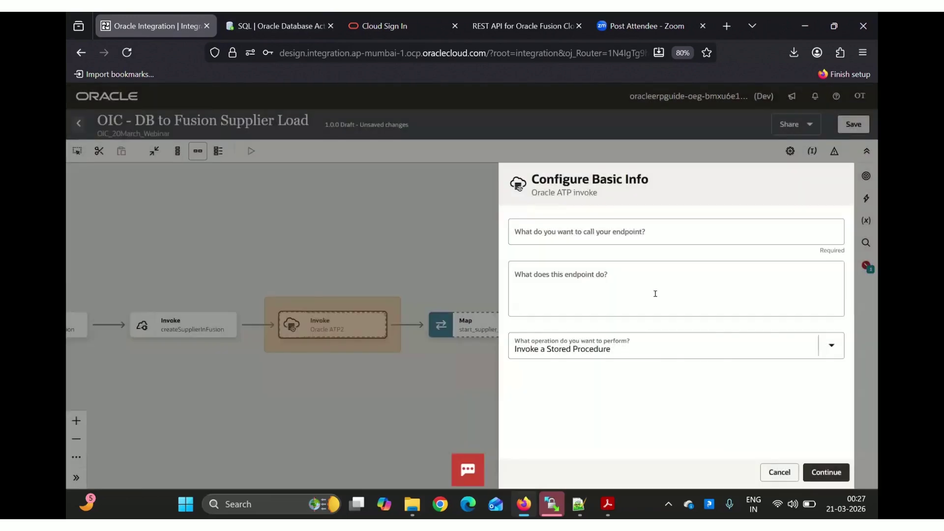
Name the ATP invoke updateDatabaseToCompleted and set its operation to Run a SQL Statement
click(550, 232)
text(update)
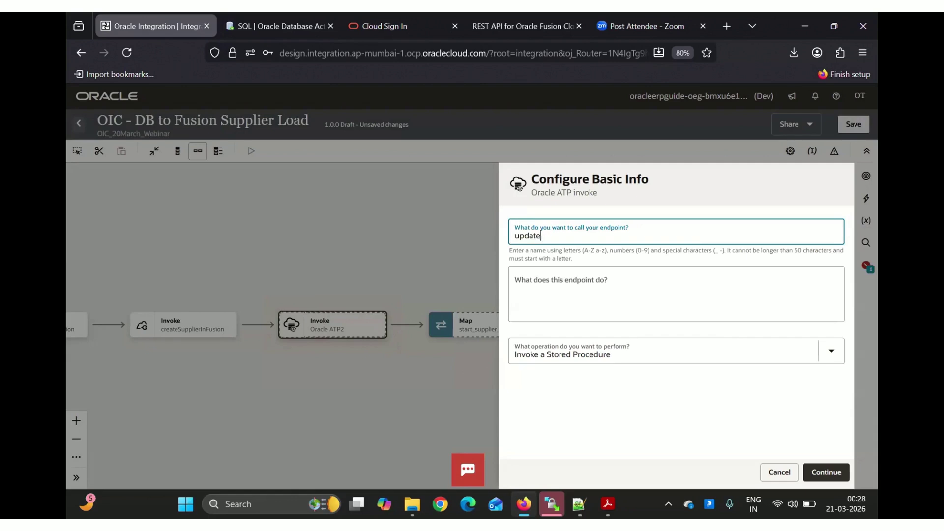
text(DatabaseToCompleted)
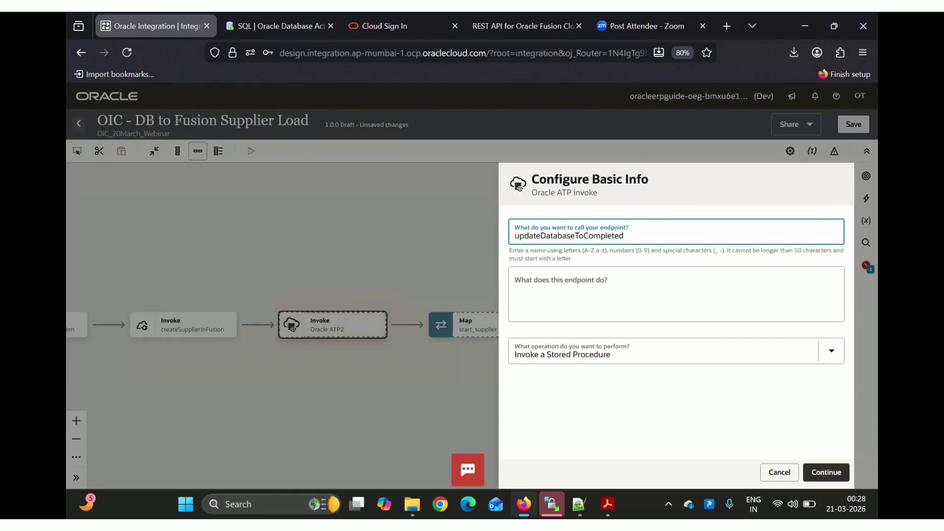
click(666, 348)
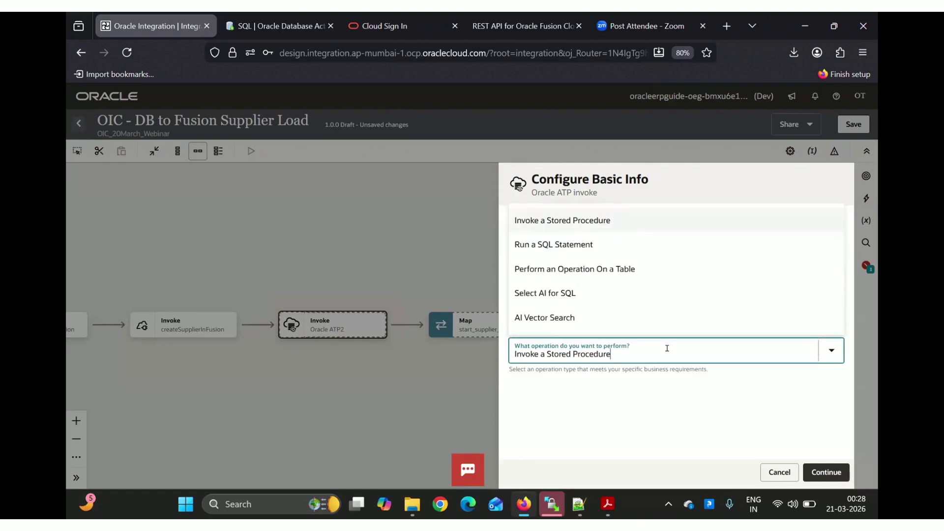
click(560, 239)
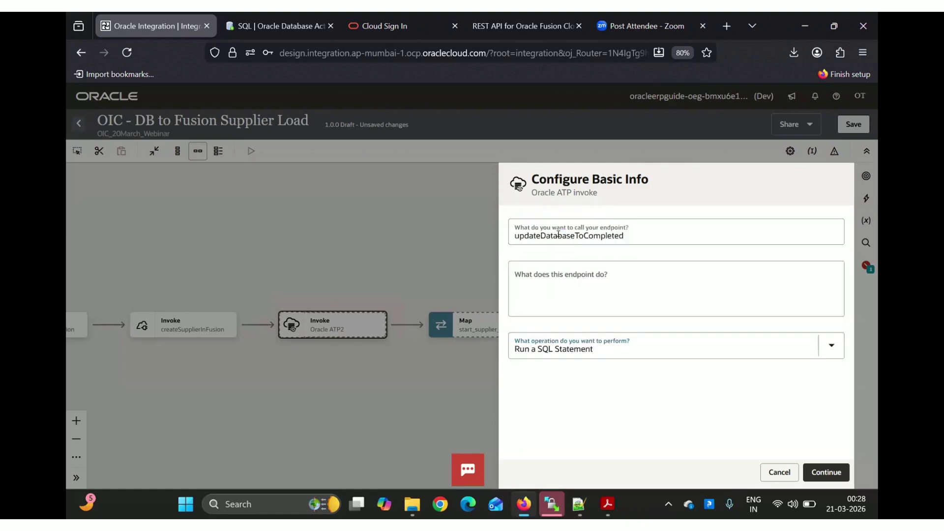
click(824, 472)
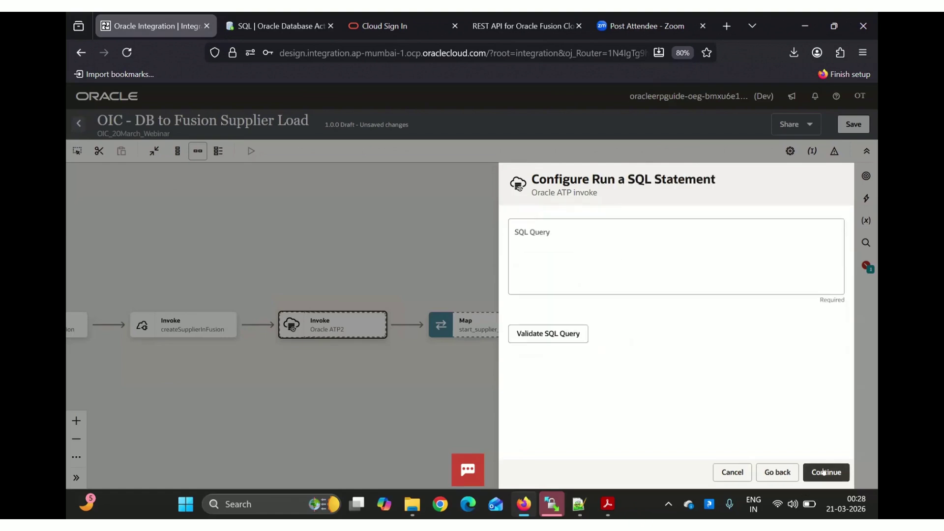
Write UPDATE OIC_PRE_SUPPLIER SET STATUS = 'COMPLETED' WHERE SUPPLIER_NAME = #p_supplierName, copying the table name
click(583, 273)
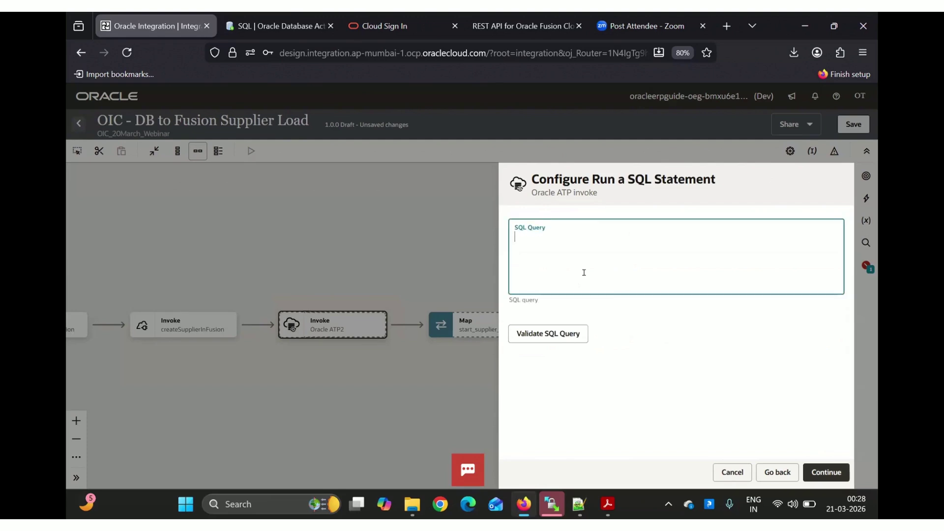
text(UPDATE)
click(295, 23)
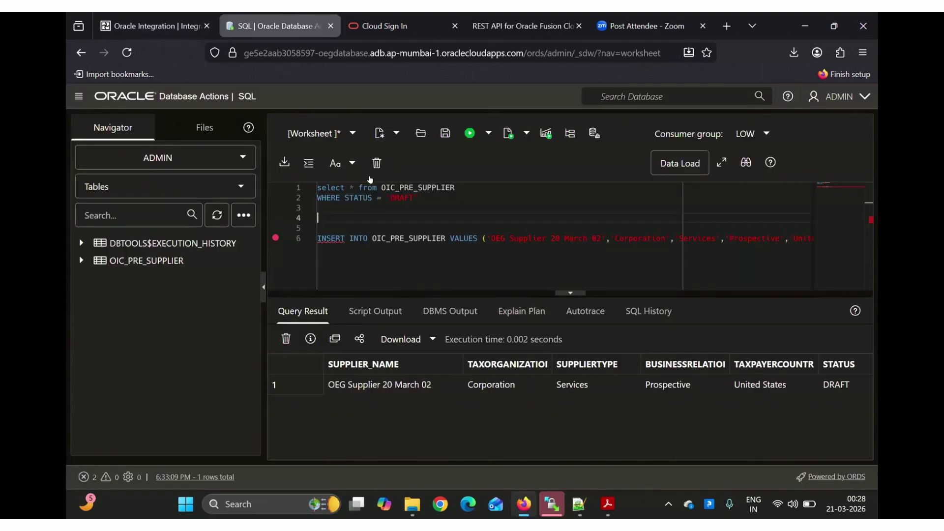
double_click(411, 187)
key(ctrl+c)
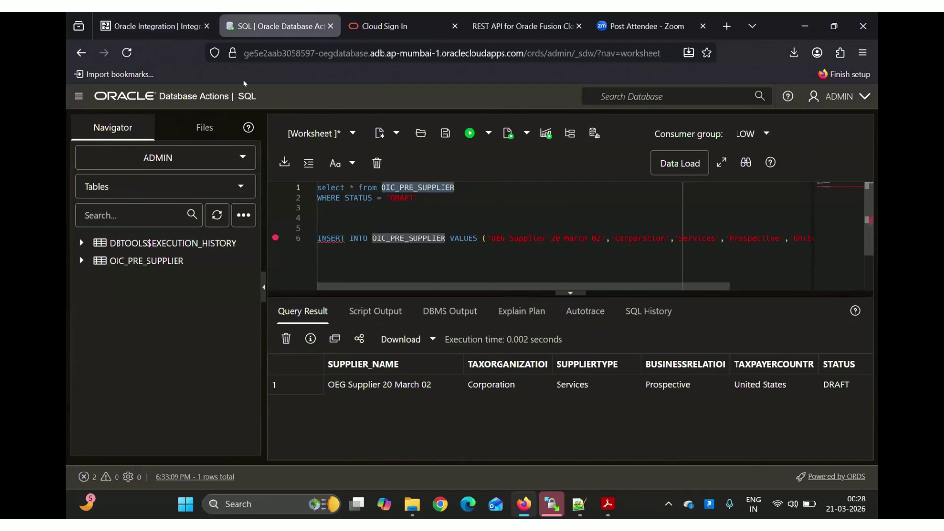
click(157, 25)
key(ctrl+v)
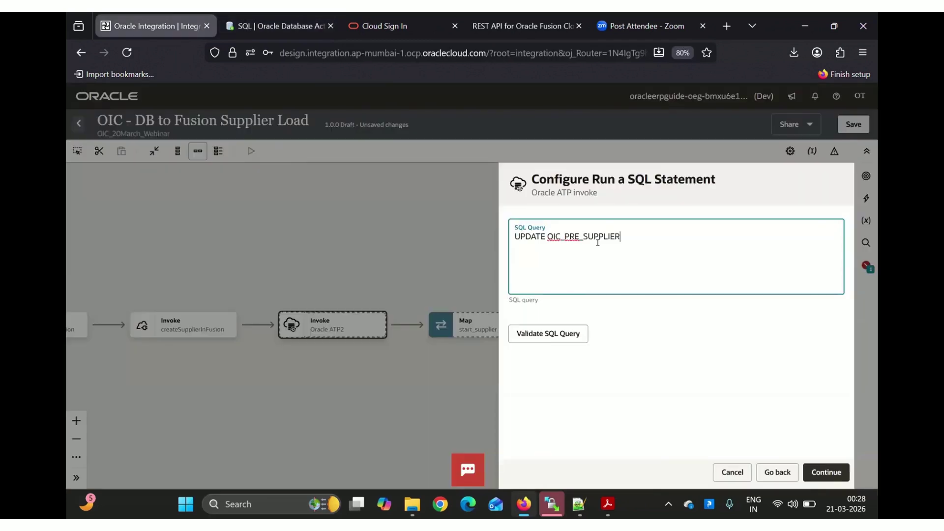
text(SET STATUS = 'COMPLETED' WHERE)
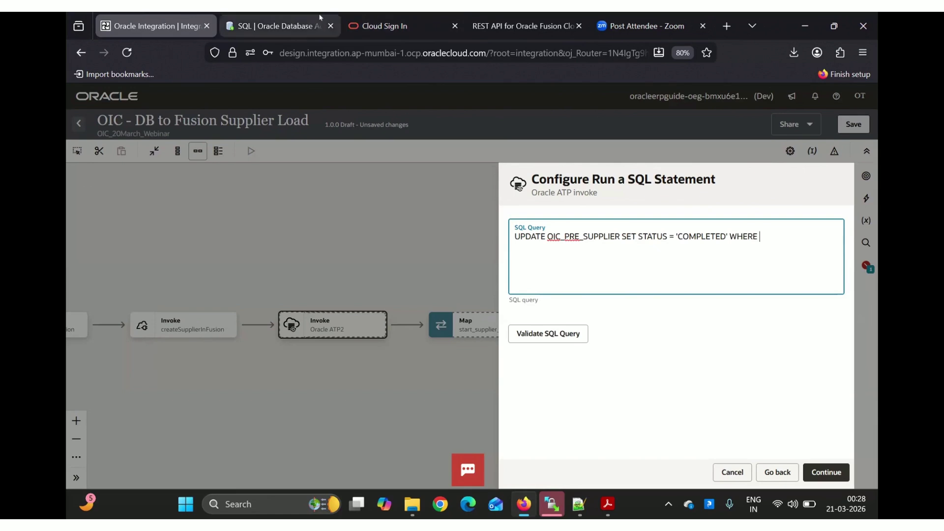
click(298, 22)
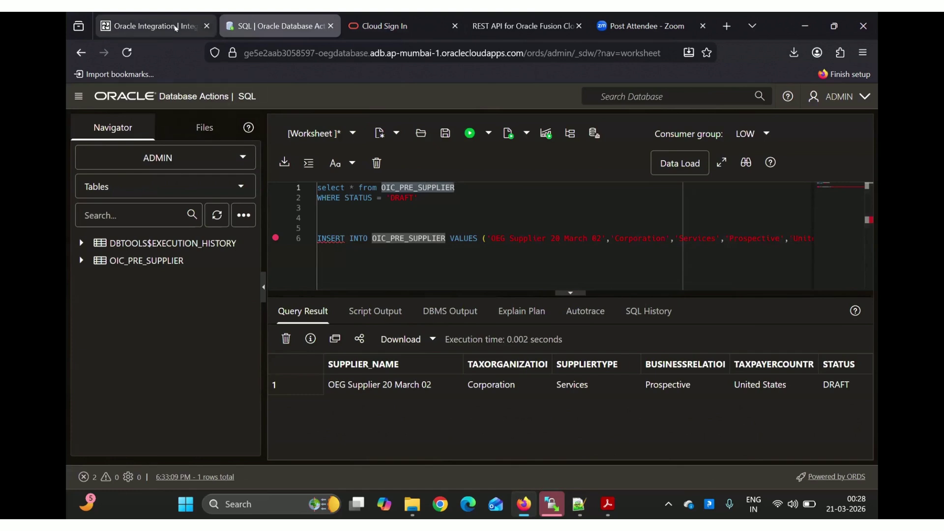
click(176, 27)
text(UPPLIER SET STATUS = 'COMPLETED' WHERE SUPPLIER)
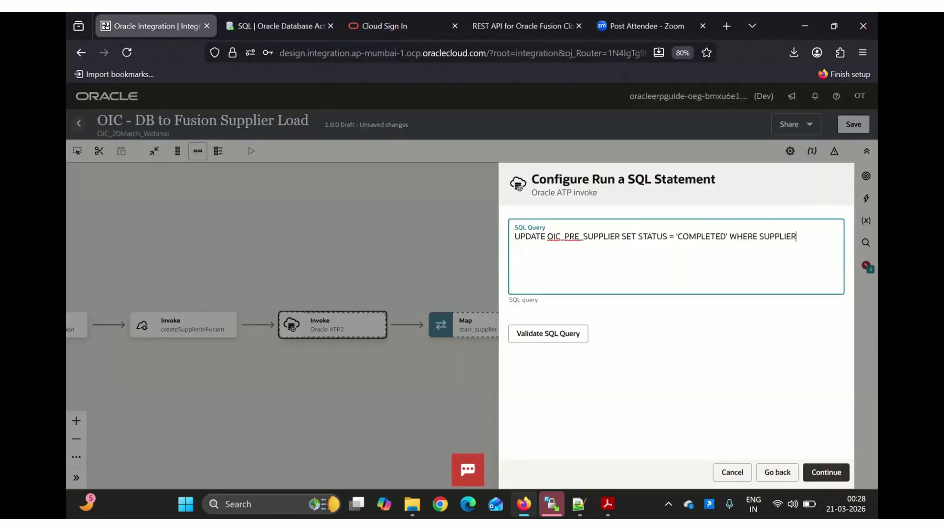
text(_NAME = #)
text(p_supplierName)
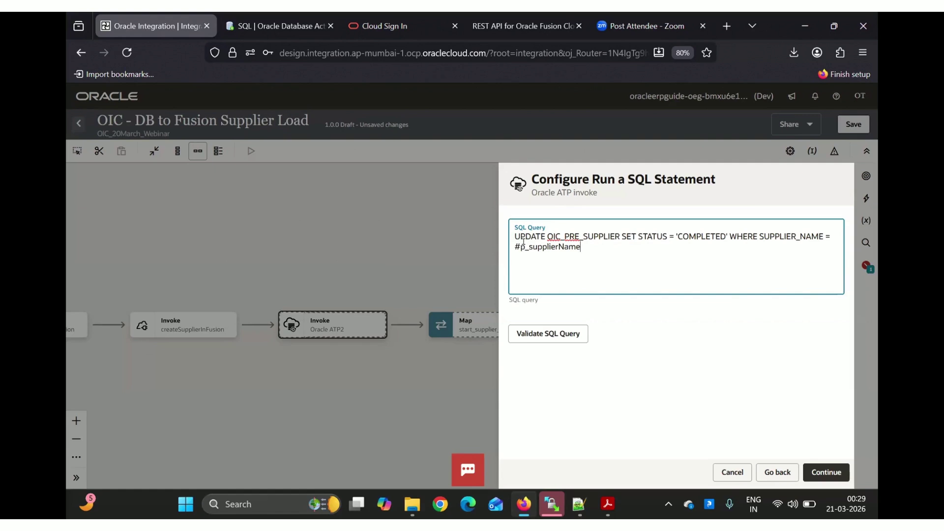
Validate the UPDATE query, finish the invoke wizard and save the integration
click(551, 332)
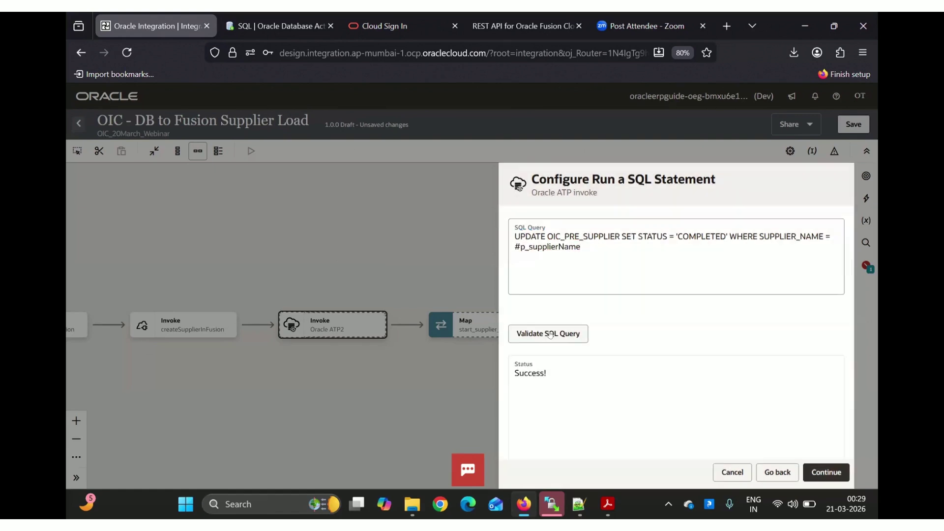
click(826, 472)
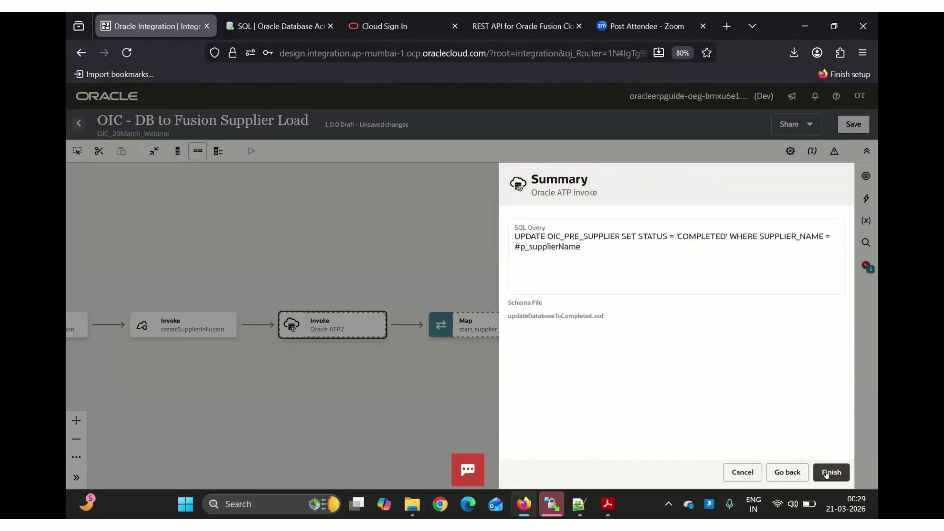
click(826, 472)
click(854, 124)
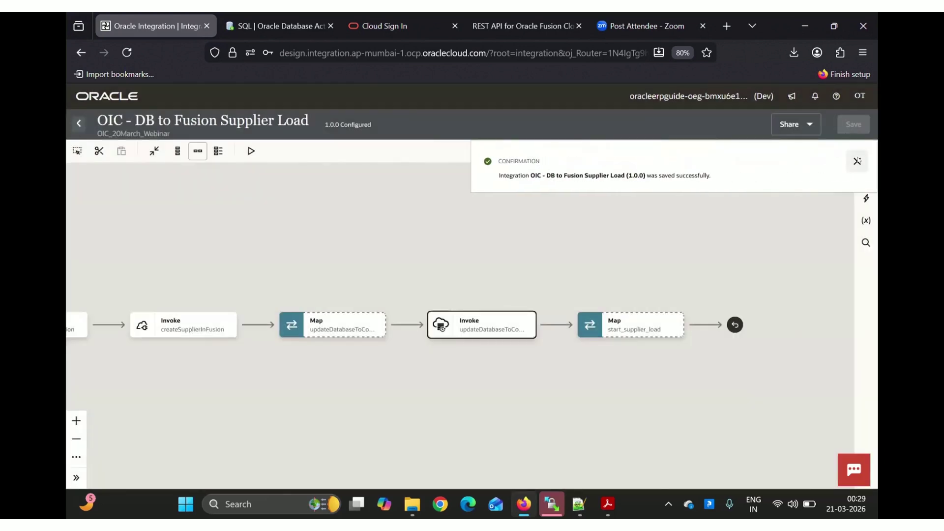
In the updateDatabaseToCompleted map, feed extractSupplierFromDB's SUPPLIER_NAME into p_supplierName and validate
mouse_move(328, 323)
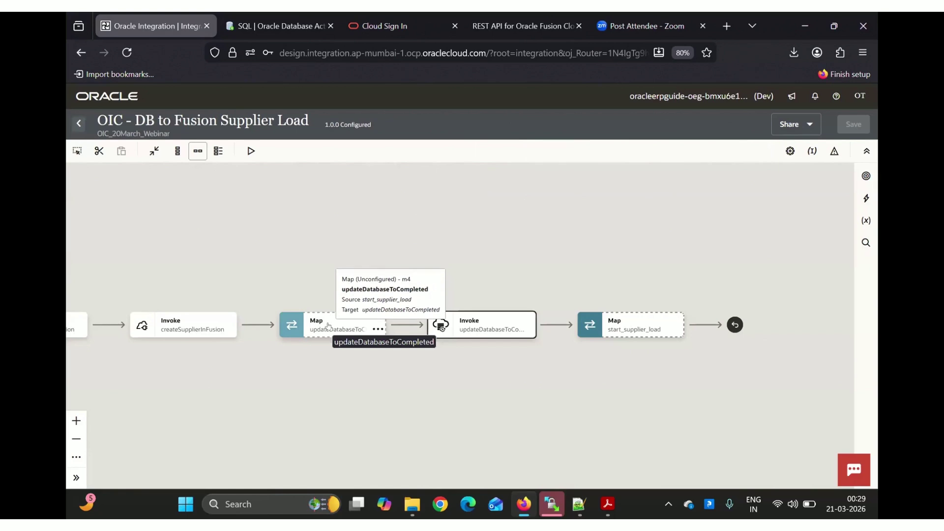
click(328, 325)
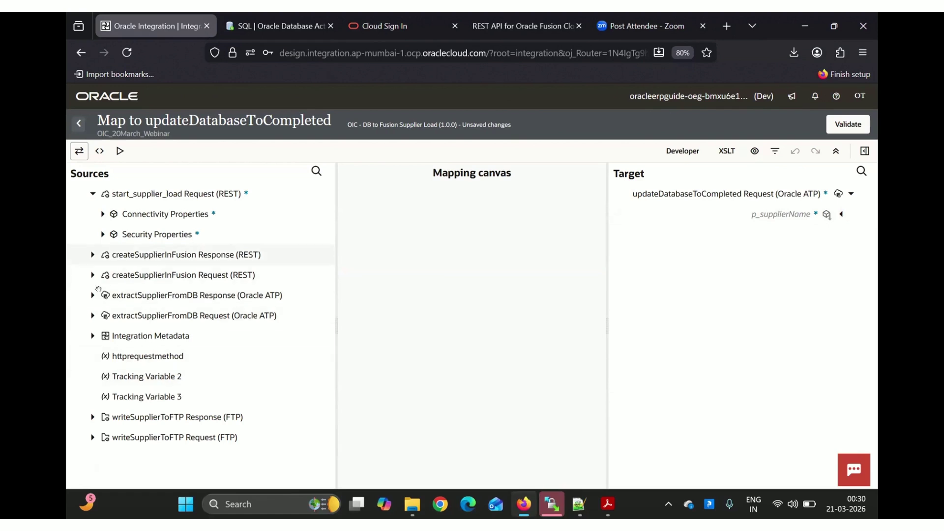
click(92, 295)
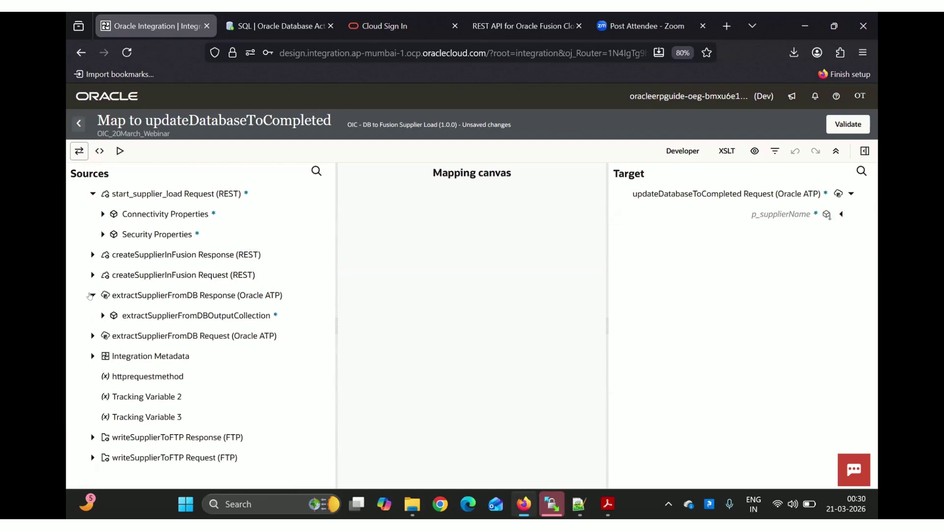
click(102, 316)
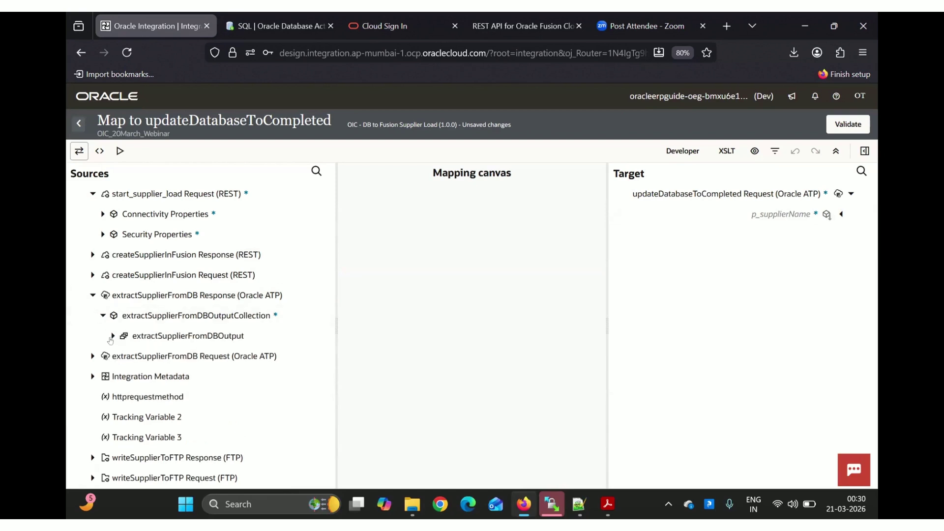
click(111, 339)
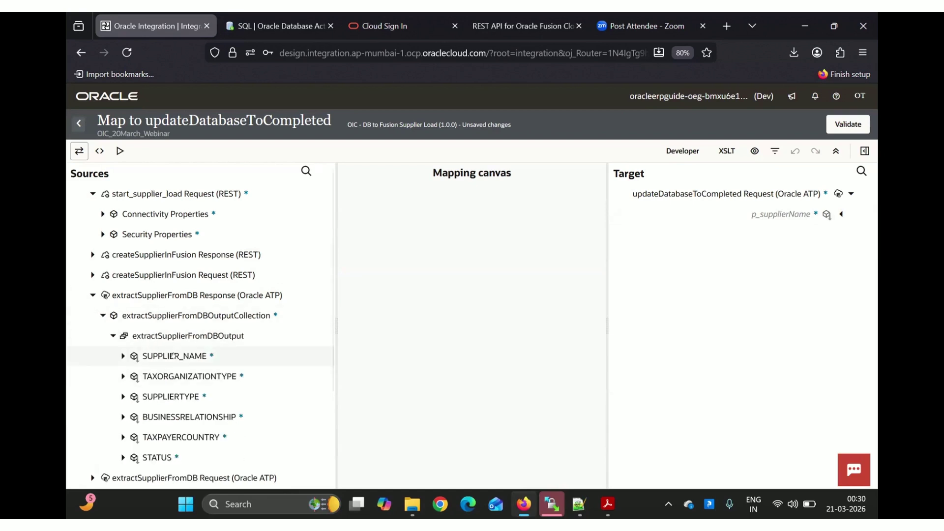
drag(162, 356, 683, 214)
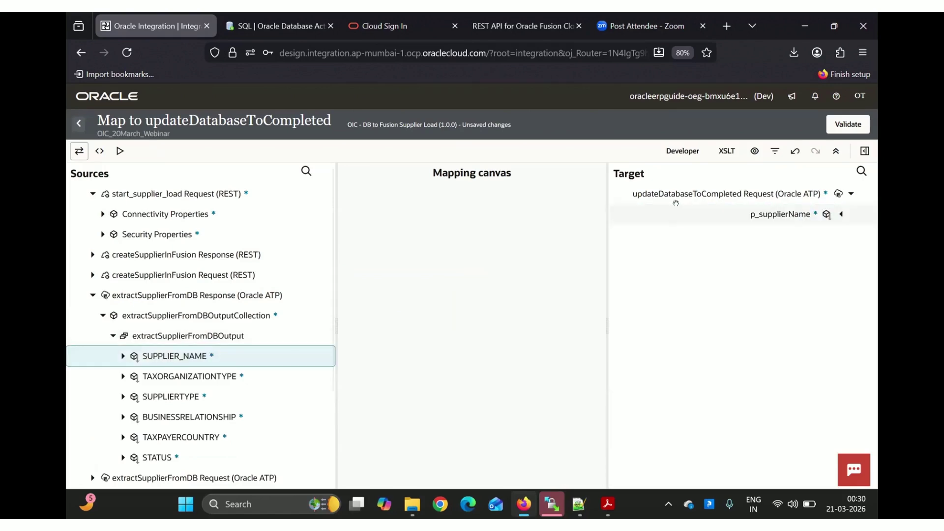
click(853, 125)
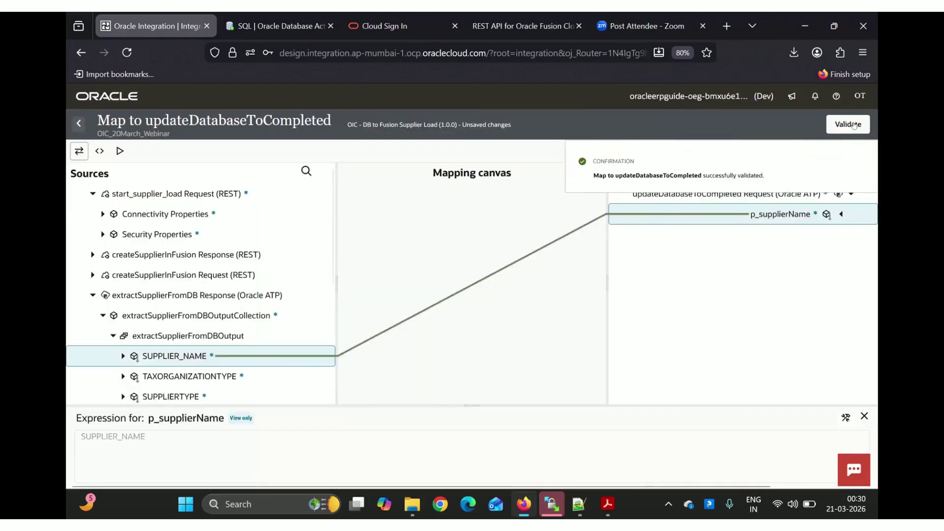
click(857, 163)
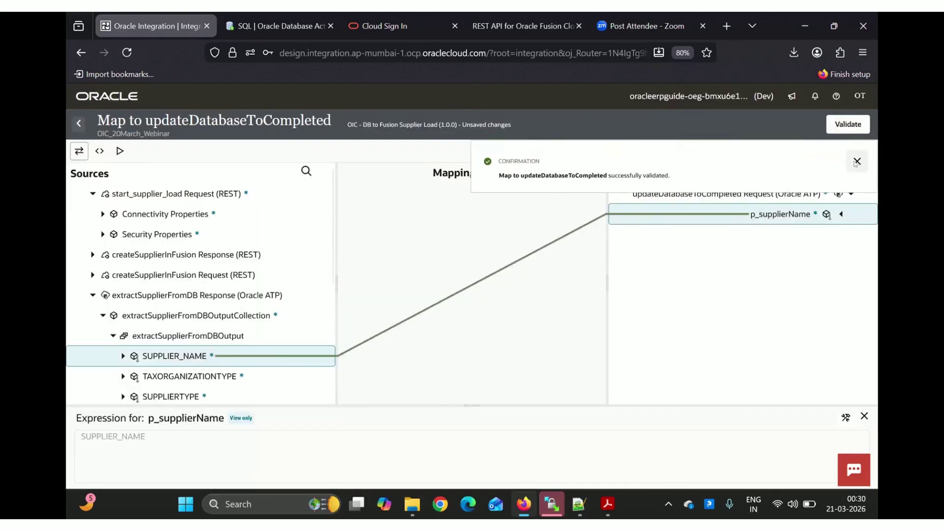
click(76, 123)
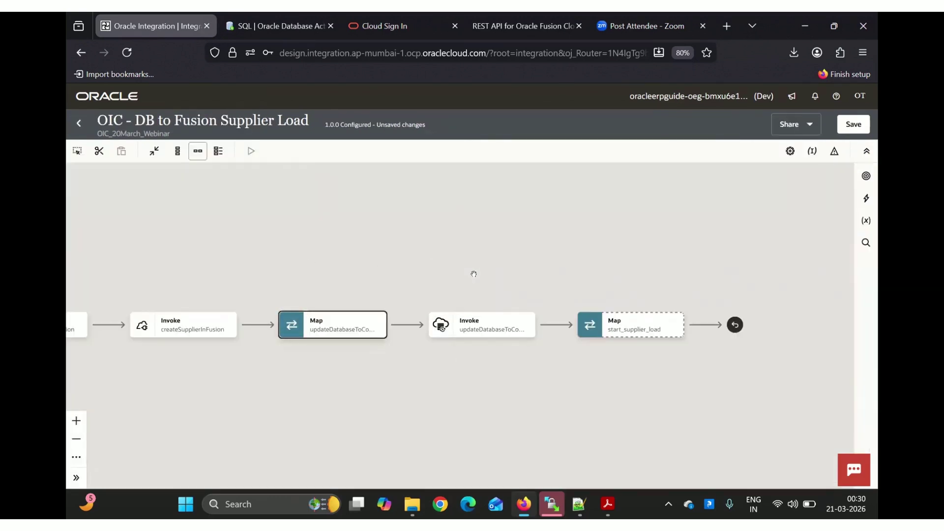
Save the integration, then check the start_supplier_load map and return to the canvas
click(852, 124)
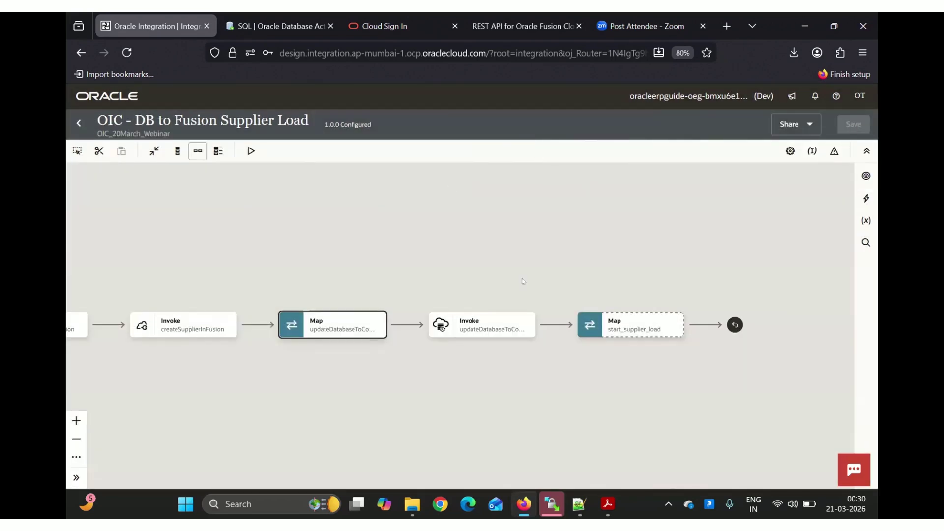
double_click(639, 329)
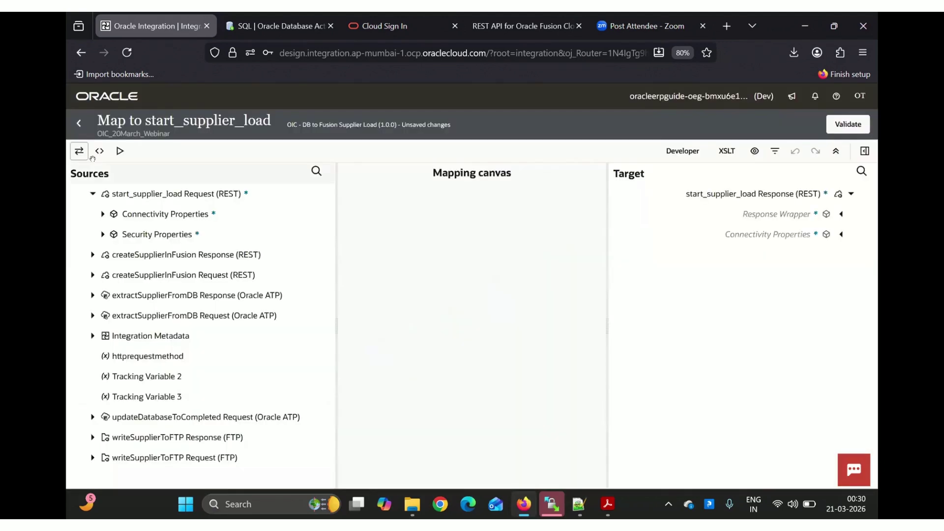
click(77, 123)
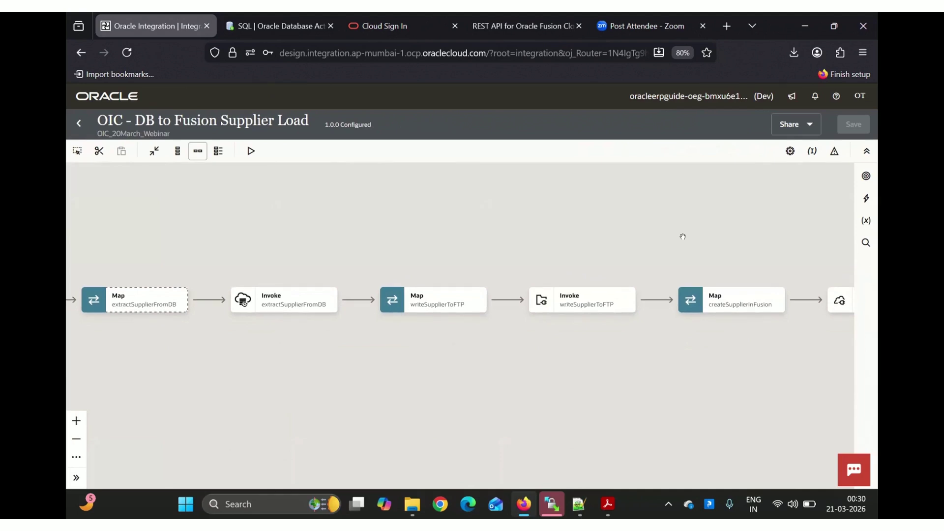
Activate the OIC - DB to Fusion Supplier Load integration with debug tracing
click(76, 124)
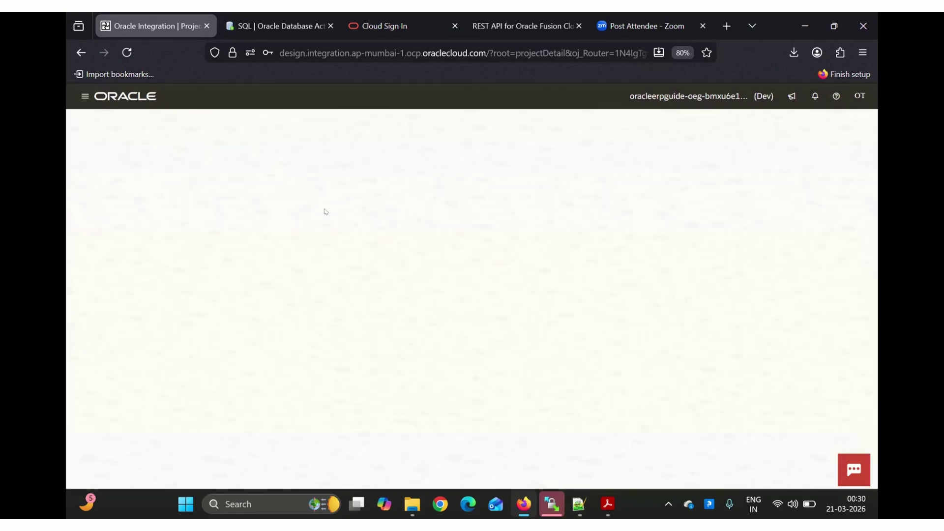
click(457, 285)
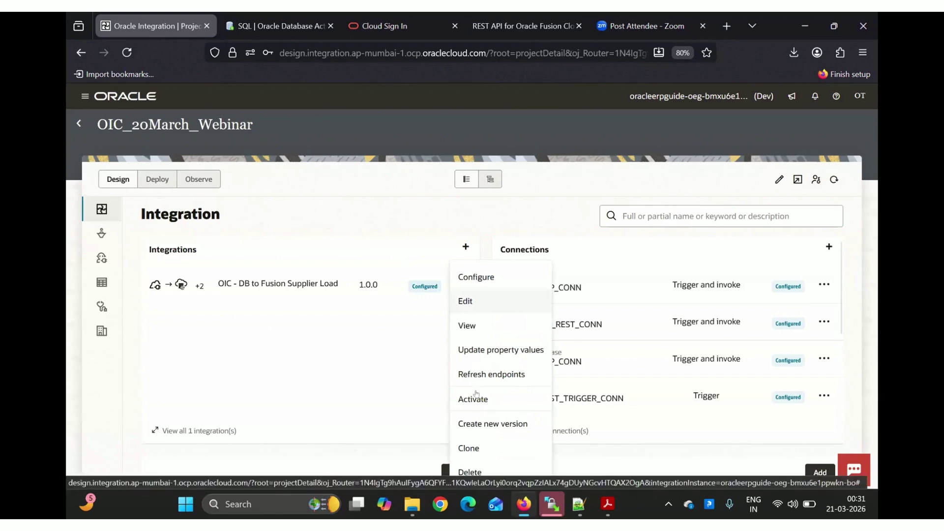
click(478, 402)
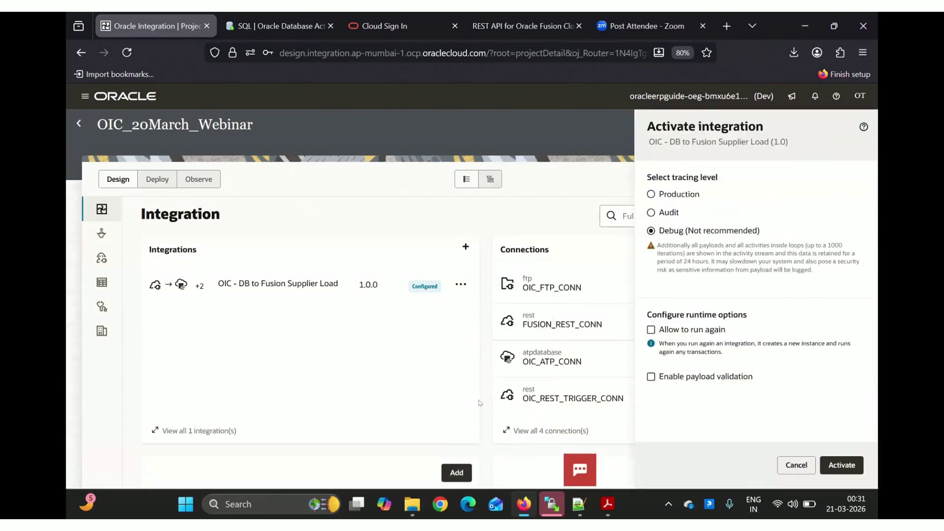
click(857, 468)
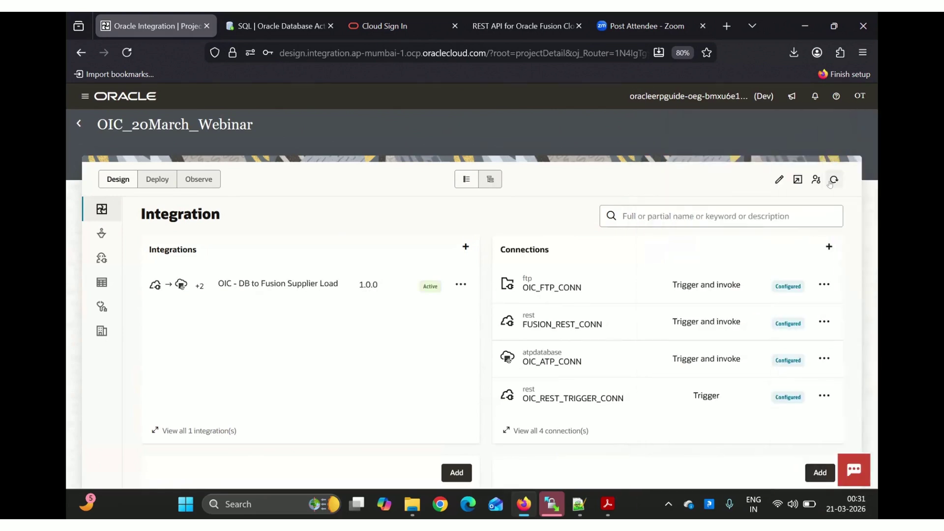
Run the active integration, then move on to the cloud sign-in and Fusion pages
click(461, 284)
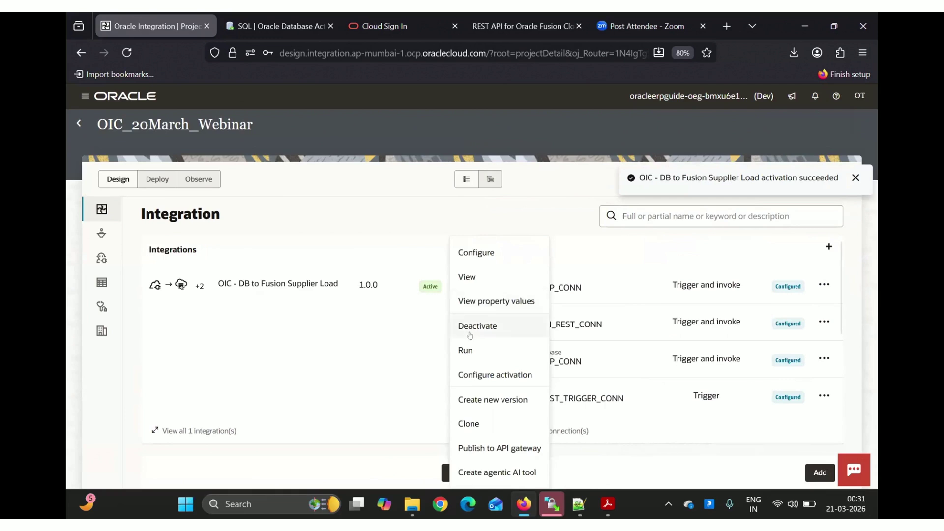
click(468, 349)
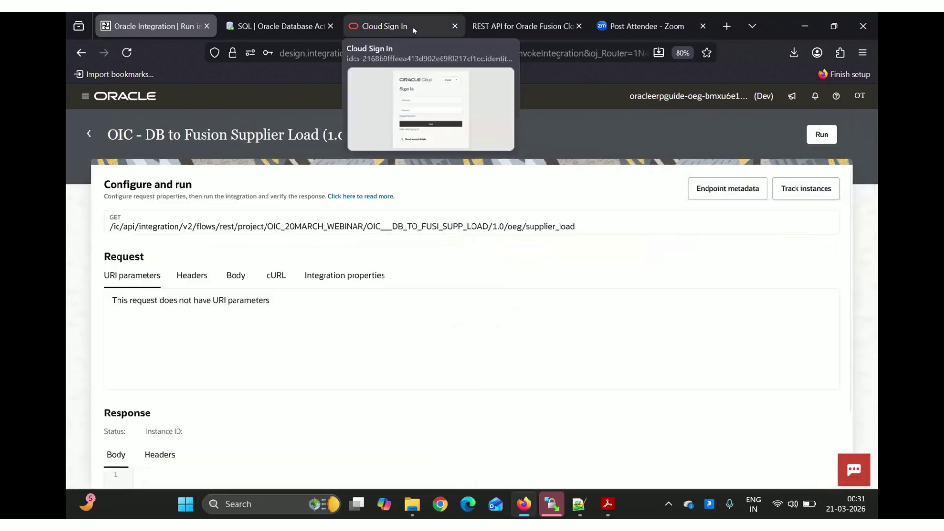
click(413, 30)
click(452, 360)
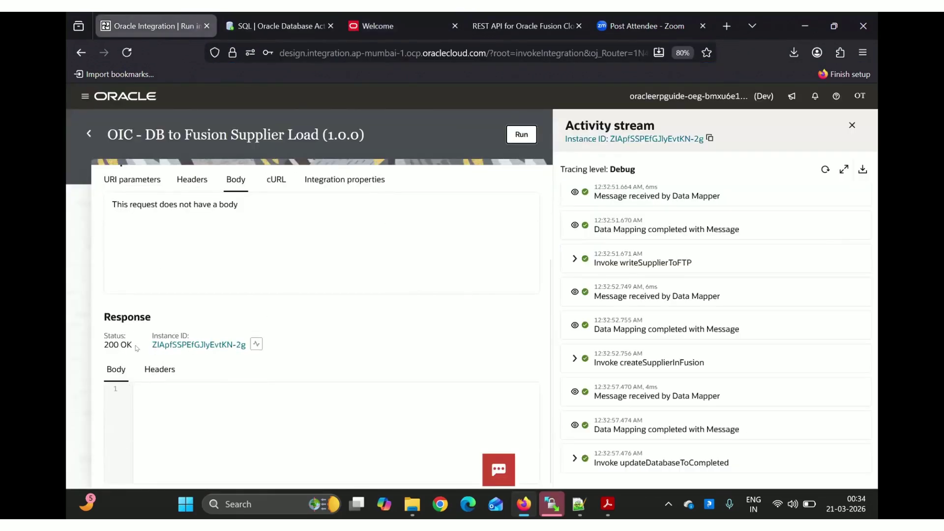
click(378, 26)
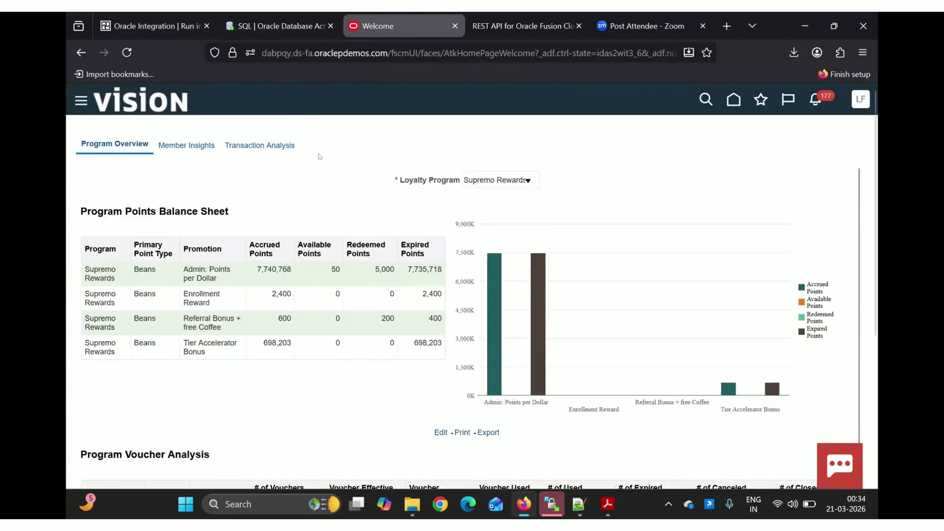
Go from the Fusion home page to the Procurement Suppliers work area
click(726, 104)
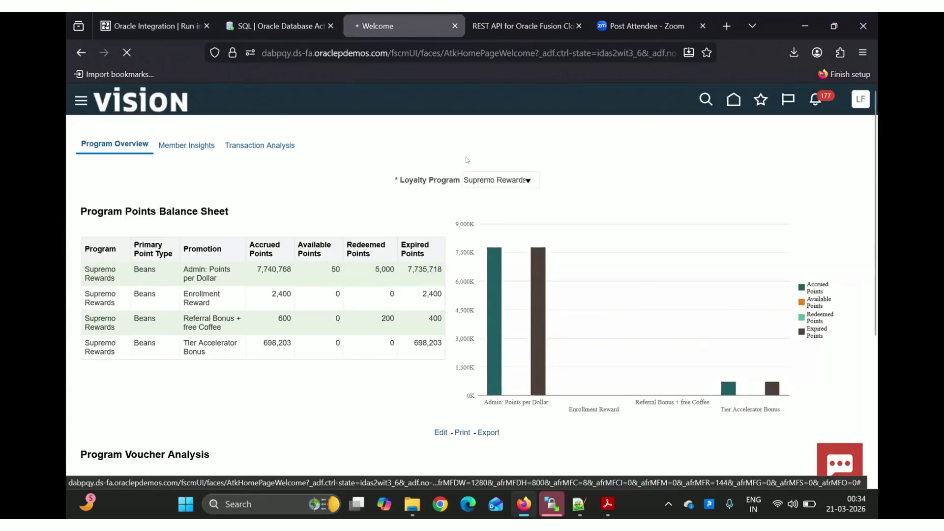
click(278, 25)
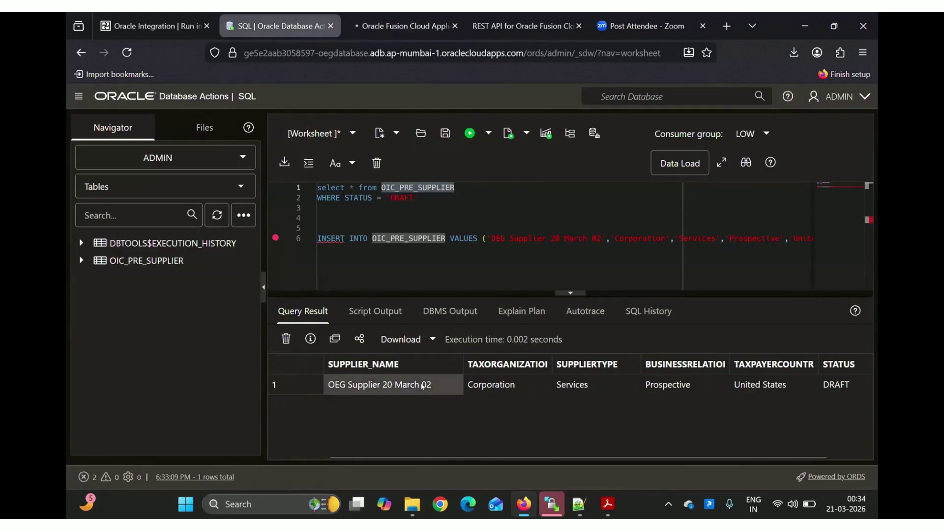
click(400, 23)
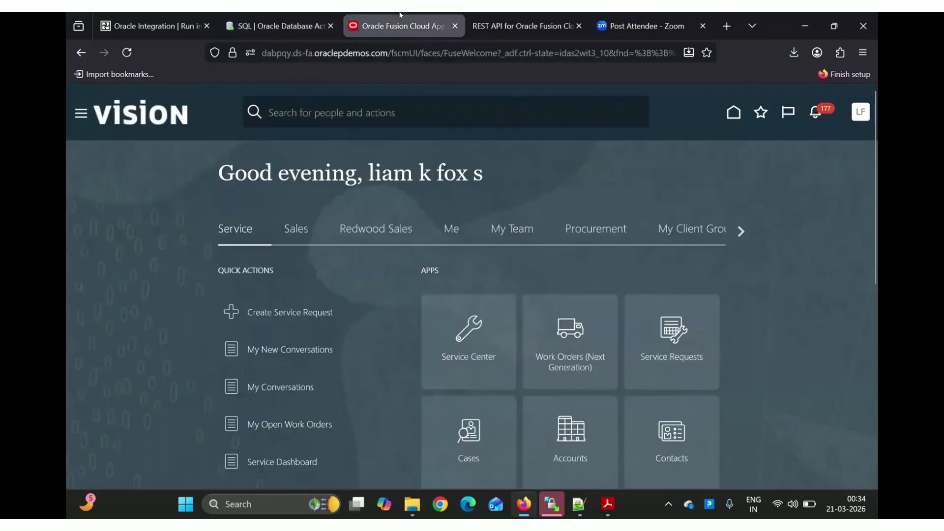
click(512, 228)
click(592, 229)
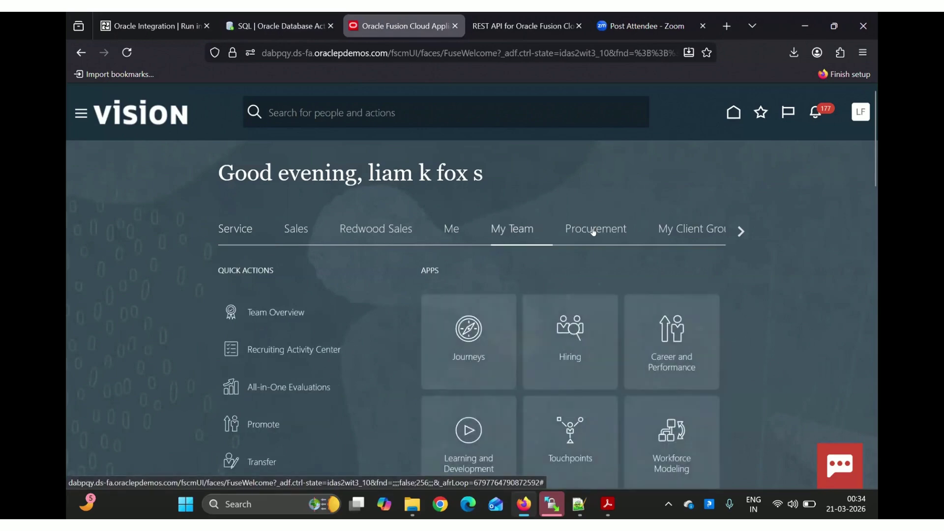
scroll(592, 231, down, 3)
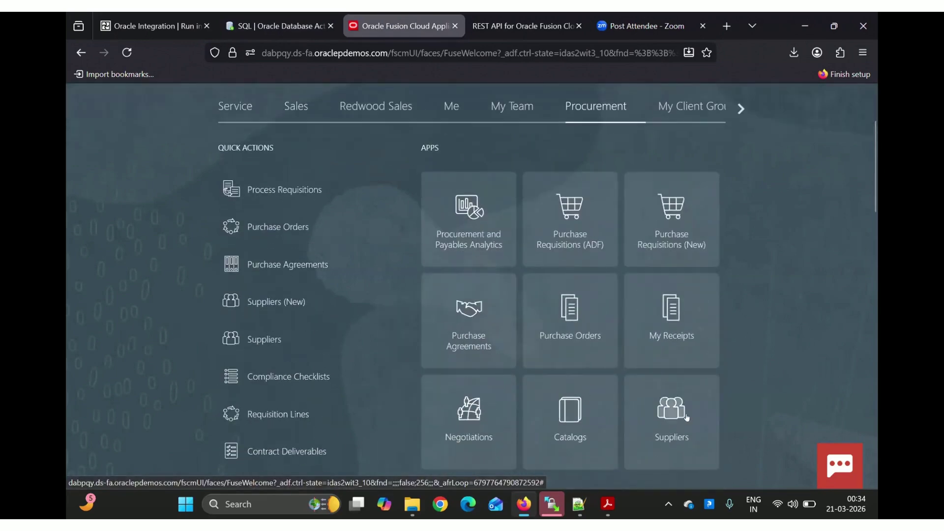
click(678, 417)
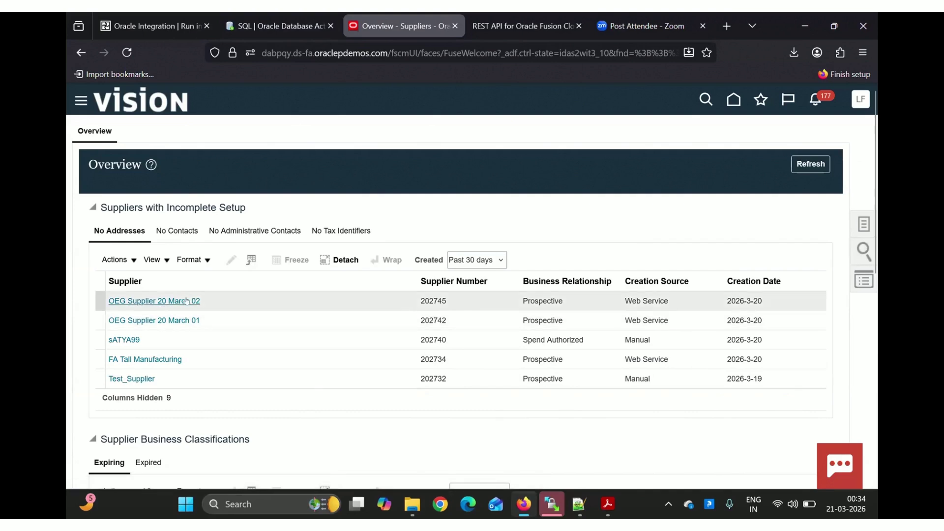
Search Manage Suppliers for keyword OEG and review the four listed suppliers
click(862, 224)
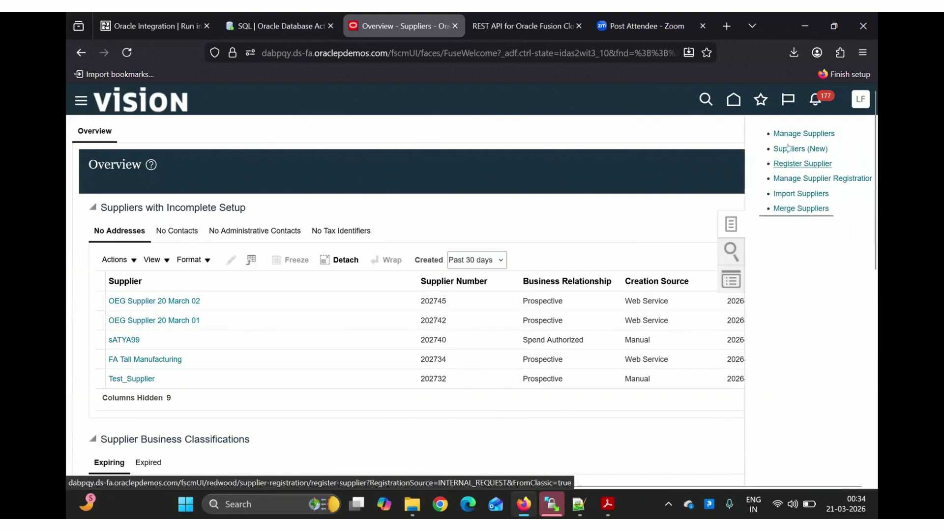
click(783, 132)
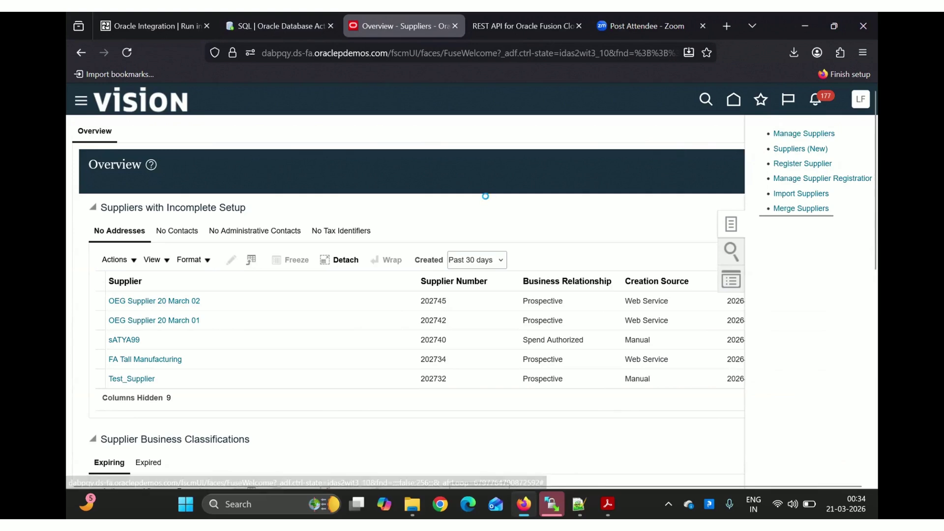
click(261, 246)
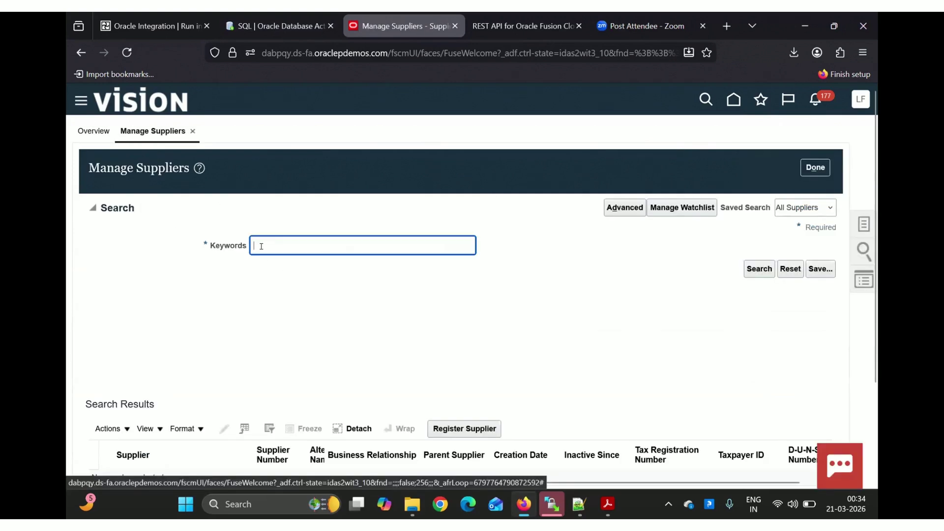
text(OEG)
key(Return)
scroll(229, 327, down, 3)
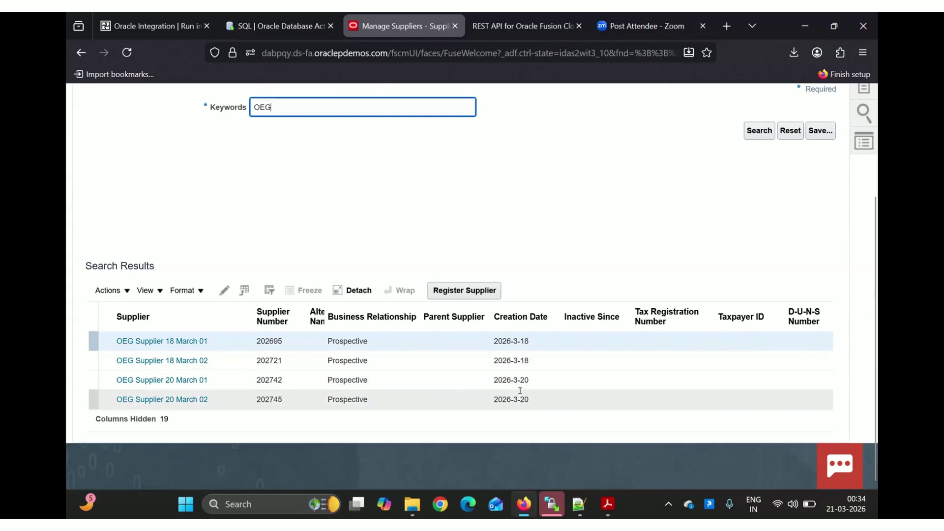
click(282, 20)
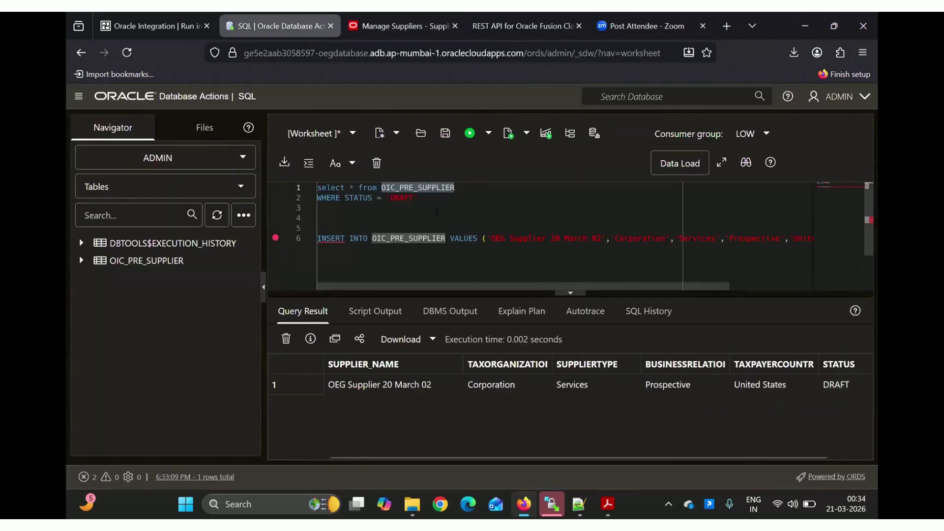
Run the DRAFT-status query (no rows), then the full OIC_PRE_SUPPLIER query showing four COMPLETED rows
click(436, 209)
drag(417, 197, 293, 186)
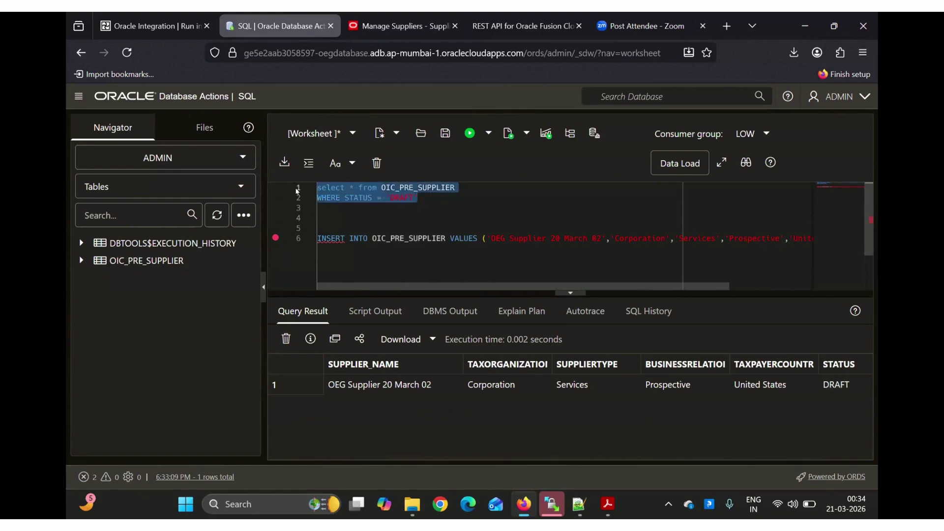
key(ctrl+Return)
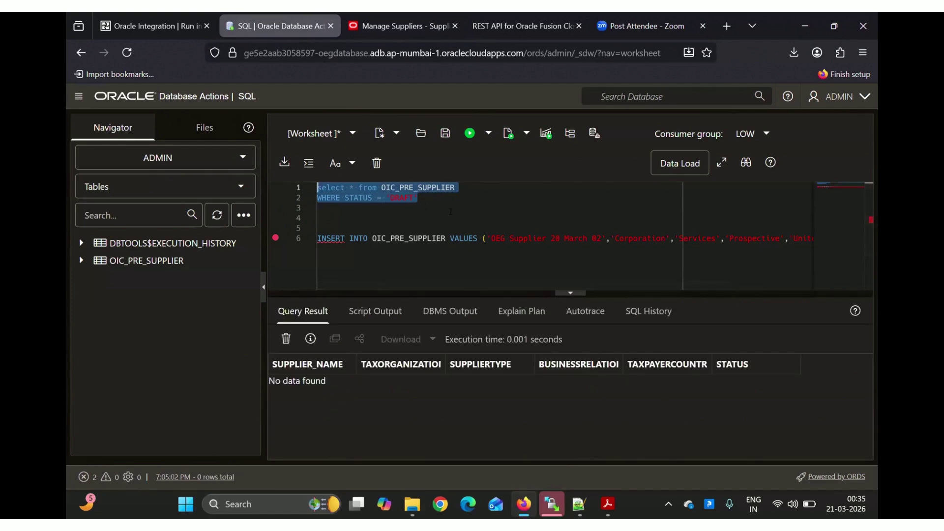
drag(456, 187, 318, 187)
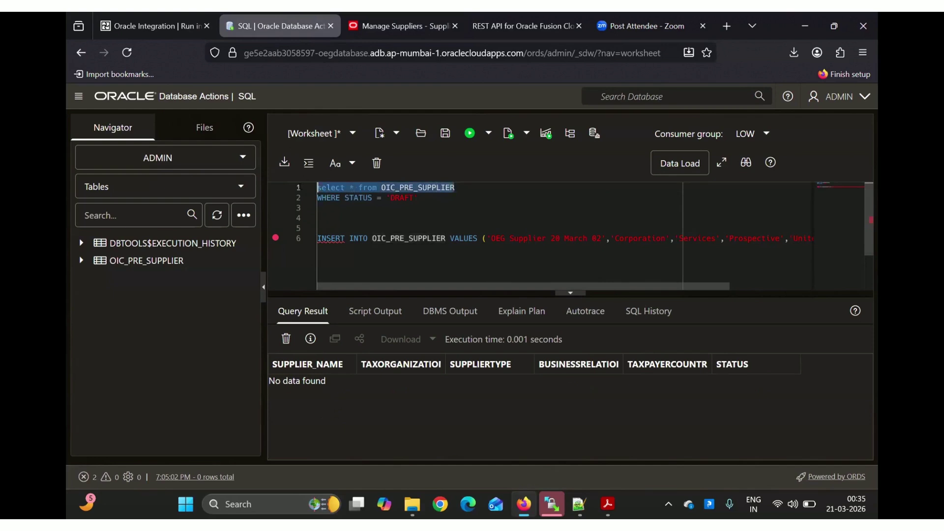
key(ctrl+Return)
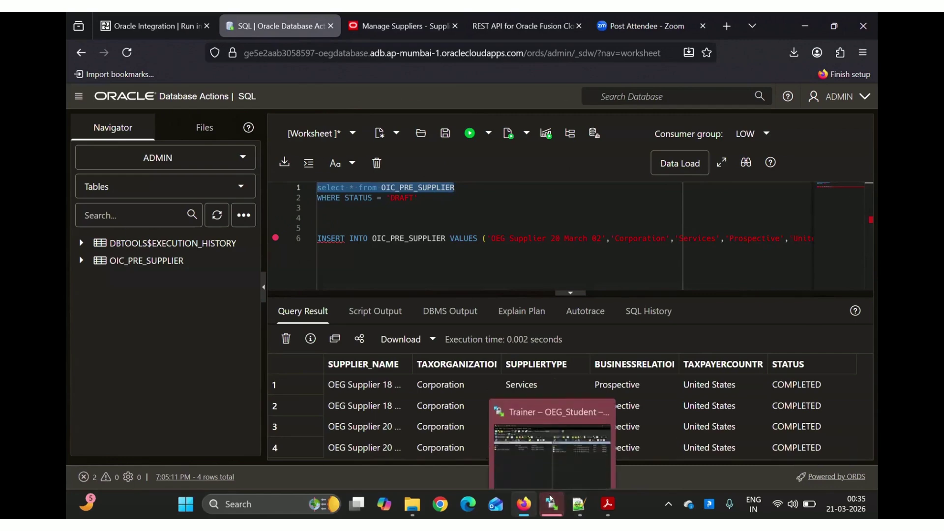
click(551, 504)
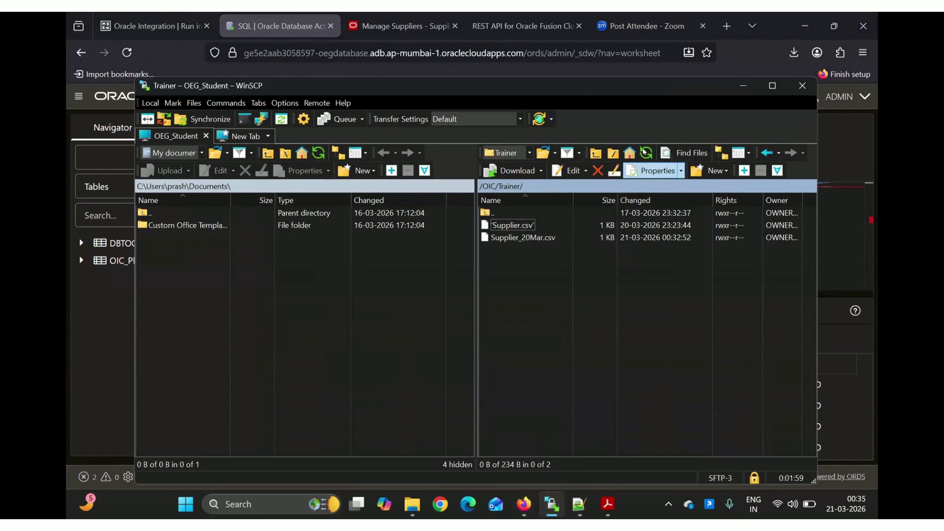
click(644, 152)
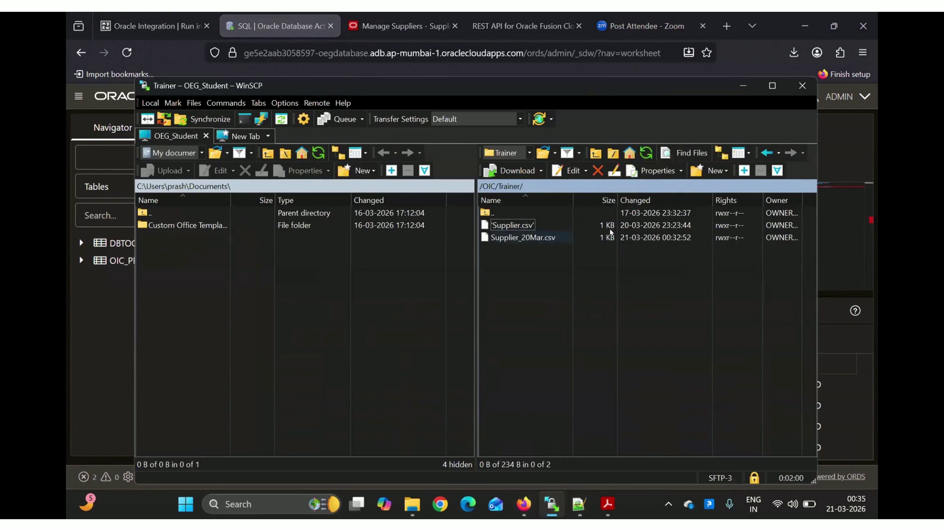
click(517, 237)
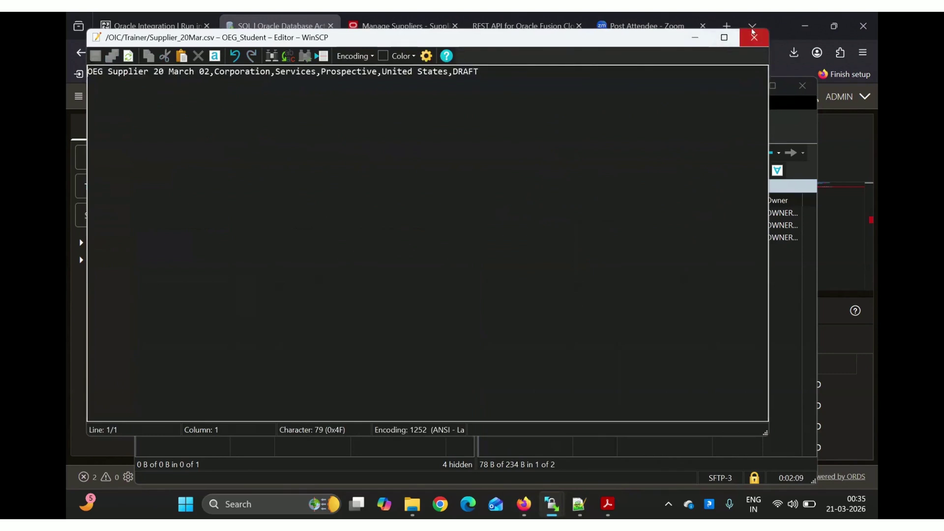
click(754, 37)
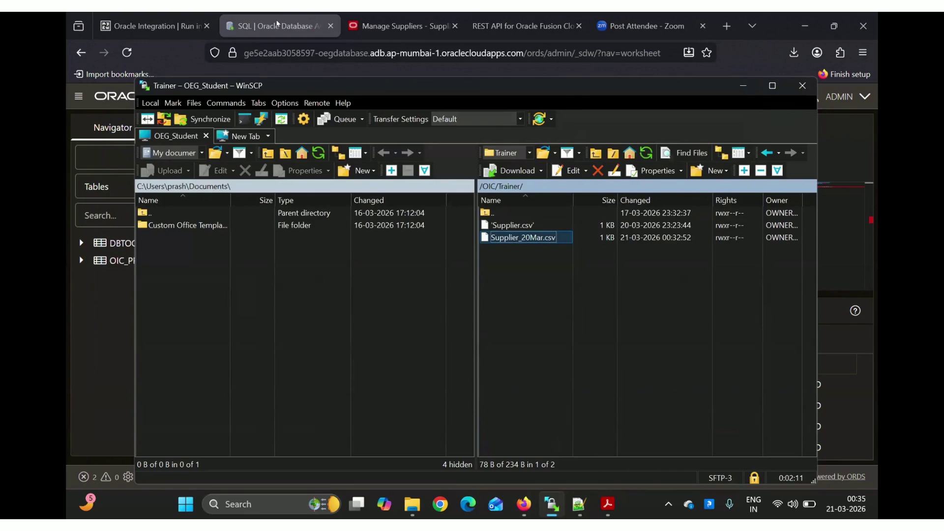
click(277, 23)
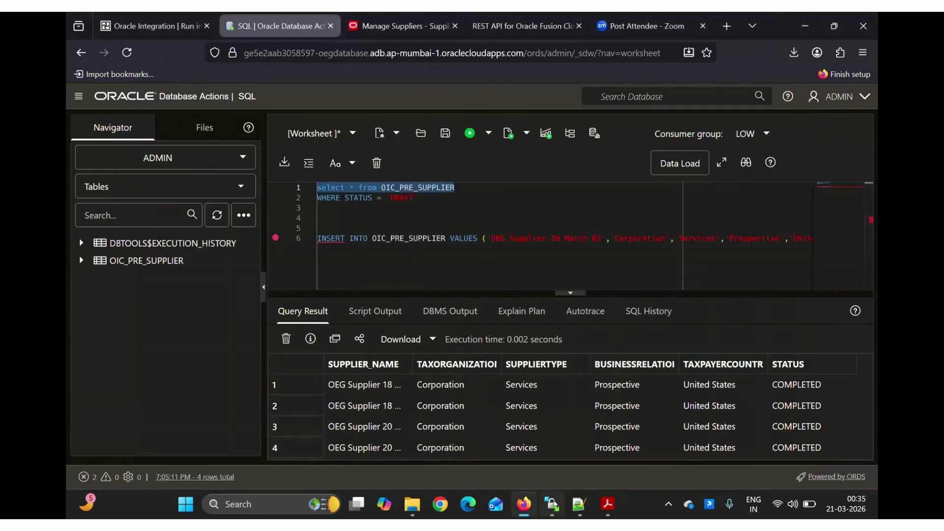
mouse_move(552, 504)
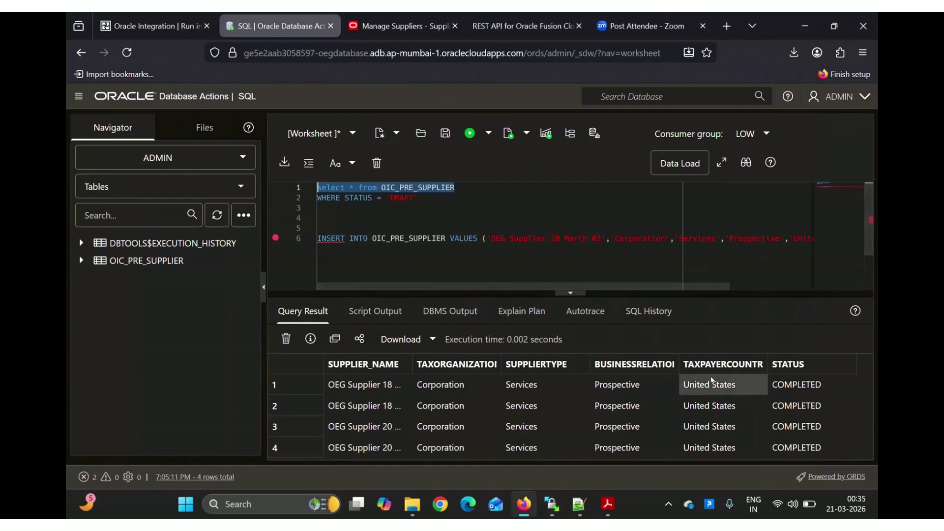
click(812, 384)
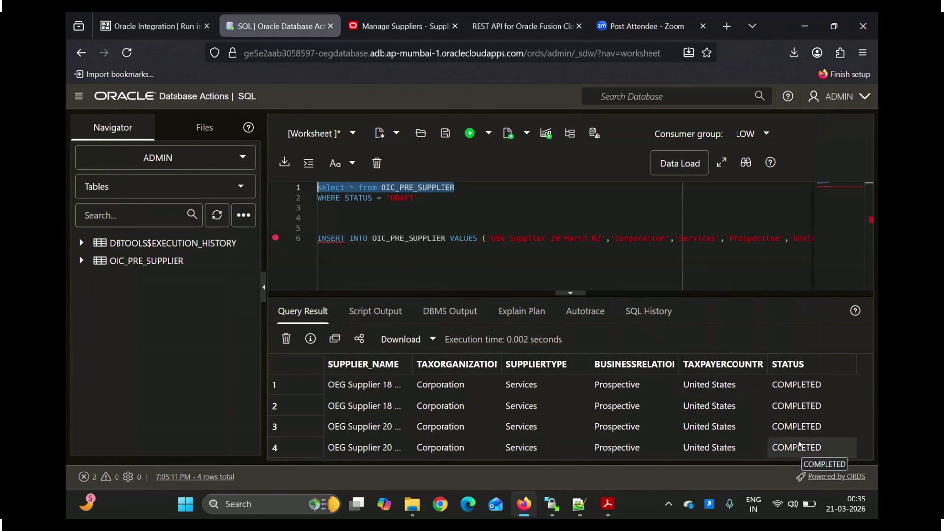
click(564, 262)
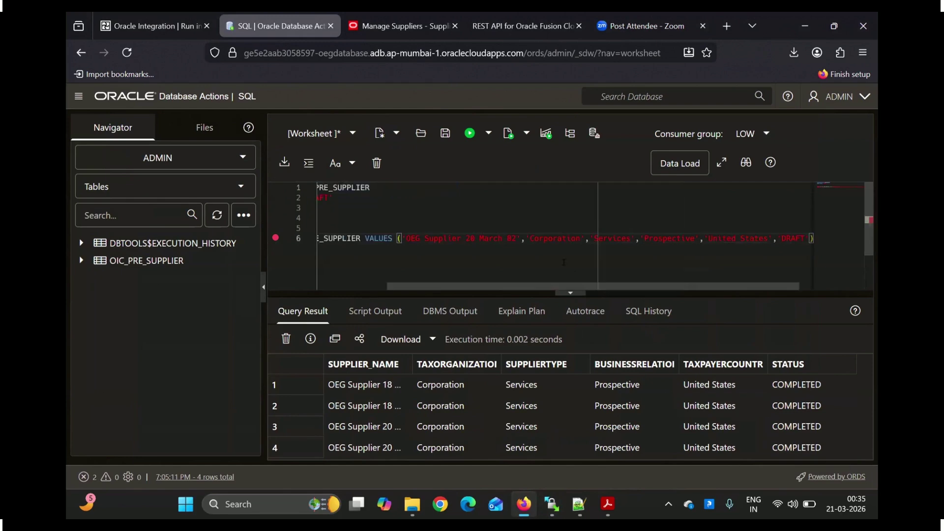